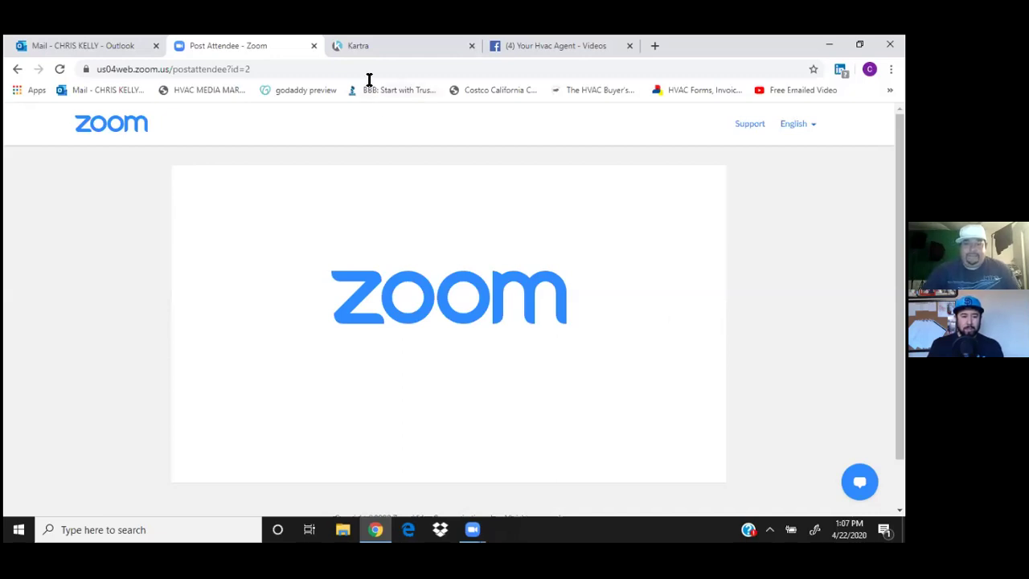
Switch to Kartra and open the "Email Se TSREA Webclass 4 Days Left" sequence in the sequence editor
click(362, 45)
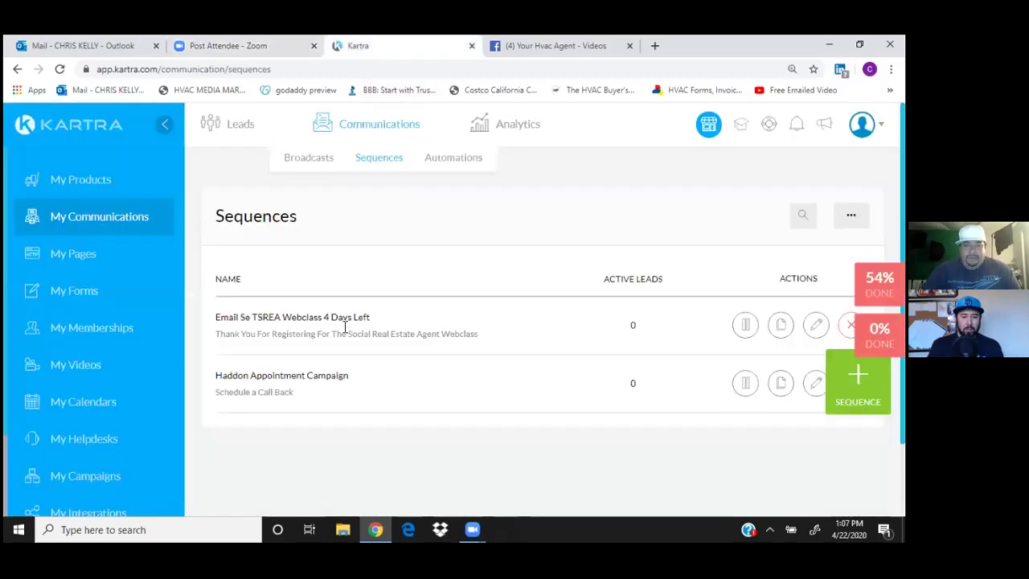
click(817, 324)
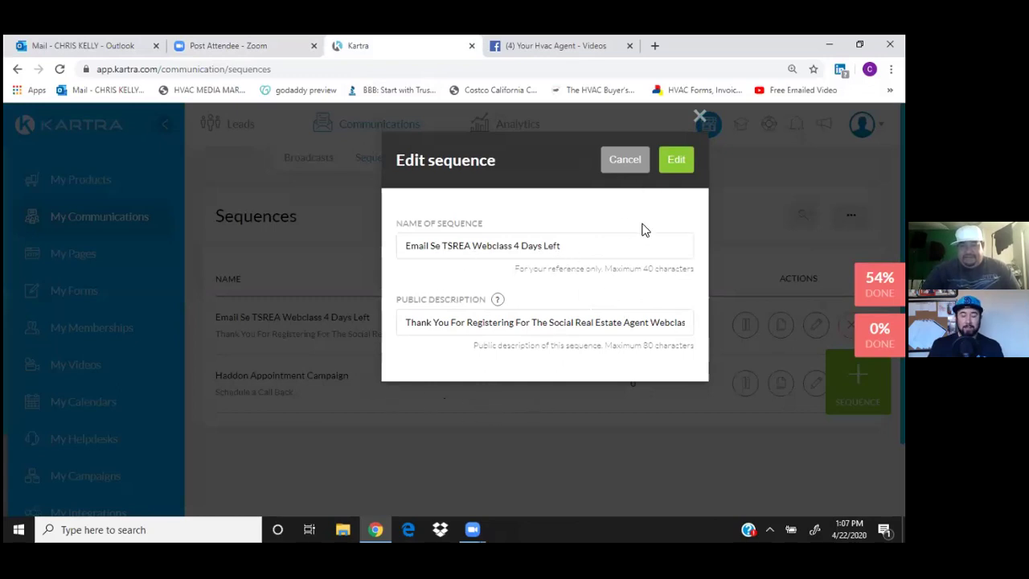
click(679, 161)
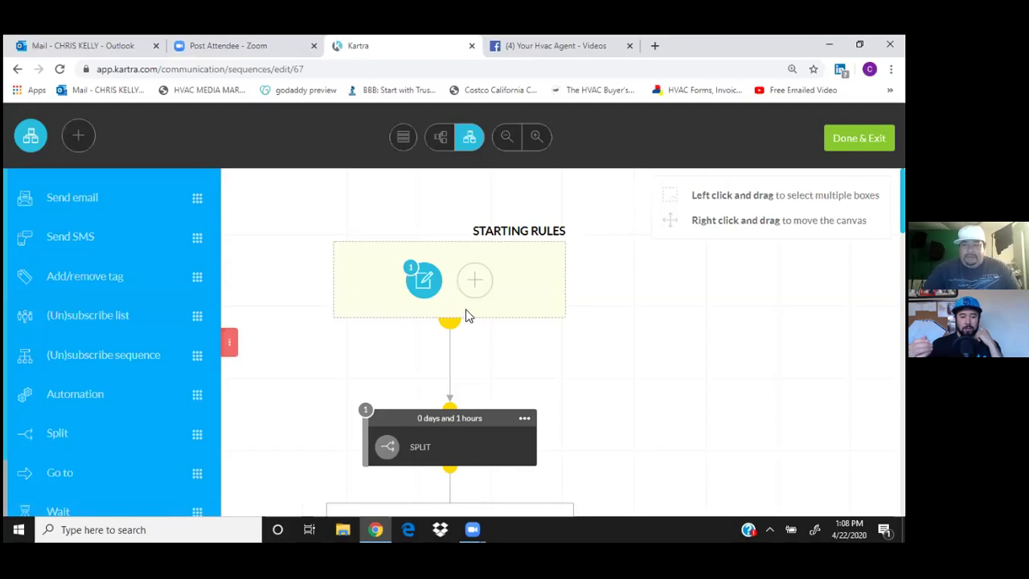
Edit the sequence's starting rules and remove the existing "Lead fills form" opt-in rule
scroll(612, 361, down, 5)
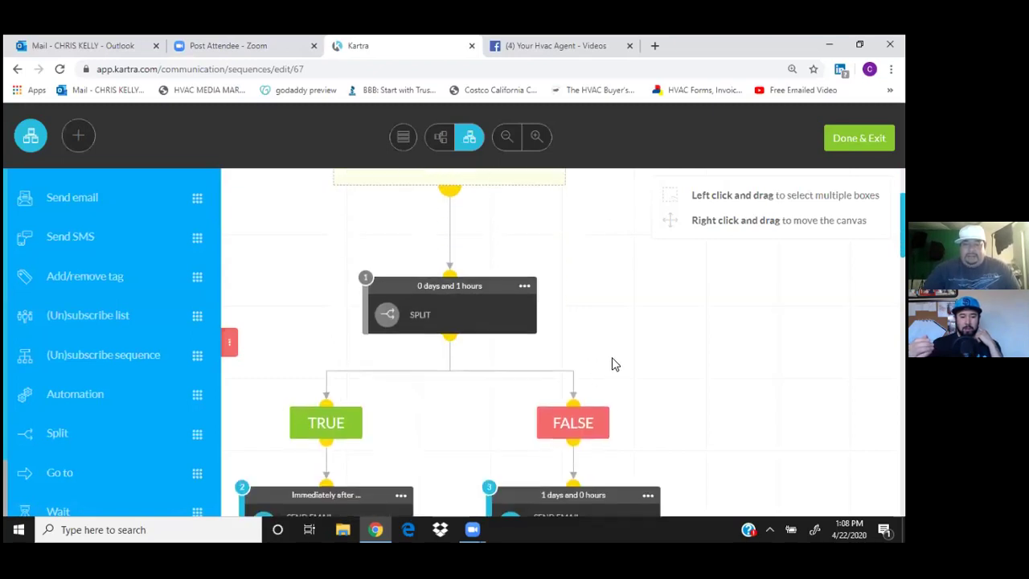
scroll(461, 353, up, 5)
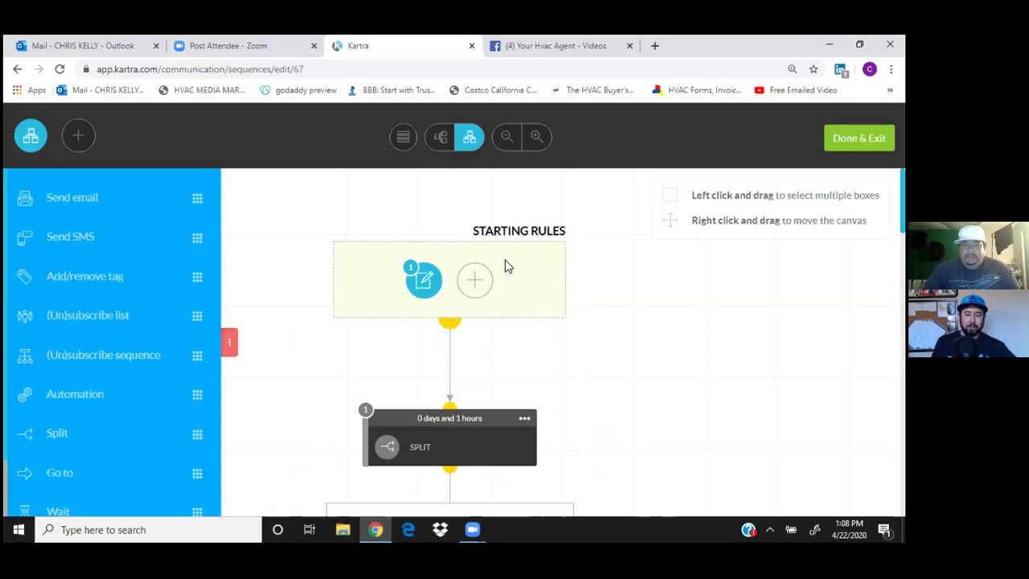
click(423, 271)
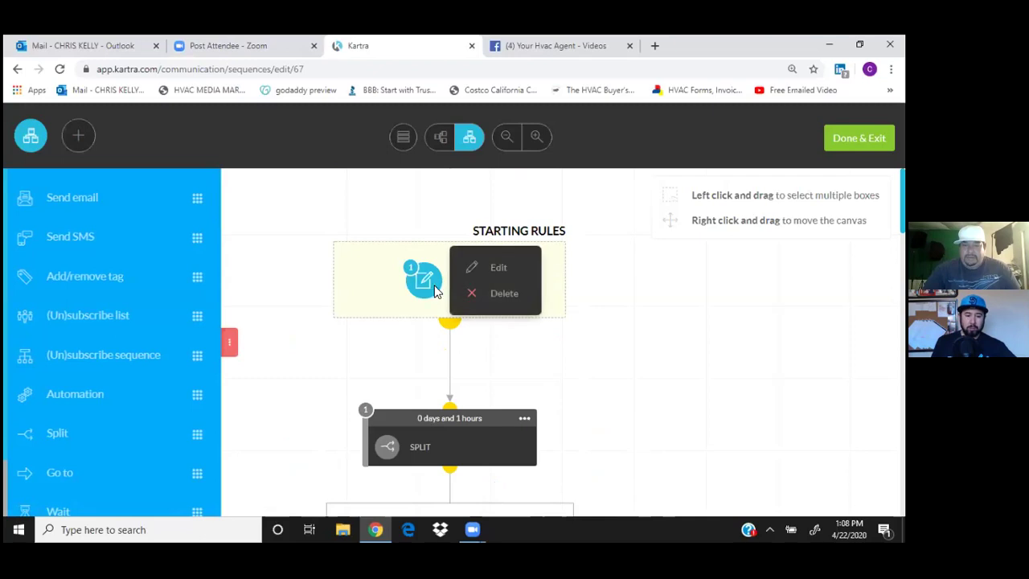
click(501, 270)
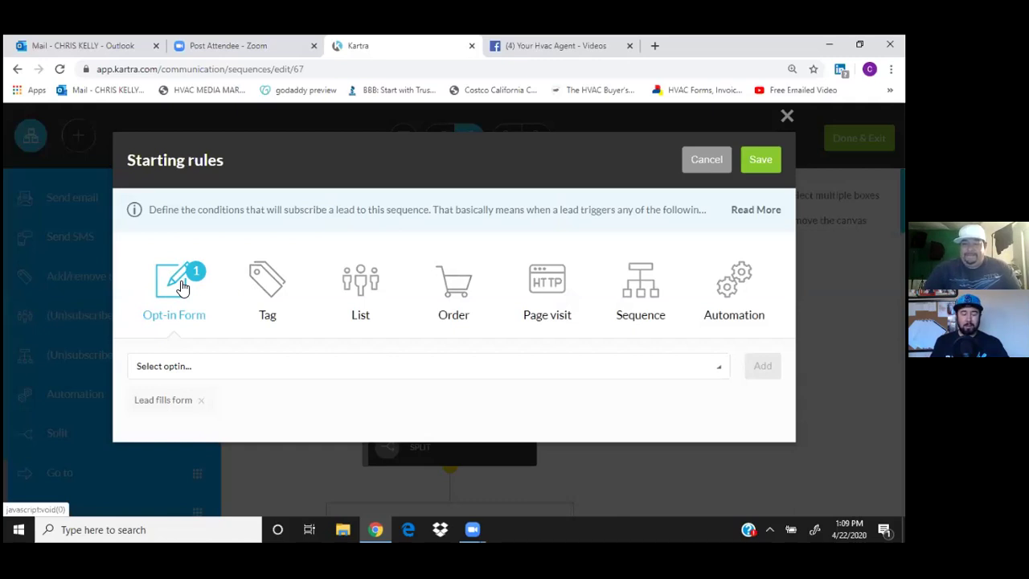
click(266, 285)
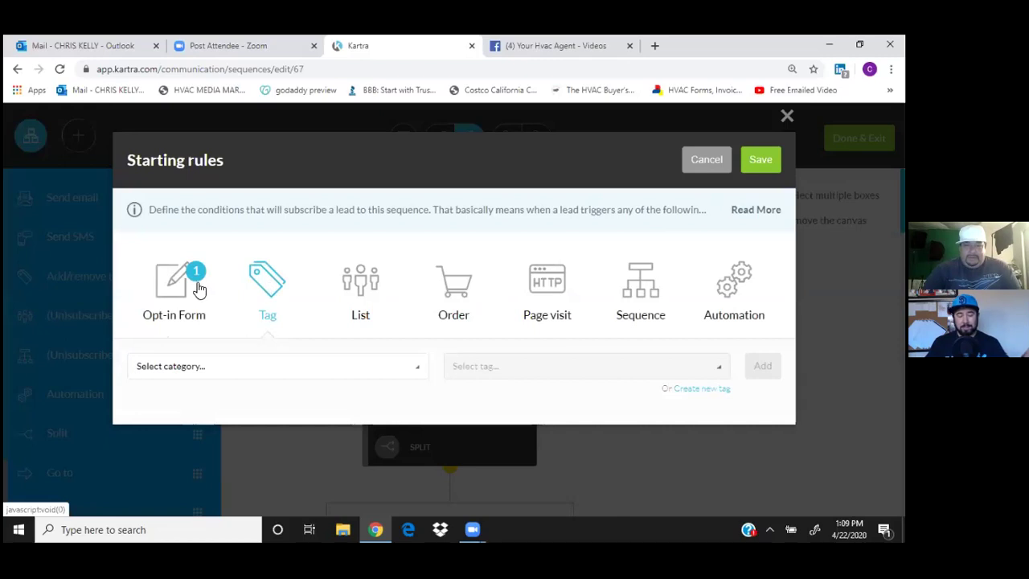
click(169, 290)
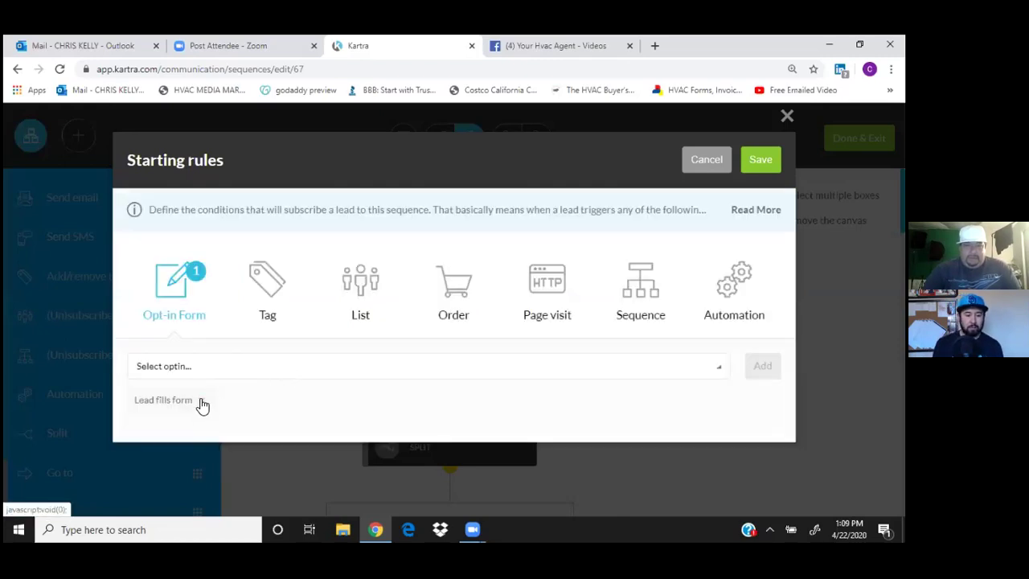
click(202, 406)
Add a tag starting rule from the Haddon Appointment Campaign category using the tag "Haddon- Scheduled Appointments", and save the rules
click(271, 291)
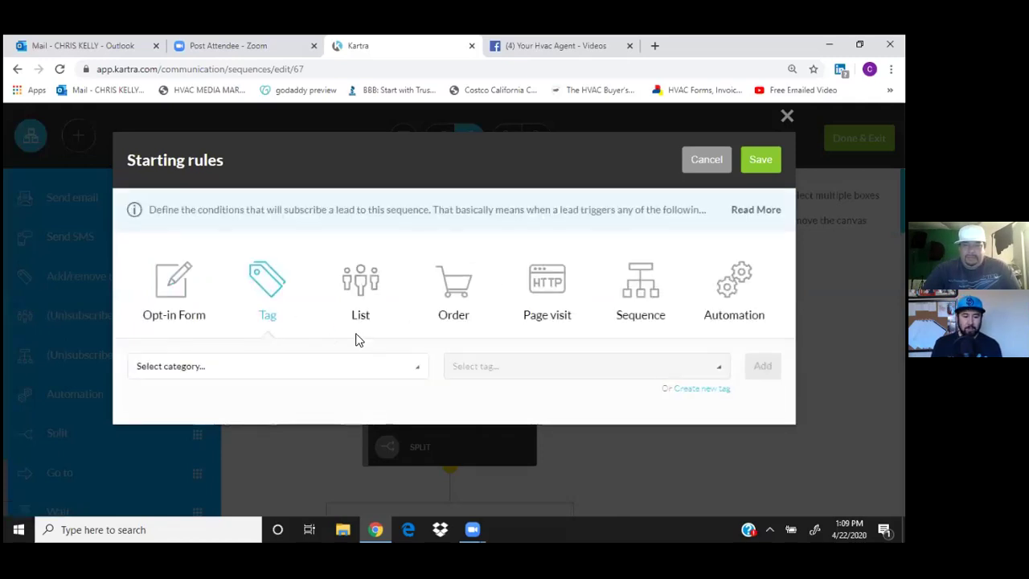
click(415, 375)
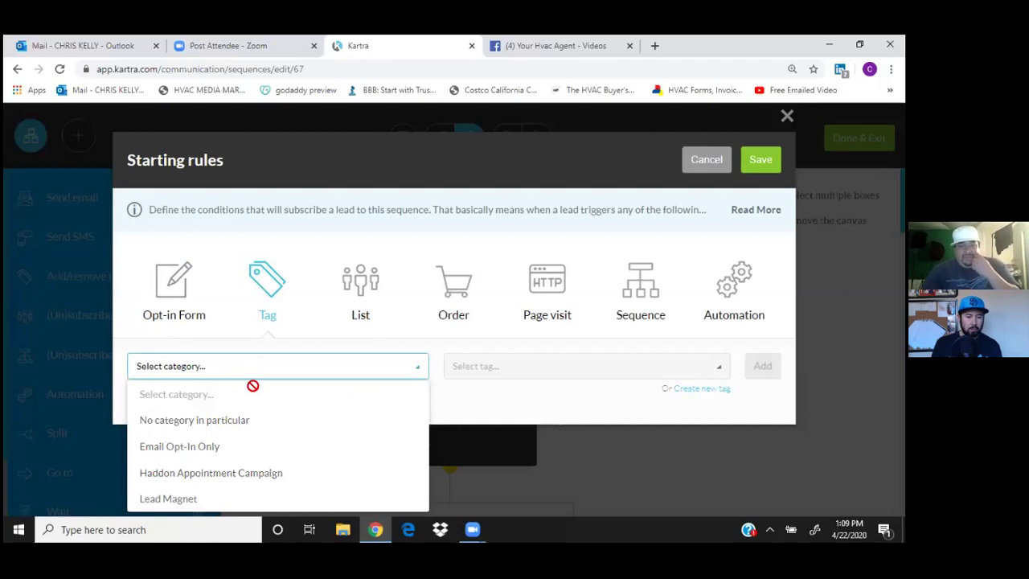
click(241, 477)
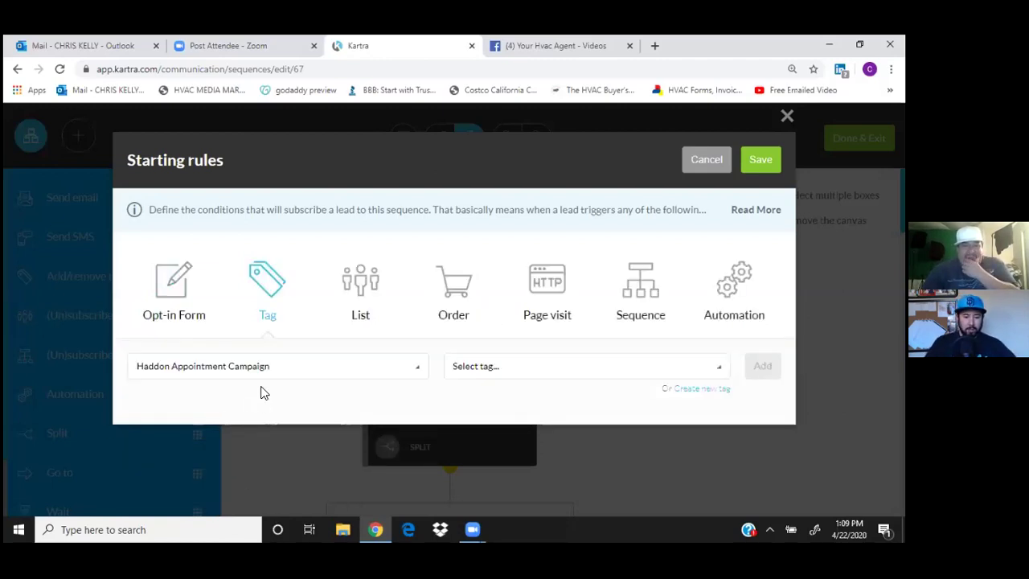
click(723, 370)
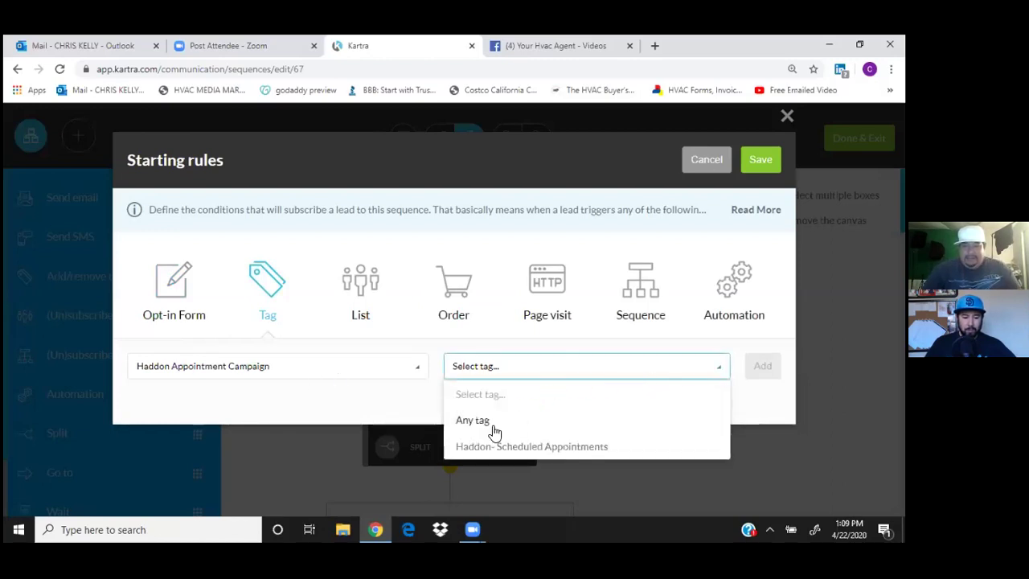
click(730, 397)
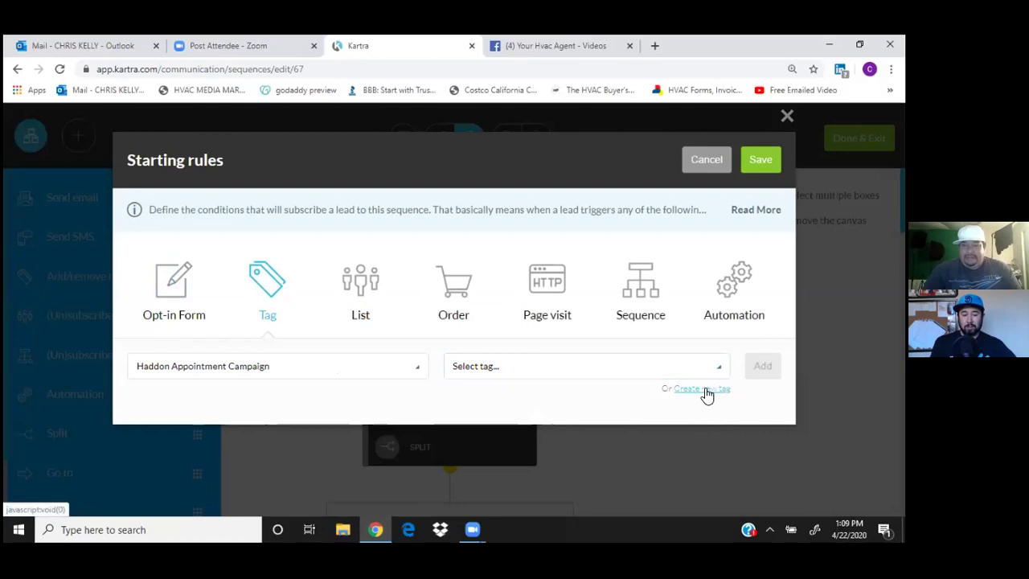
click(667, 374)
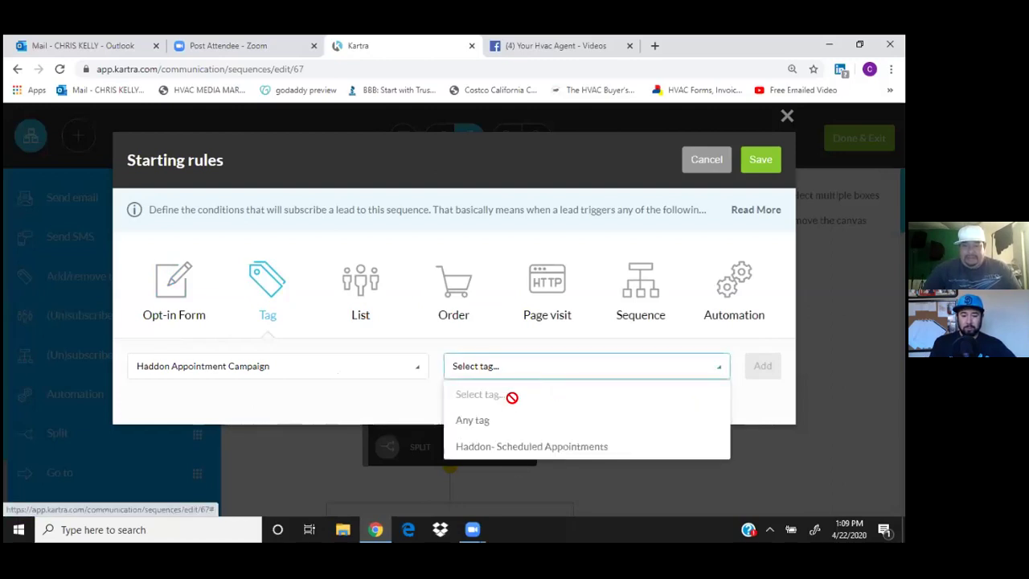
click(515, 451)
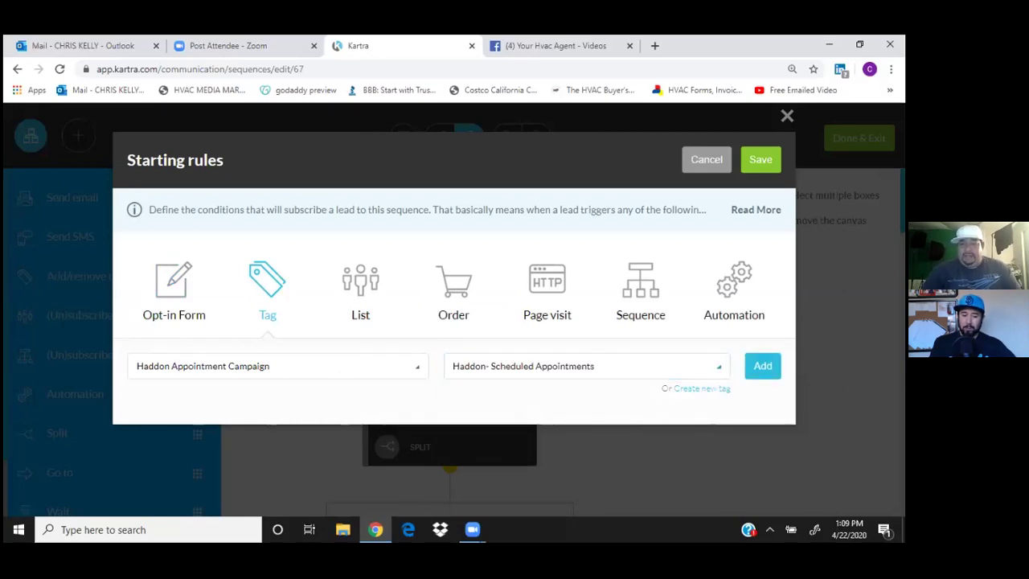
click(762, 368)
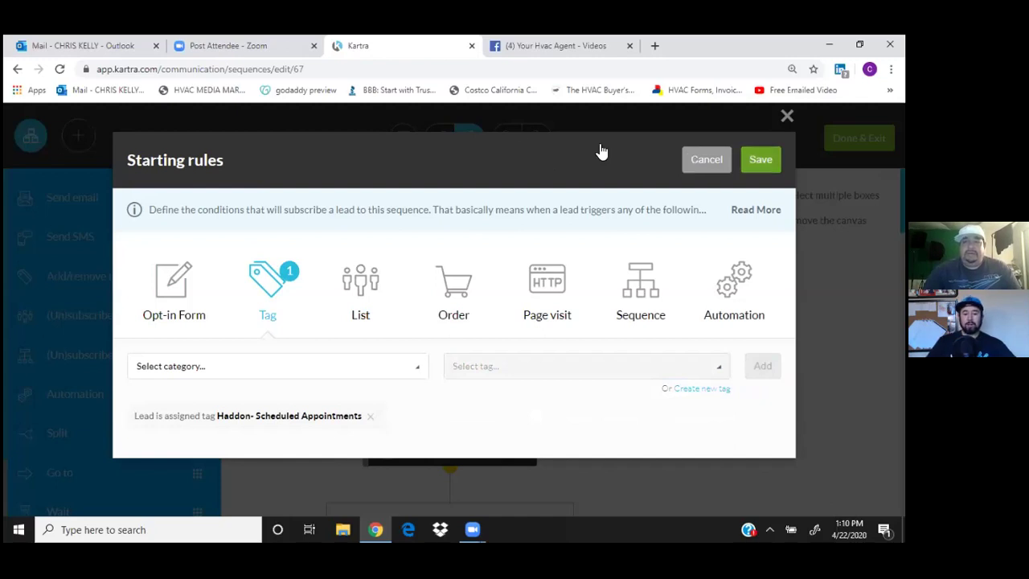
click(515, 131)
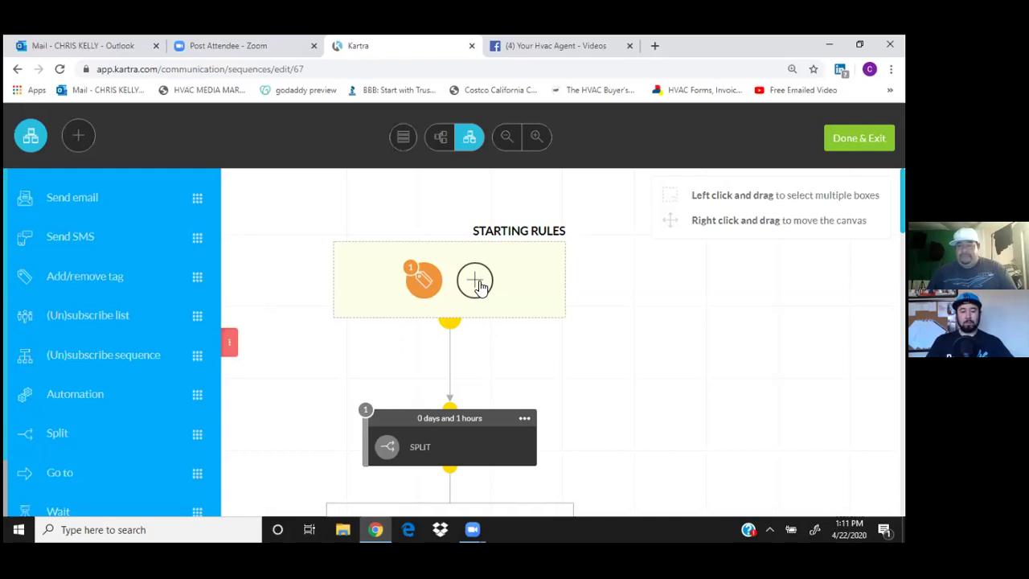
Collapse the list of actions and examine the split's TRUE and FALSE branches with their email steps
click(229, 344)
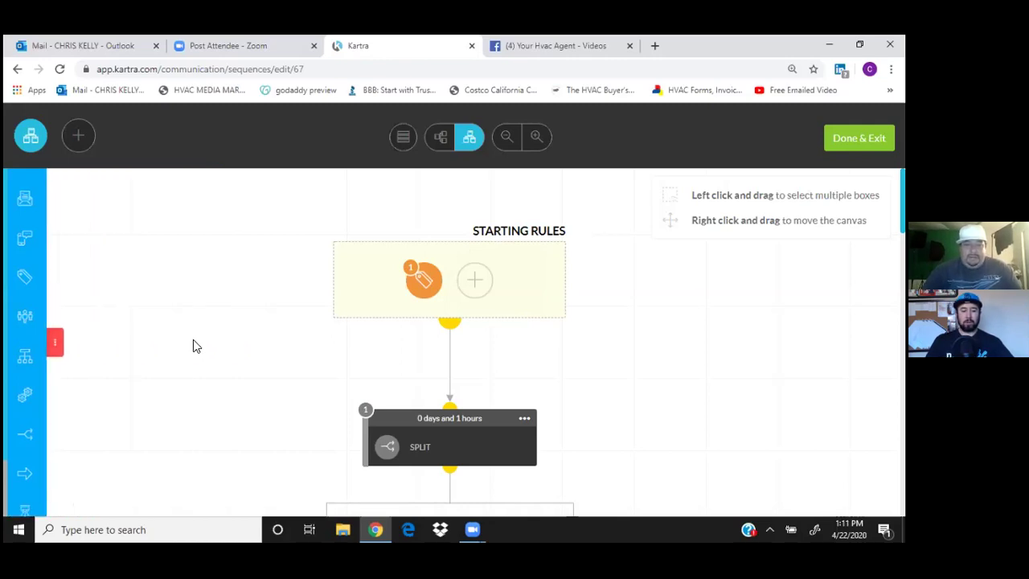
scroll(193, 346, down, 2)
scroll(193, 346, down, 1)
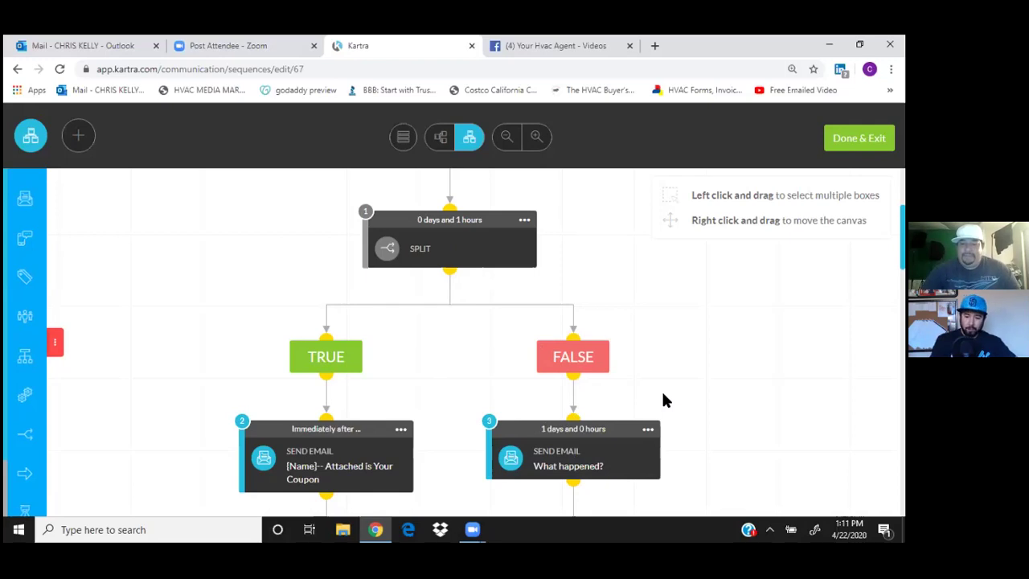
click(647, 429)
click(647, 430)
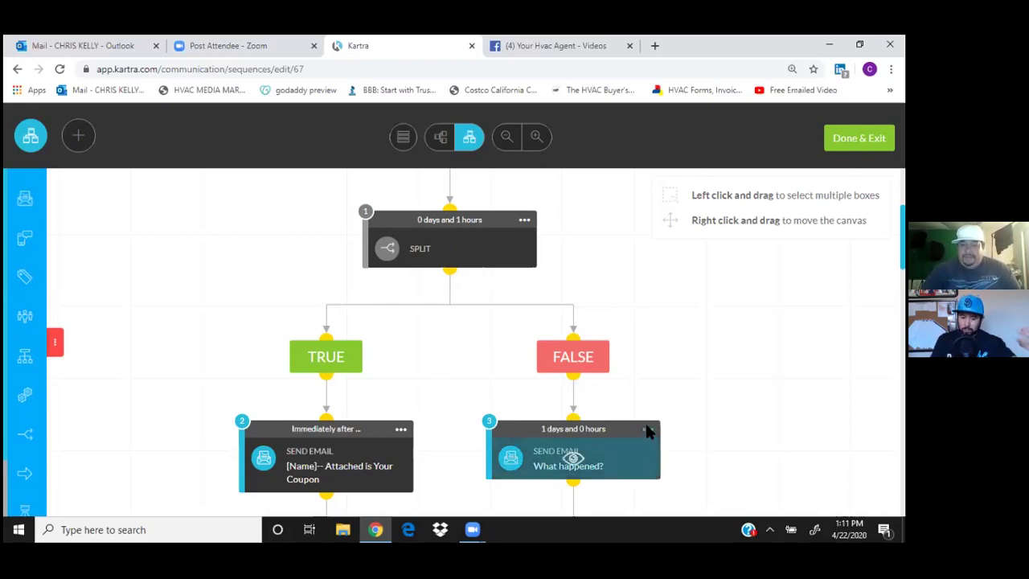
scroll(563, 410, down, 2)
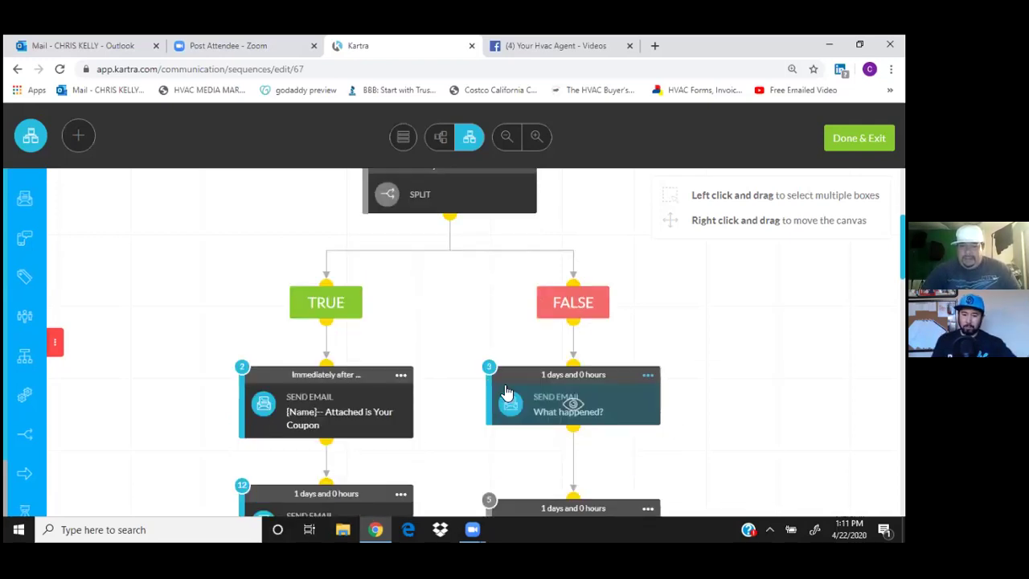
scroll(354, 370, down, 2)
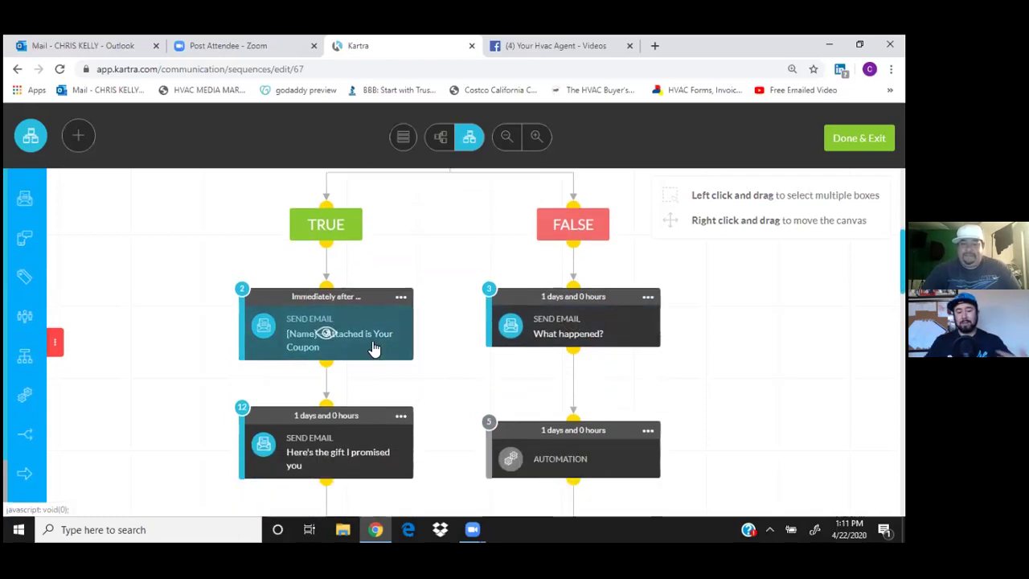
Reopen the starting rules and add an opt-in form rule for "Haddon Email Opt-In Only"
scroll(434, 368, up, 10)
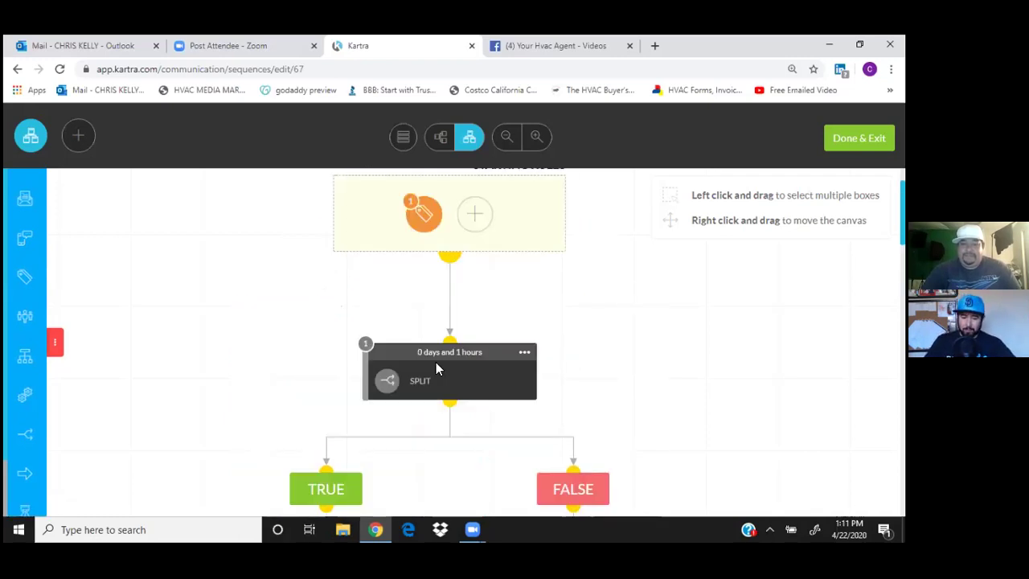
mouse_move(422, 285)
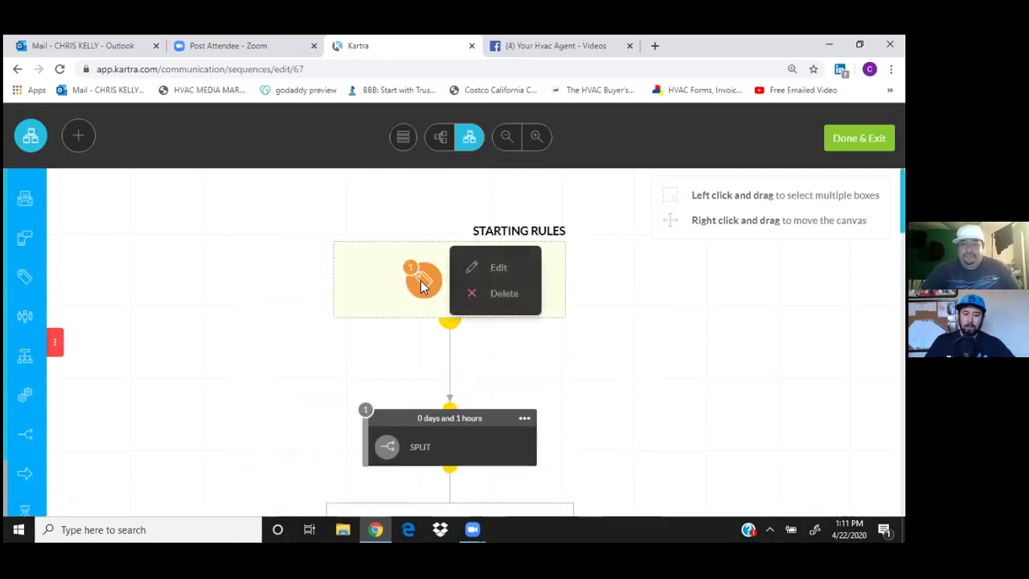
click(502, 269)
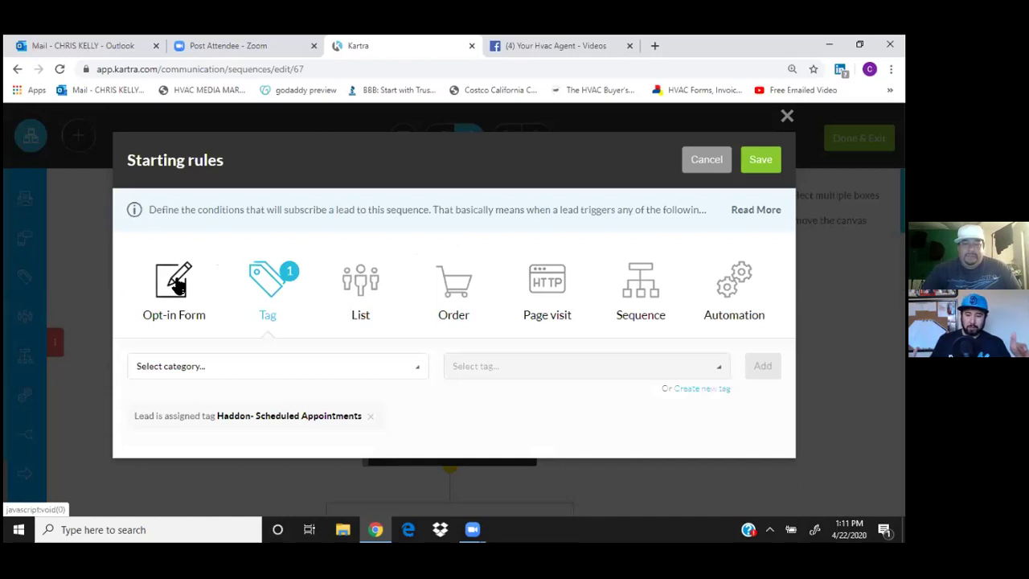
click(177, 282)
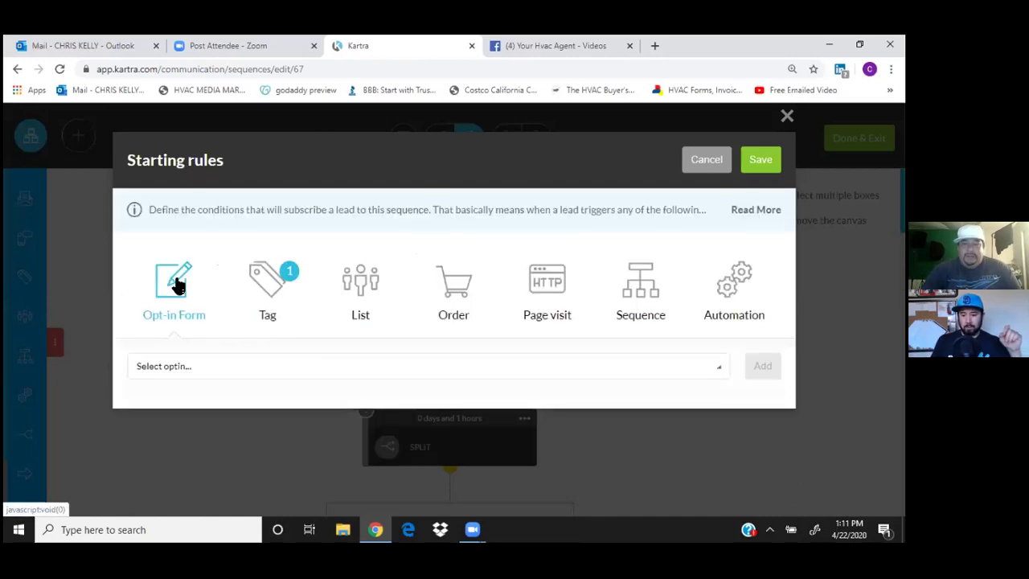
click(180, 368)
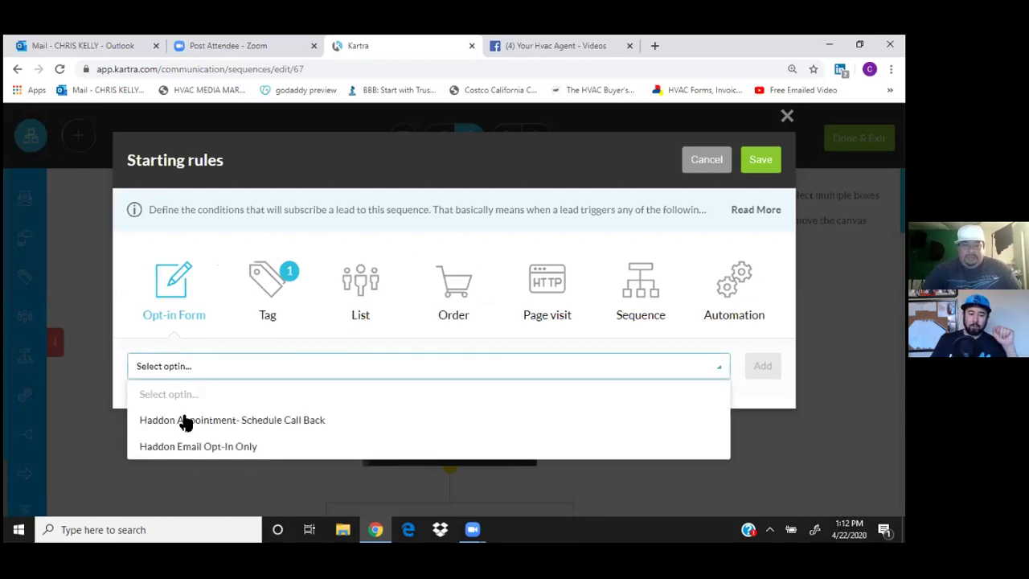
click(190, 455)
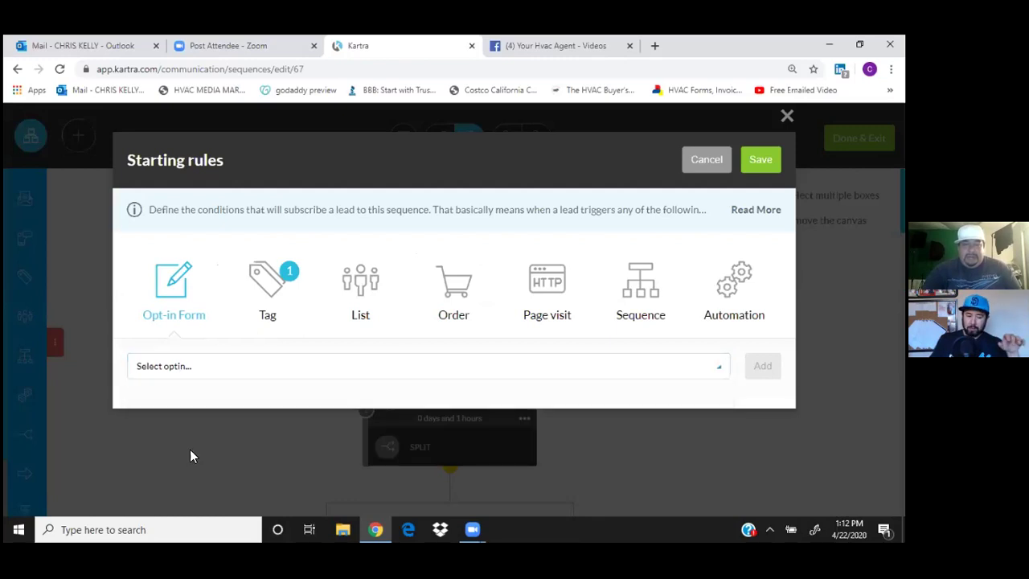
click(204, 376)
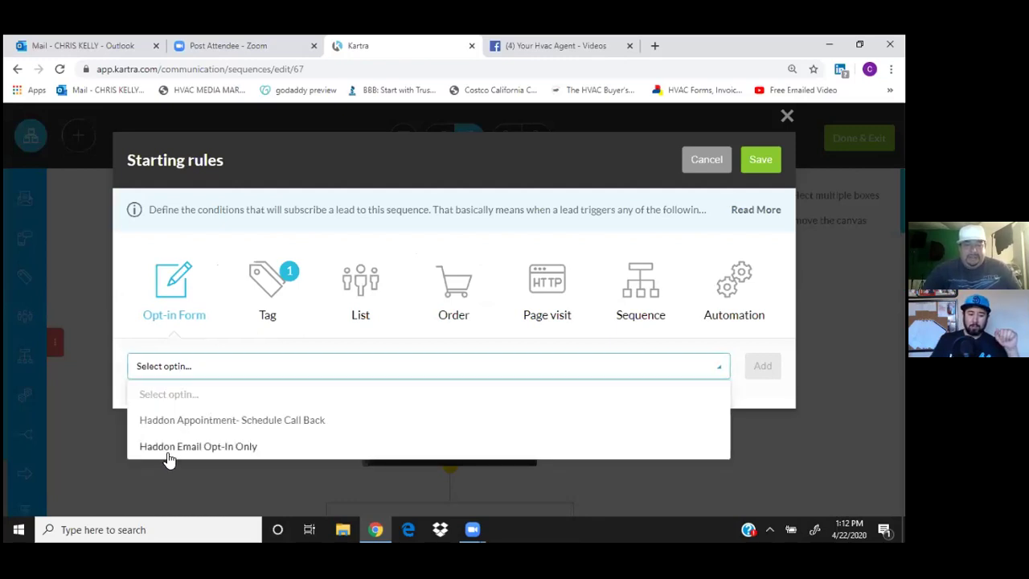
click(165, 449)
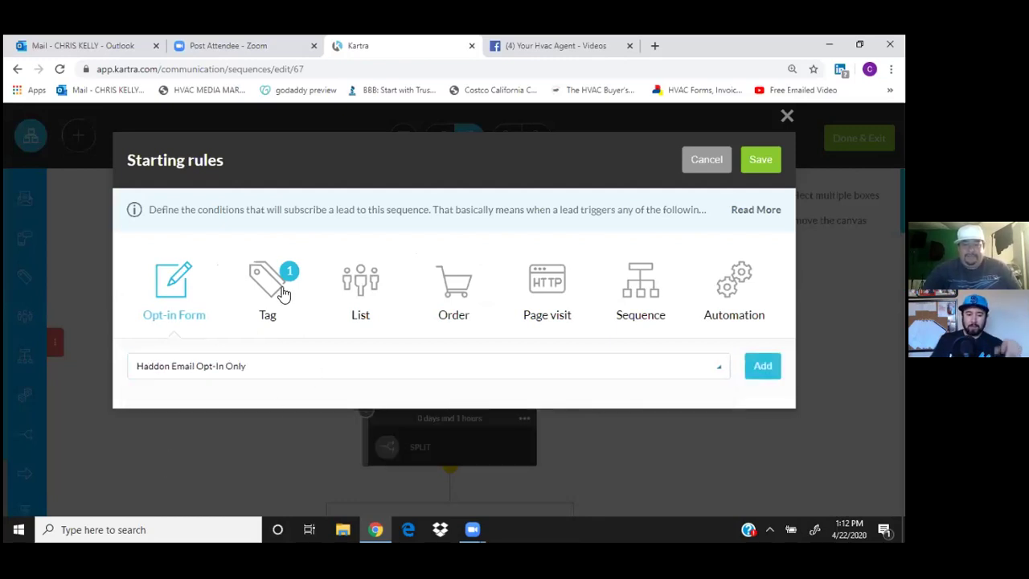
click(762, 370)
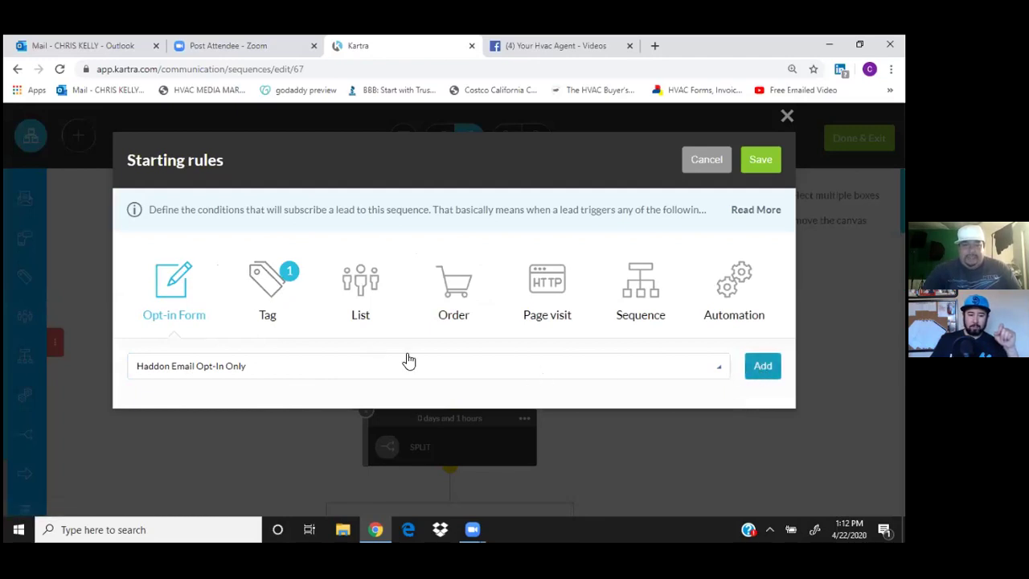
Remove the "Haddon- Scheduled Appointments" tag rule and save the starting rules
click(283, 291)
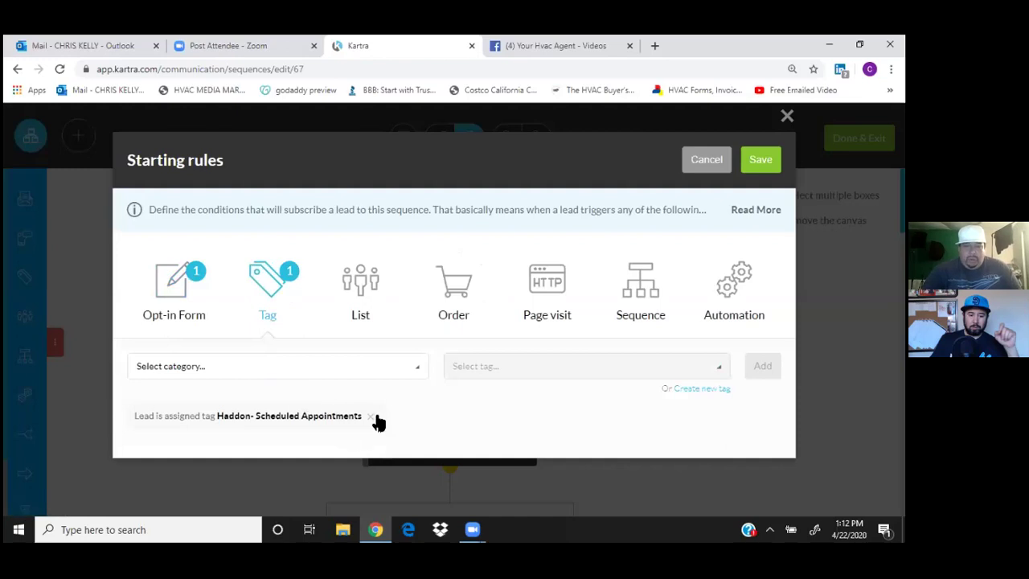
click(373, 418)
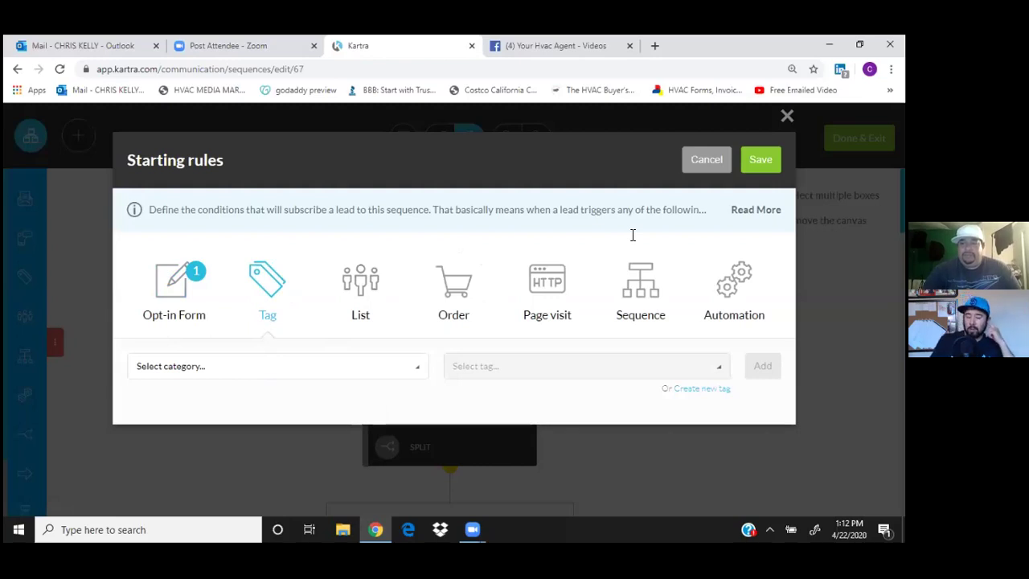
click(759, 161)
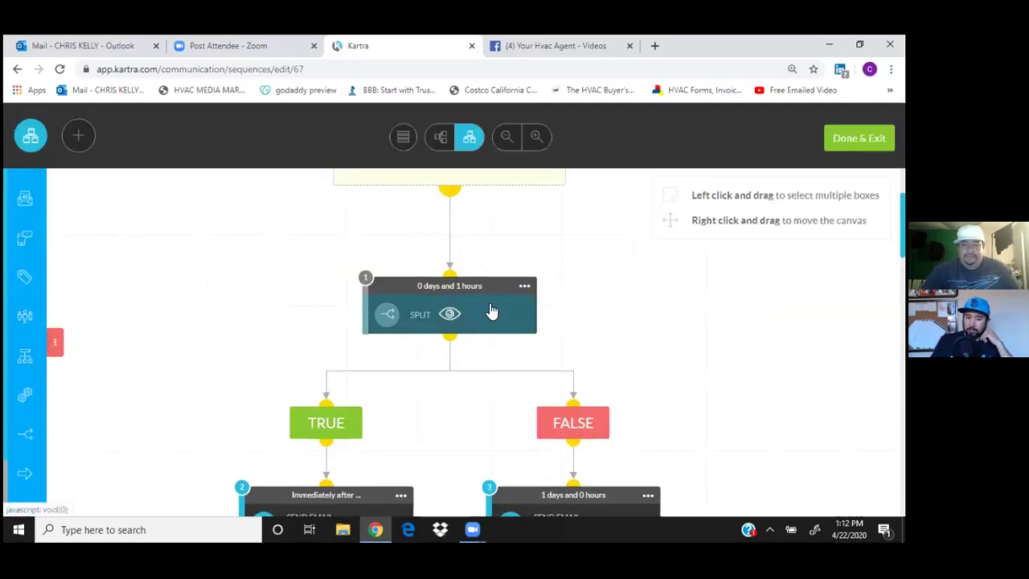
Open the split step's conditions for editing and choose "Has tag..." as the condition type
click(523, 286)
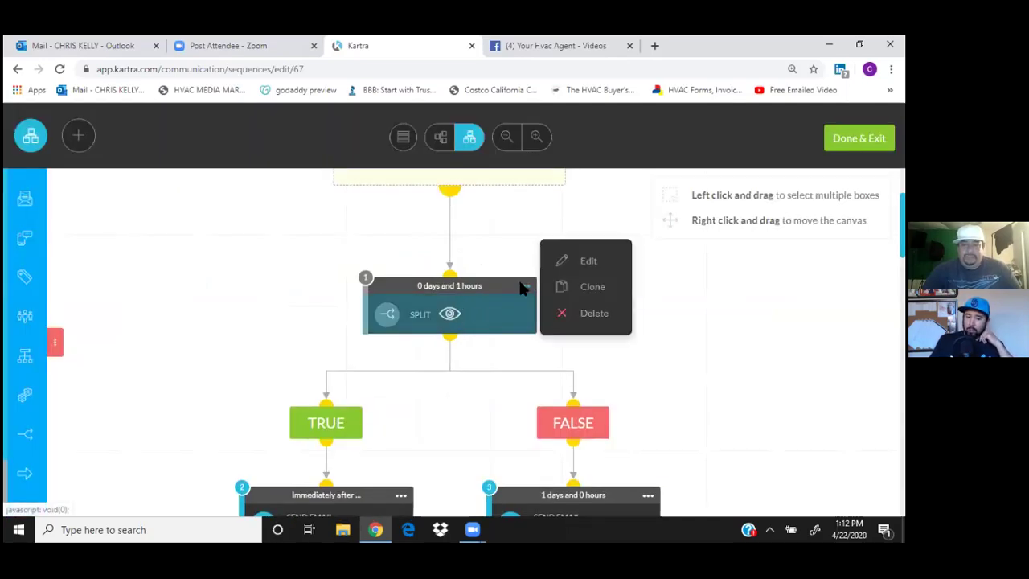
click(573, 256)
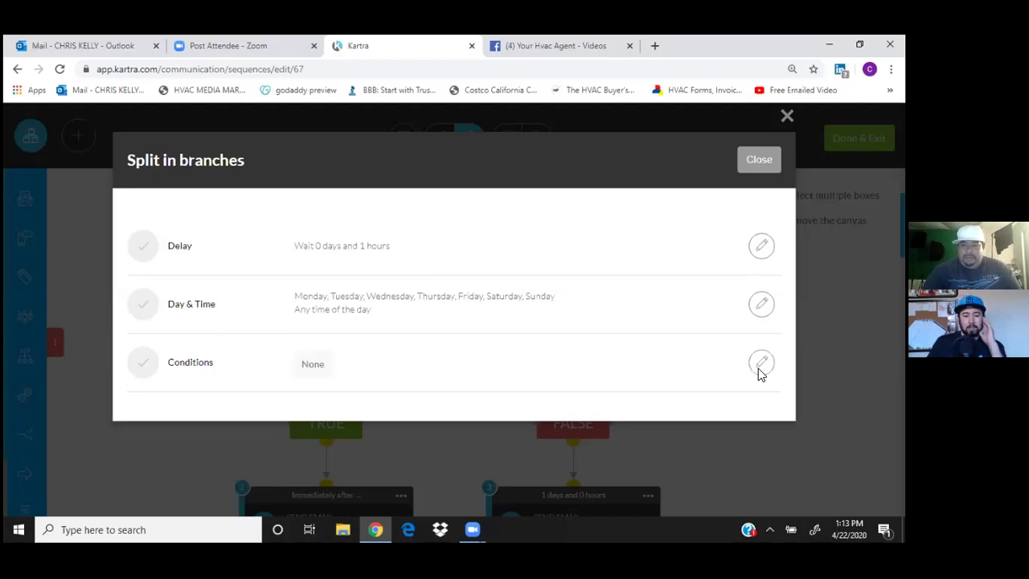
click(477, 362)
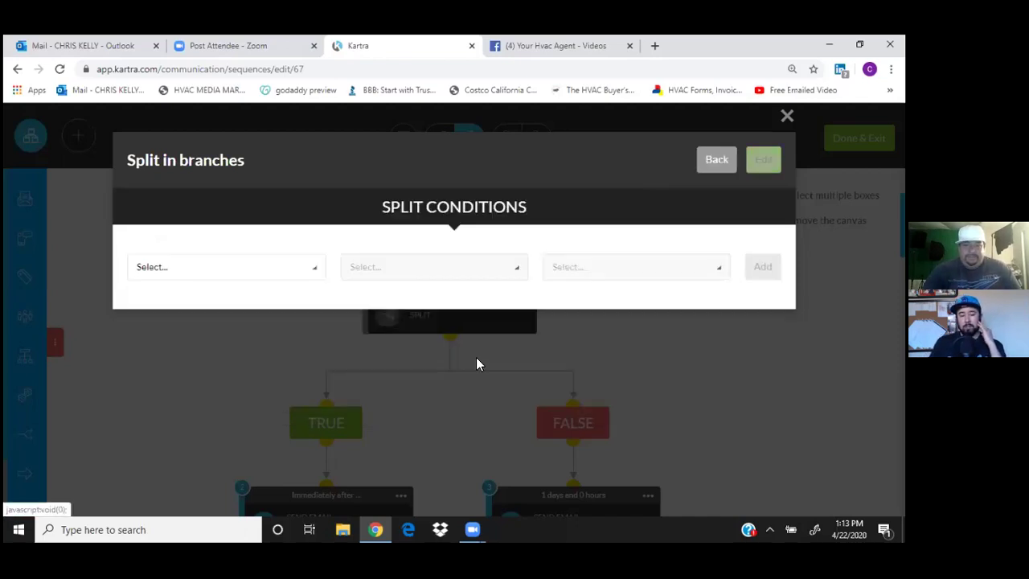
click(316, 270)
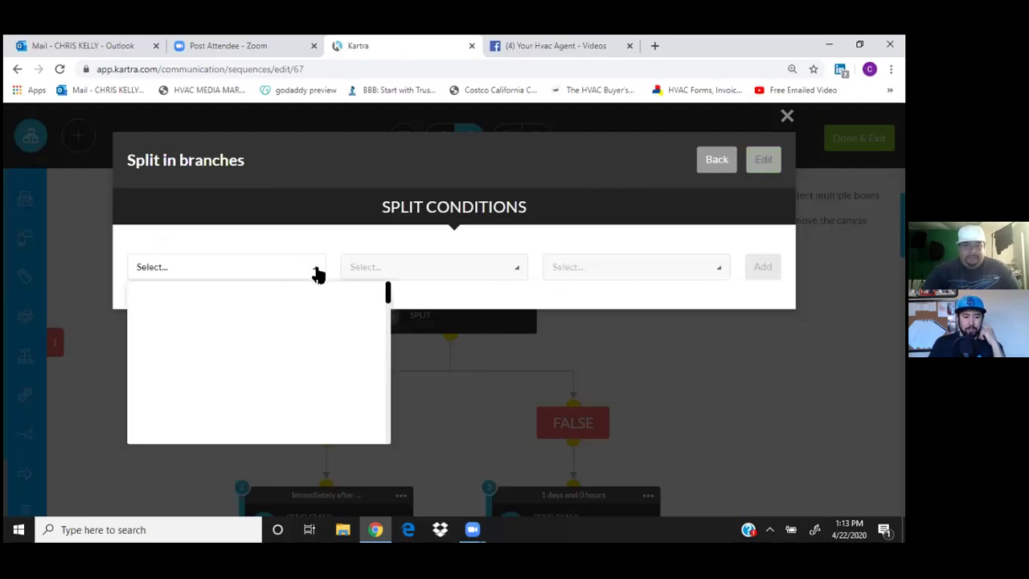
scroll(194, 350, down, 5)
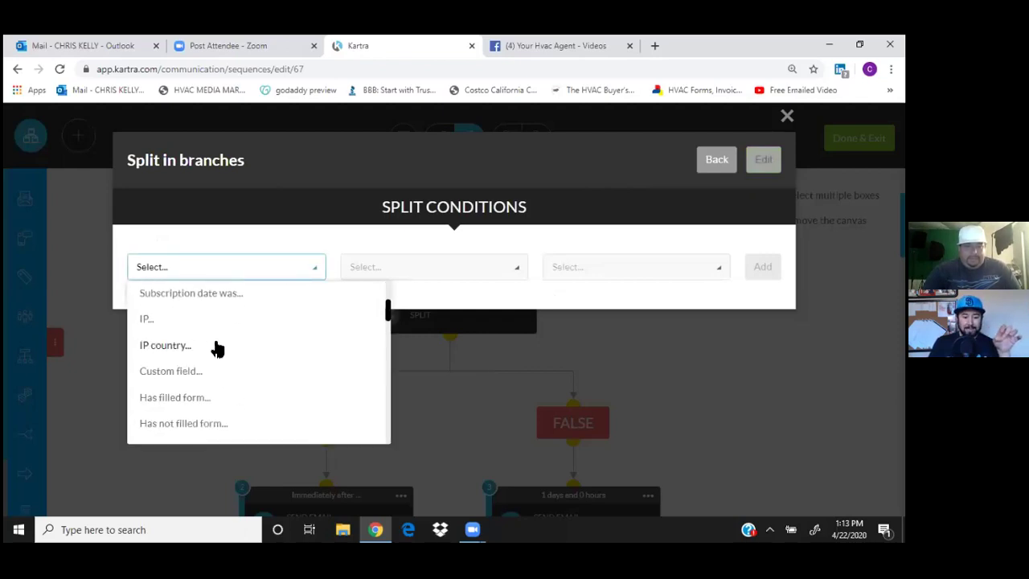
scroll(233, 346, down, 4)
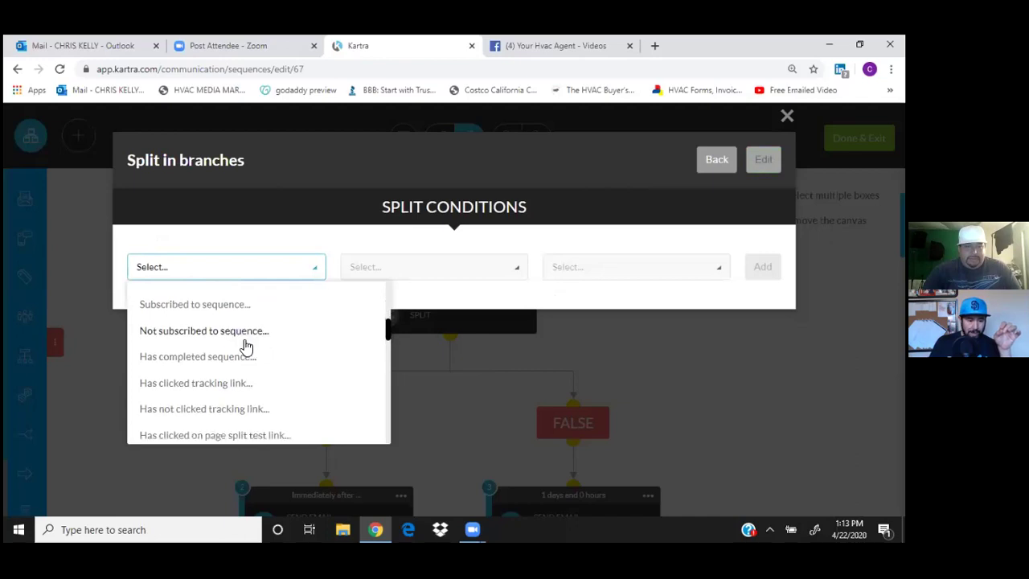
scroll(258, 345, down, 5)
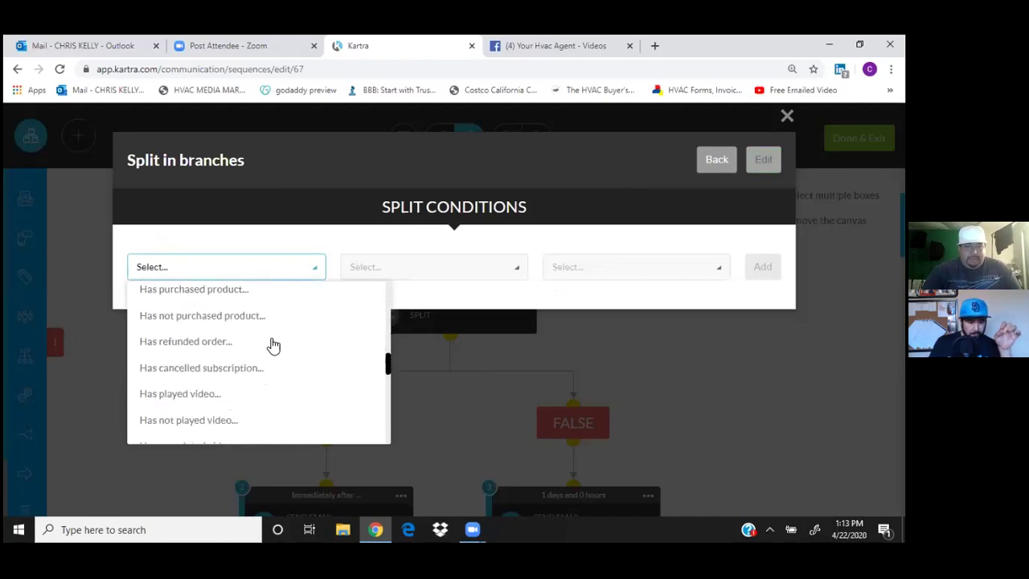
scroll(298, 345, down, 5)
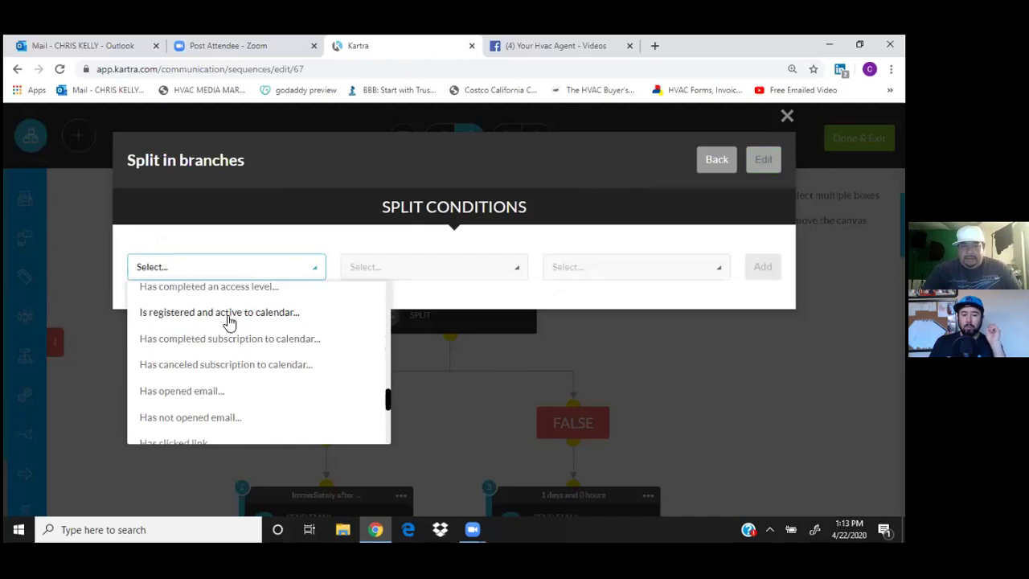
drag(386, 400, 386, 288)
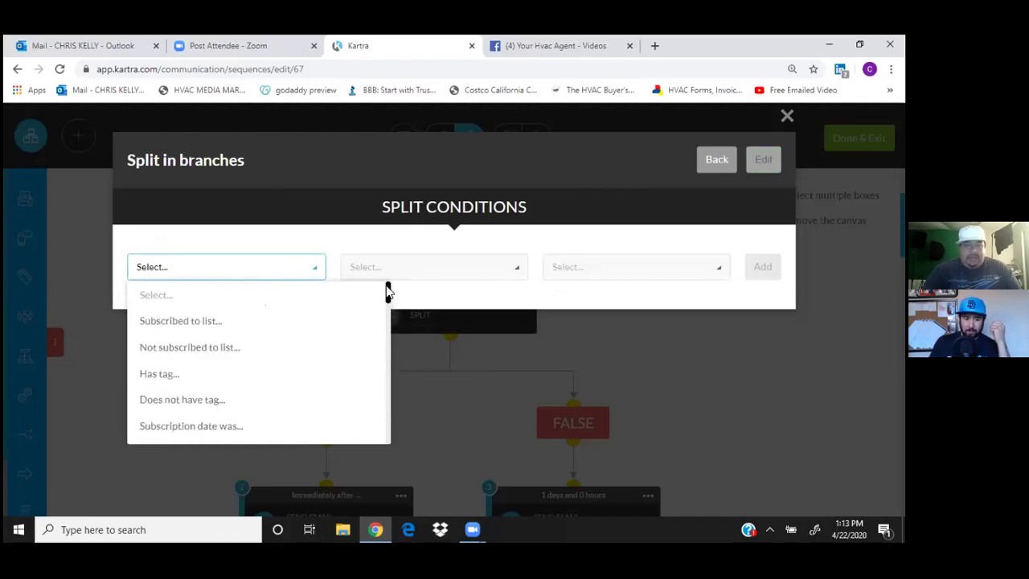
scroll(287, 338, down, 1)
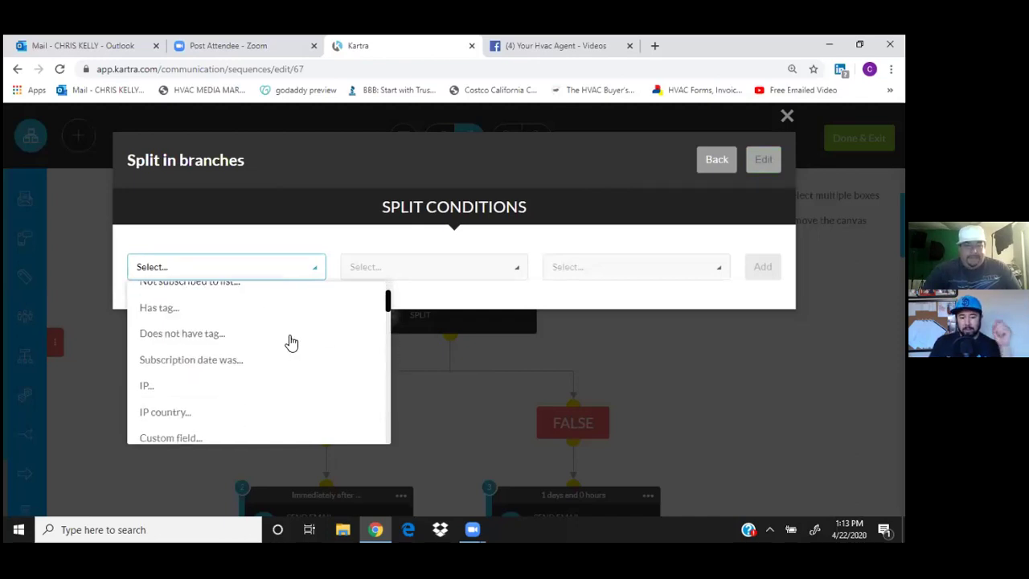
click(151, 309)
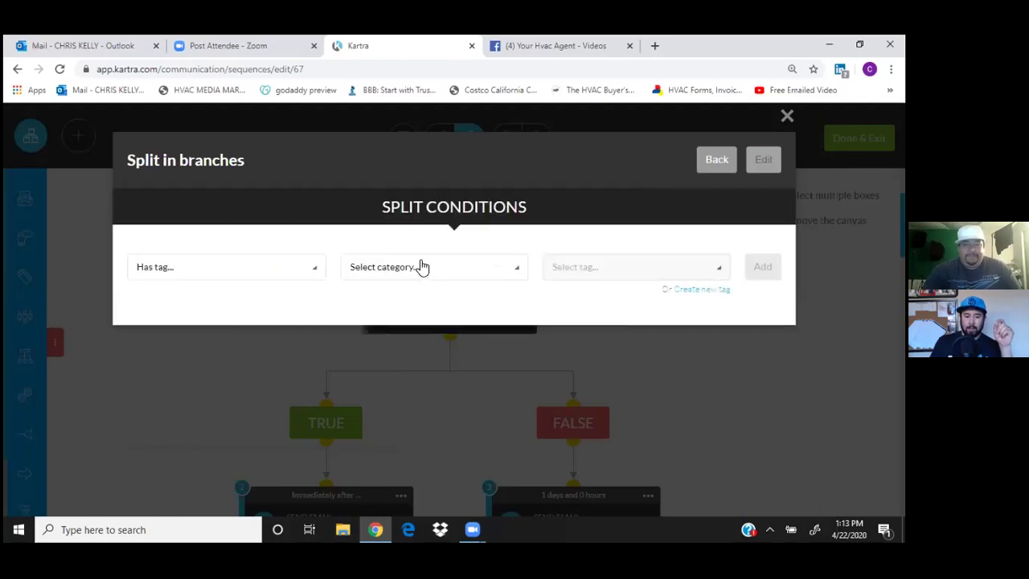
Add the tag "Haddon- Scheduled Appointments" from the Haddon Appointment Campaign category as the split condition and save it
click(515, 274)
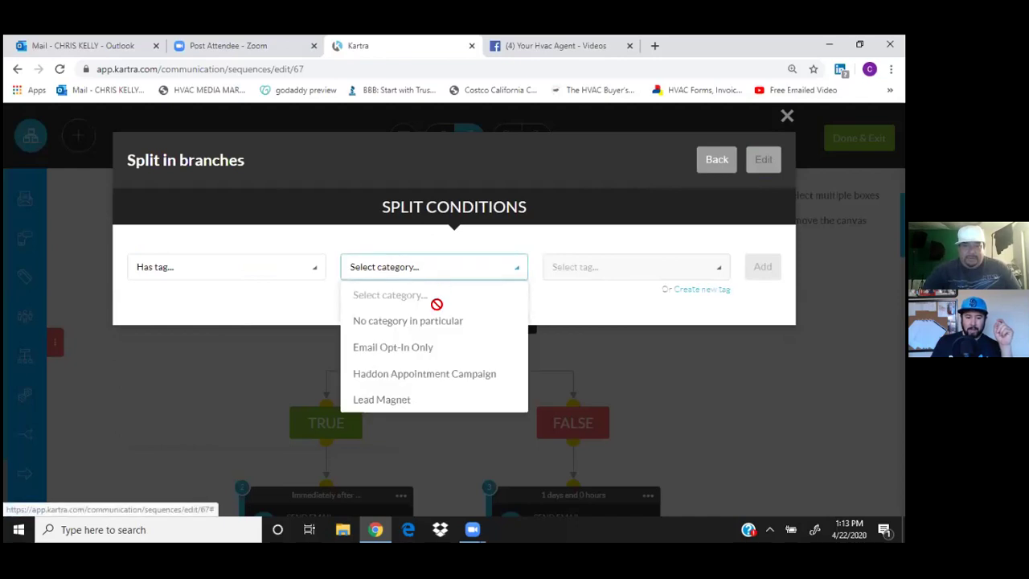
click(410, 376)
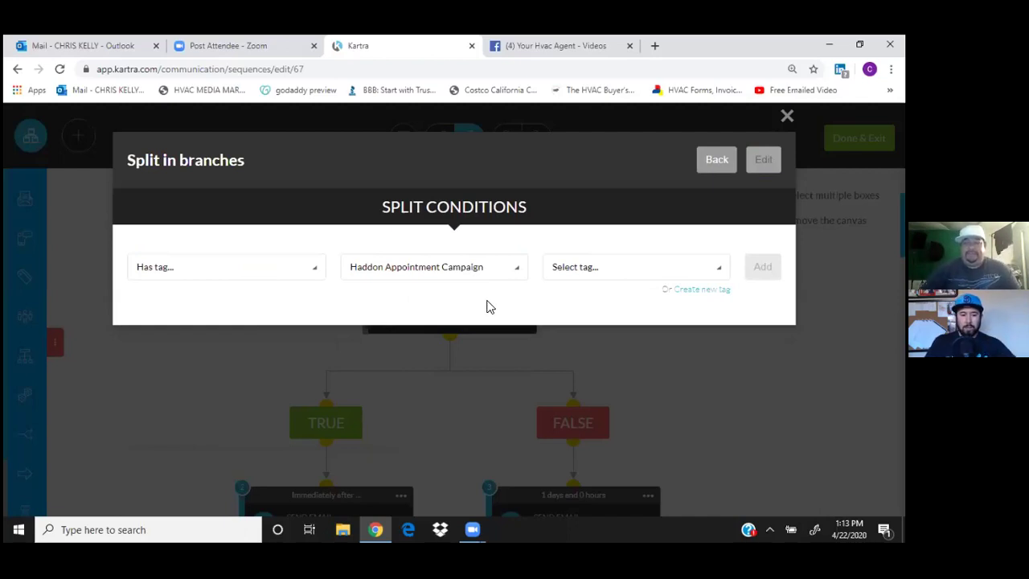
click(719, 274)
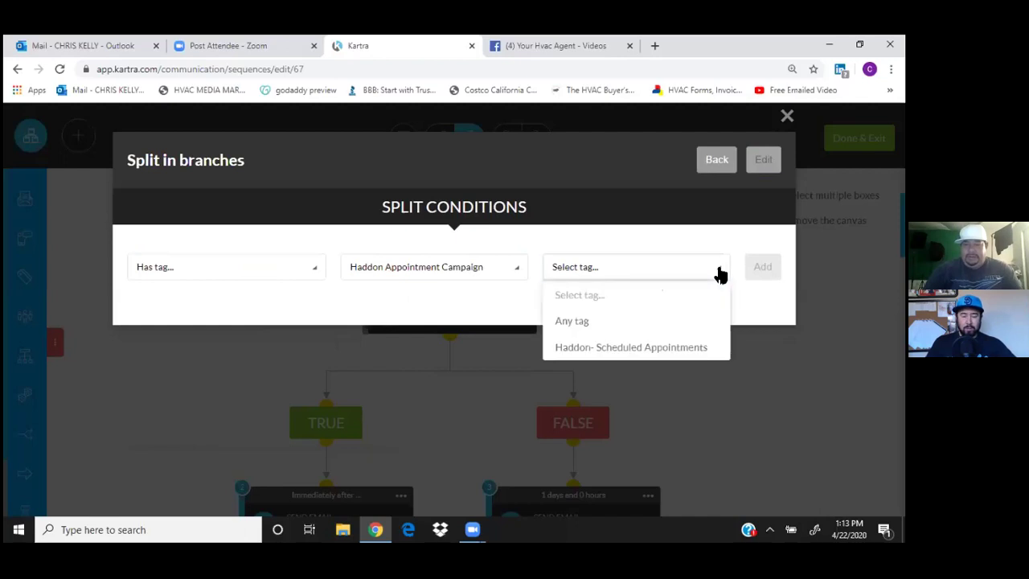
click(661, 347)
right_click(764, 276)
click(762, 272)
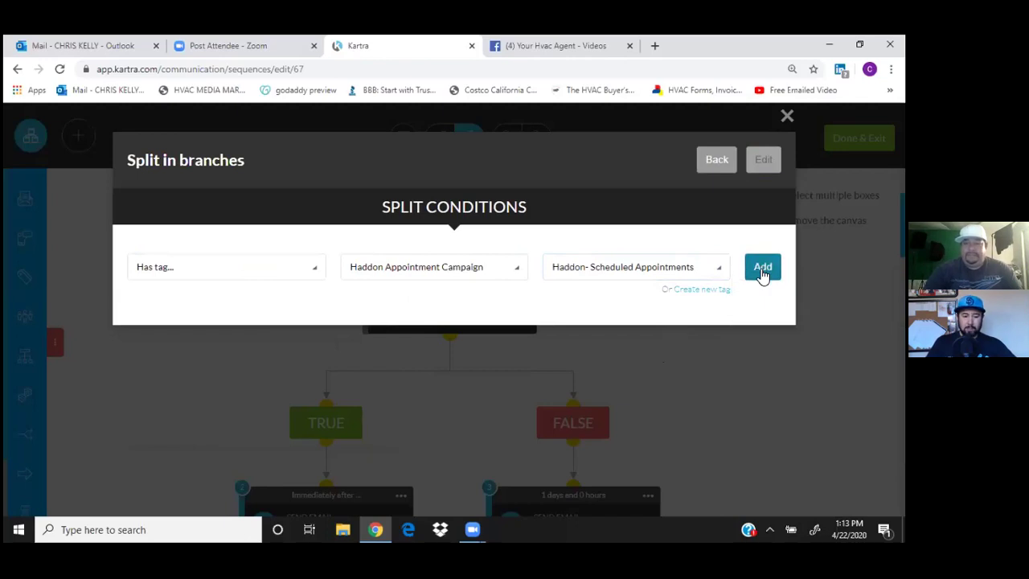
click(762, 271)
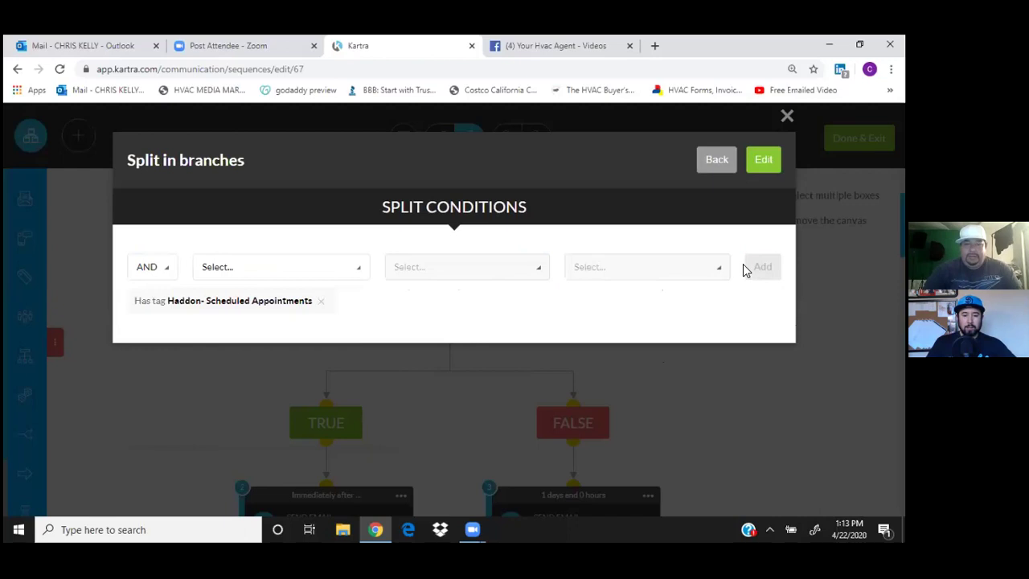
click(764, 161)
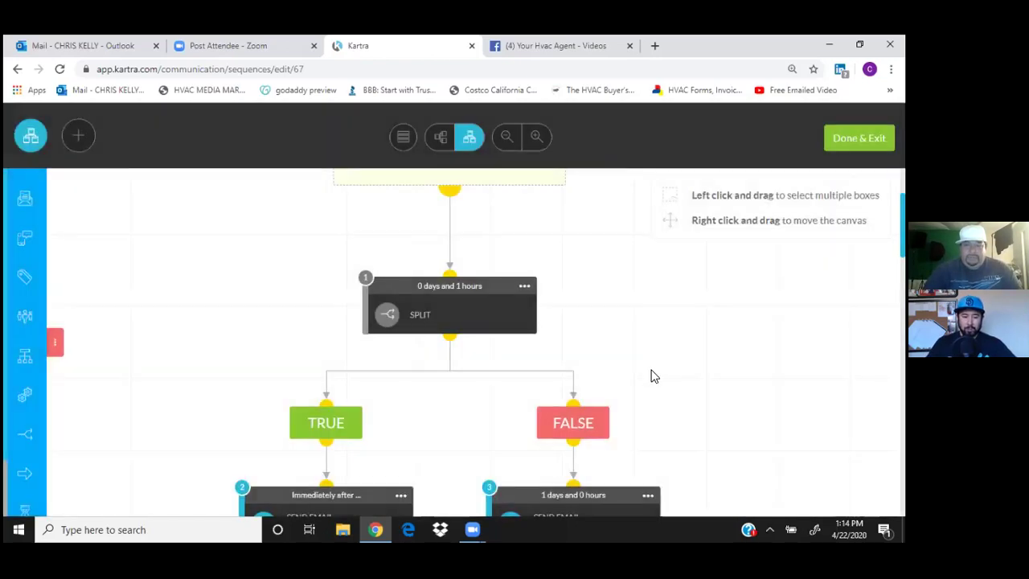
Open the TRUE branch's "Attached is Your Coupon" email settings and examine its recipient conditions
scroll(648, 372, down, 2)
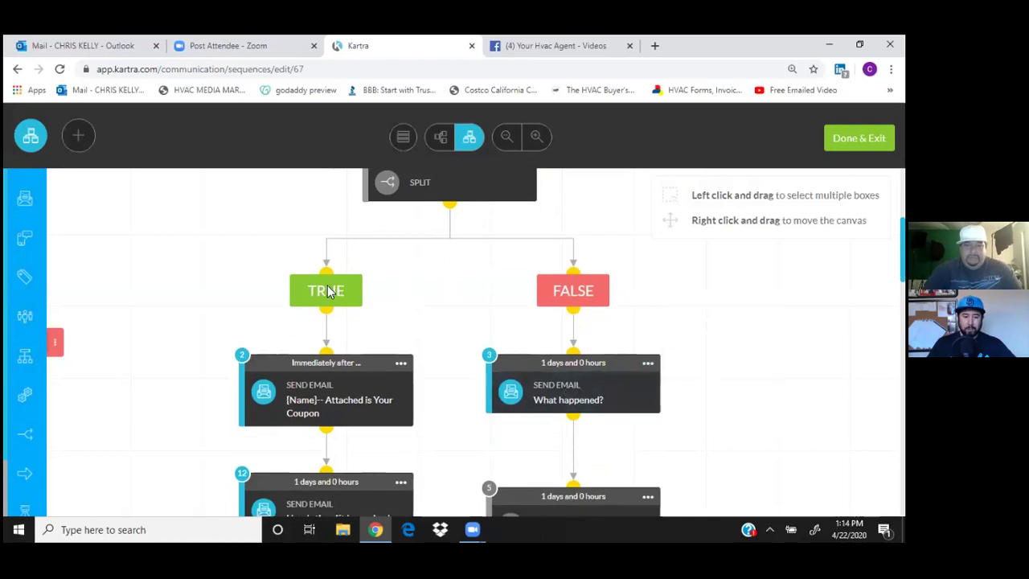
click(400, 363)
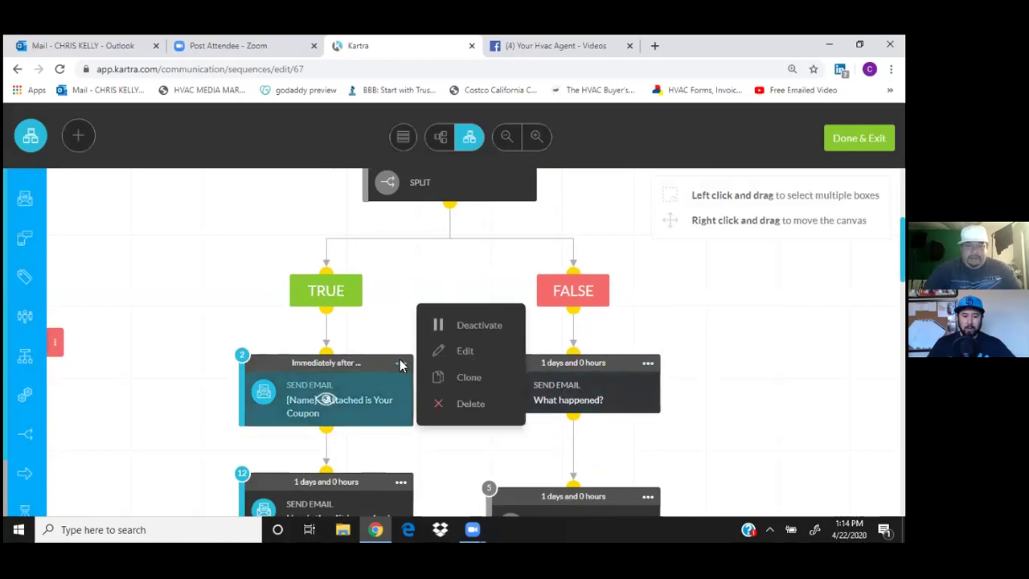
click(466, 354)
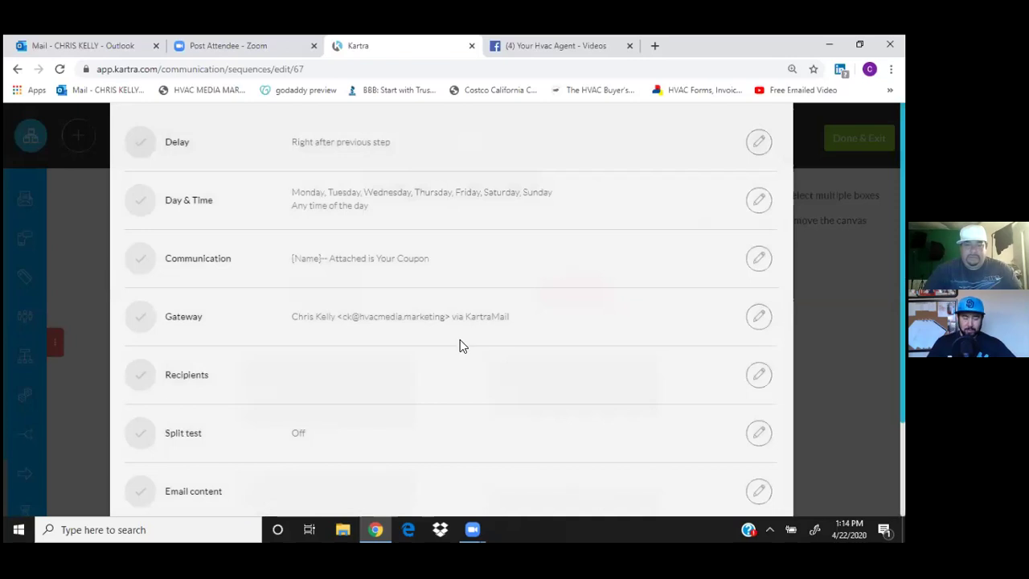
scroll(464, 342, up, 2)
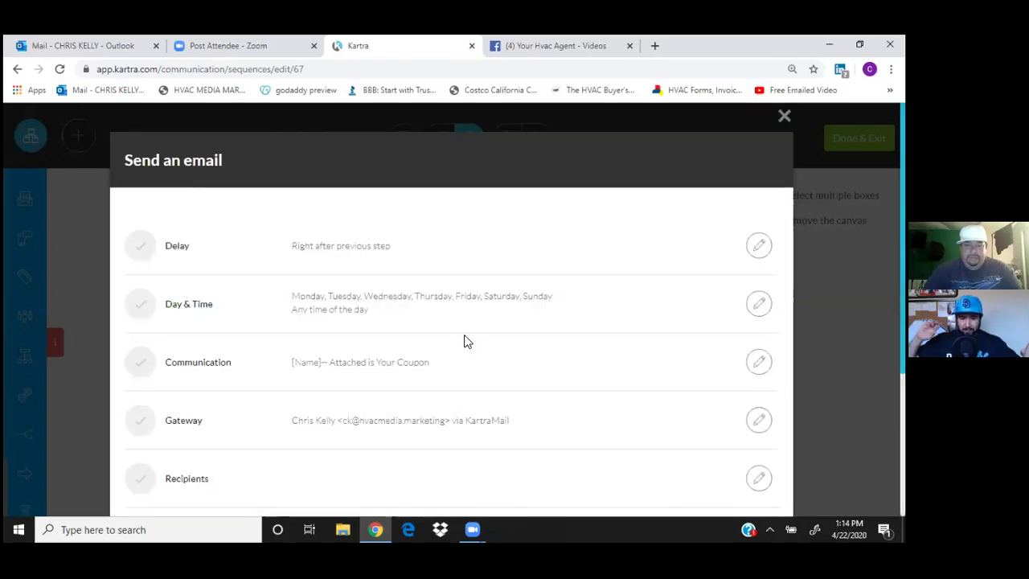
scroll(464, 342, down, 1)
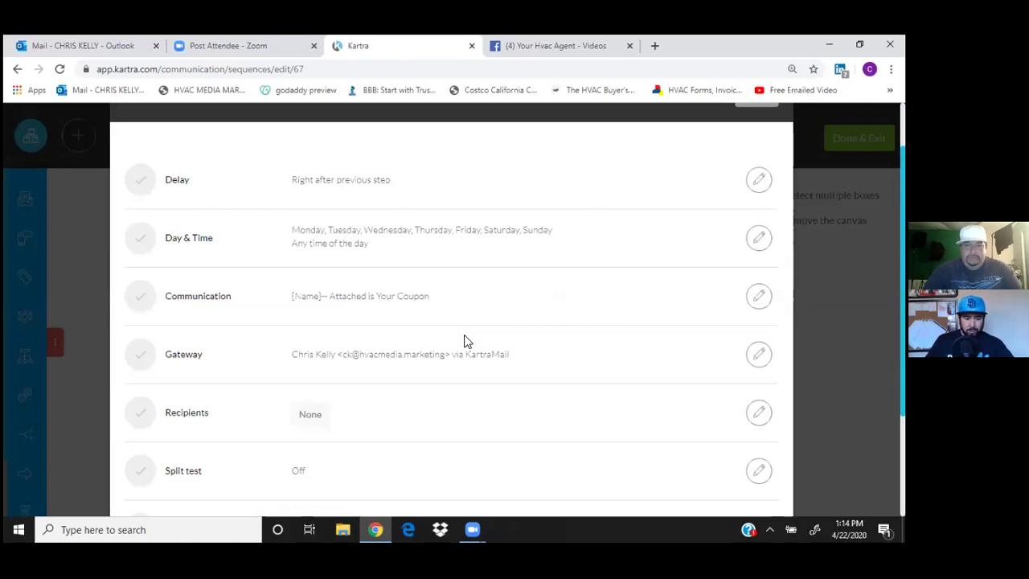
scroll(464, 341, down, 1)
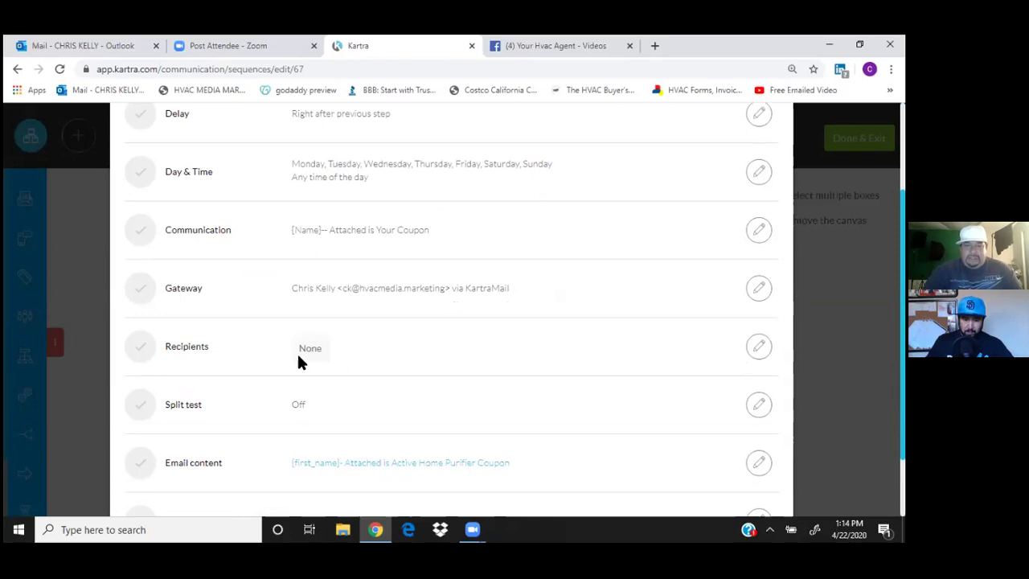
click(757, 346)
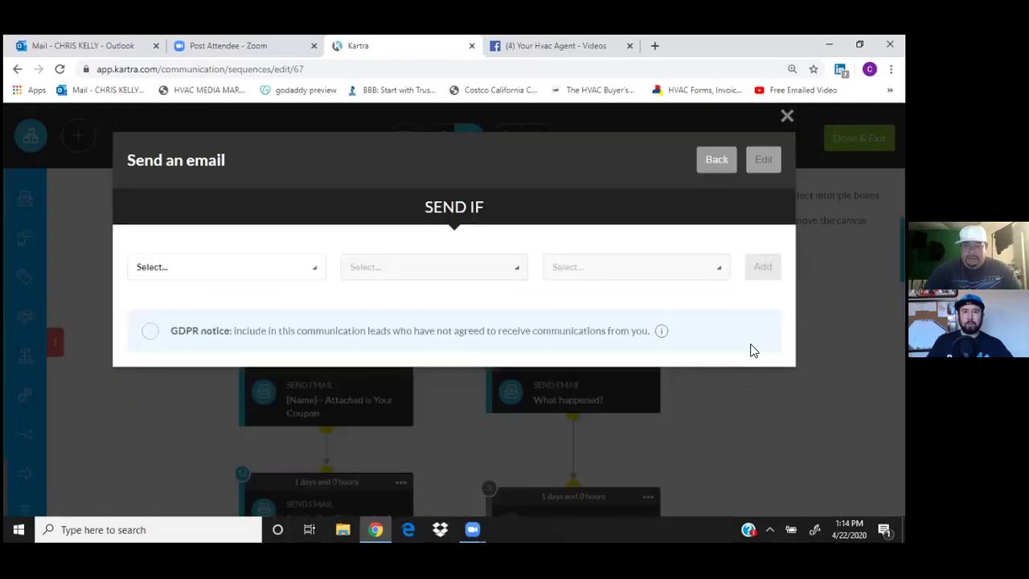
click(315, 274)
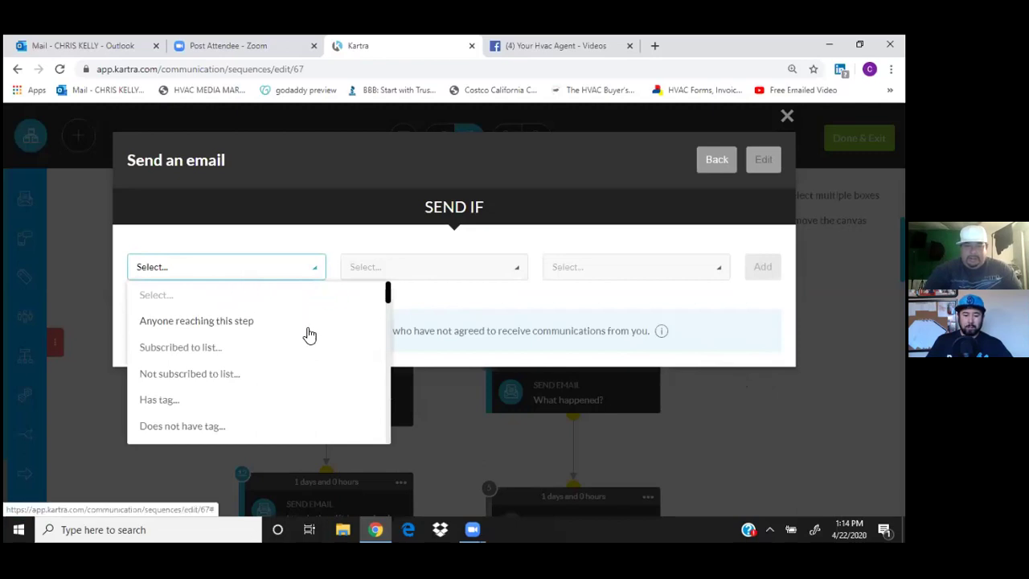
click(315, 274)
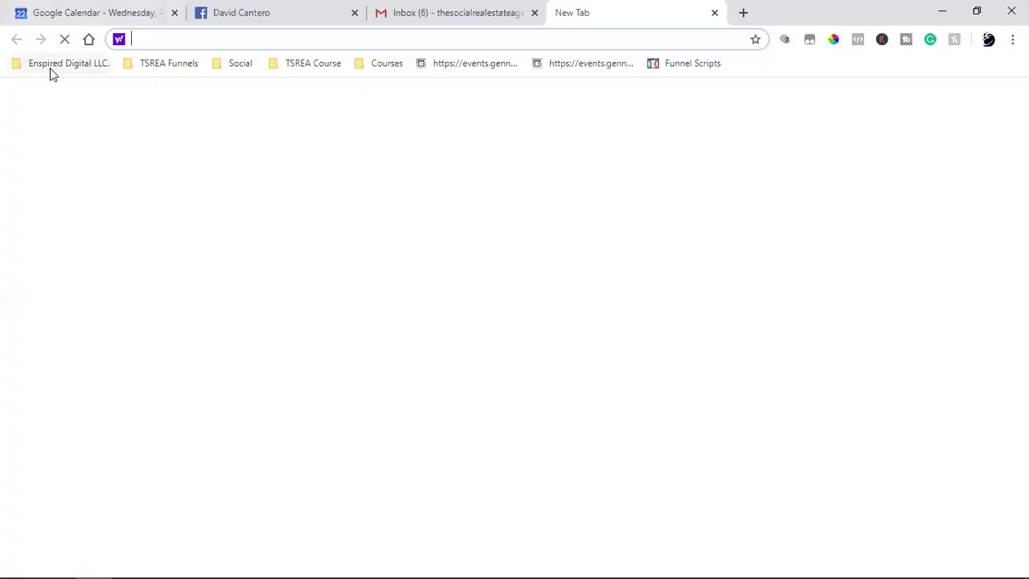
Open the bookmarked Kartra login page in the other browser and log in with the prefilled account
click(50, 67)
mouse_move(102, 137)
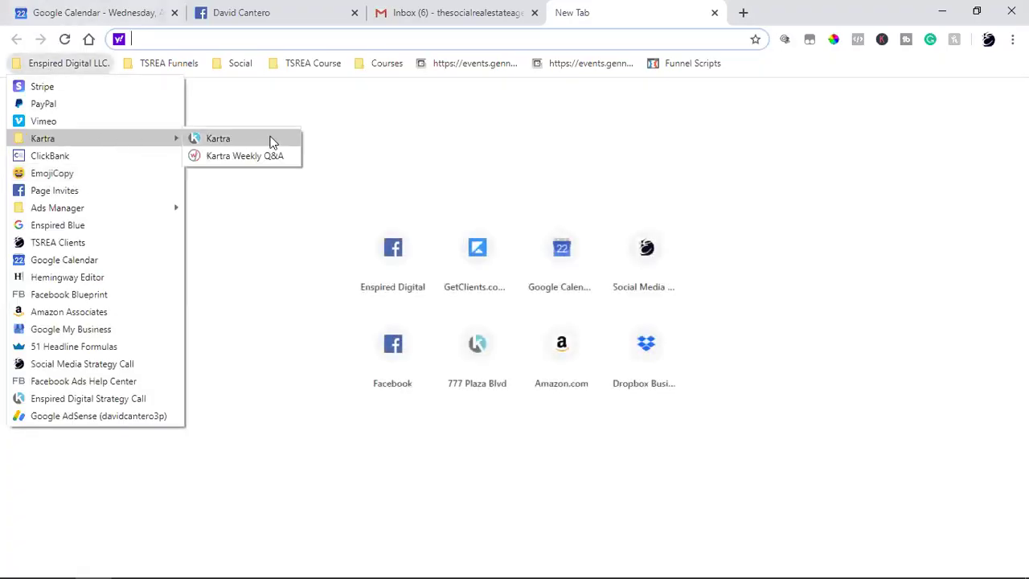
click(272, 142)
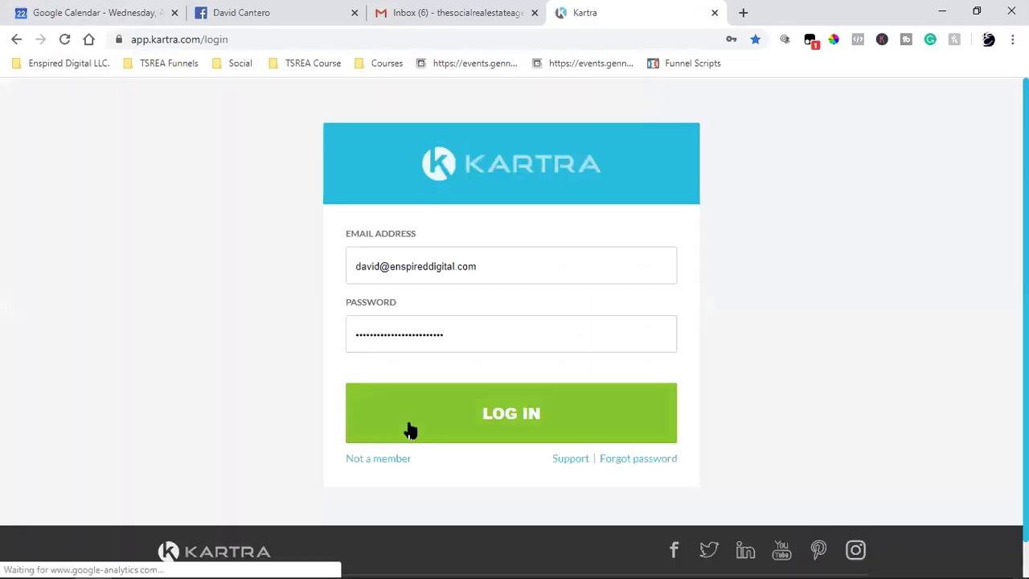
click(407, 421)
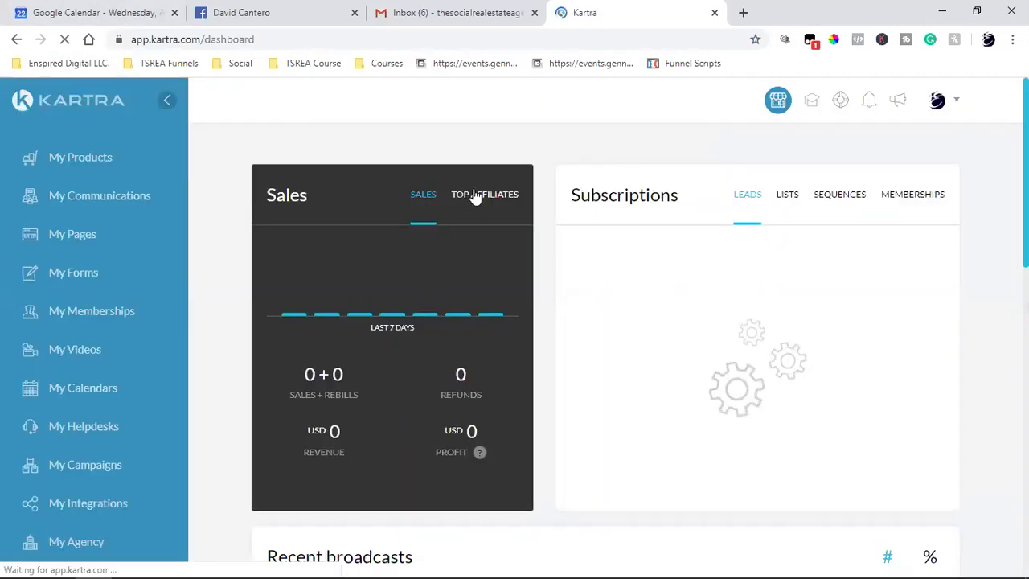
Go to the email sequences under My Communications and open "TSREA Webclass 4 Days Left" for editing, keeping its name and description
click(117, 195)
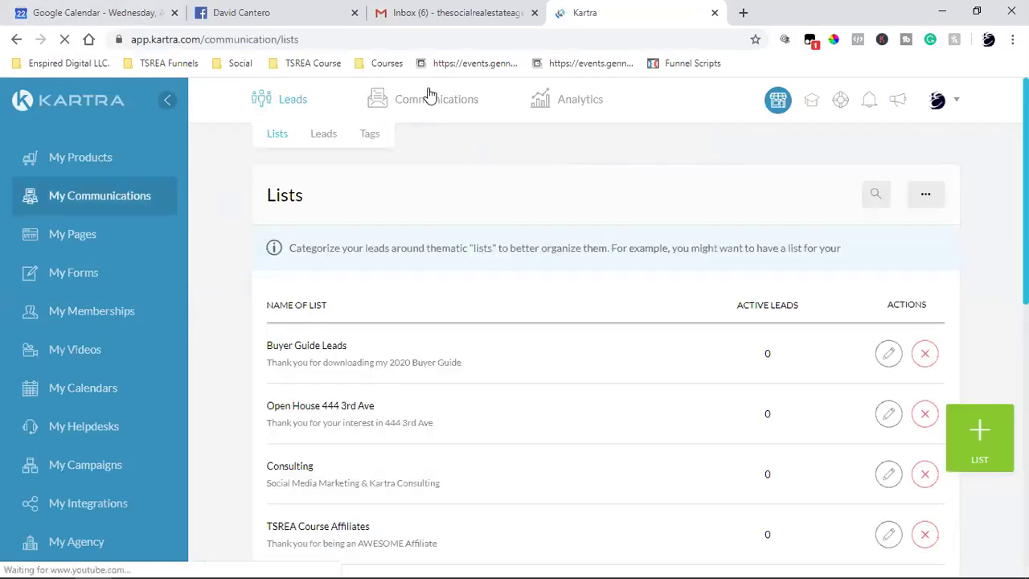
mouse_move(434, 101)
click(437, 134)
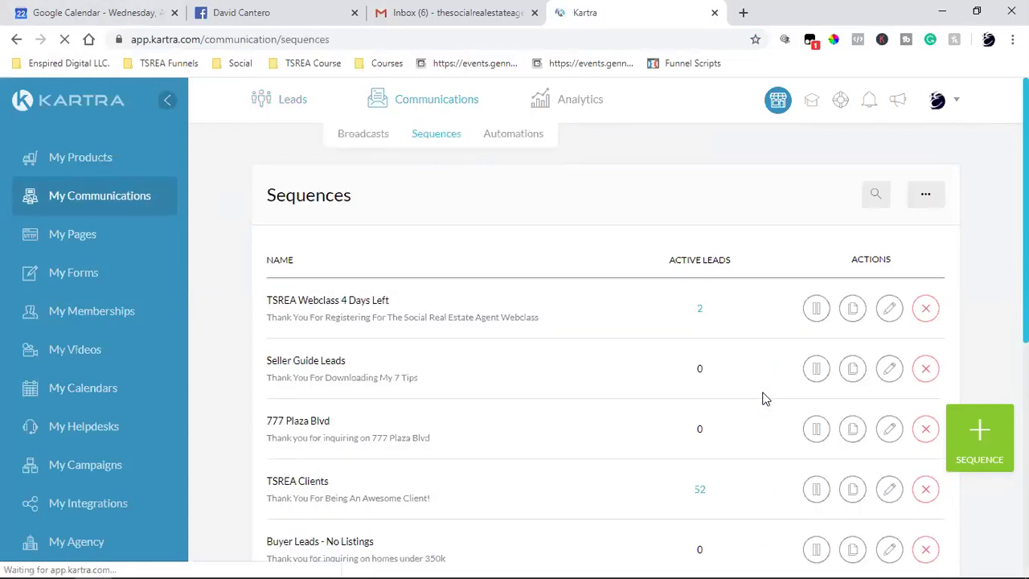
click(888, 312)
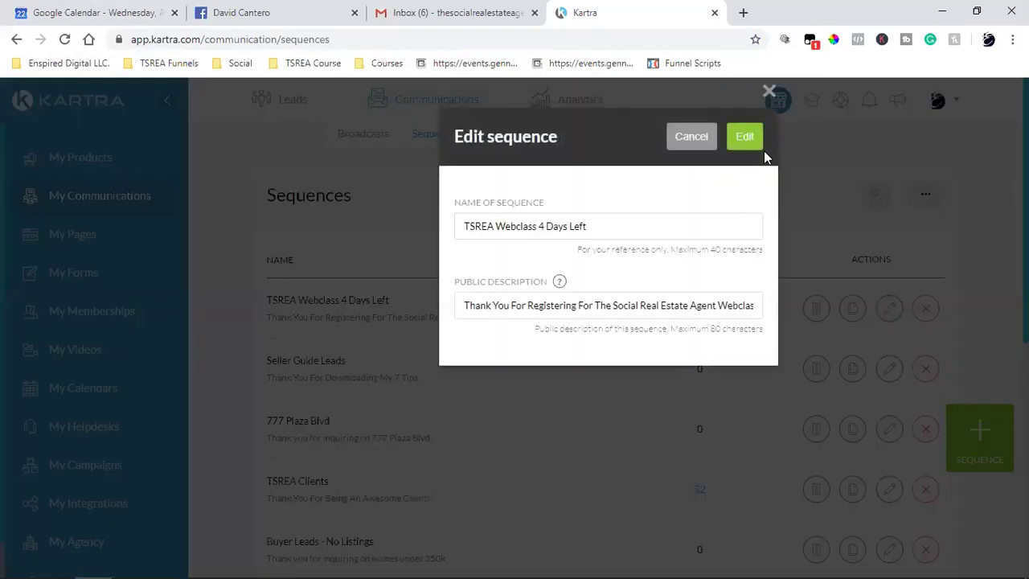
click(755, 151)
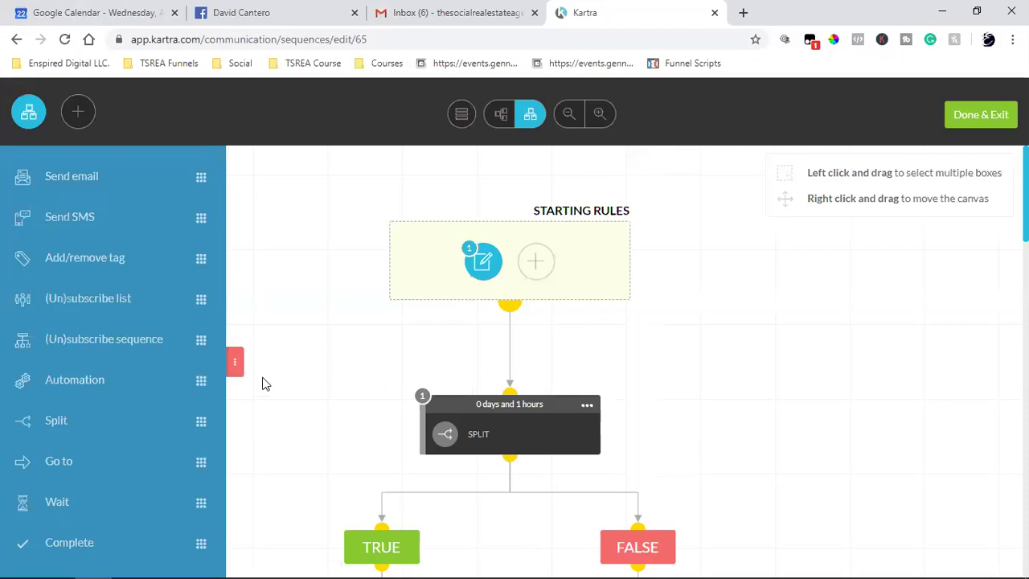
Collapse the step palette and review the split's delay, schedule and tag condition settings
click(235, 362)
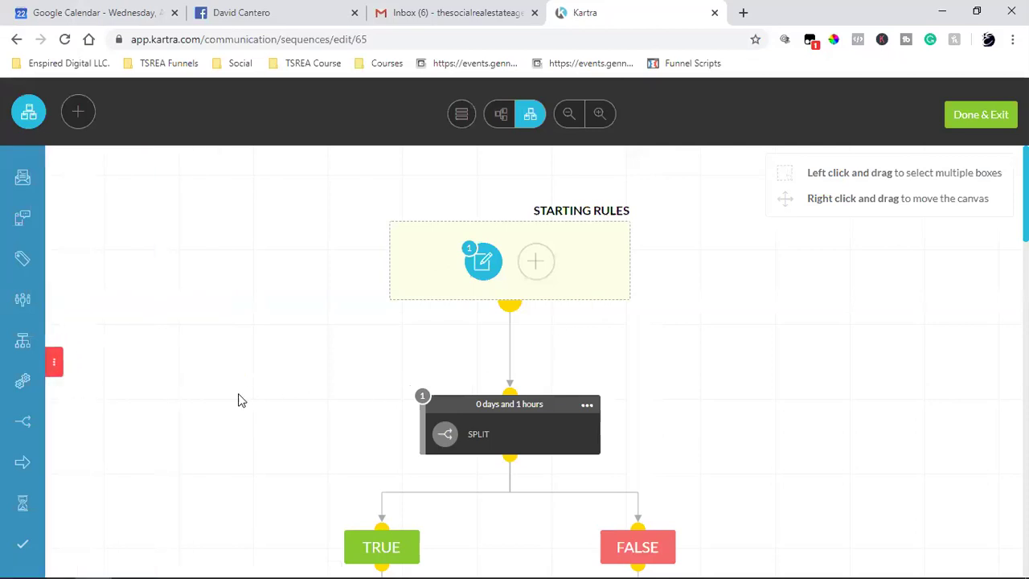
click(587, 405)
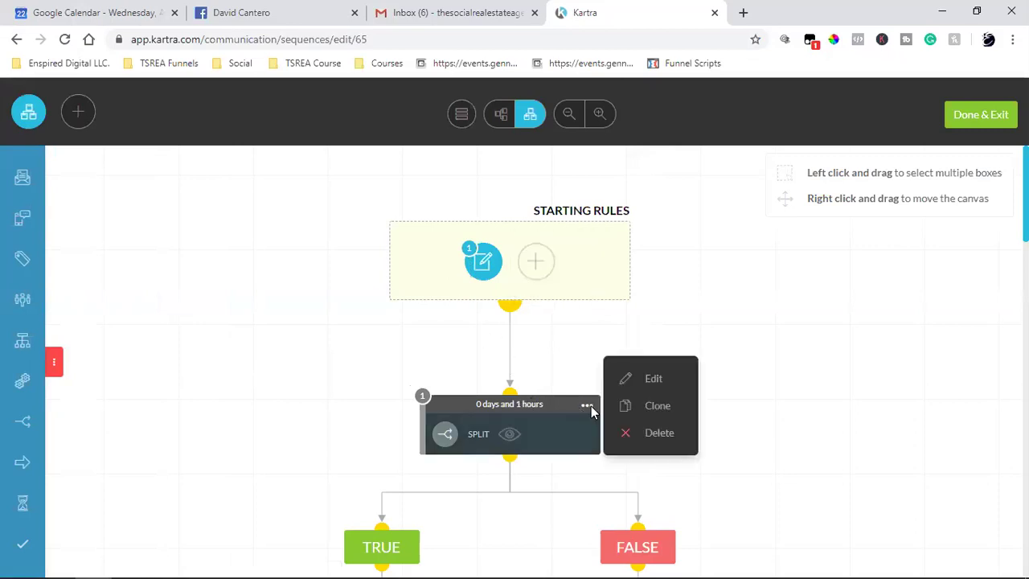
click(631, 382)
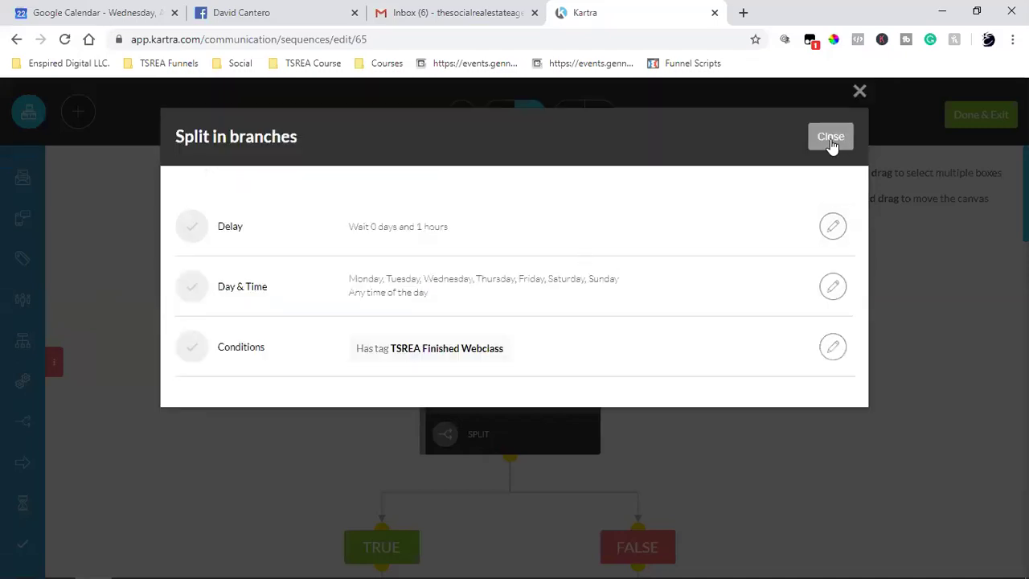
click(831, 141)
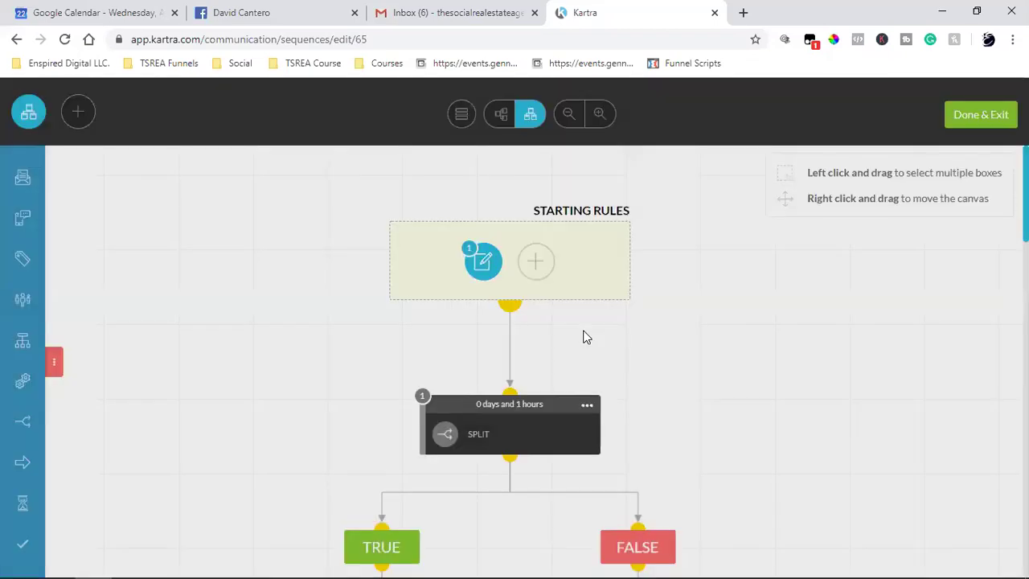
Open the TRUE branch's "Thanks for attending {Name}" email settings and examine which leads its recipient condition excludes
scroll(583, 331, down, 4)
click(459, 320)
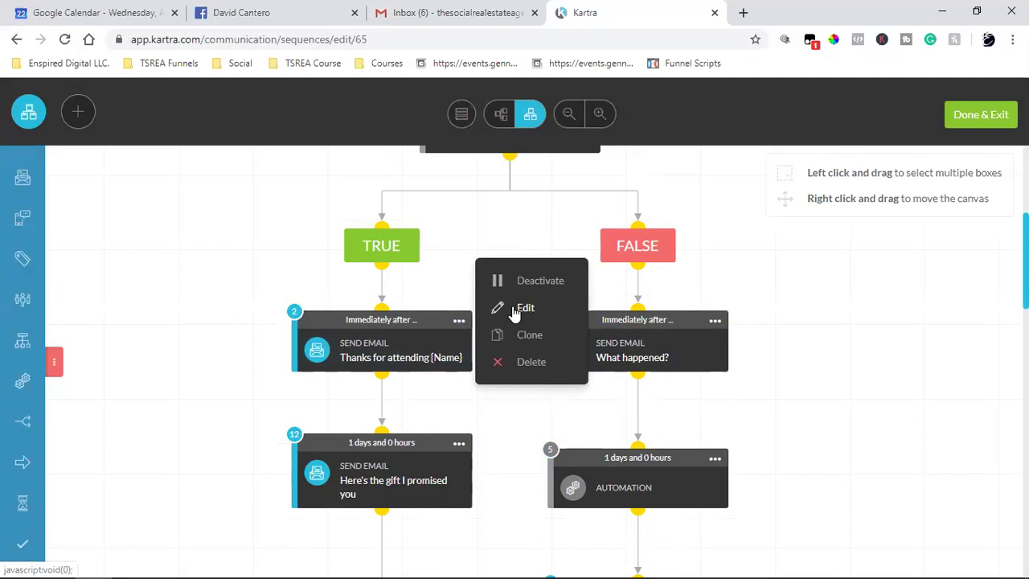
click(522, 308)
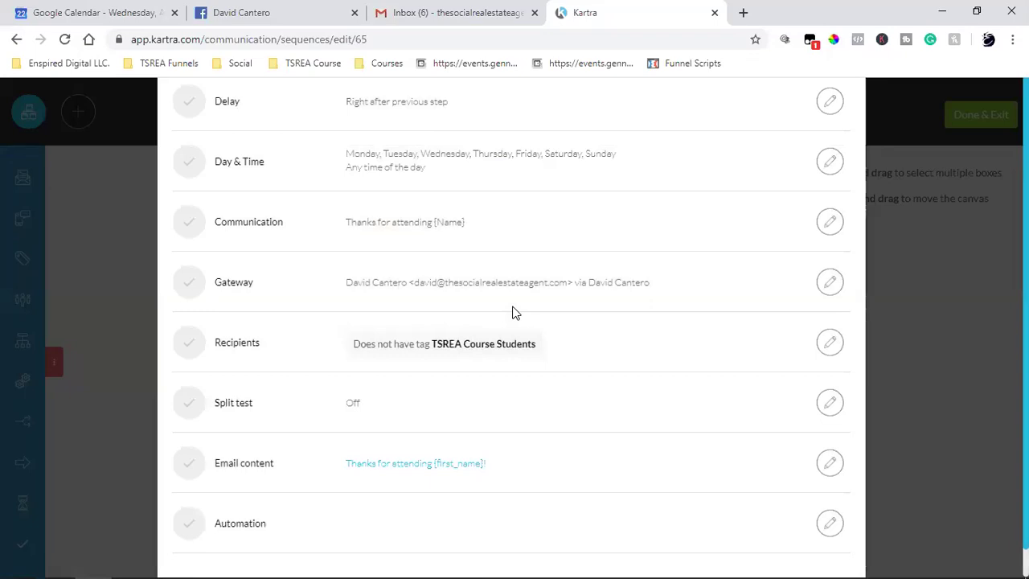
scroll(516, 313, up, 2)
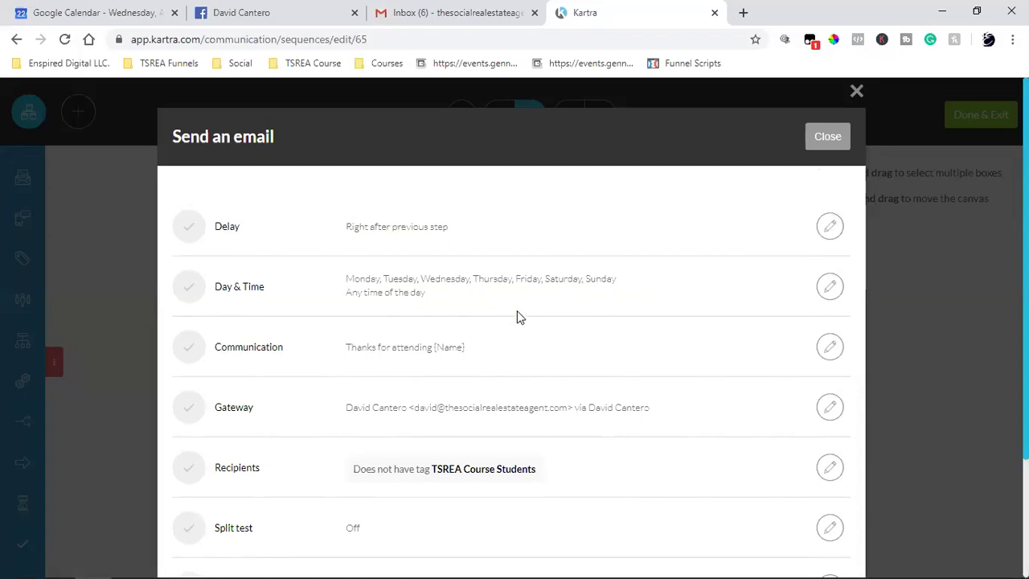
scroll(517, 314, down, 2)
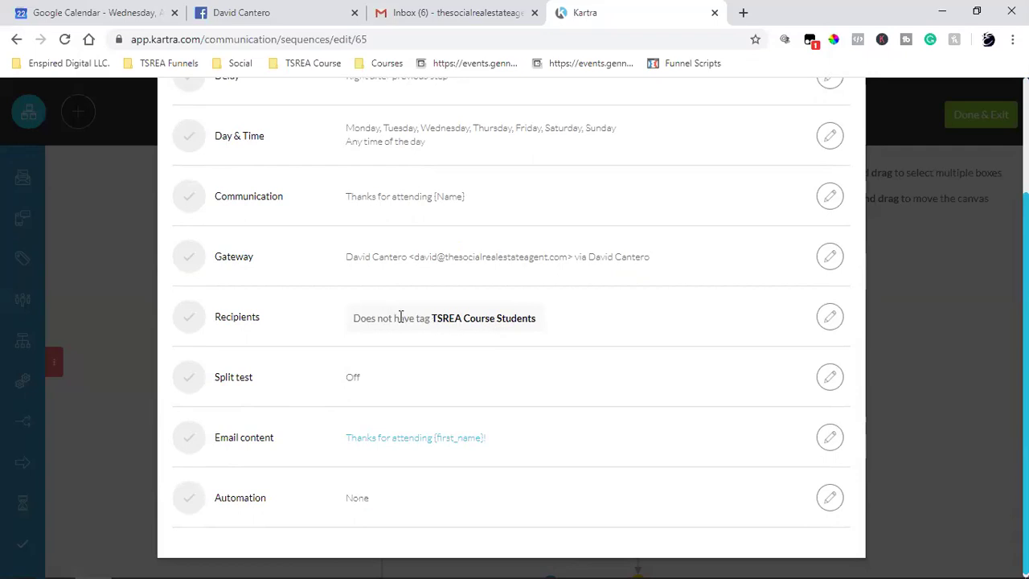
double_click(490, 320)
triple_click(490, 320)
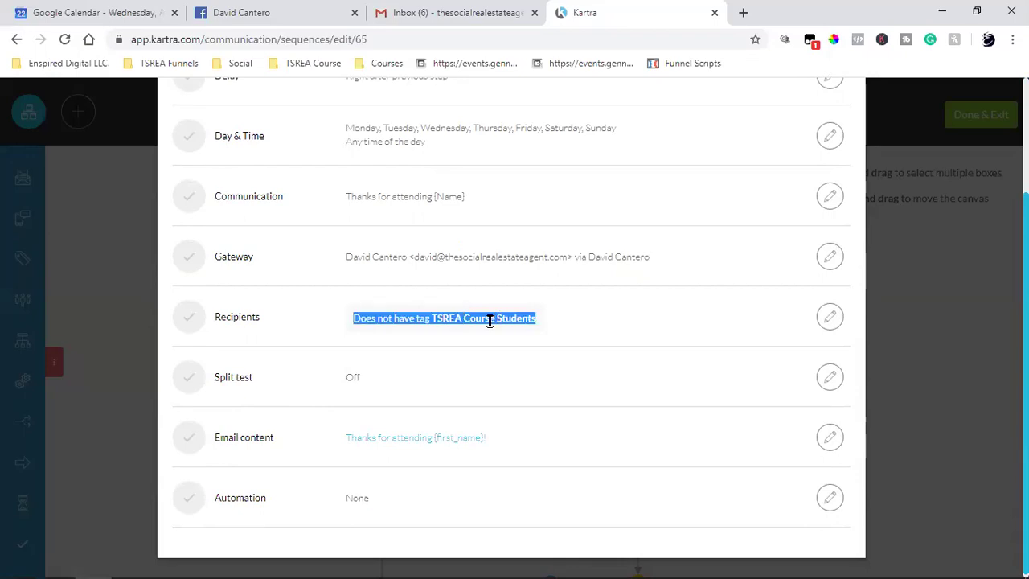
double_click(489, 320)
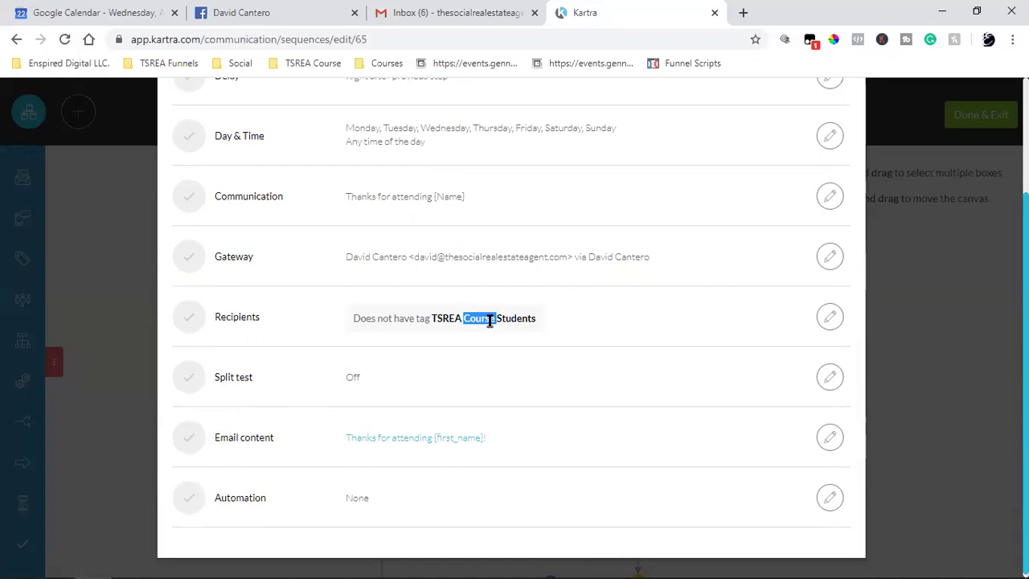
scroll(673, 340, up, 3)
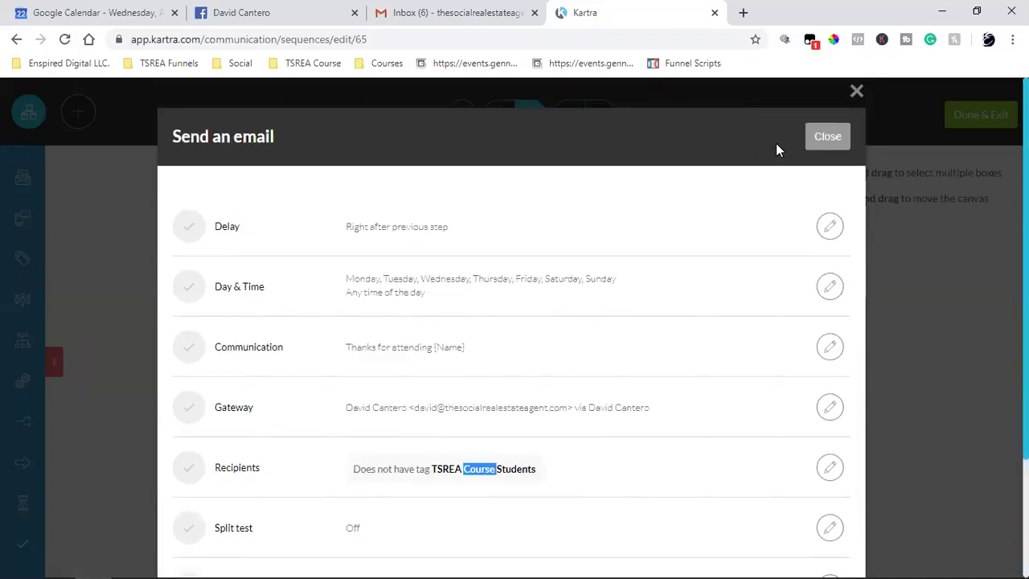
key(Escape)
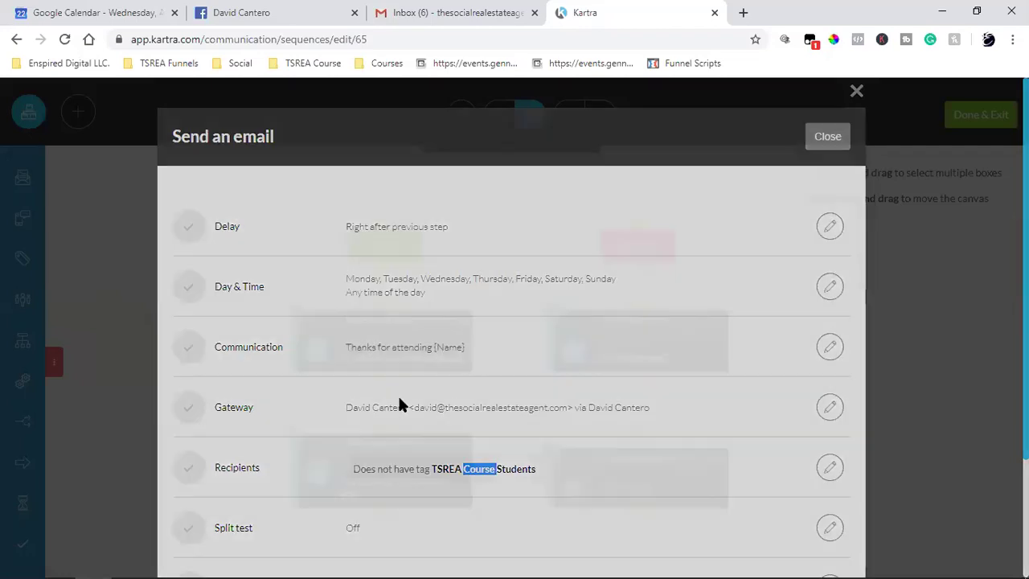
Review the order and delays of the follow-up emails along the TRUE branch
scroll(402, 394, down, 3)
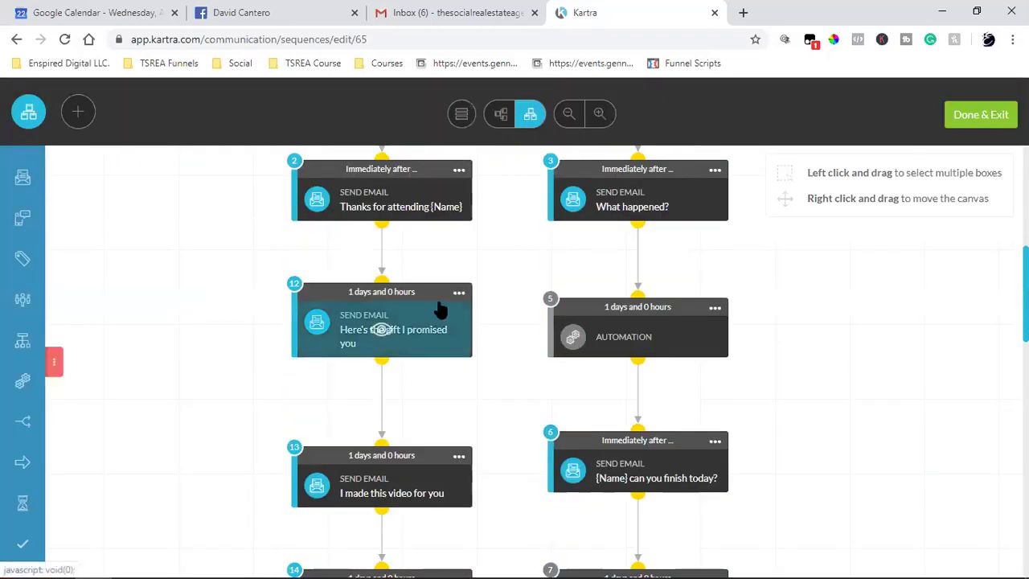
scroll(446, 337, down, 3)
scroll(452, 379, down, 7)
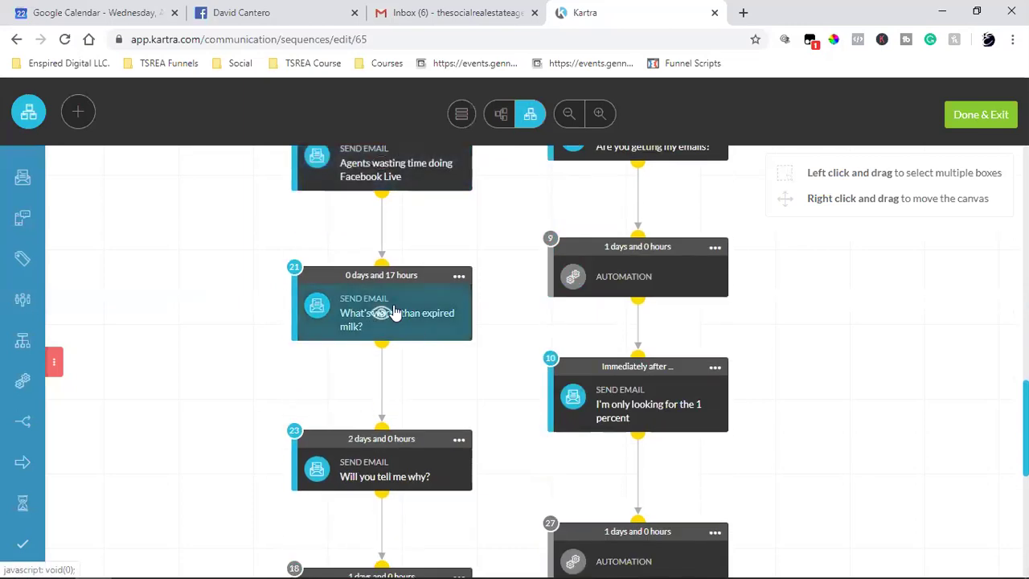
scroll(376, 316, up, 3)
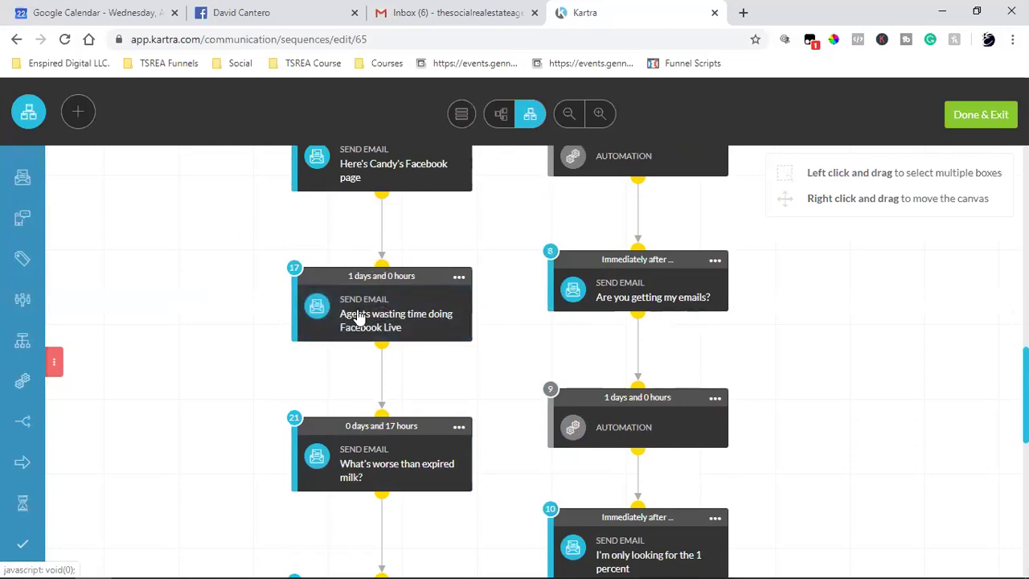
scroll(359, 321, up, 6)
scroll(385, 337, up, 3)
scroll(381, 482, down, 3)
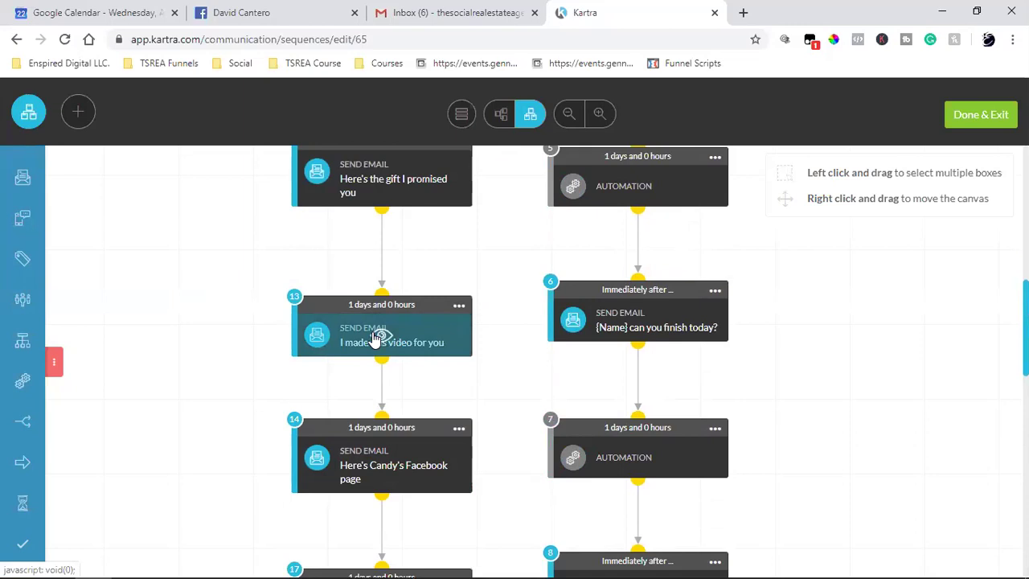
scroll(374, 340, down, 4)
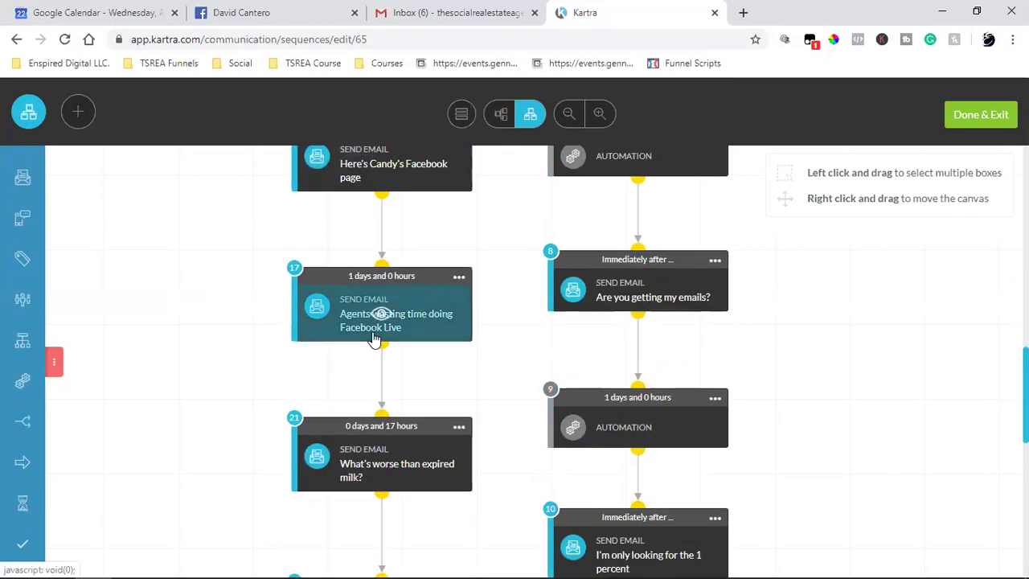
scroll(374, 339, down, 4)
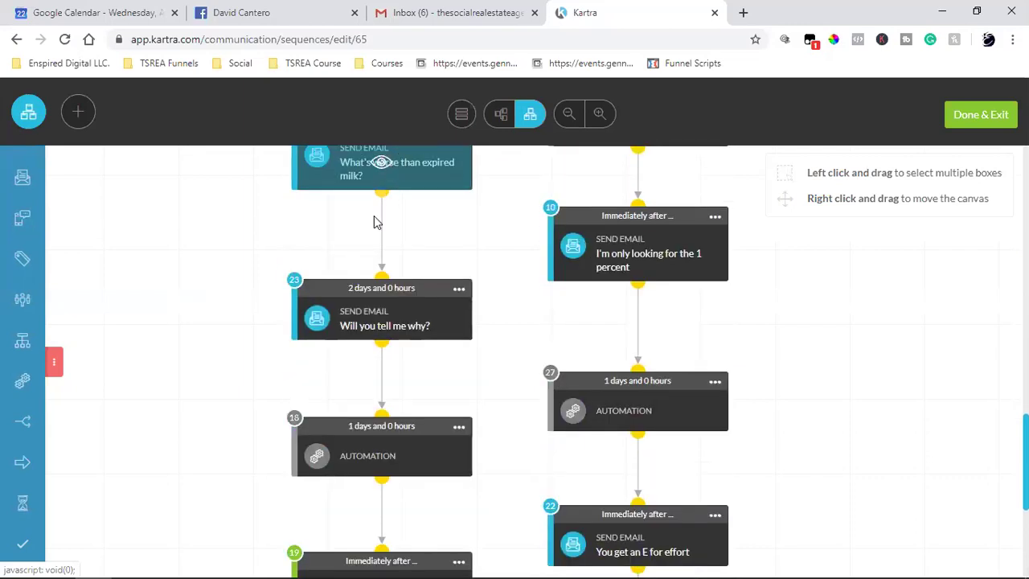
Open the automation just before the TRUE branch's Complete step and examine its trigger and resulting list action
scroll(412, 346, down, 2)
click(459, 276)
click(459, 276)
click(459, 276)
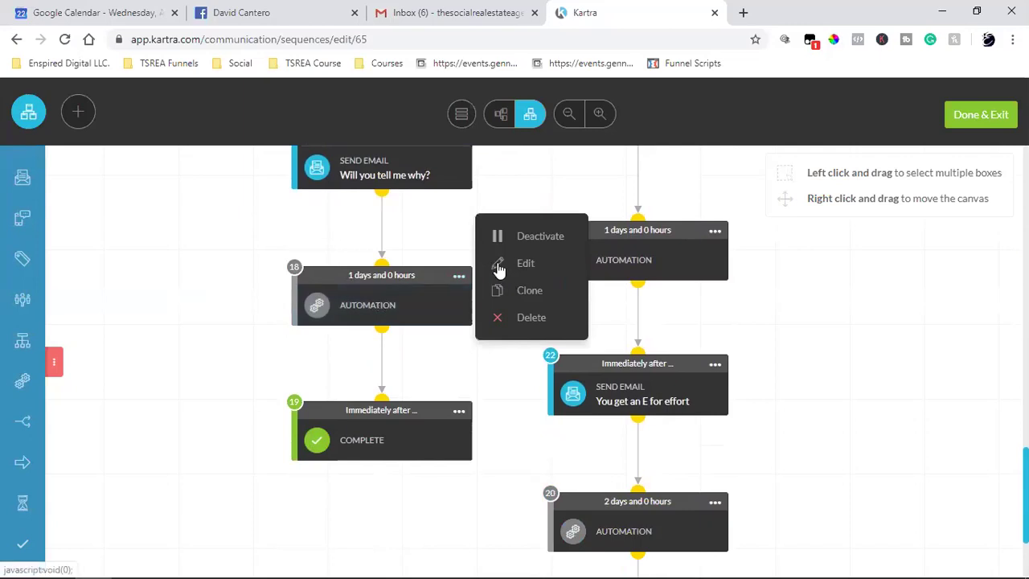
click(587, 262)
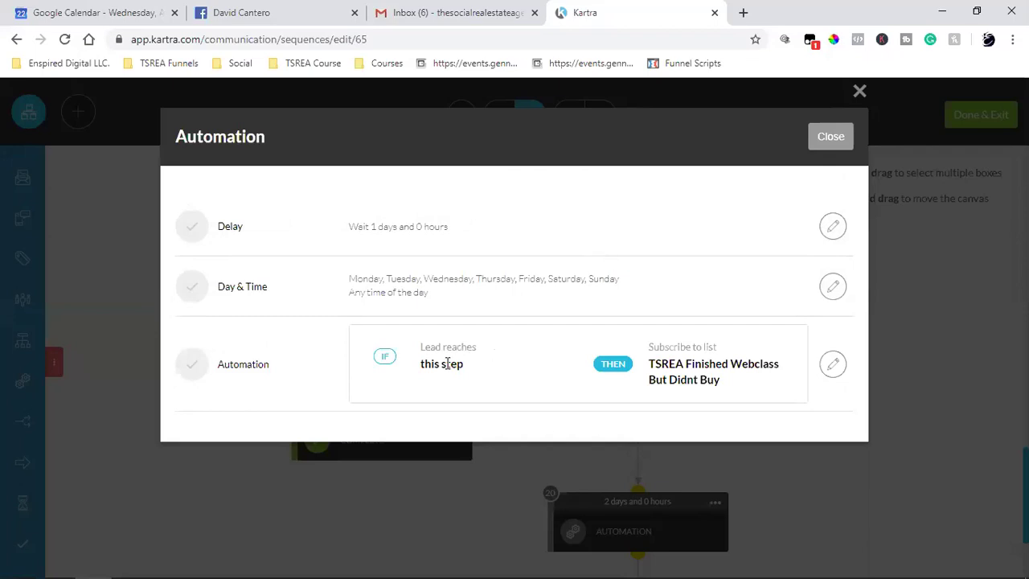
triple_click(712, 367)
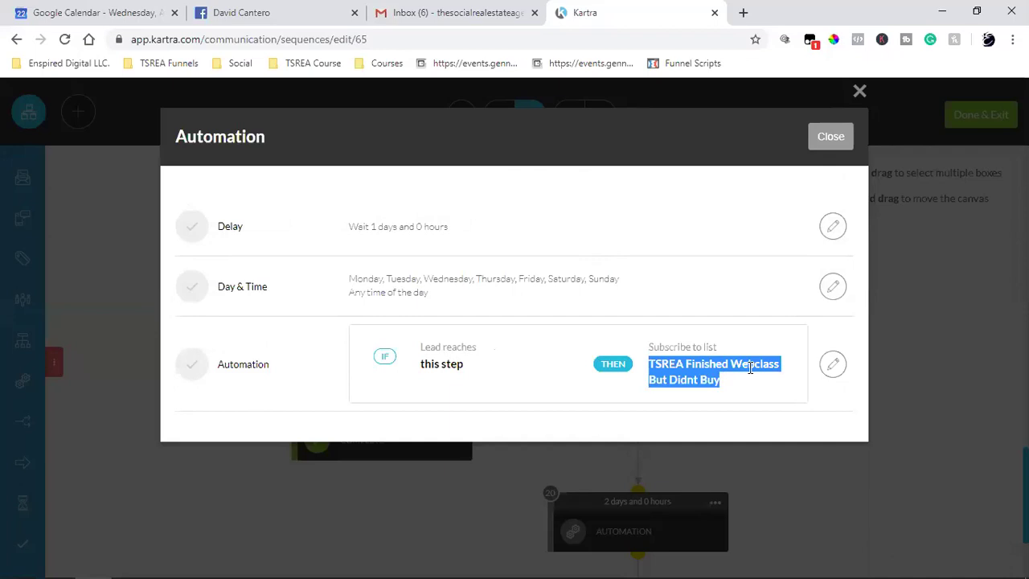
click(750, 367)
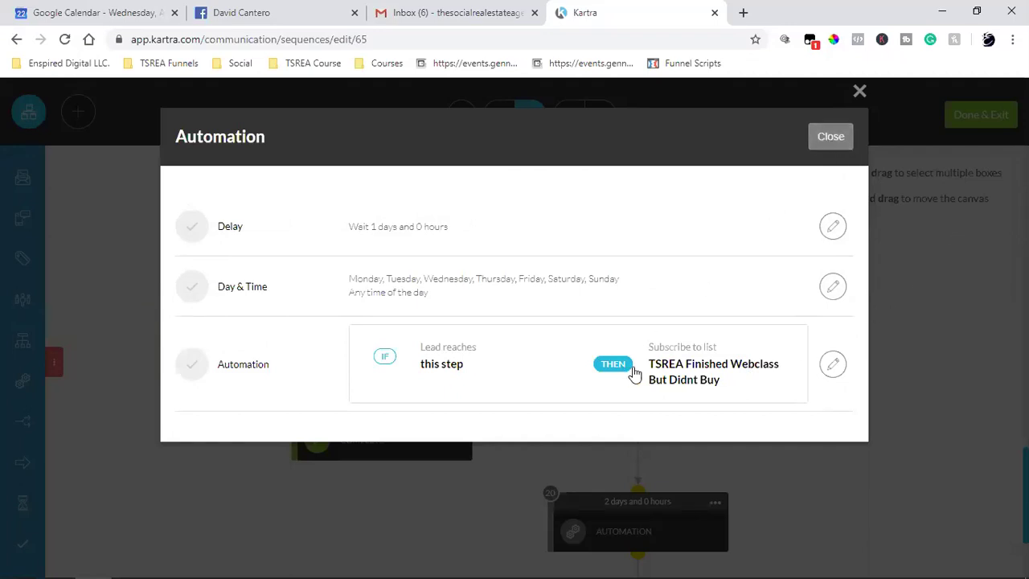
key(Escape)
Open the FALSE branch's "What happened?" email settings and examine its recipients and automation
scroll(727, 370, down, 6)
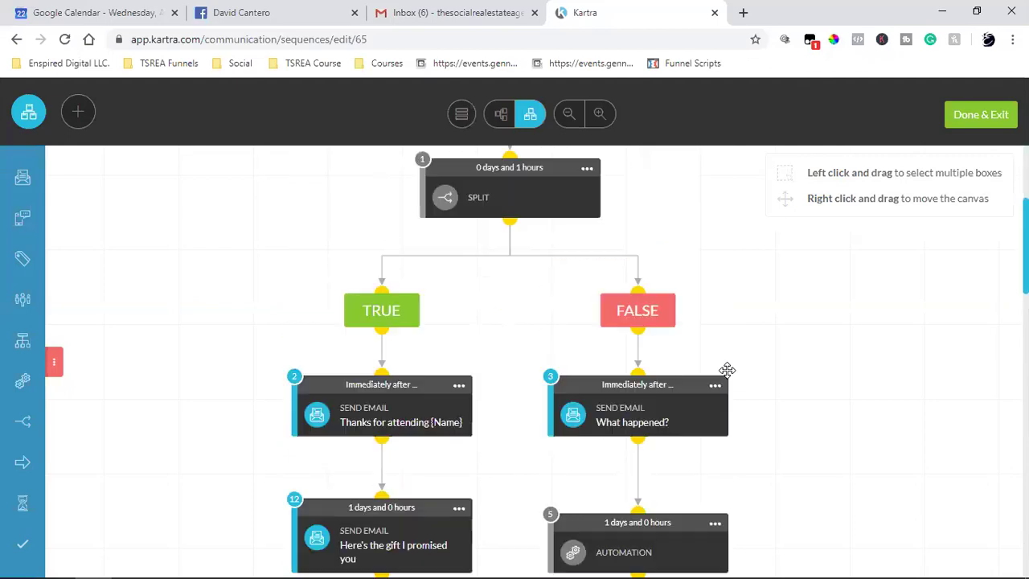
scroll(728, 375, up, 4)
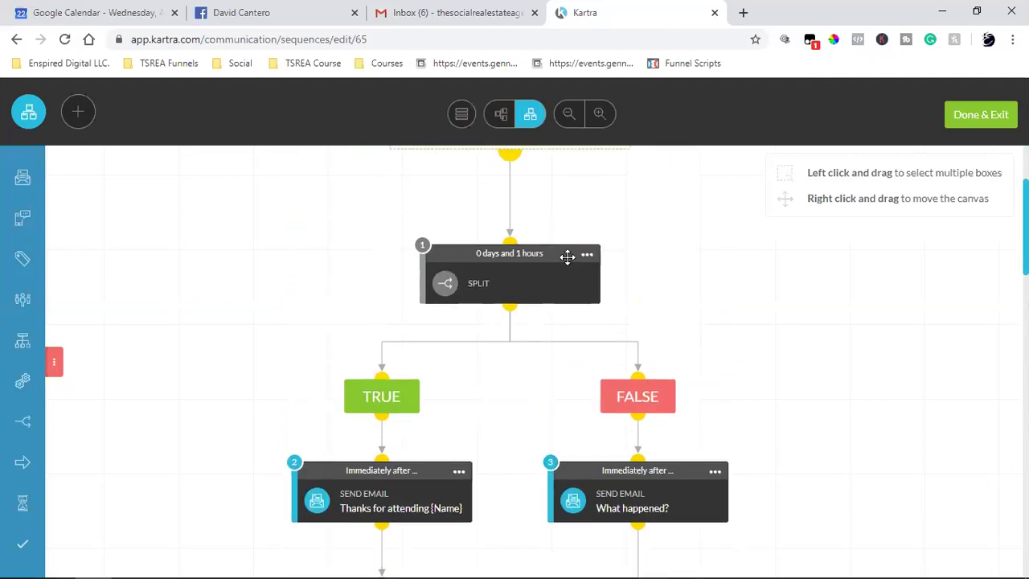
scroll(568, 256, down, 2)
click(715, 320)
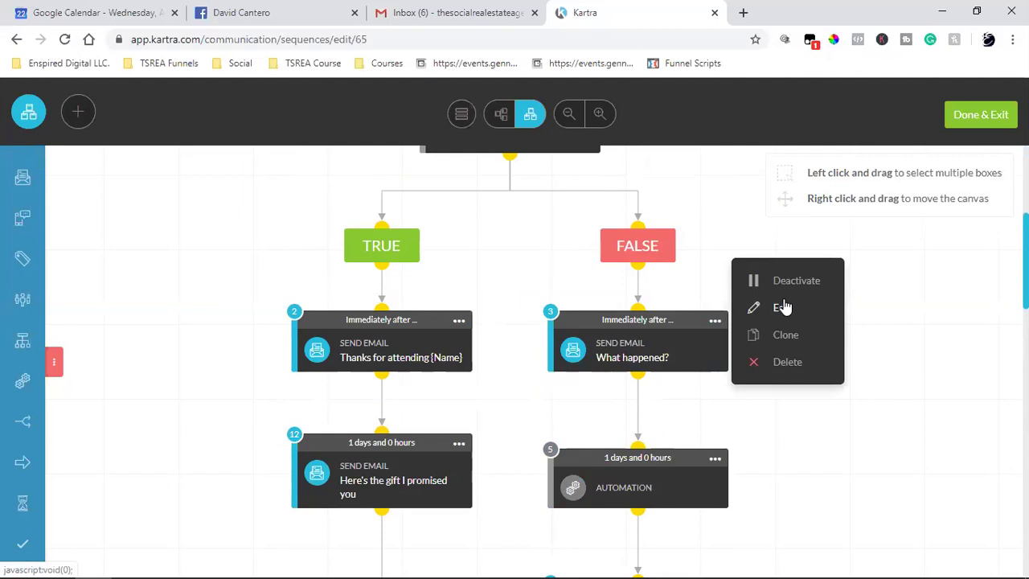
click(784, 307)
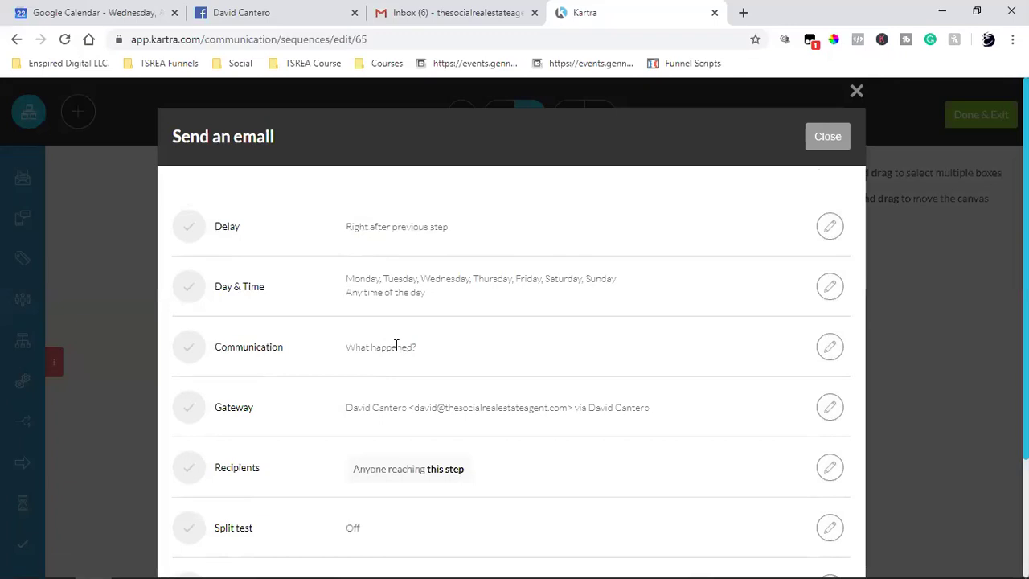
scroll(397, 346, down, 2)
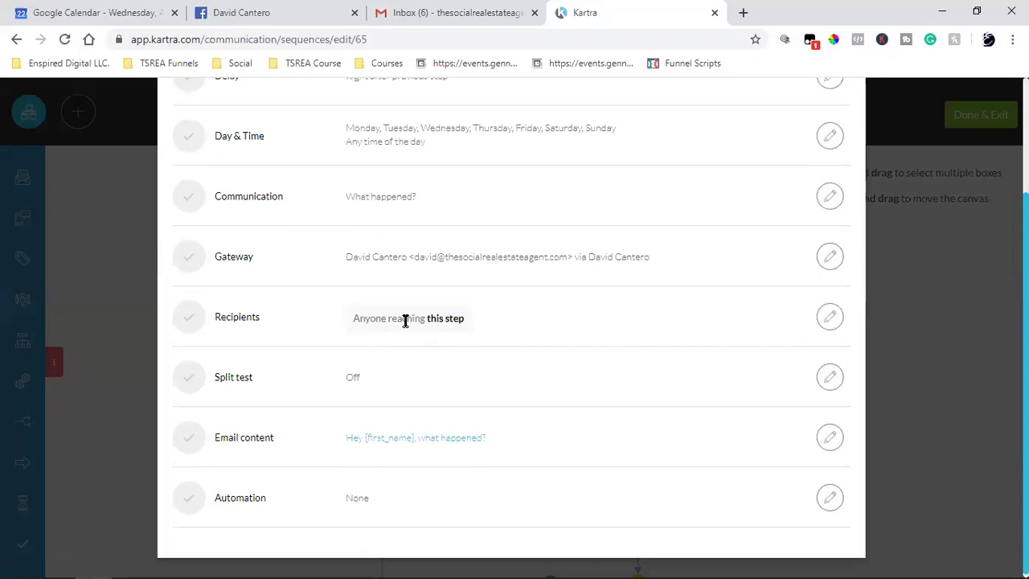
scroll(685, 340, up, 2)
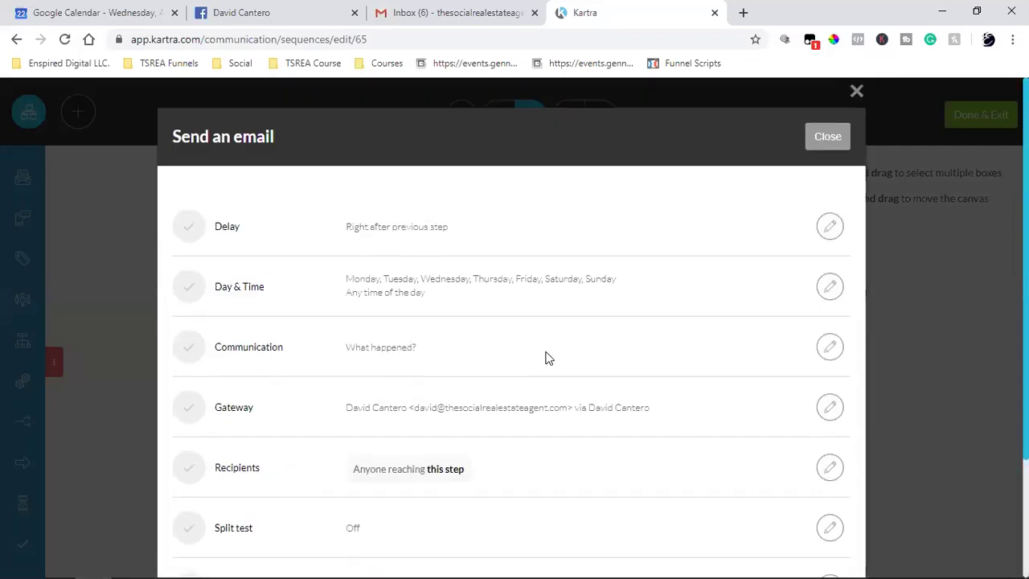
click(843, 145)
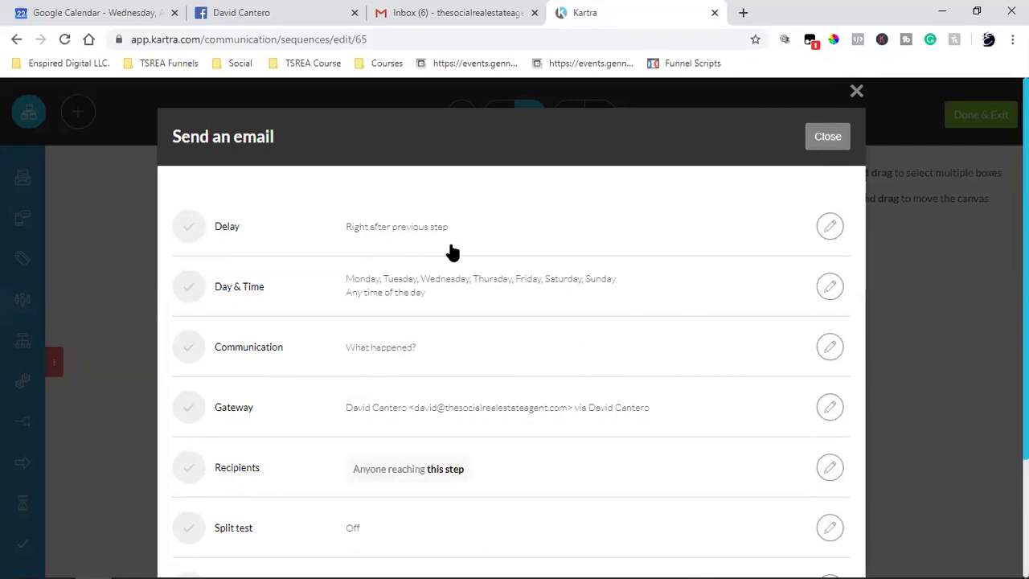
Open the automation following the "What happened?" email and examine its tag condition and the action it triggers
mouse_move(625, 349)
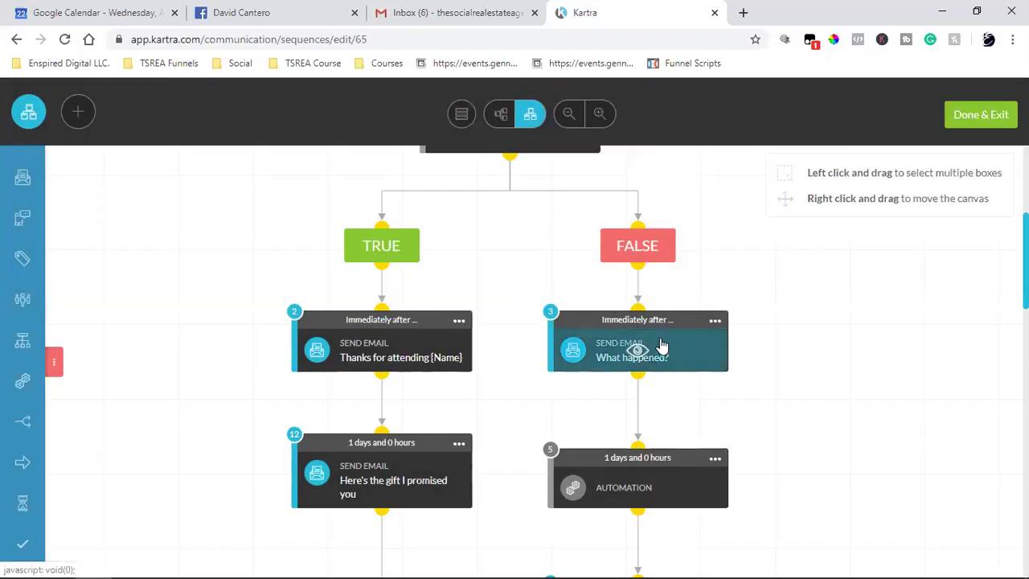
scroll(661, 345, down, 2)
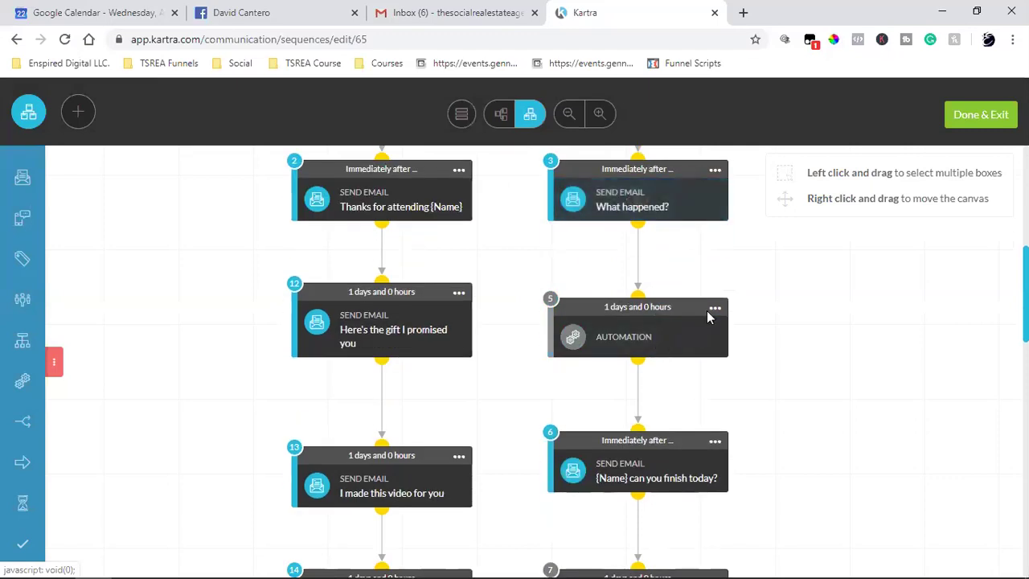
click(713, 308)
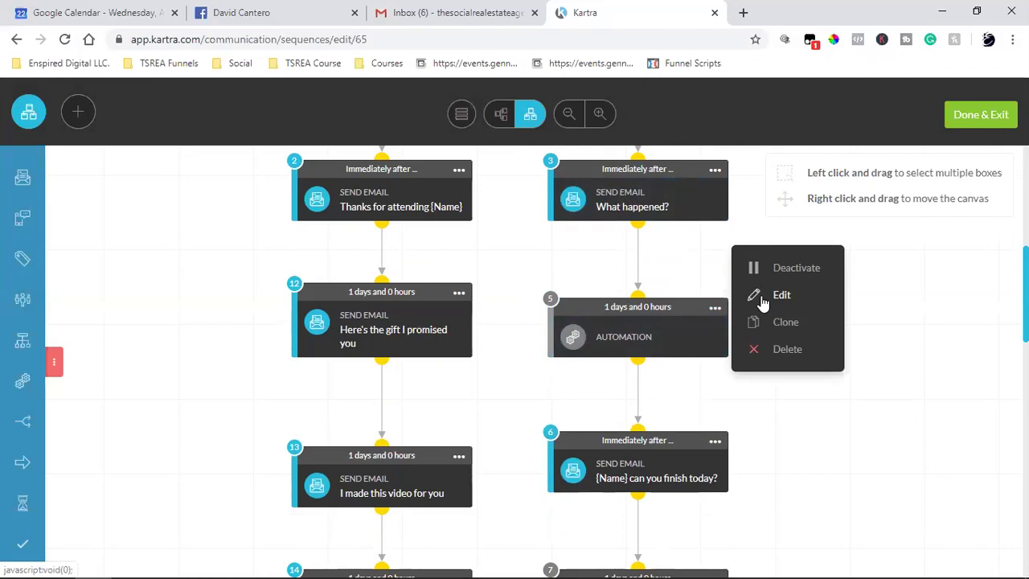
click(761, 295)
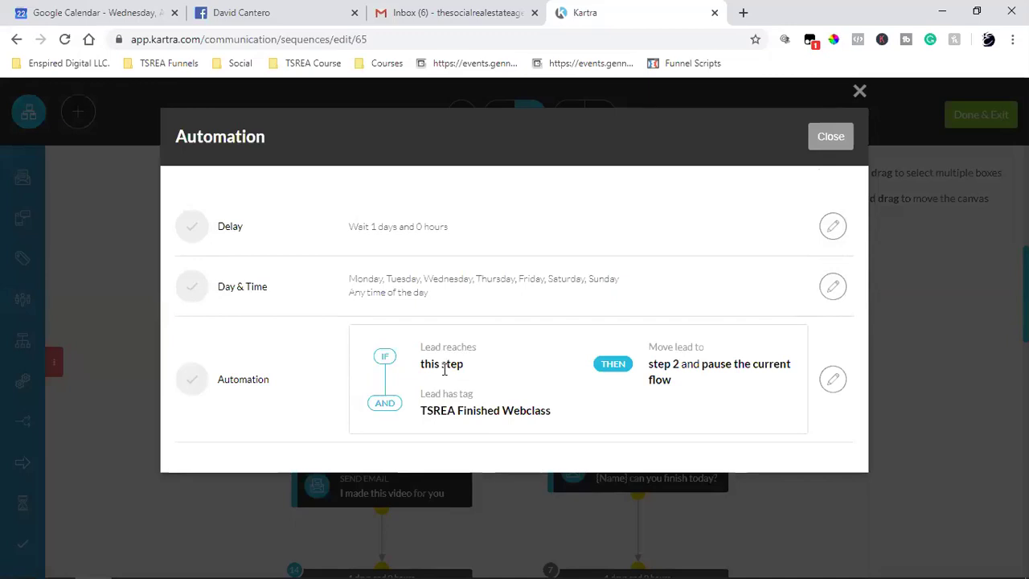
triple_click(446, 410)
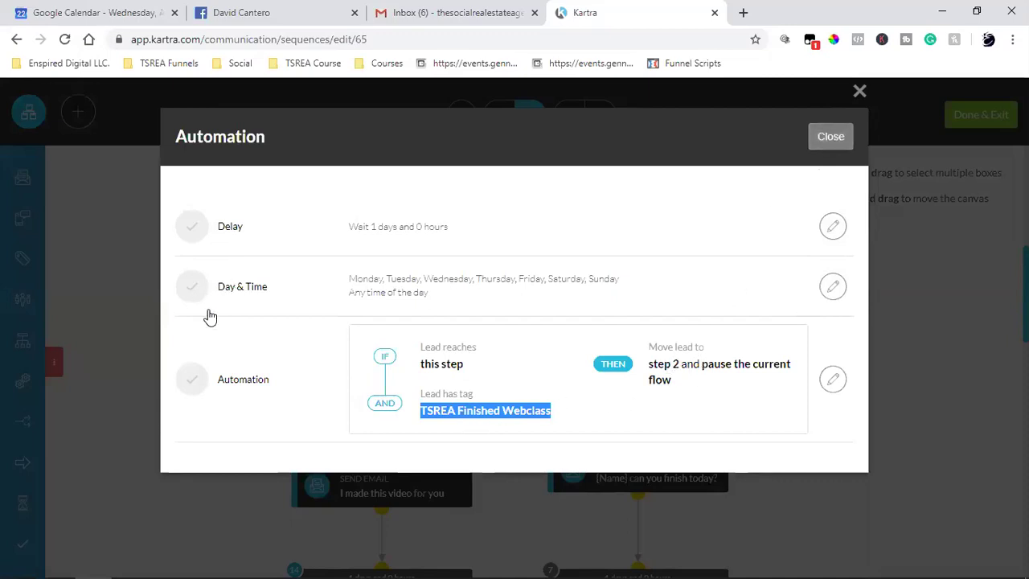
key(Escape)
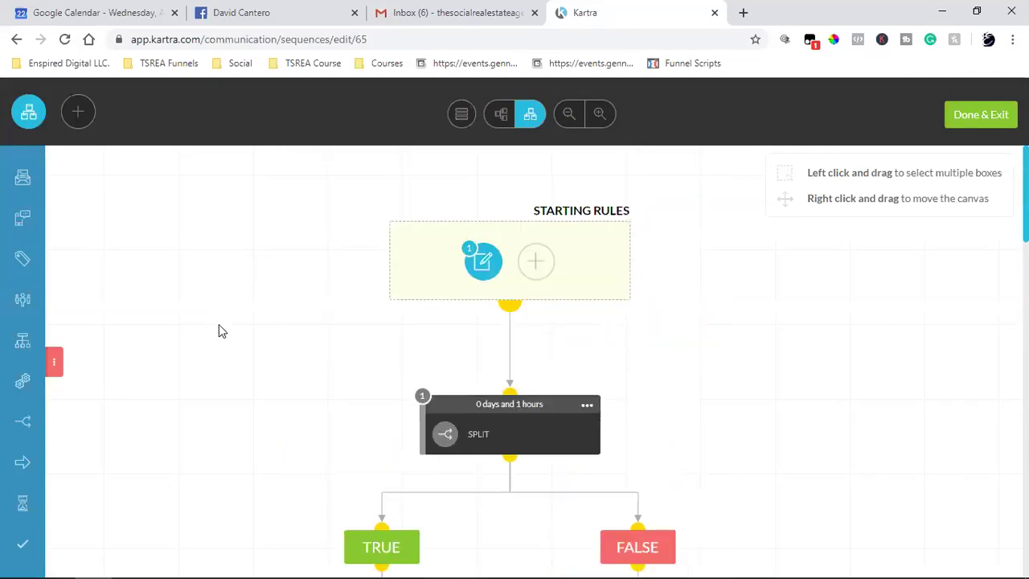
Review the first emails of the TRUE and FALSE branches and the automation following the "What happened?" email
scroll(265, 314, down, 4)
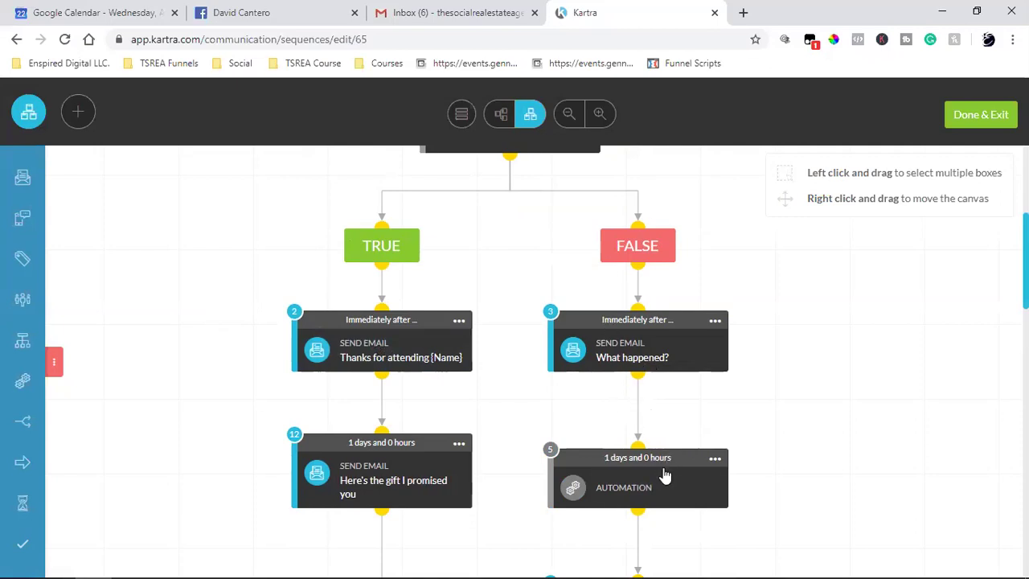
mouse_move(616, 349)
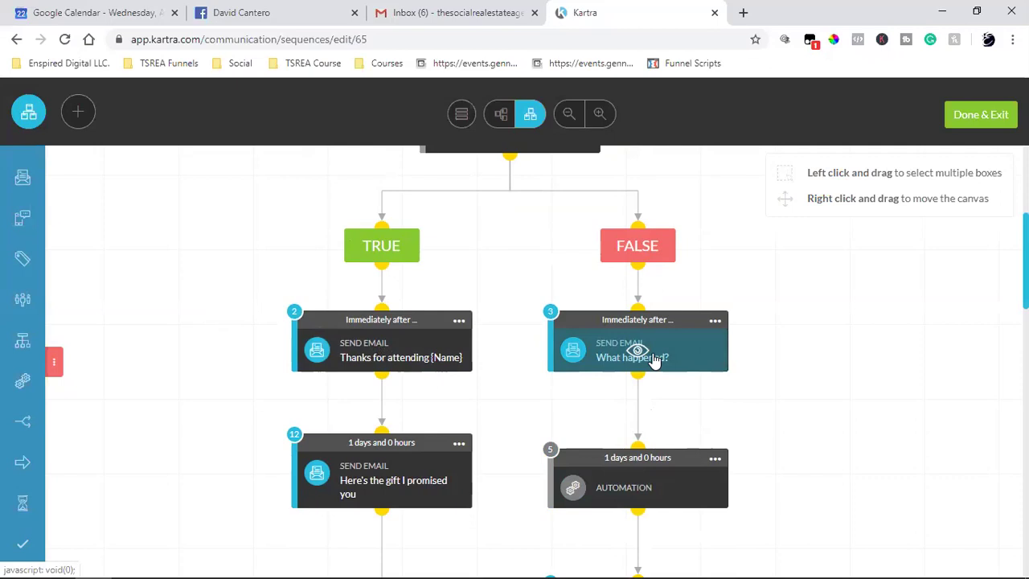
mouse_move(639, 488)
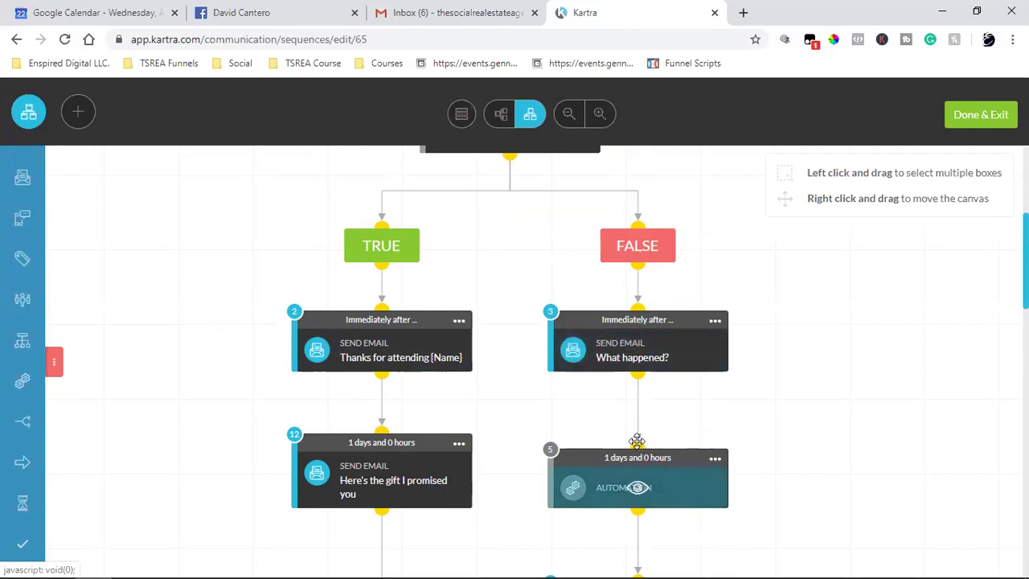
mouse_move(356, 338)
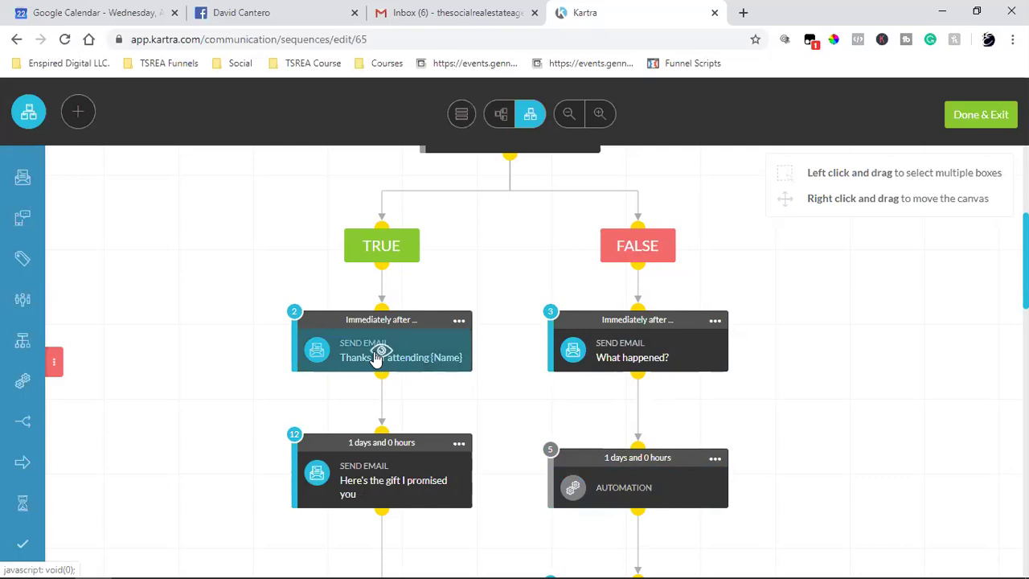
scroll(435, 325, down, 1)
scroll(662, 340, down, 4)
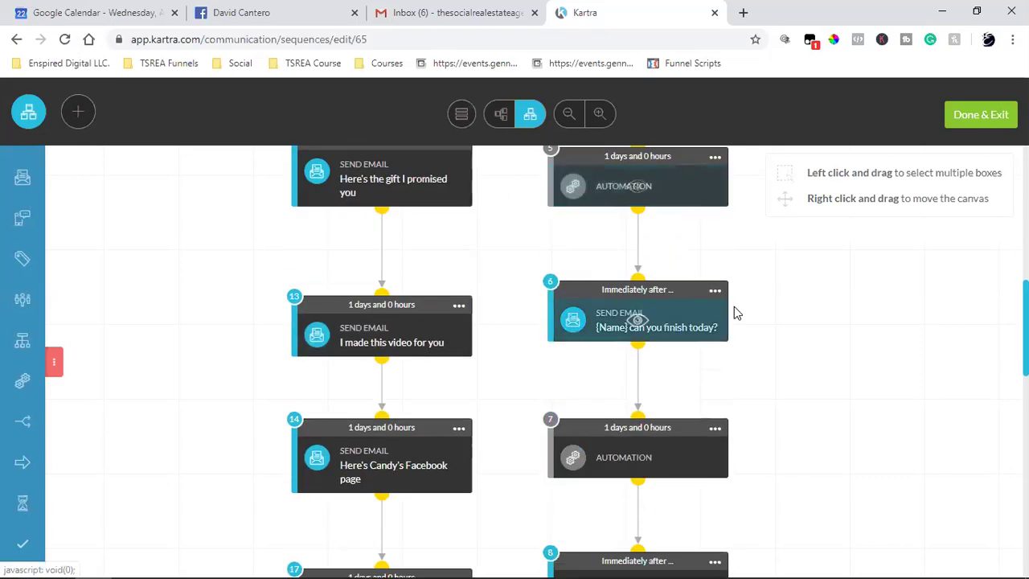
Open the automation following the "{Name} can you finish today?" email and examine its tag condition and resulting lead move
click(714, 290)
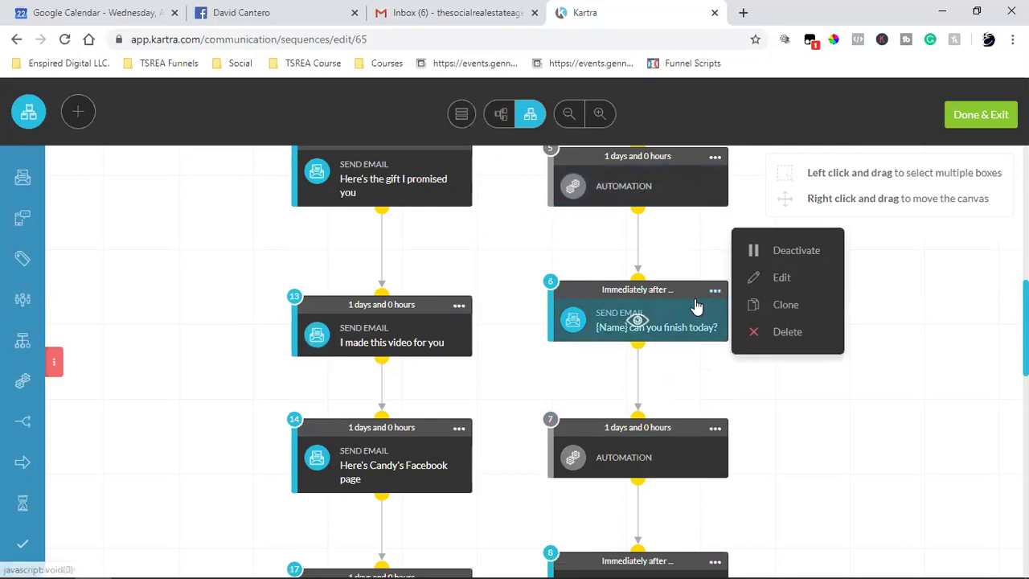
click(715, 428)
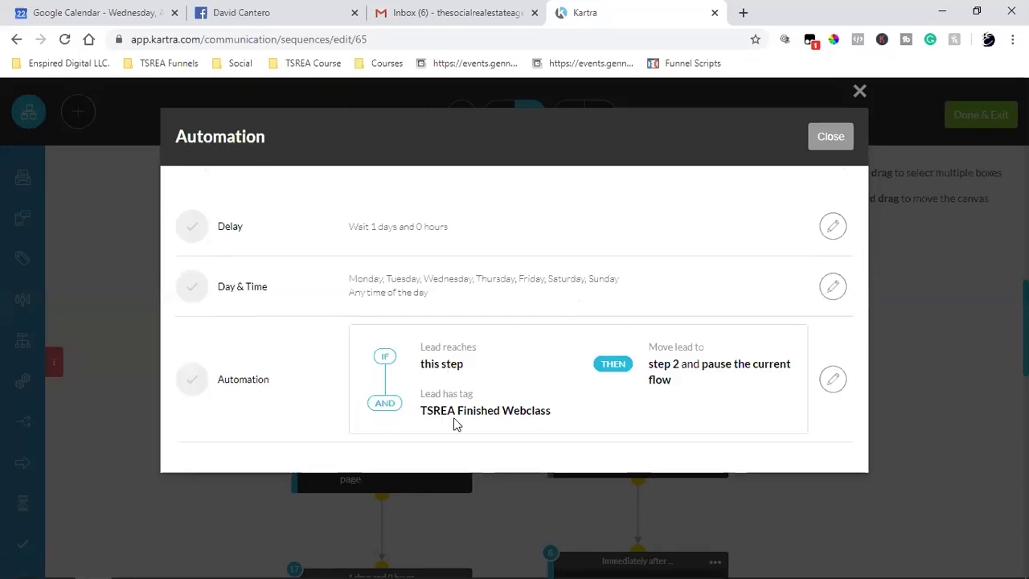
drag(447, 410, 501, 411)
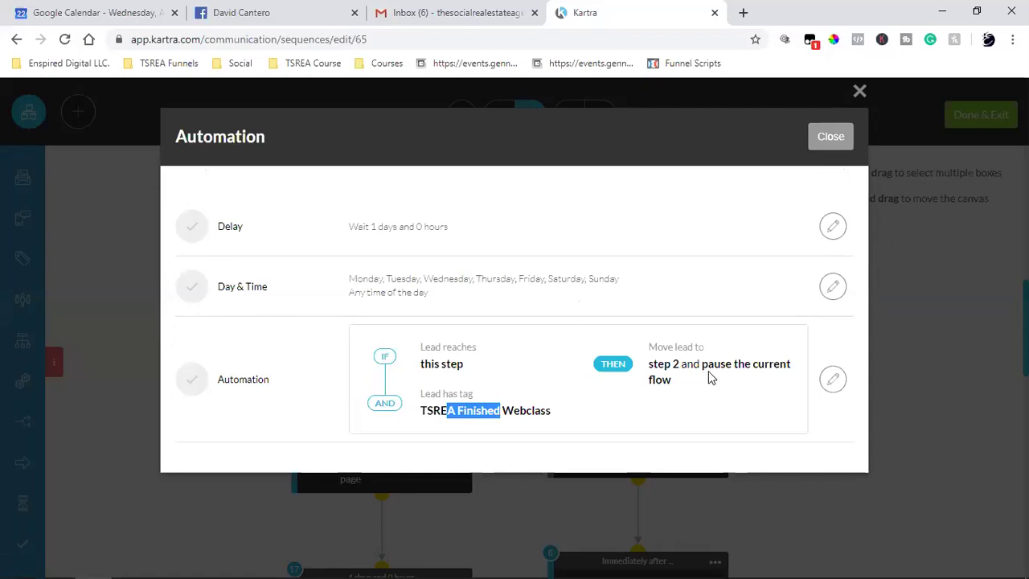
click(832, 137)
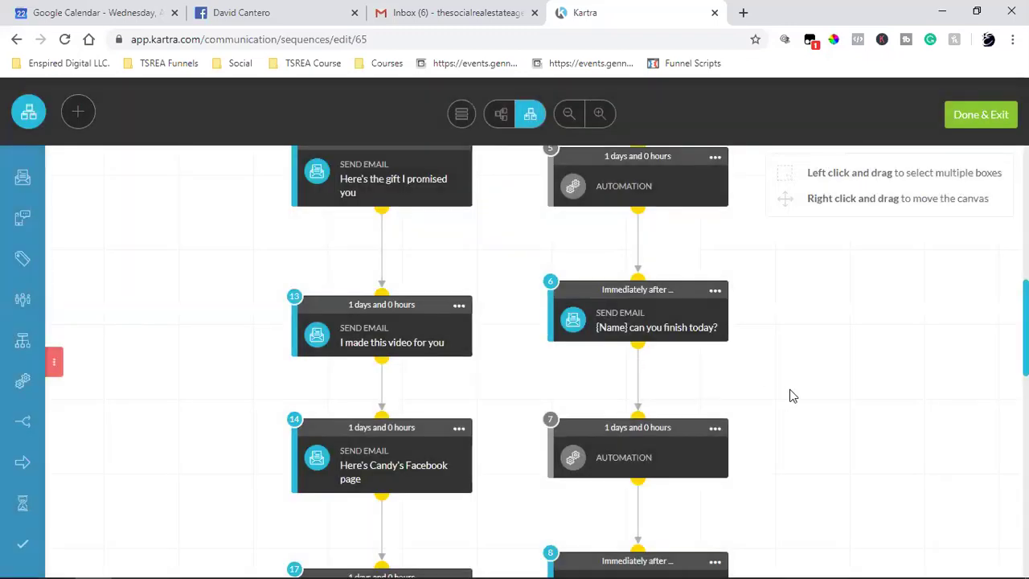
Reopen the same automation's rule editor, examine its IF conditions and THEN action, and close it without changes
click(715, 428)
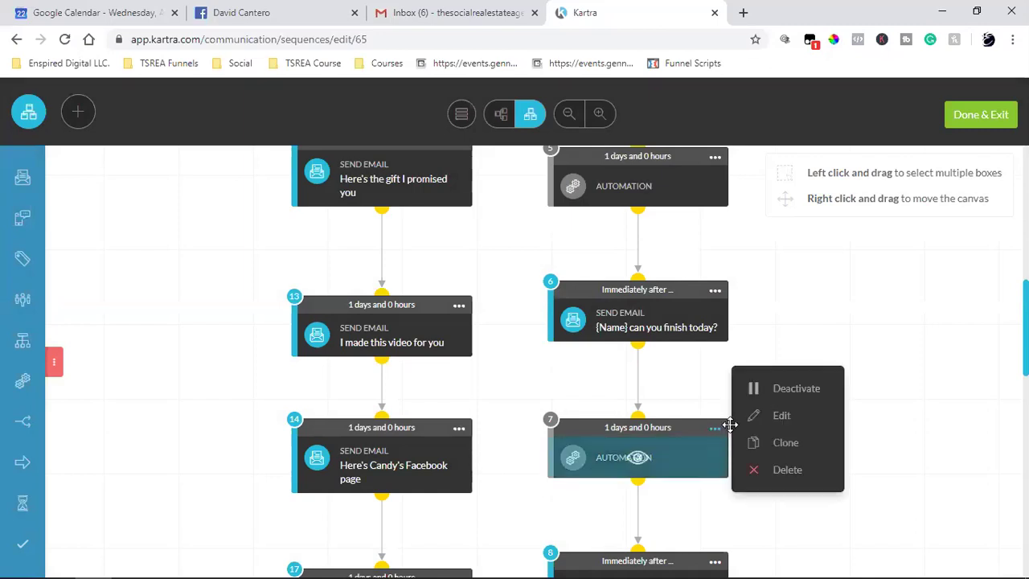
click(782, 417)
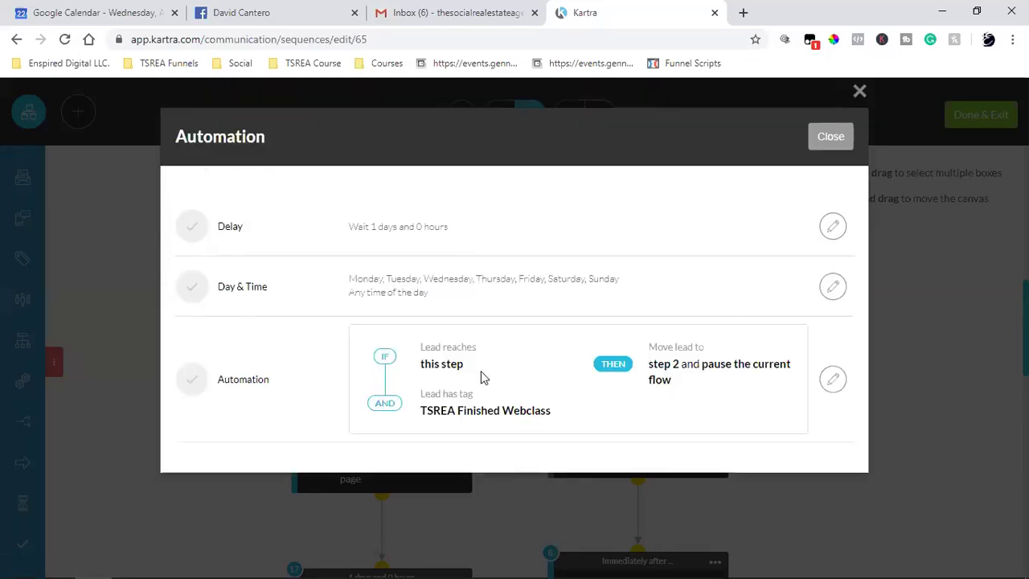
drag(441, 411, 533, 411)
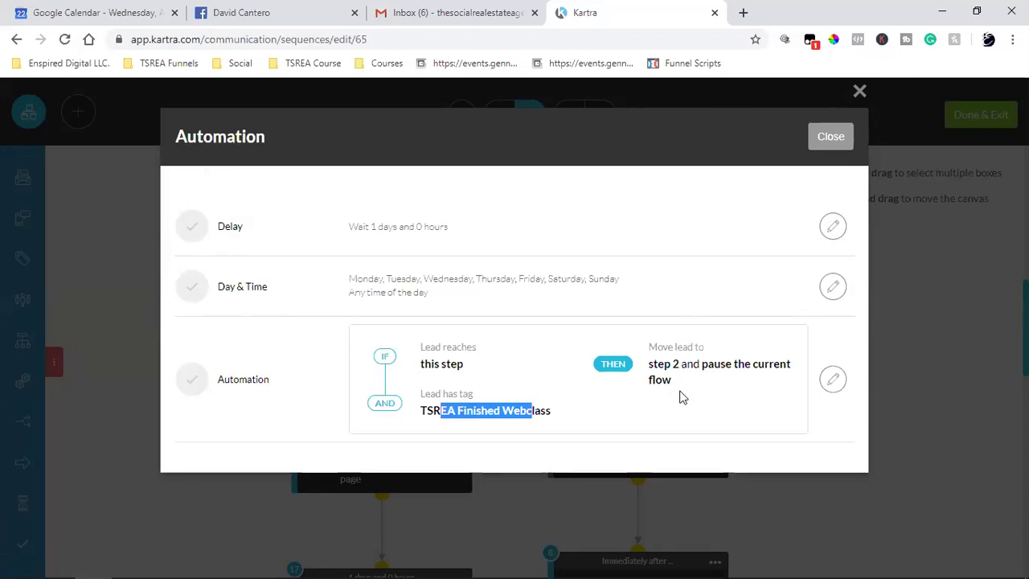
click(834, 379)
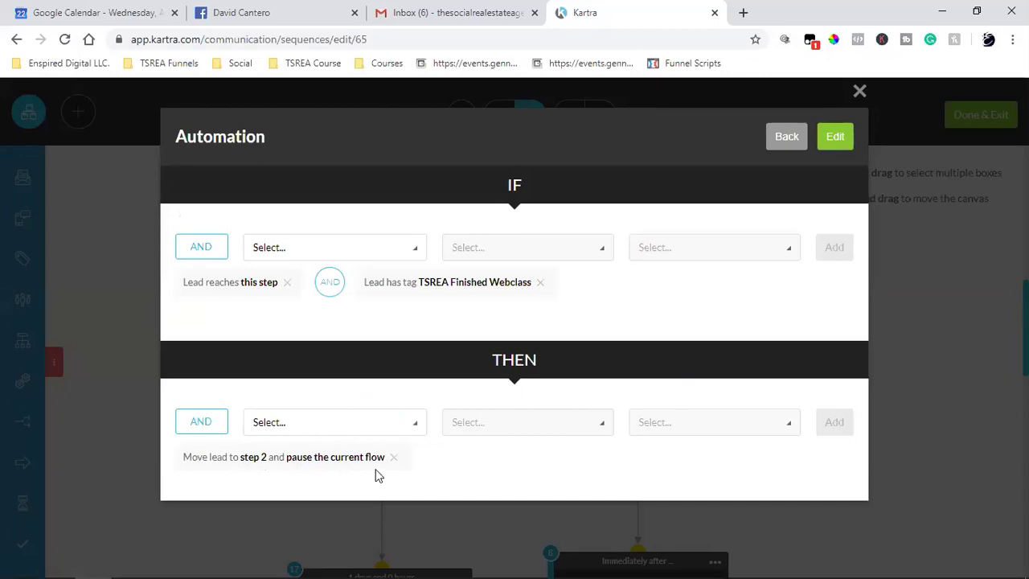
triple_click(209, 281)
click(420, 282)
triple_click(419, 281)
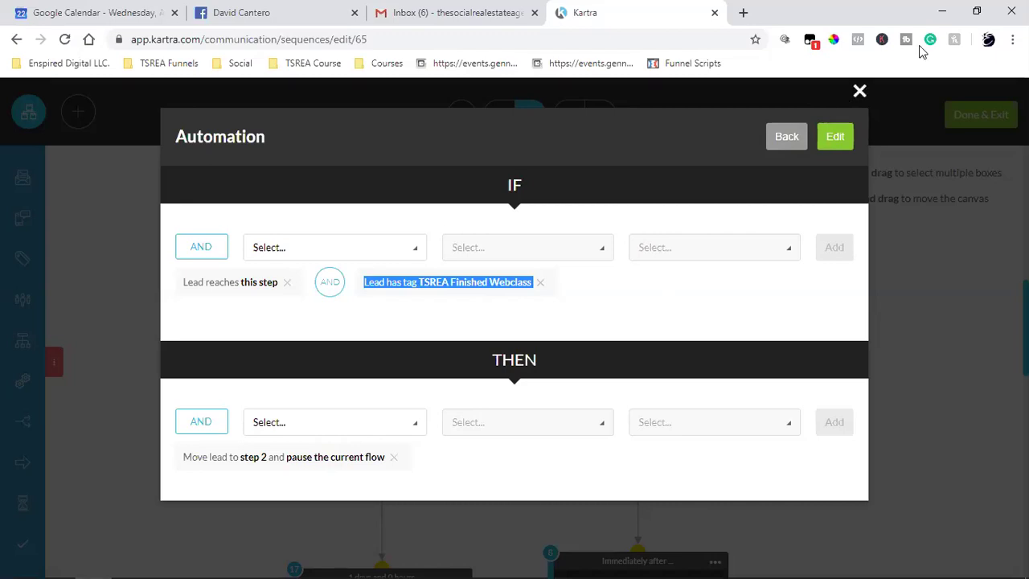
click(859, 91)
Look over the remaining follow-up emails and automations in both branches, and exit the reference sequence
scroll(767, 394, down, 3)
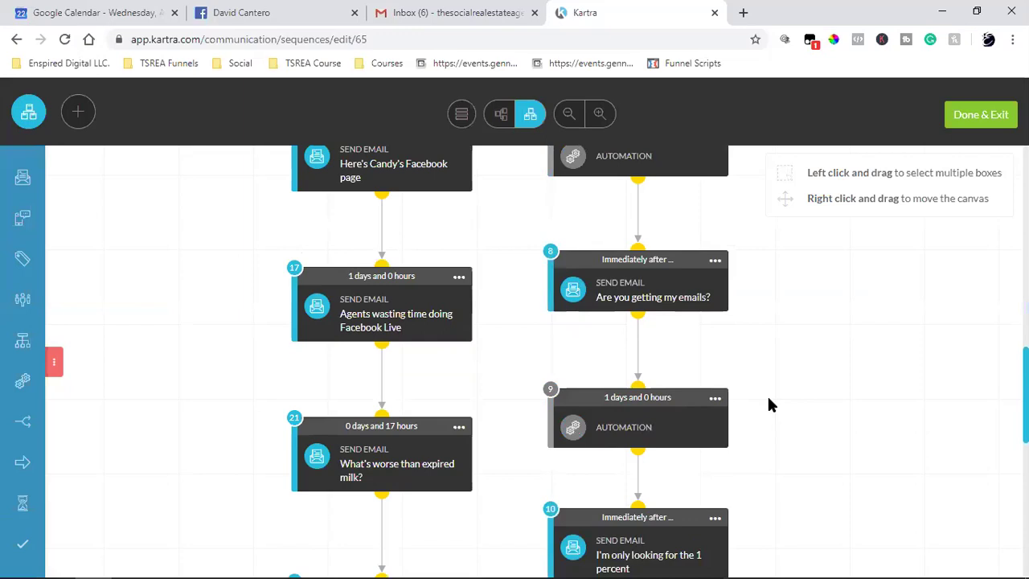
scroll(768, 394, up, 3)
scroll(768, 404, down, 3)
click(459, 276)
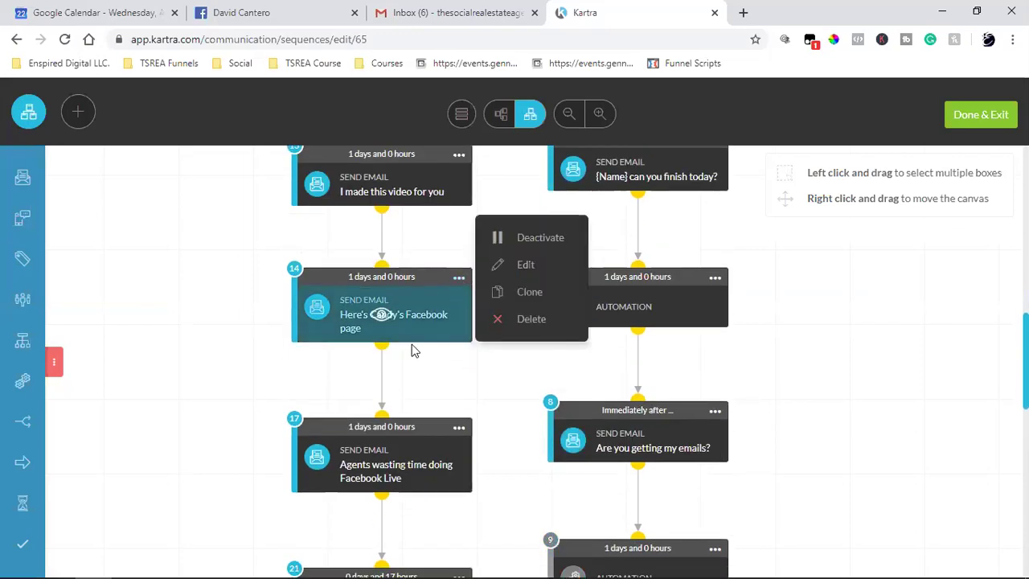
click(931, 361)
scroll(914, 386, up, 15)
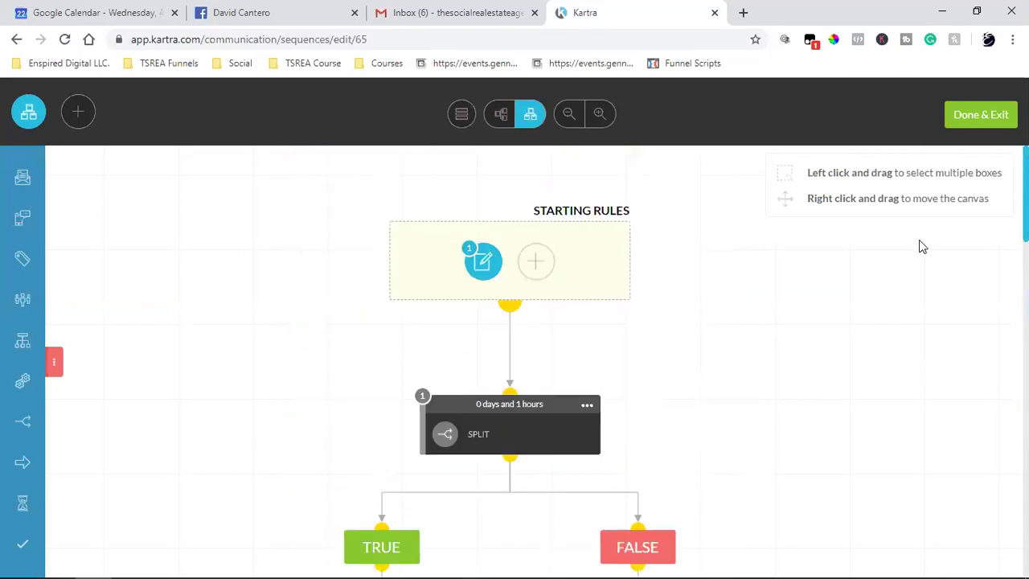
click(962, 118)
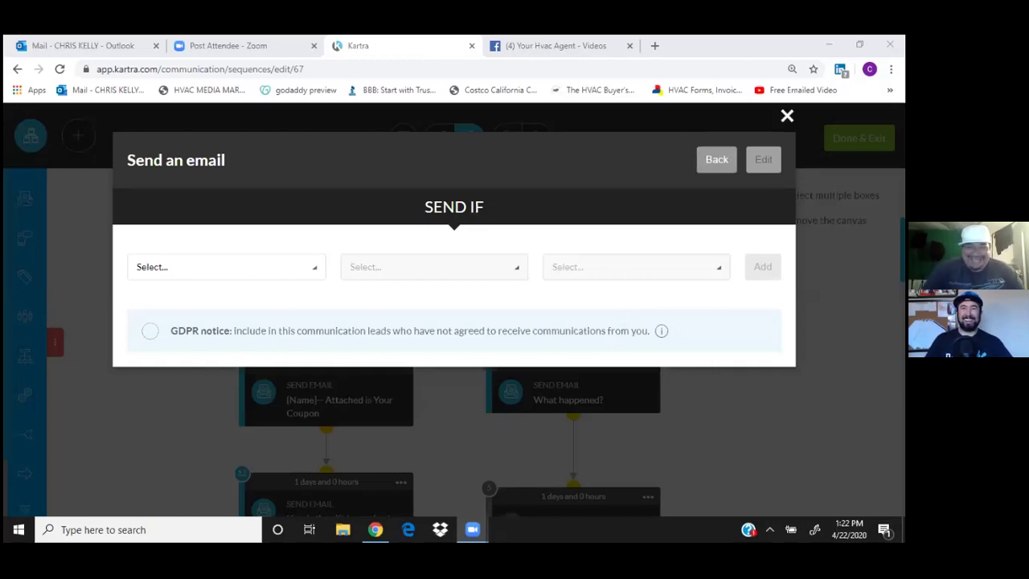
Close the email's send conditions and open the settings of the automation following the "What happened?" email
click(787, 116)
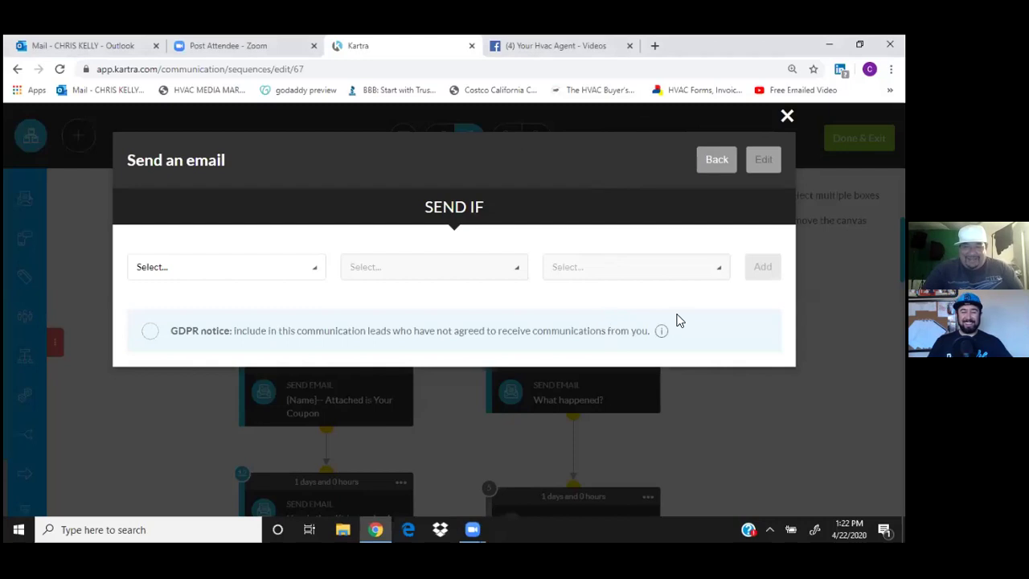
scroll(672, 306, down, 3)
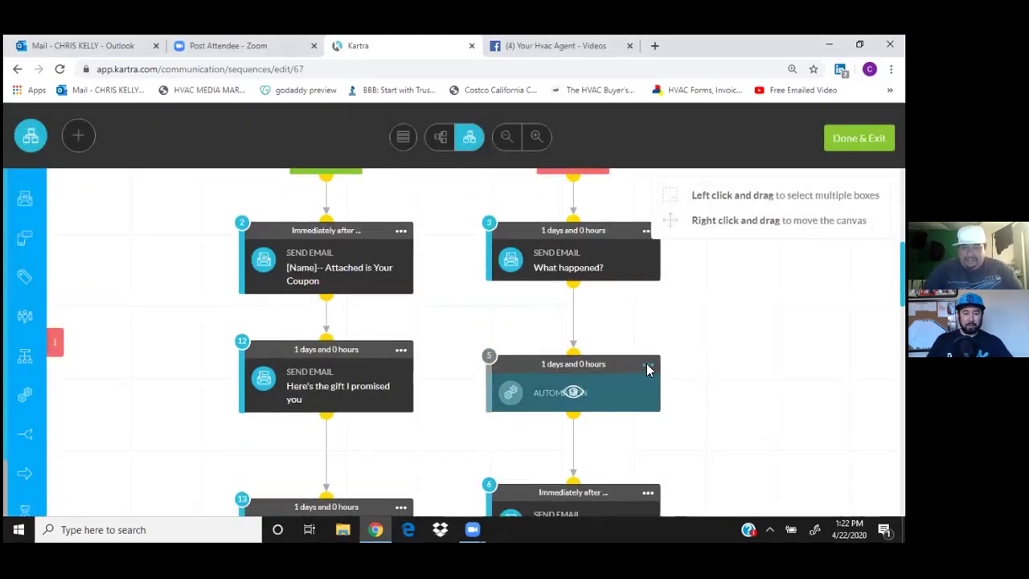
mouse_move(646, 364)
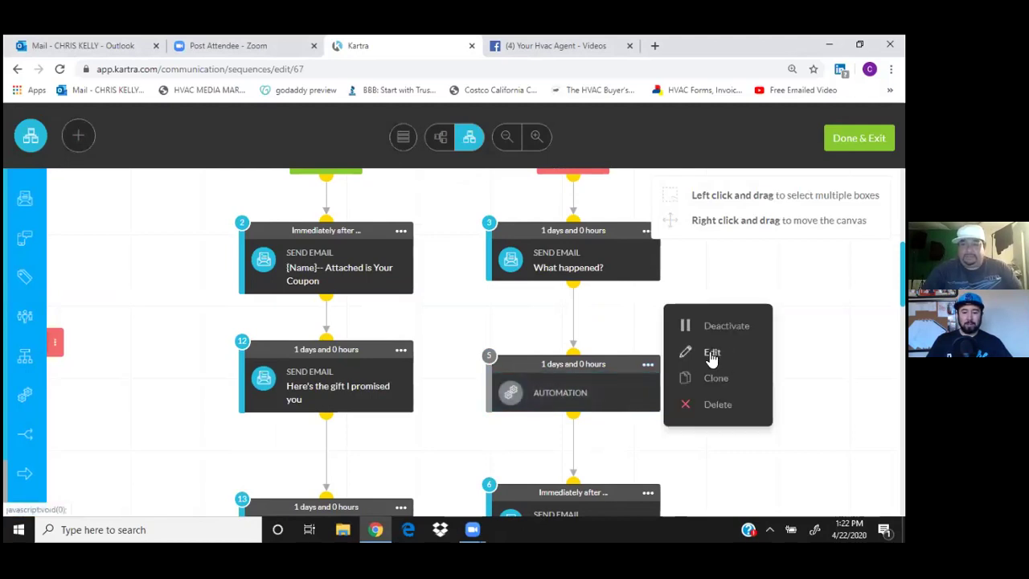
click(643, 319)
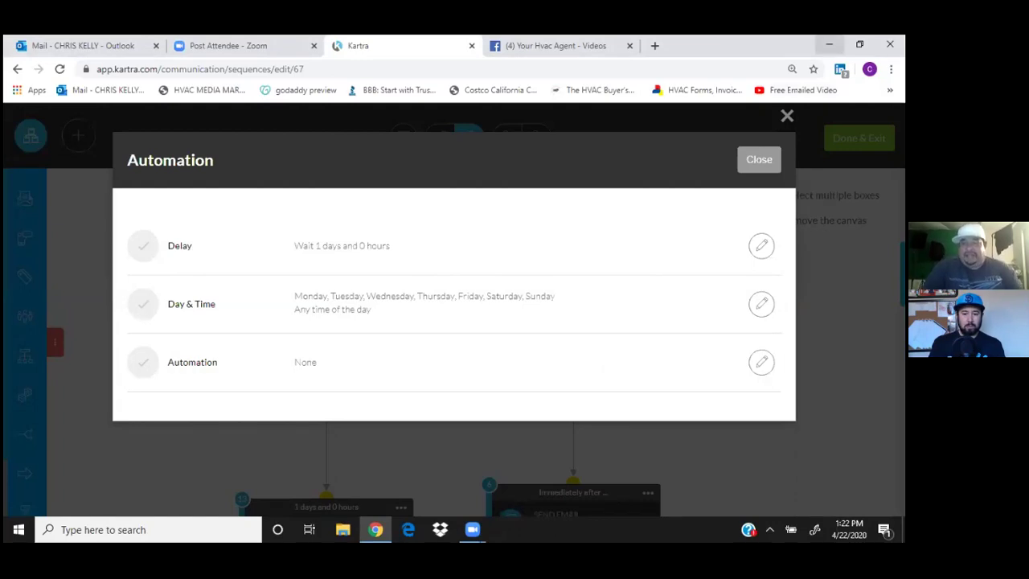
Switch to the desktop, open the Sequence Map-041320 PDF, and examine the planned video branches
click(829, 46)
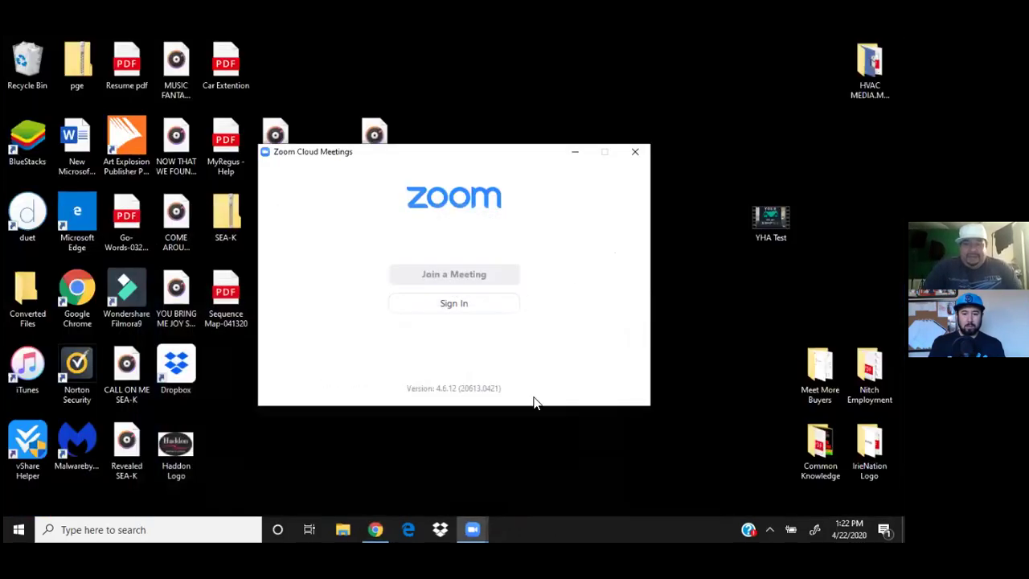
click(636, 151)
double_click(234, 298)
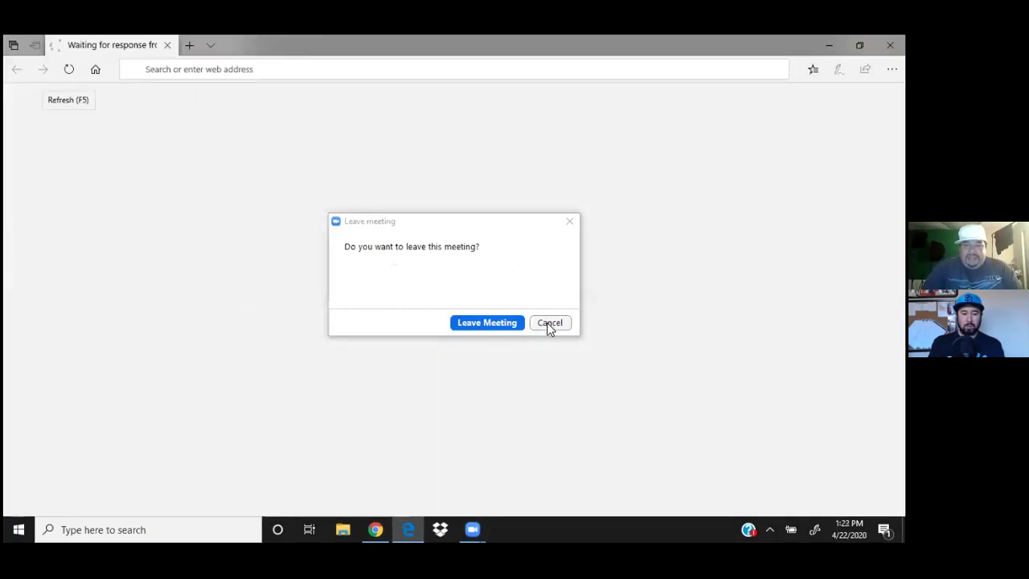
click(548, 323)
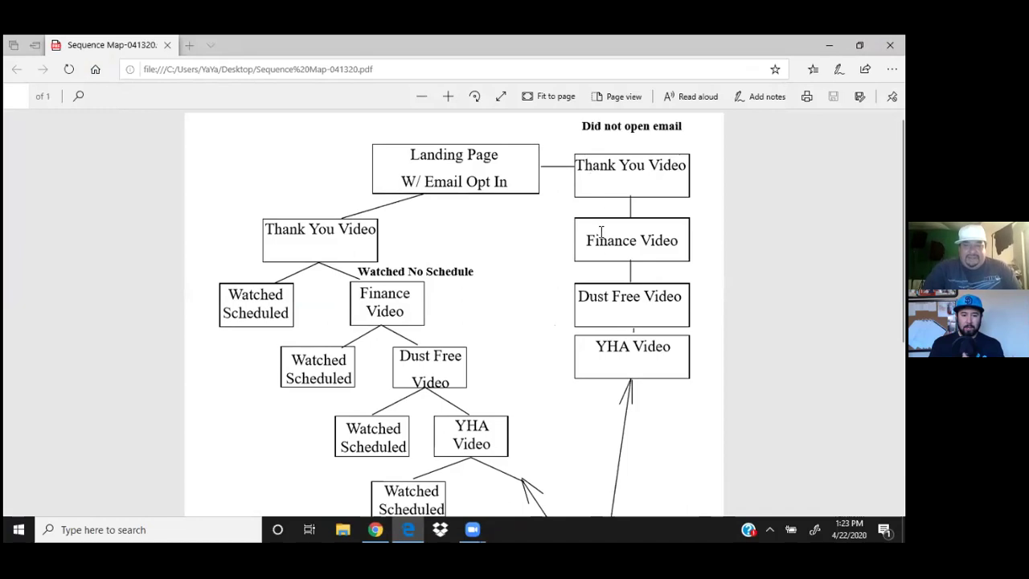
scroll(547, 321, down, 1)
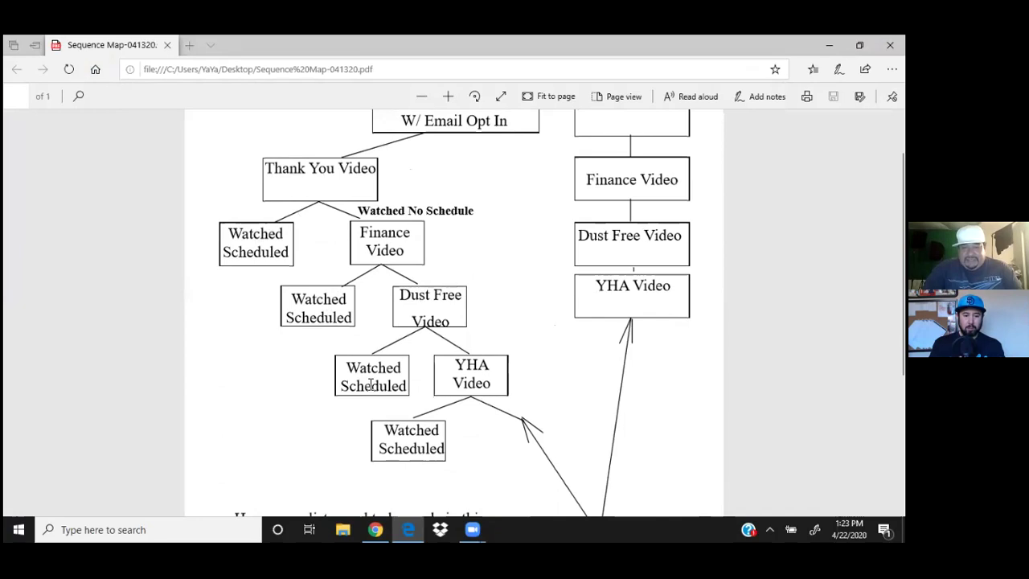
right_click(491, 376)
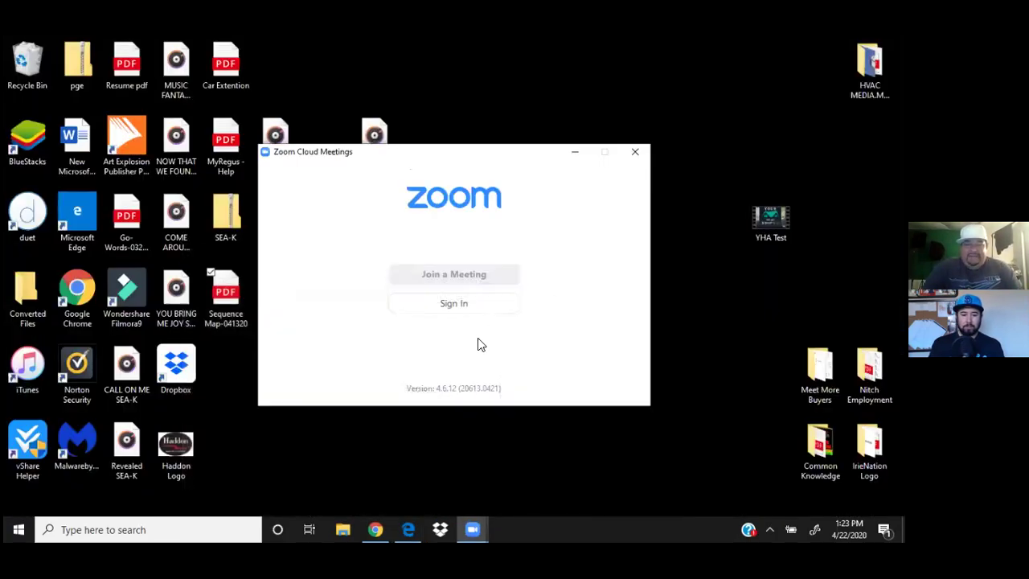
Return to Kartra and add "Lead reaches this step" as the automation's IF condition
click(376, 529)
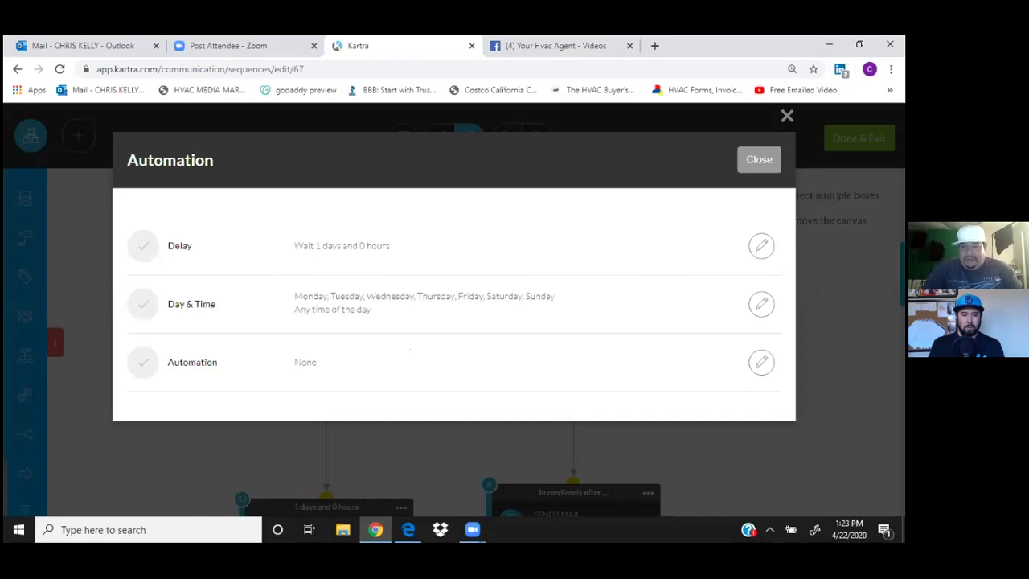
click(761, 363)
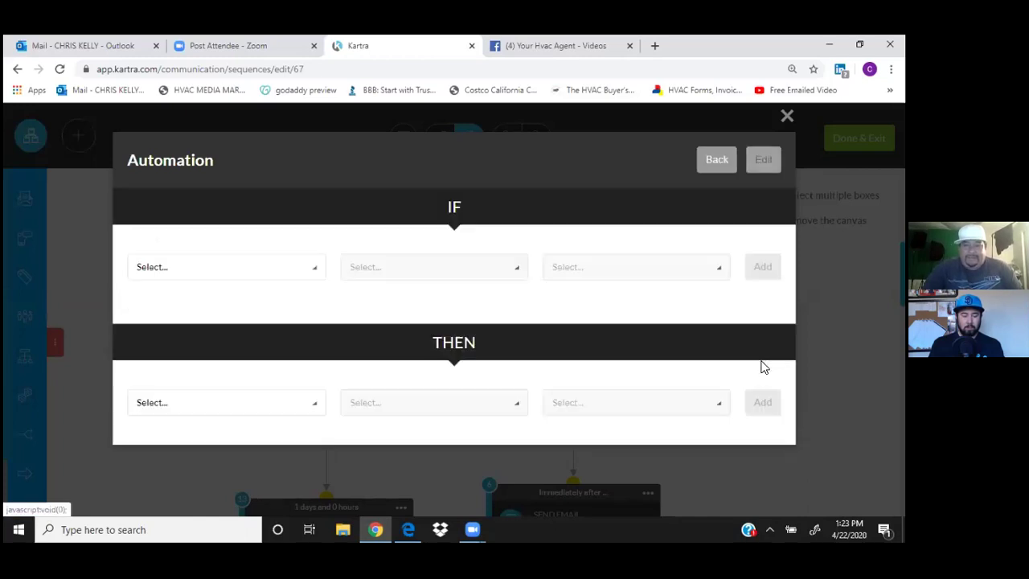
click(316, 267)
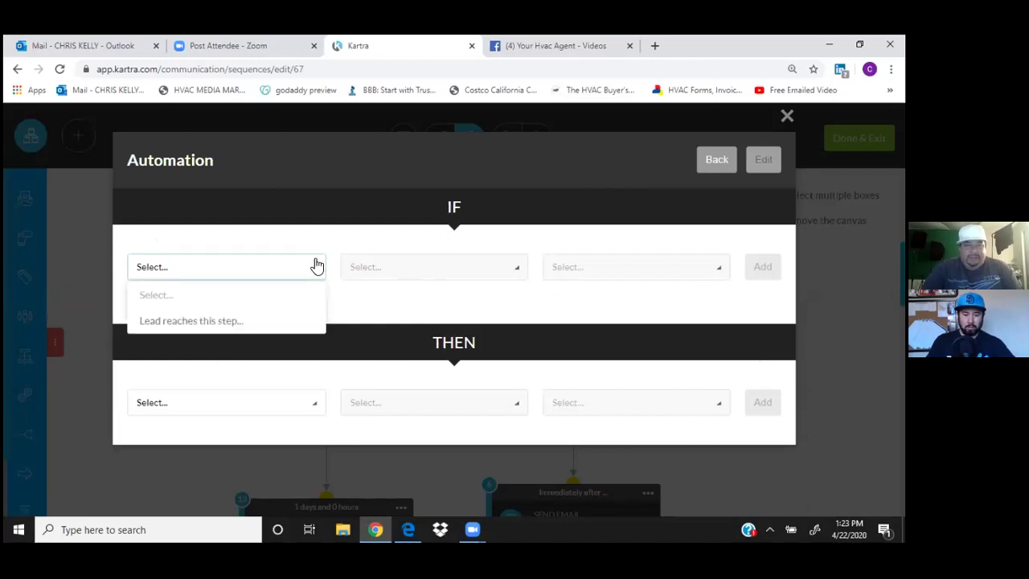
click(190, 322)
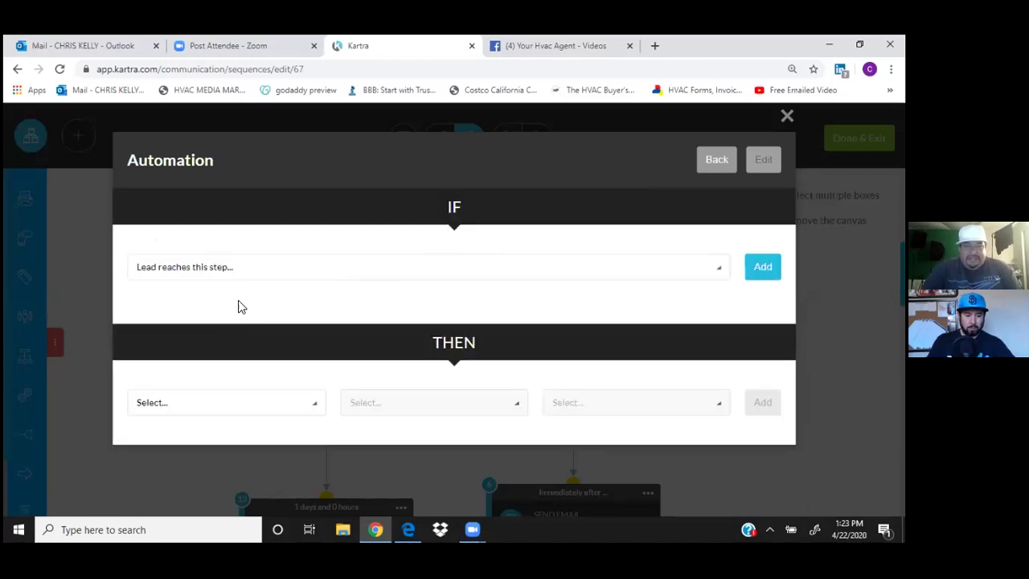
click(756, 269)
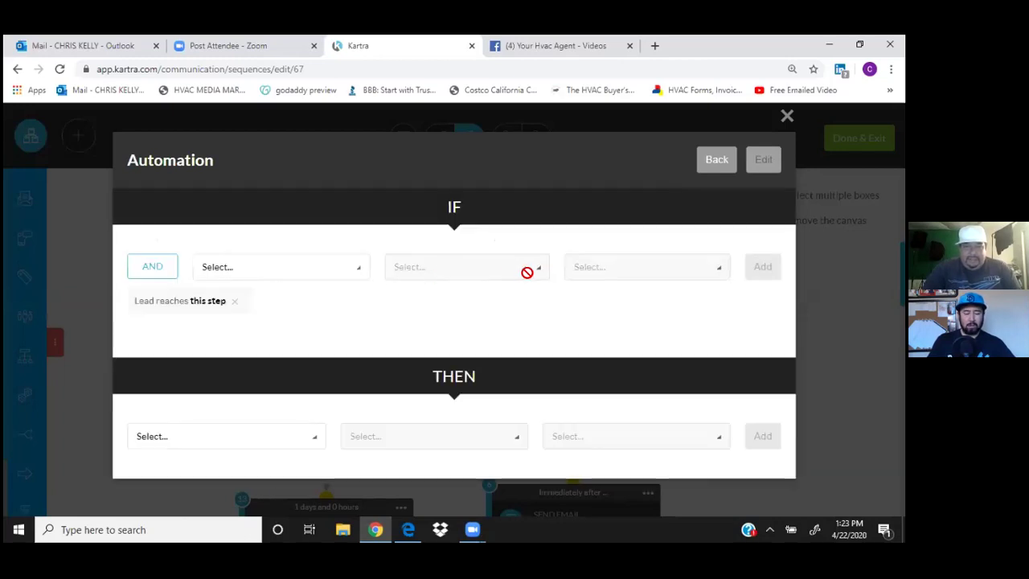
Examine the actions available for the automation's THEN part without choosing one
click(319, 445)
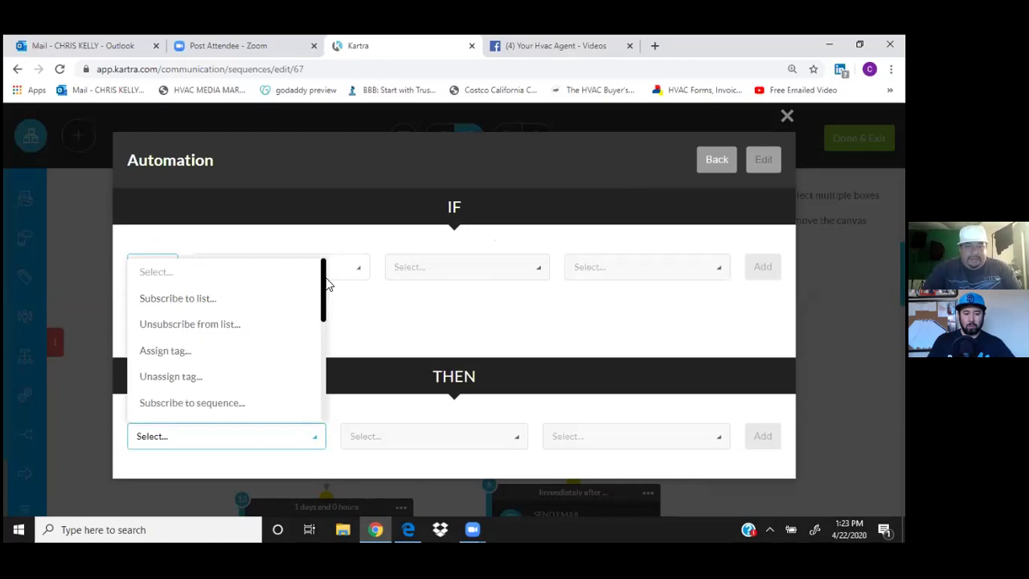
drag(326, 287, 325, 294)
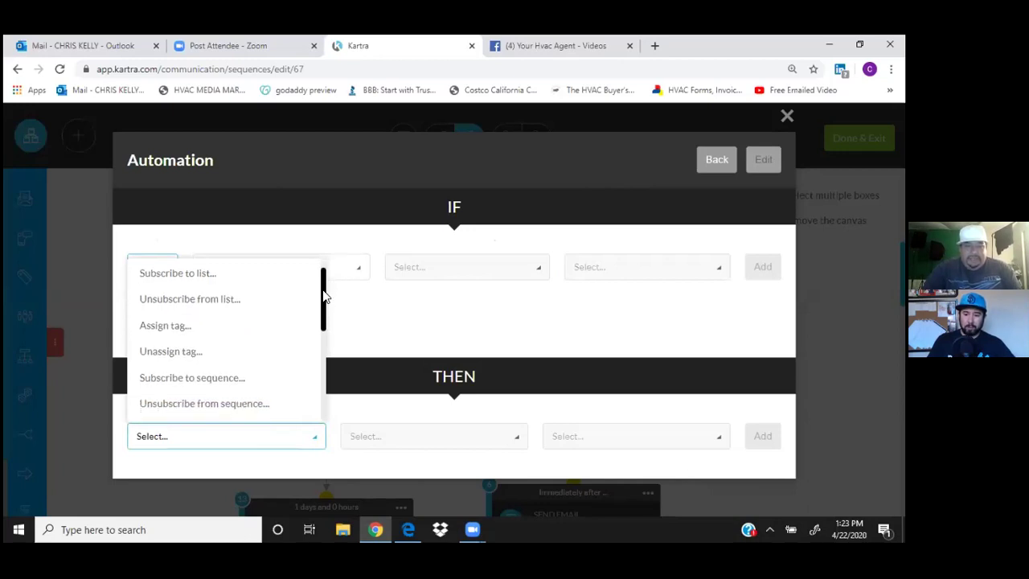
drag(326, 296, 322, 271)
click(372, 334)
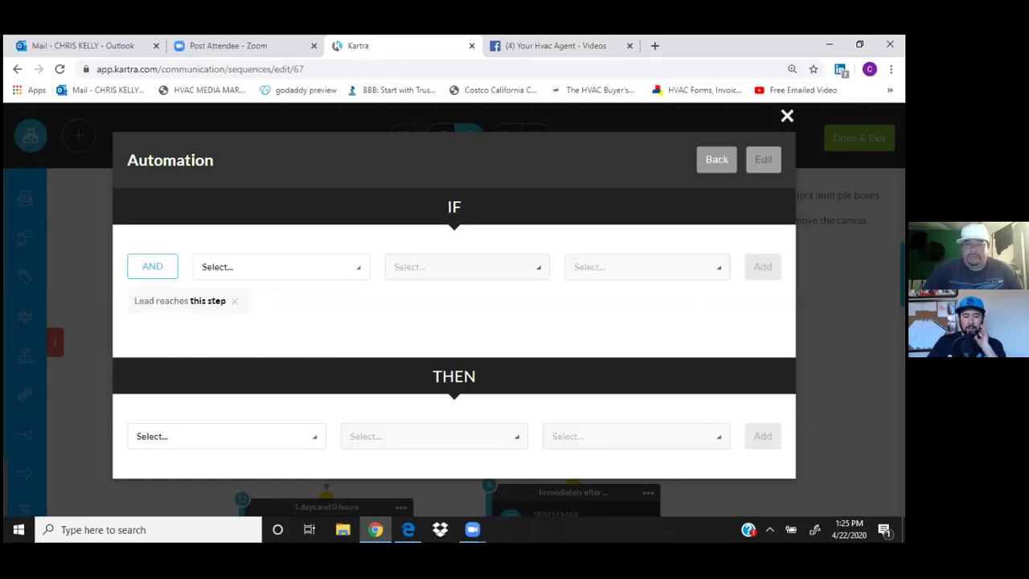
Leave the automation and examine the settings of the "What happened?" email in the FALSE branch, including its recipients
key(Escape)
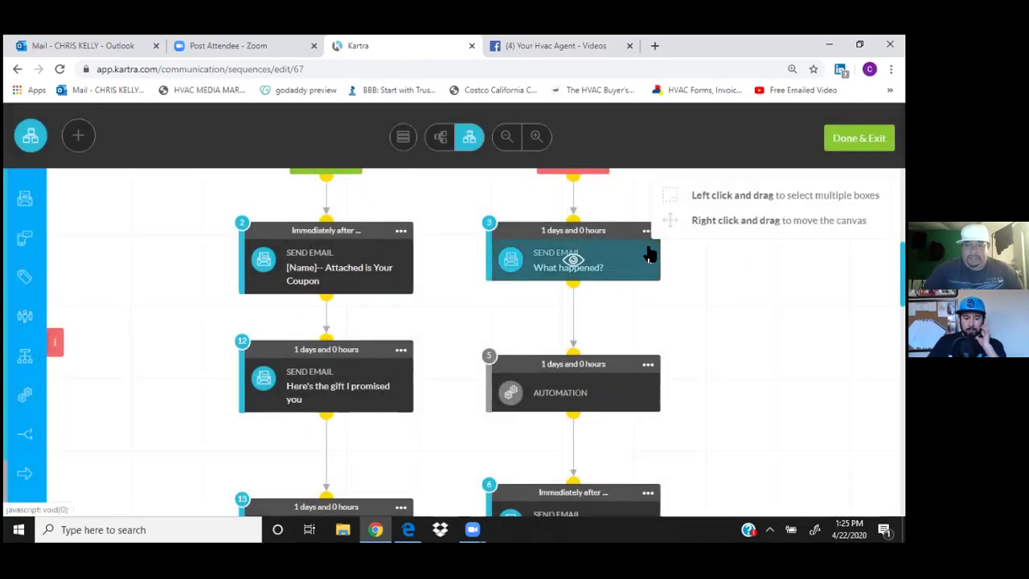
click(646, 231)
click(649, 232)
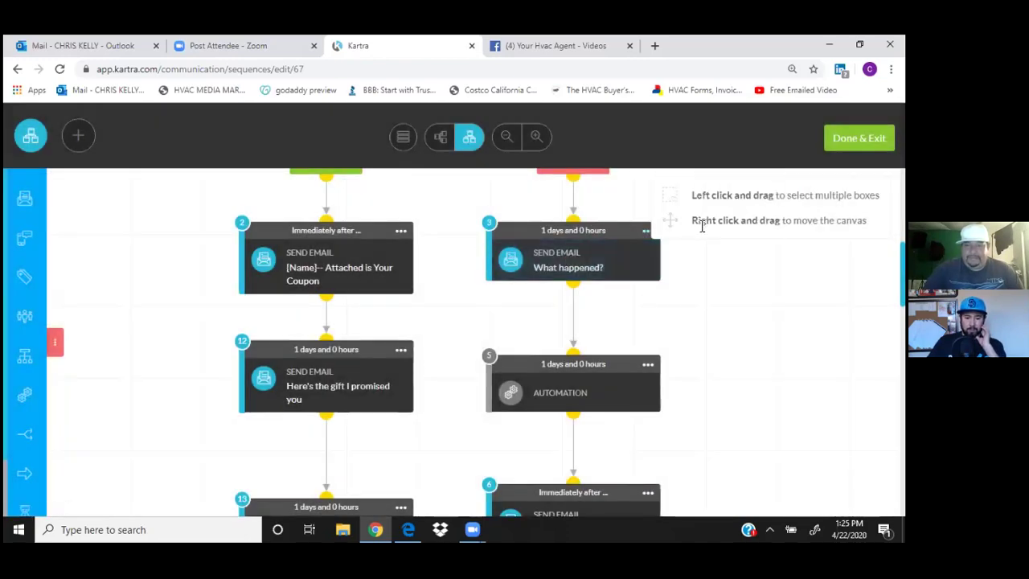
click(645, 231)
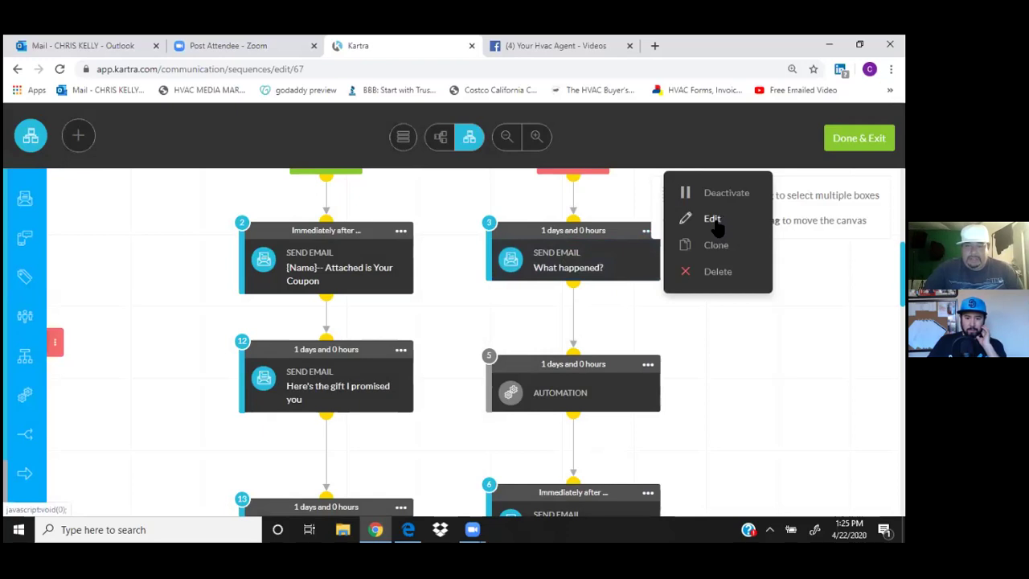
click(715, 221)
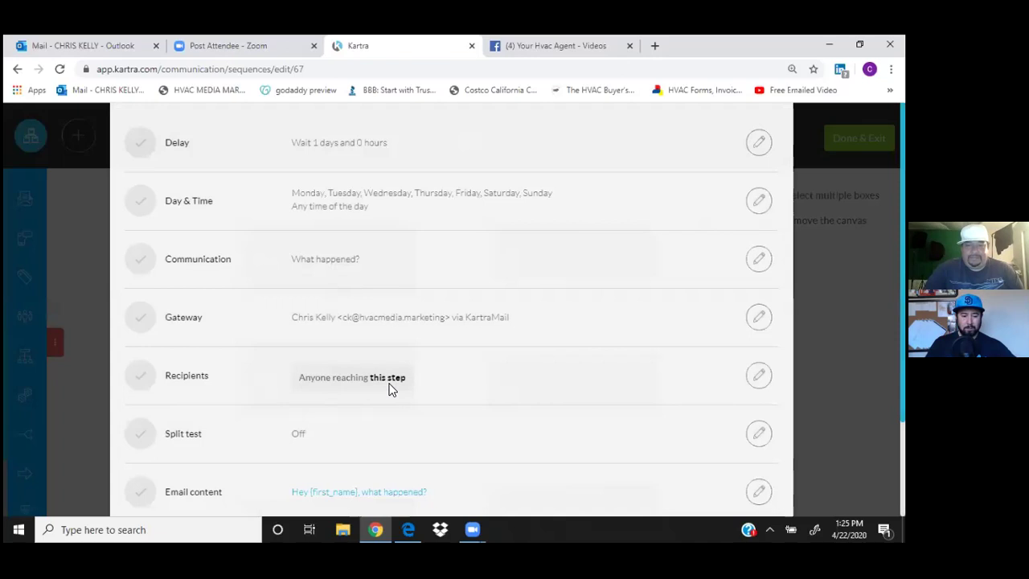
scroll(454, 382, up, 2)
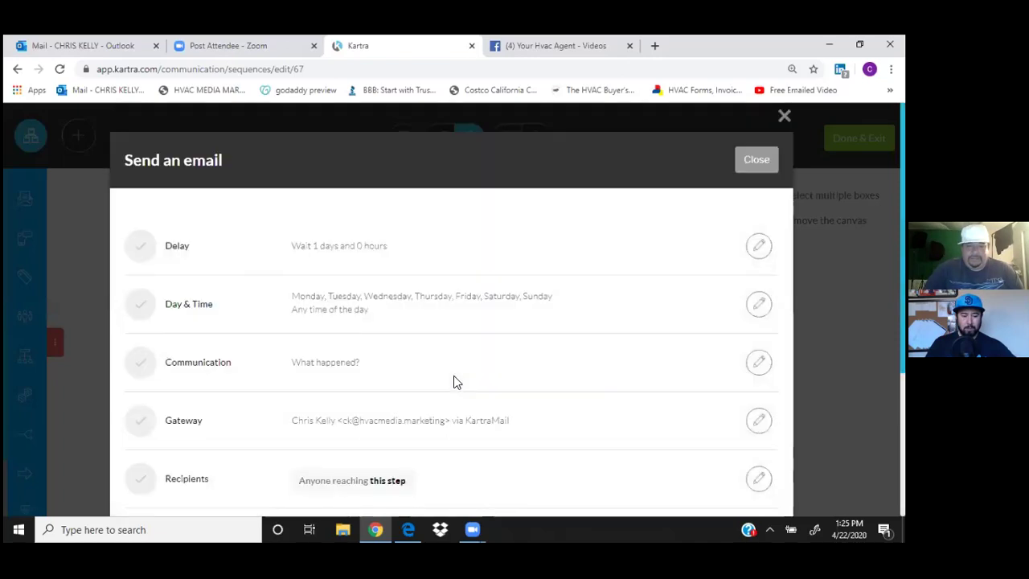
scroll(454, 382, down, 4)
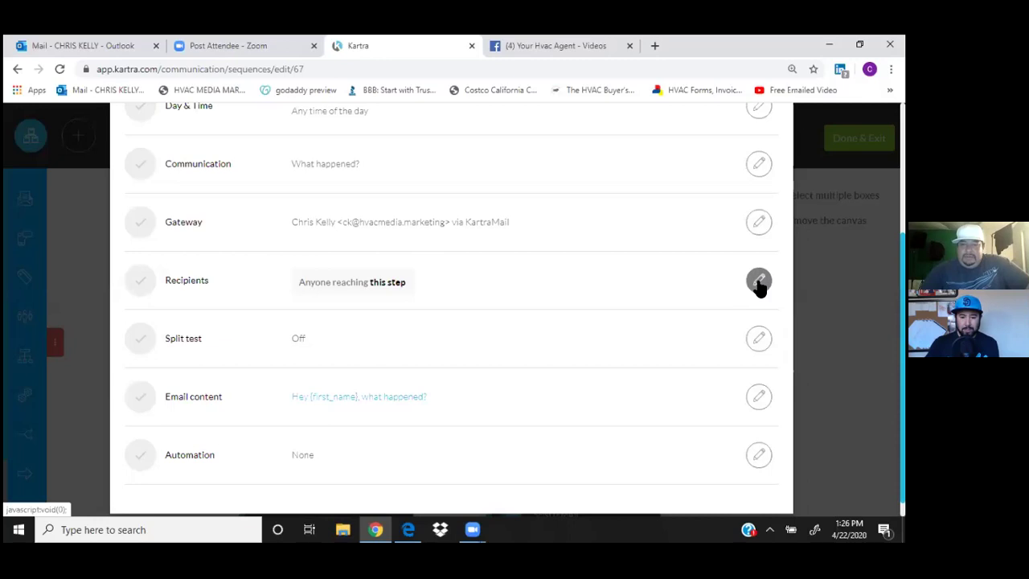
scroll(515, 294, down, 1)
scroll(551, 282, up, 3)
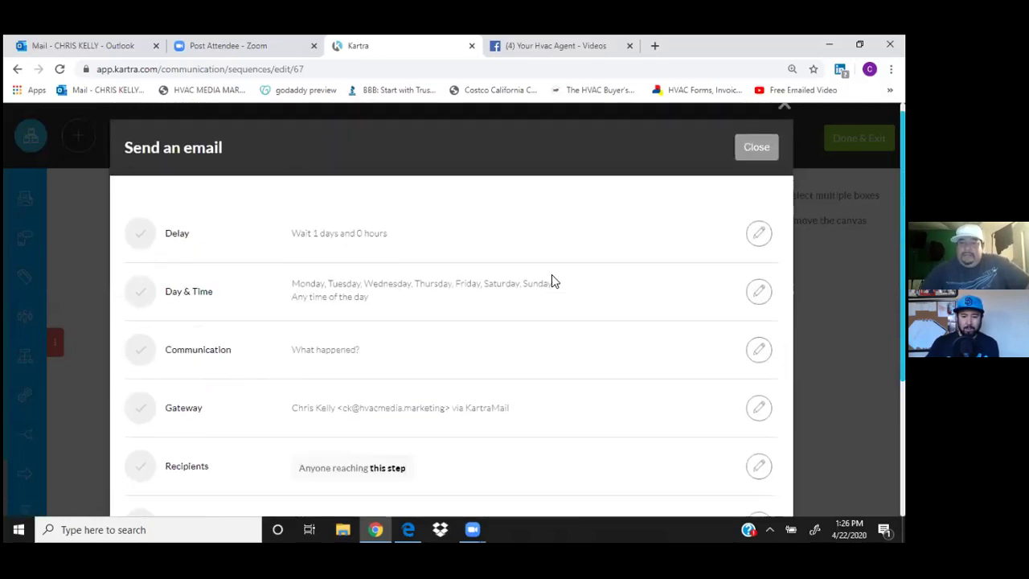
scroll(551, 282, up, 1)
click(756, 160)
Edit the automation following the "What happened?" email and add "Lead reaches this step" as its IF condition
scroll(718, 332, down, 1)
scroll(718, 332, down, 2)
mouse_move(644, 235)
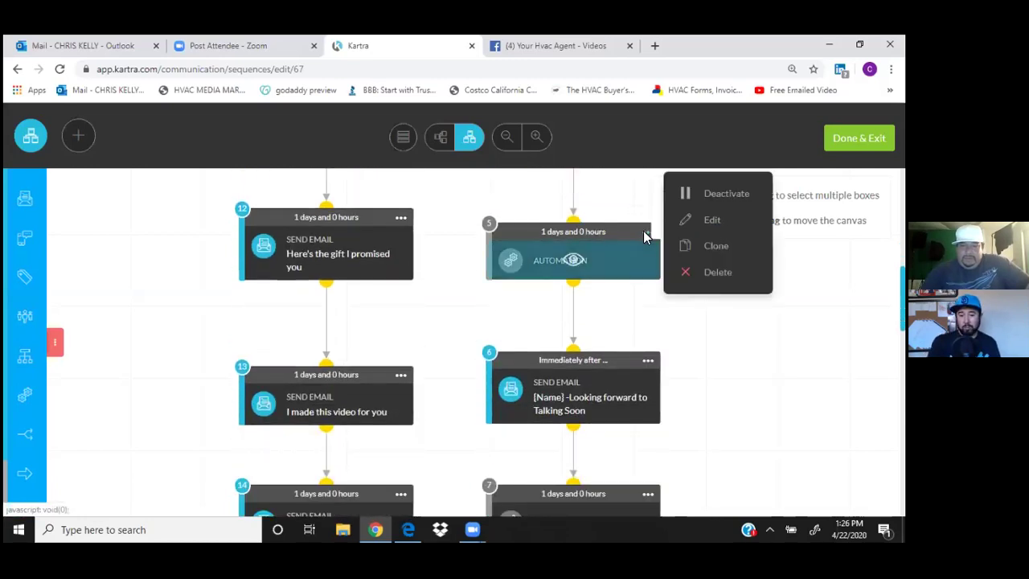
click(711, 224)
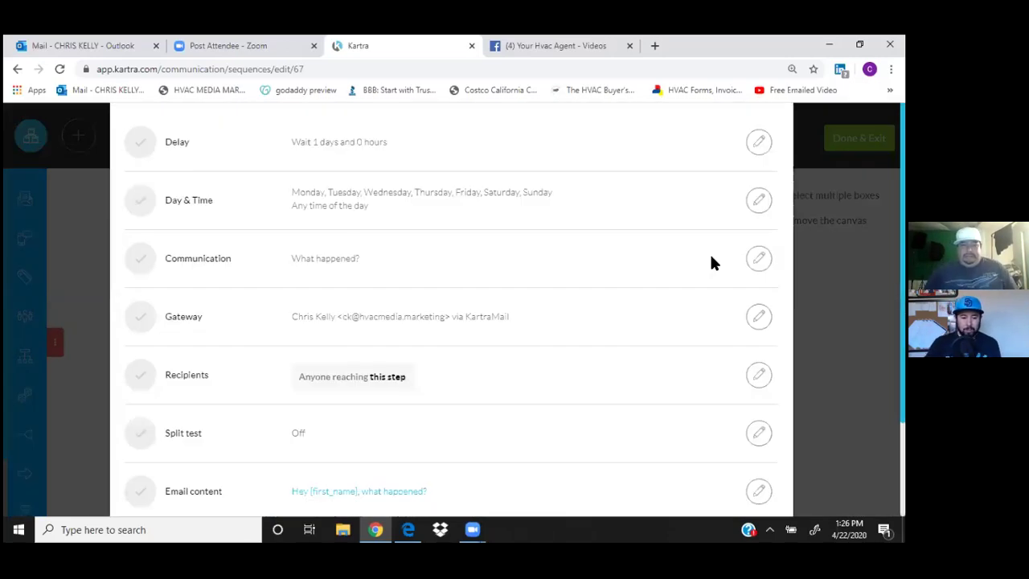
click(406, 379)
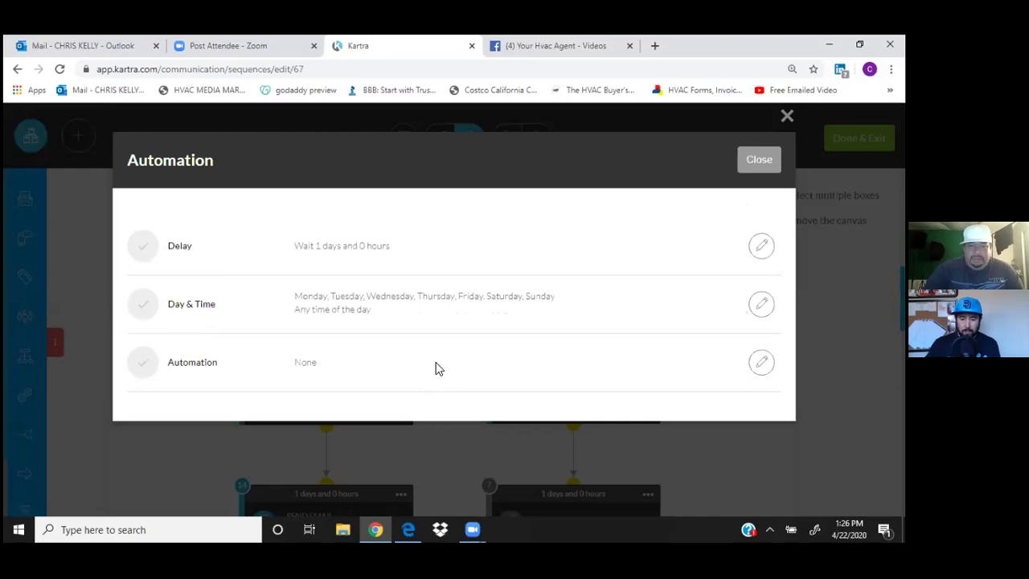
click(762, 363)
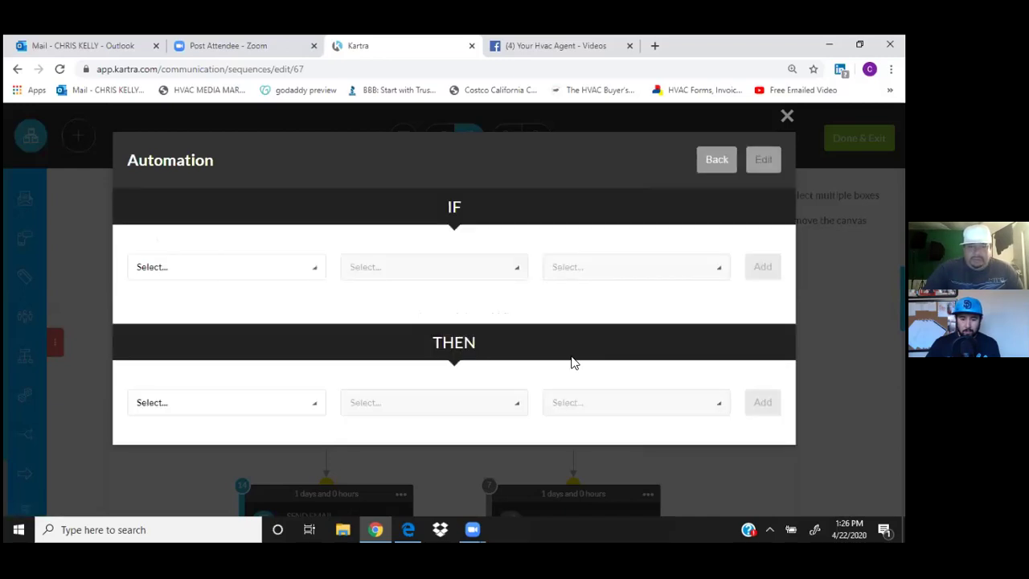
click(250, 273)
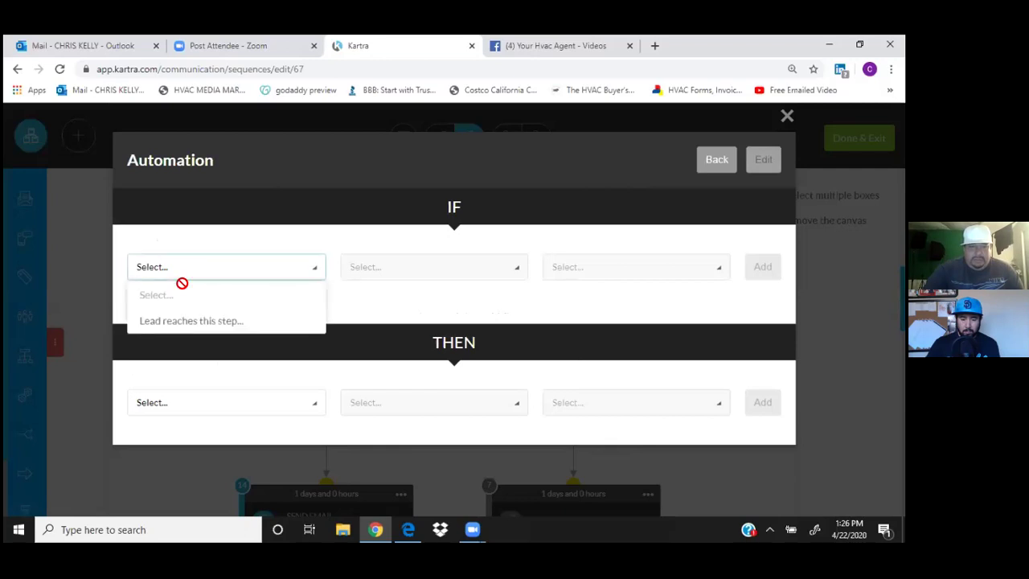
click(178, 320)
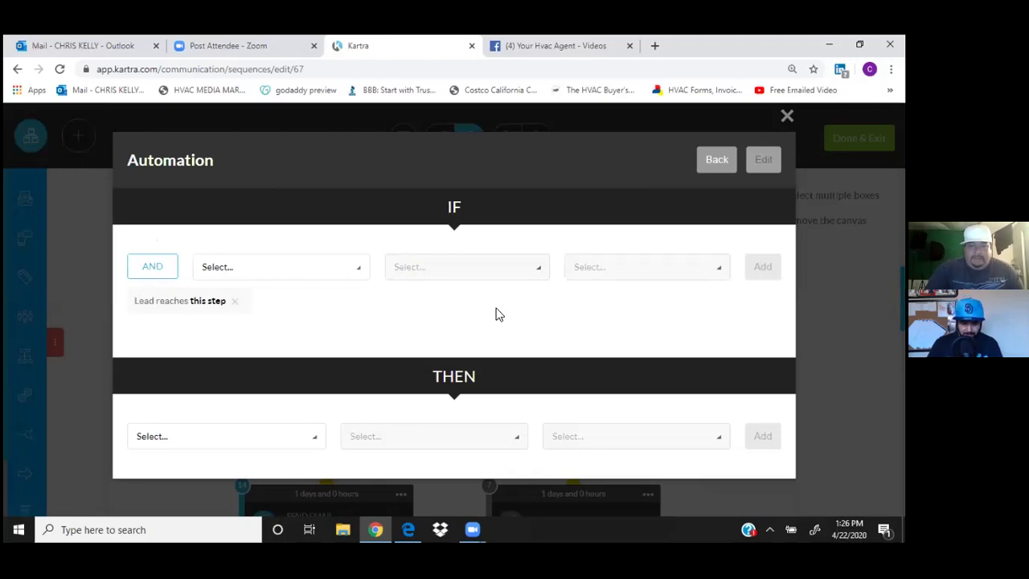
click(314, 440)
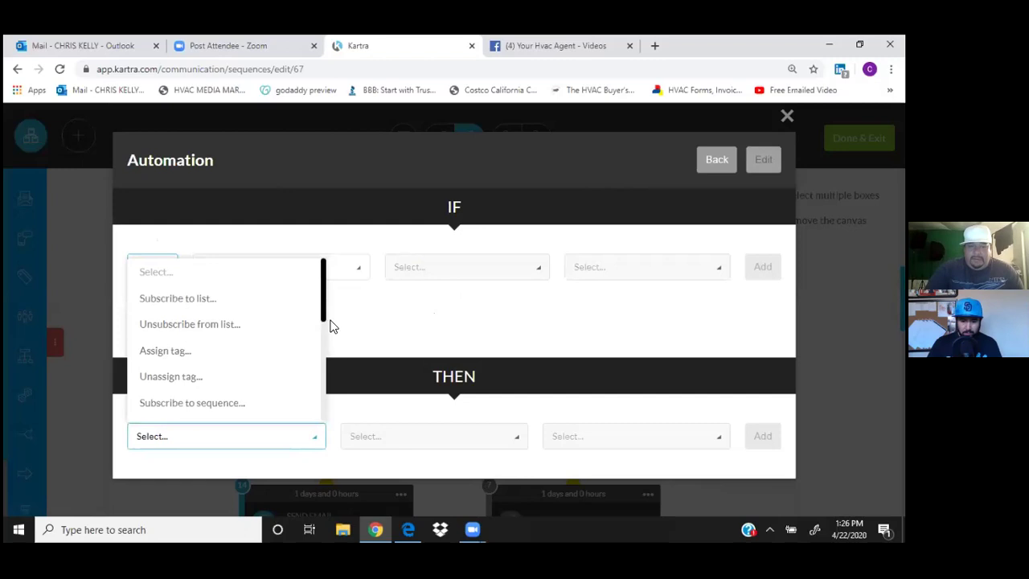
mouse_move(325, 301)
mouse_down()
mouse_move(312, 414)
mouse_move(324, 292)
mouse_up()
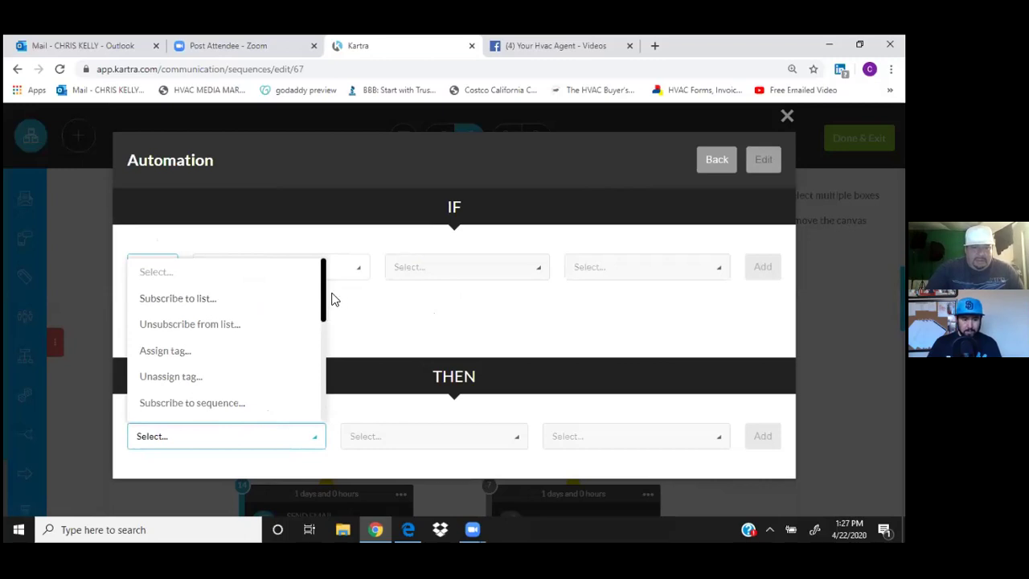
drag(324, 292, 324, 304)
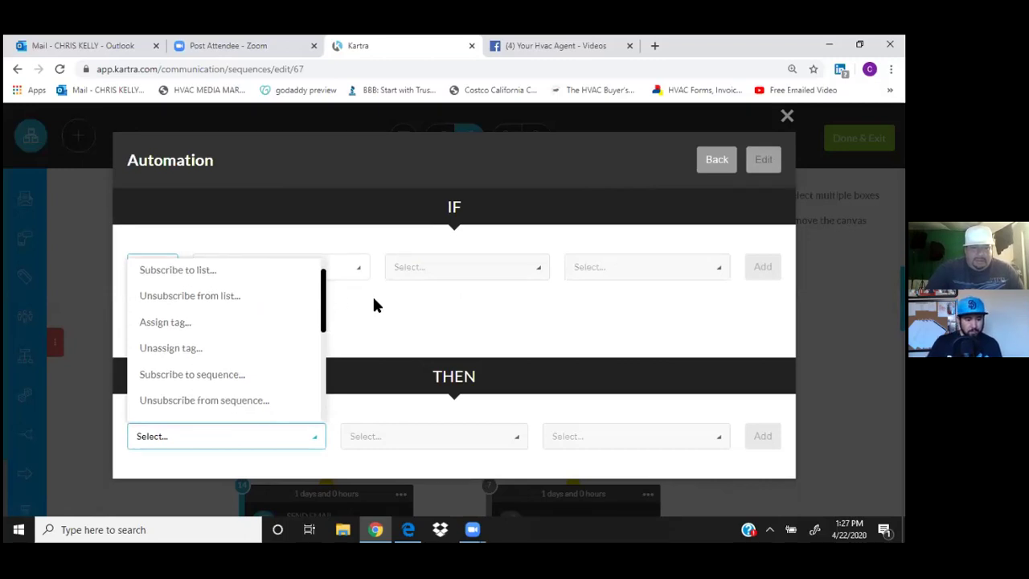
click(373, 303)
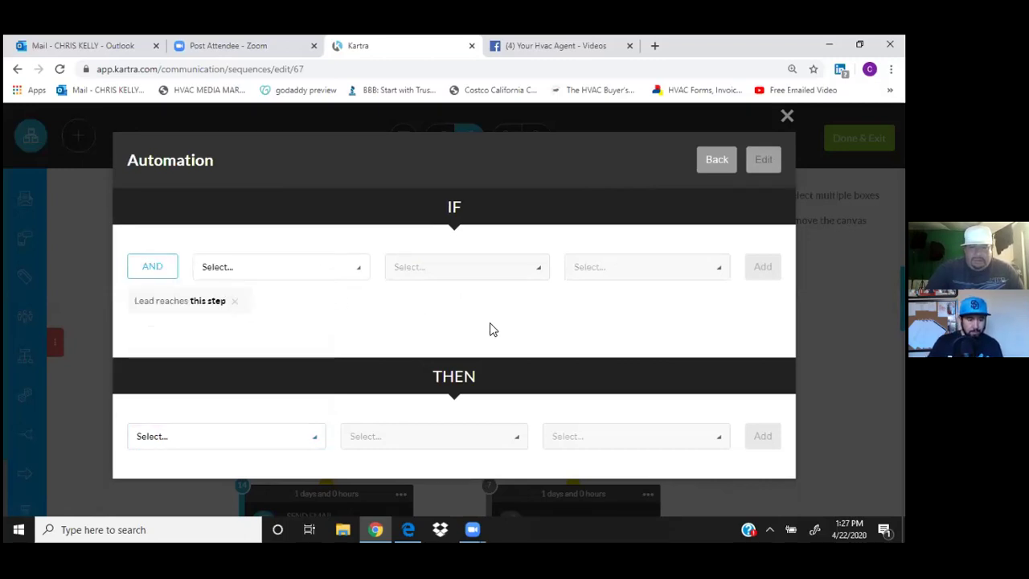
Add a second IF condition requiring that the lead has the Haddon- Scheduled Appointments tag from the Haddon Appointment Campaign category
click(357, 275)
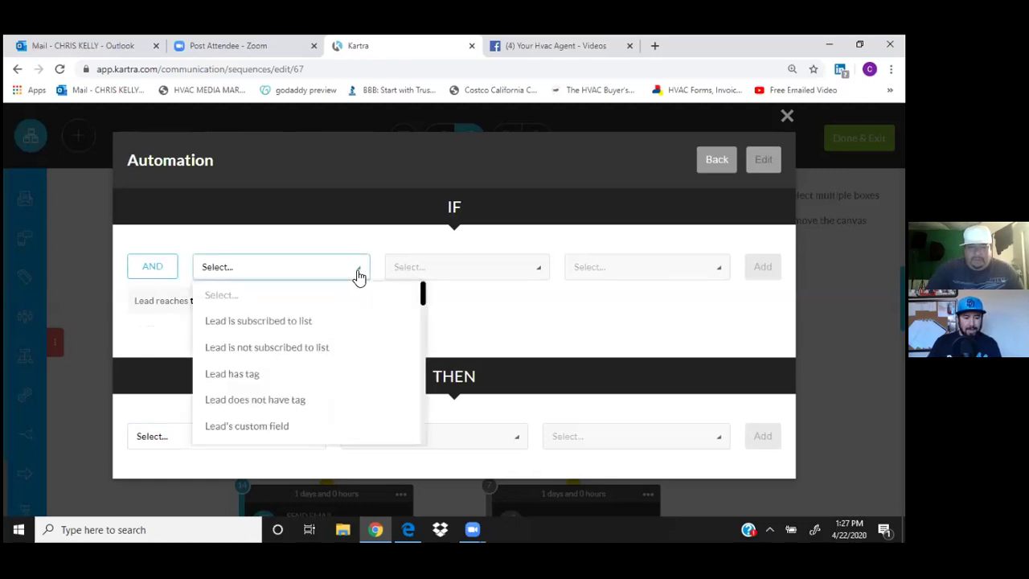
click(242, 374)
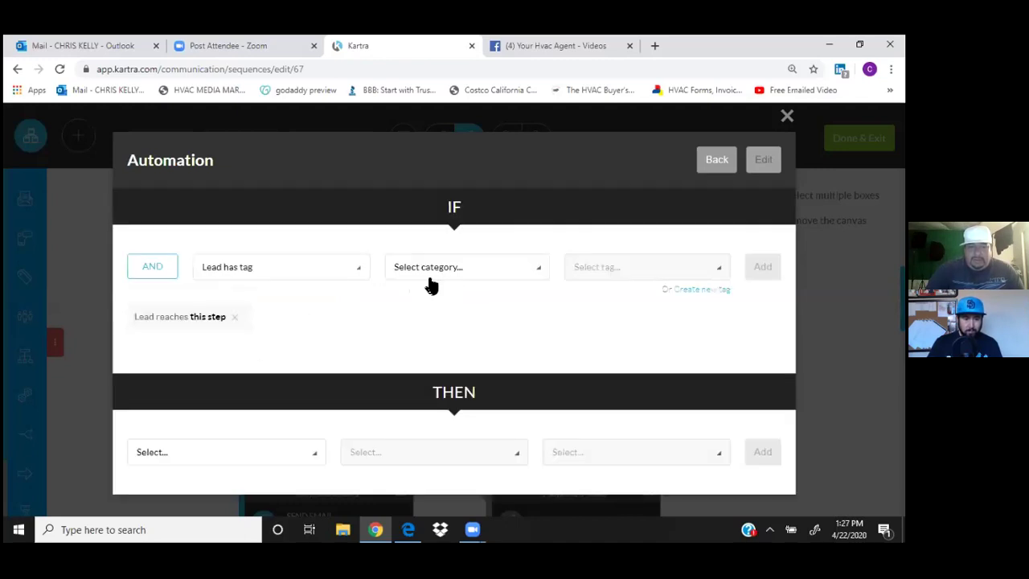
click(536, 275)
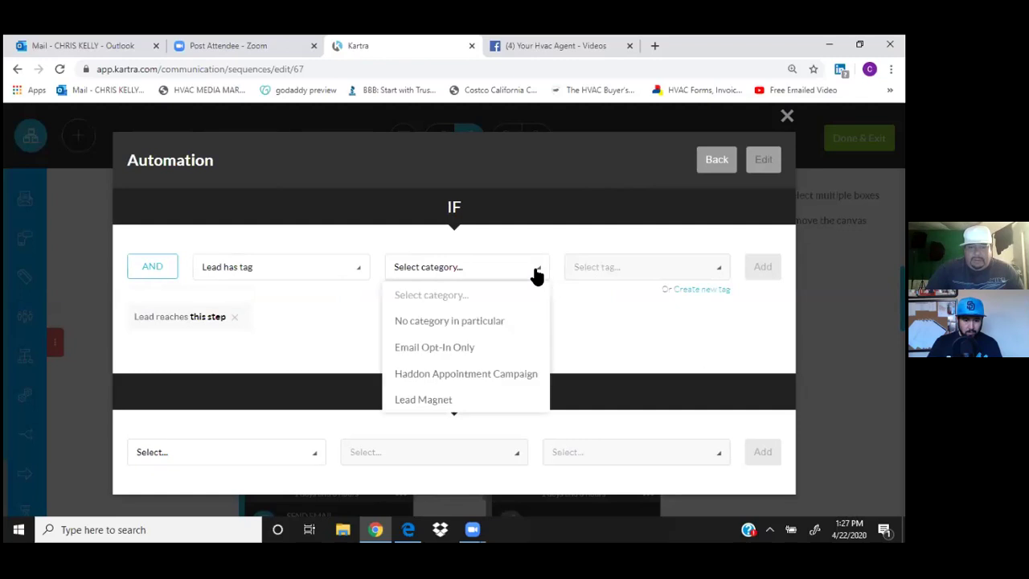
click(450, 375)
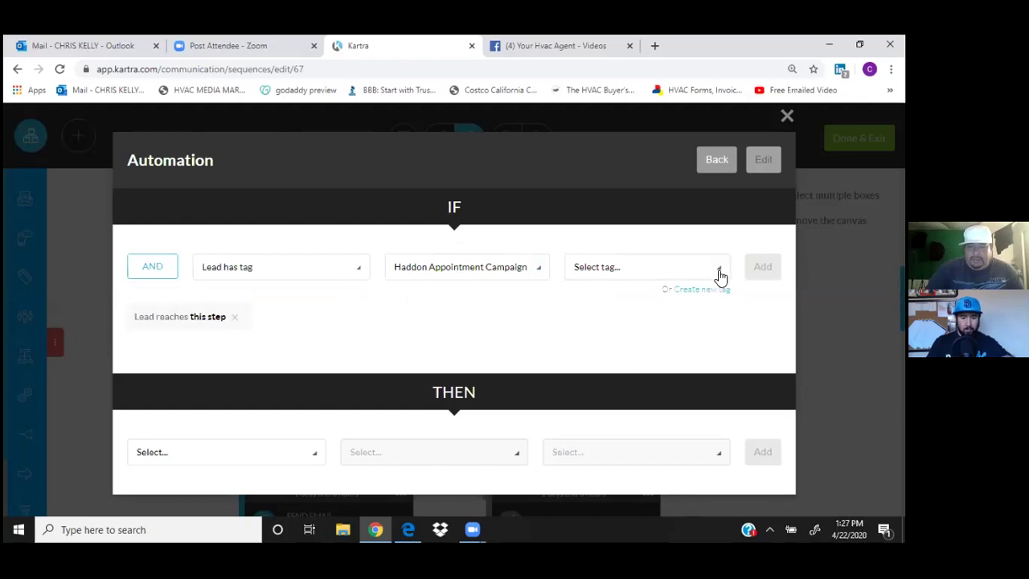
click(718, 274)
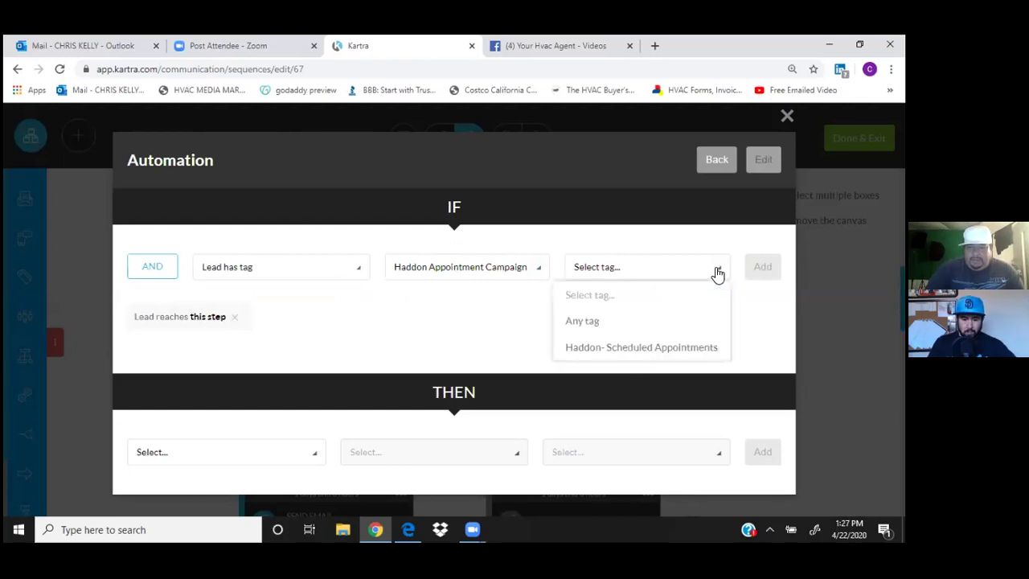
click(636, 349)
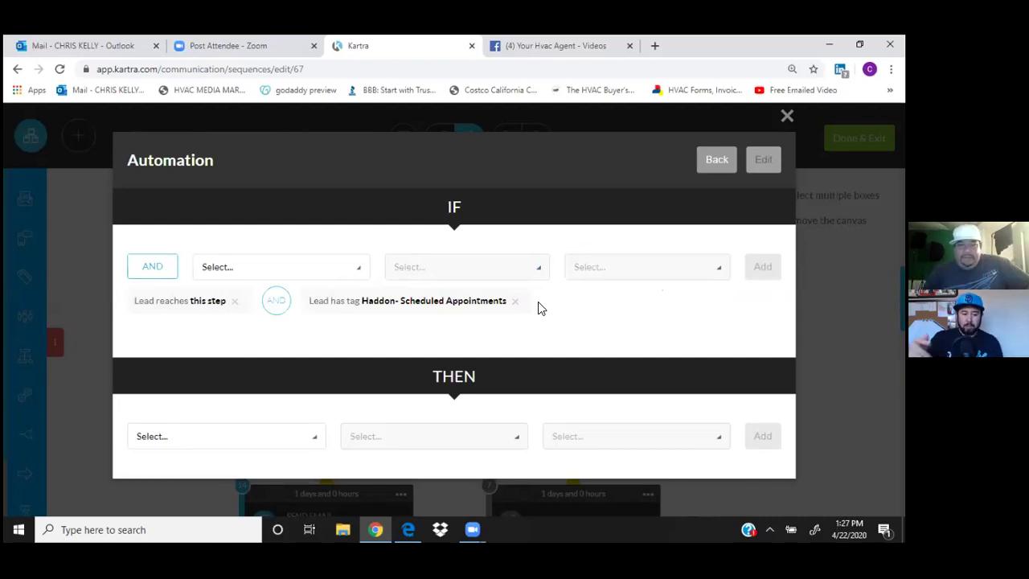
Add a THEN action that subscribes the lead to the Haddon- Scheduled Call Back list, and save the automation
click(314, 441)
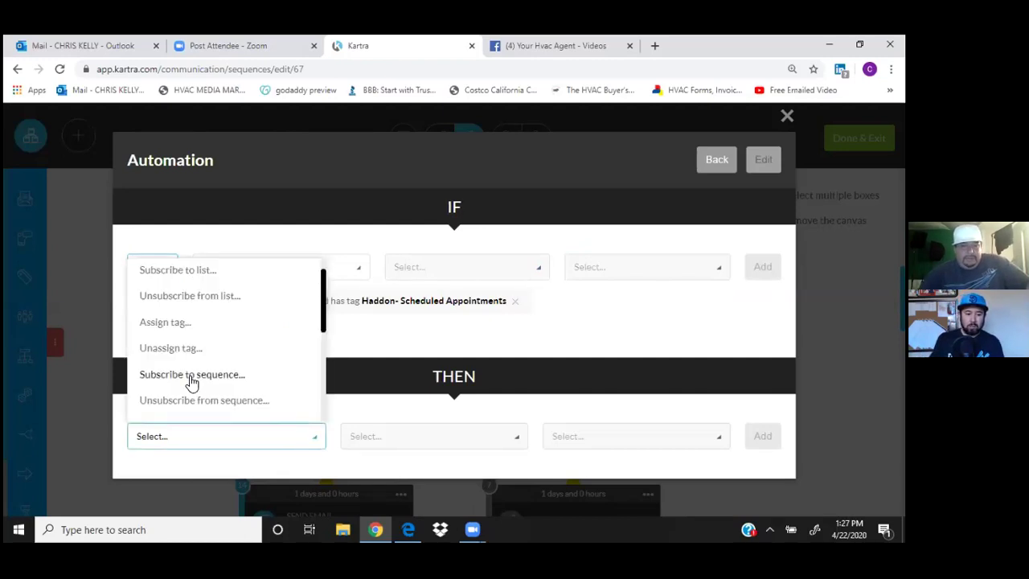
click(181, 273)
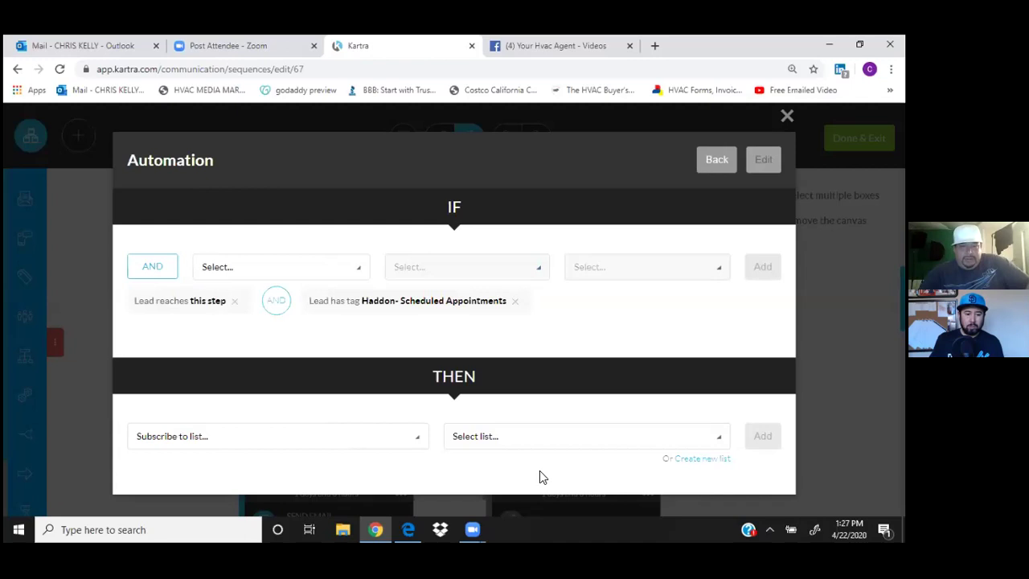
click(719, 444)
scroll(571, 442, down, 1)
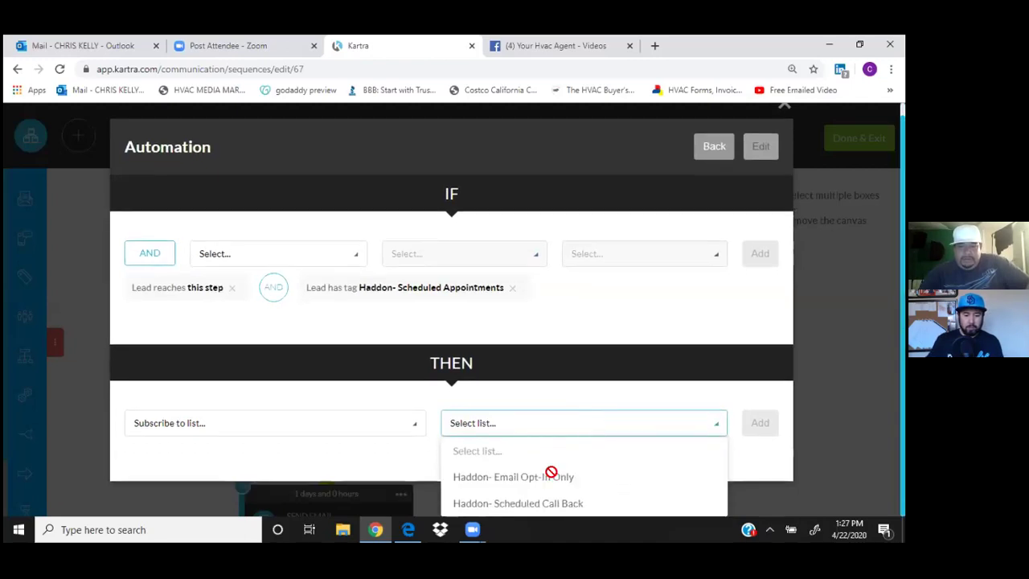
click(520, 505)
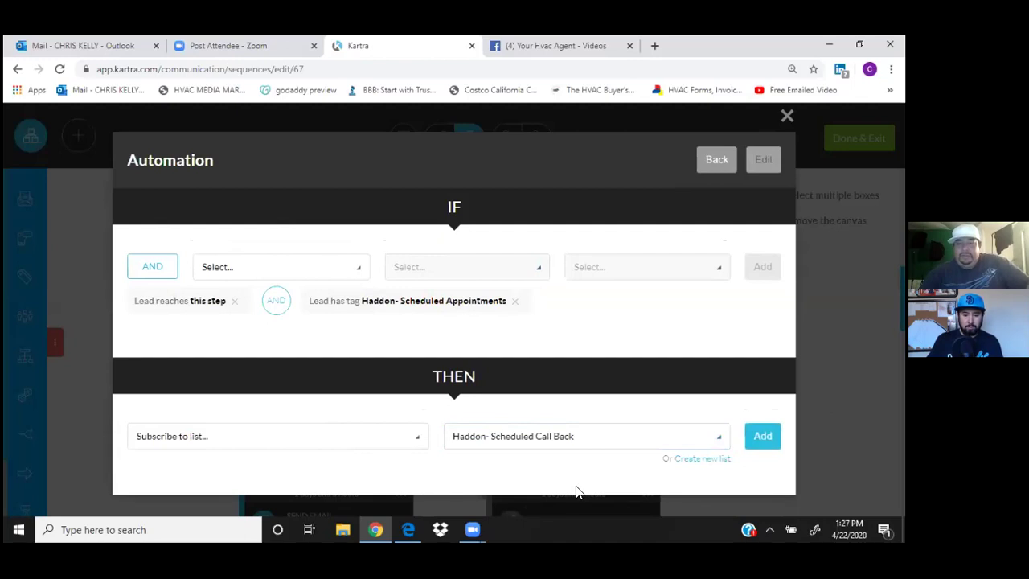
click(760, 438)
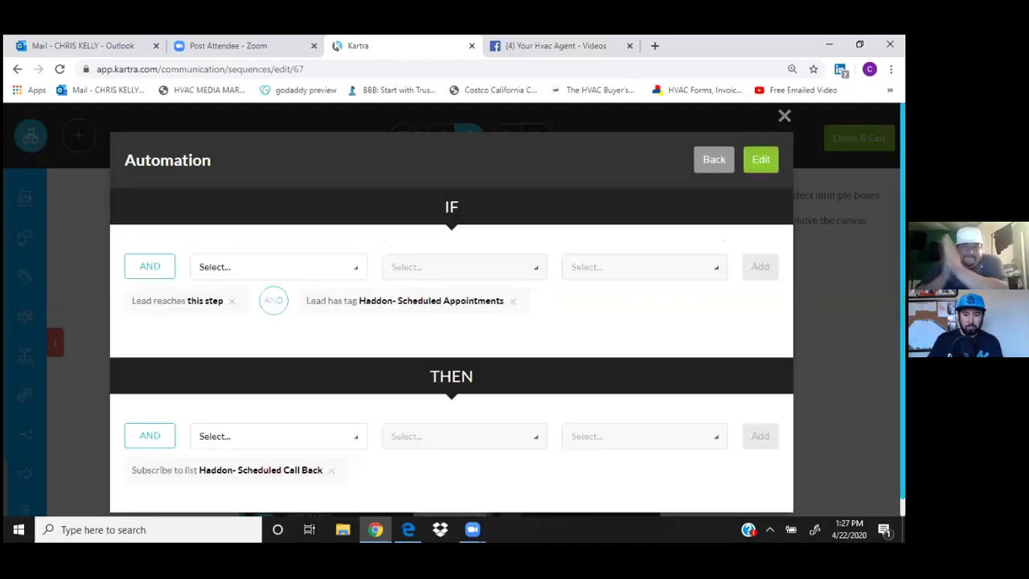
click(761, 160)
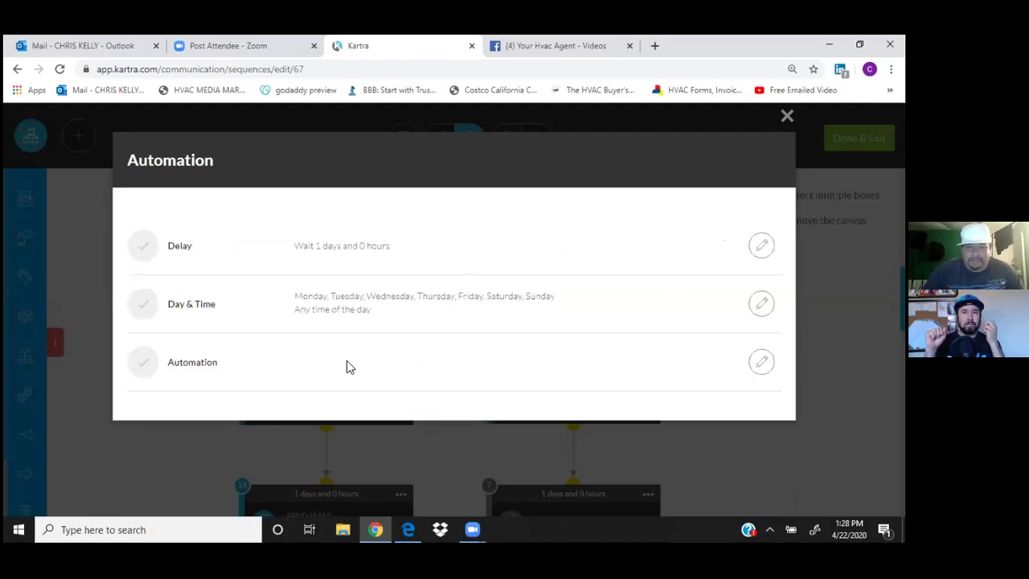
Review the saved automation, reopen its rule for editing, and look through the additional IF conditions without choosing one
click(761, 365)
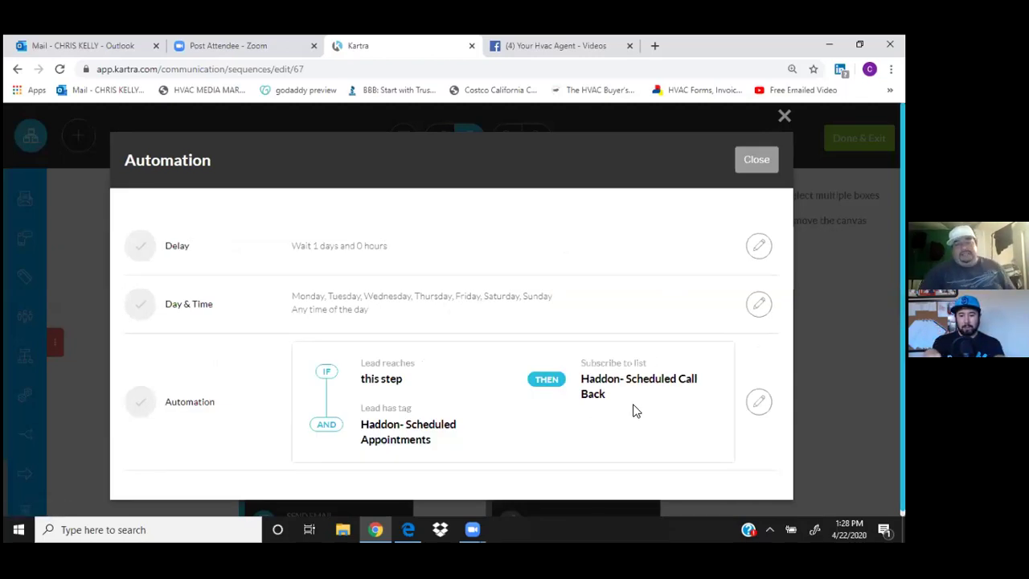
right_click(754, 158)
click(648, 230)
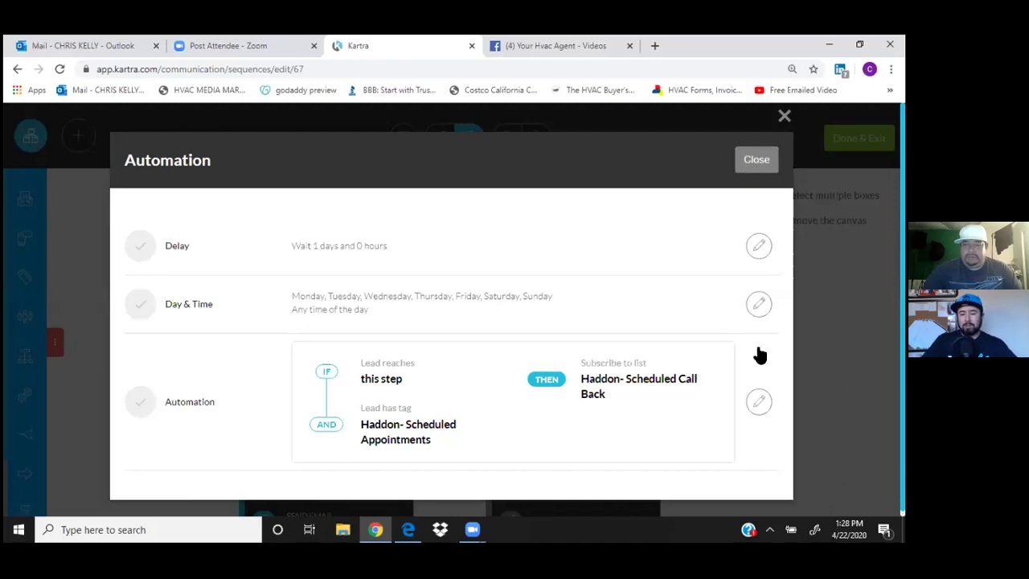
click(759, 405)
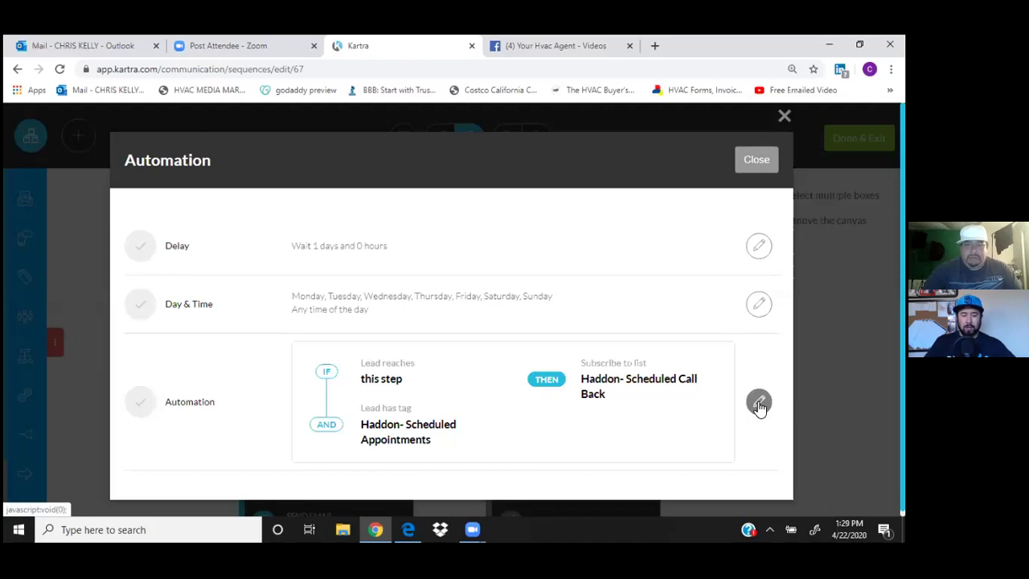
click(759, 406)
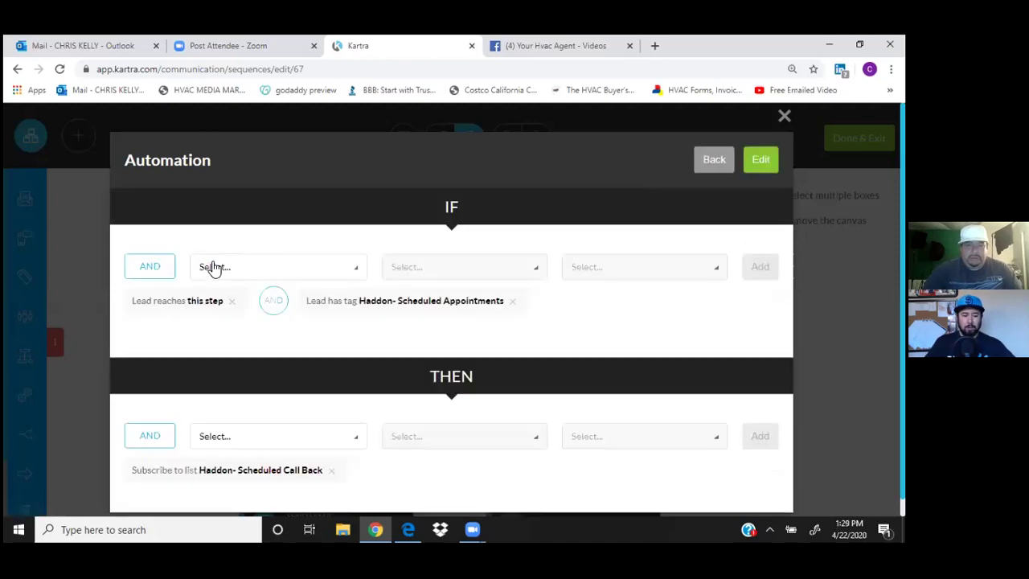
click(356, 276)
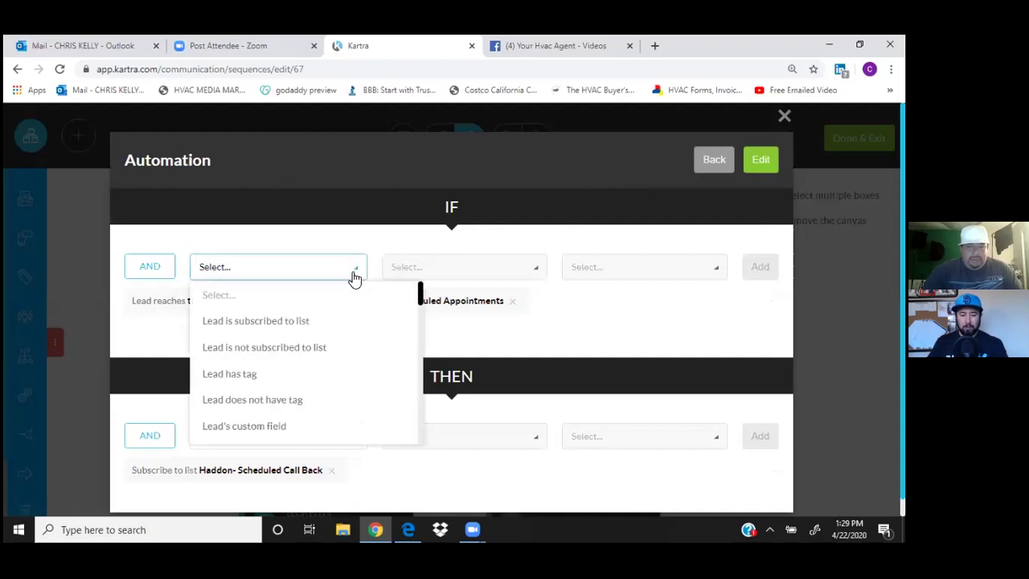
click(346, 273)
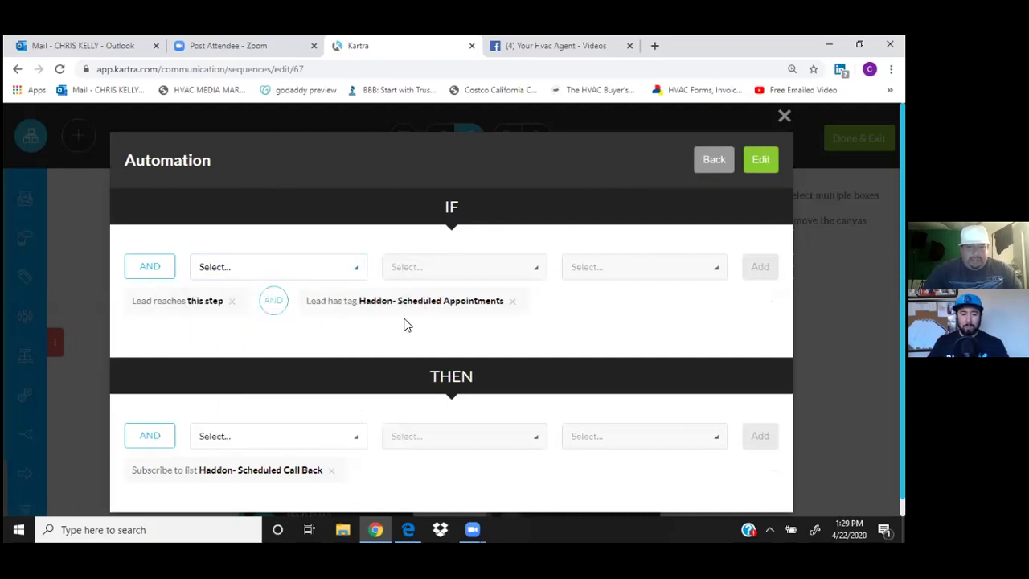
Add a second THEN action to the automation that unsubscribes the lead from the Haddon Appointment Campaign sequence
click(354, 439)
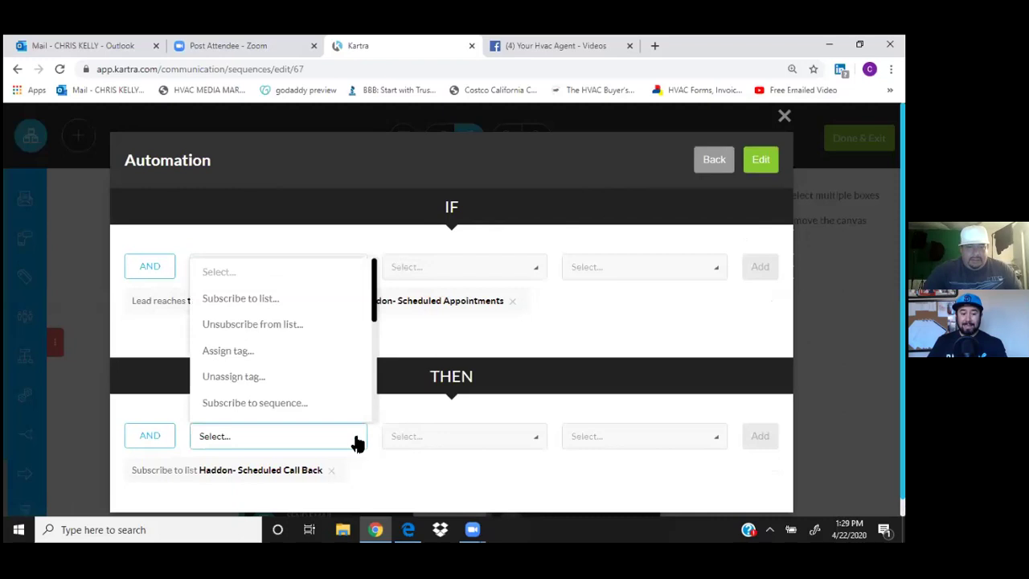
click(373, 323)
click(356, 443)
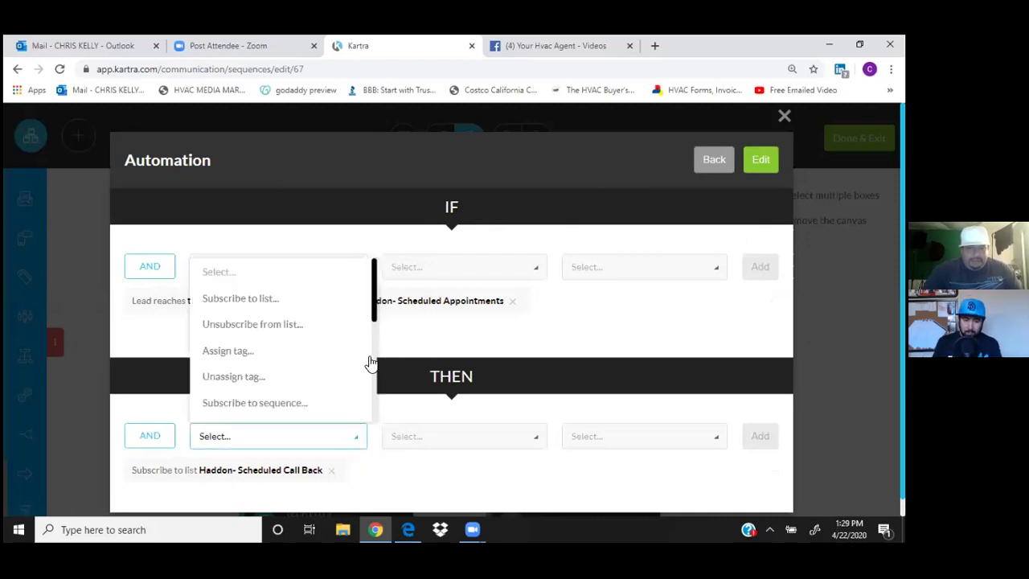
scroll(373, 323, down, 1)
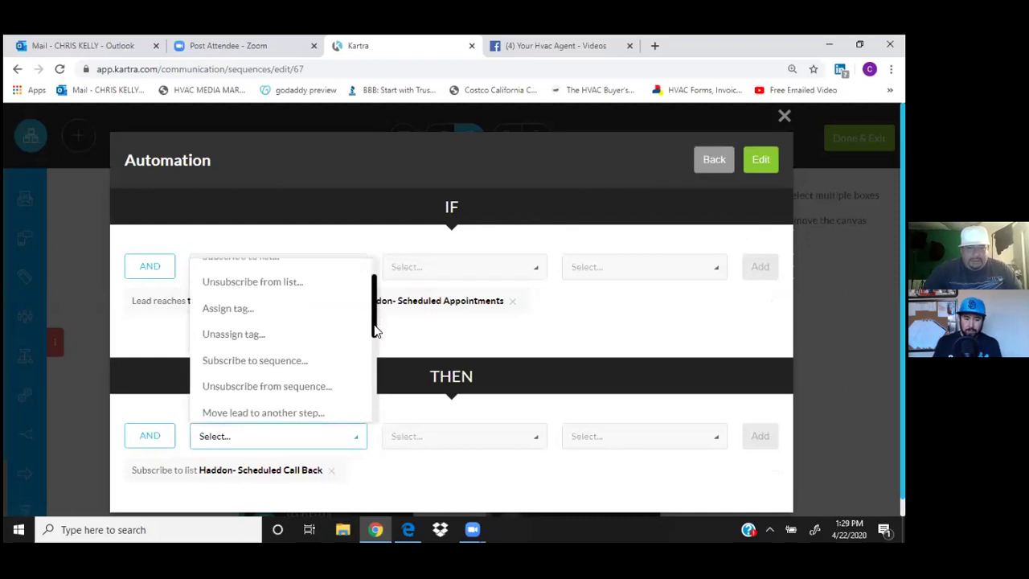
click(262, 389)
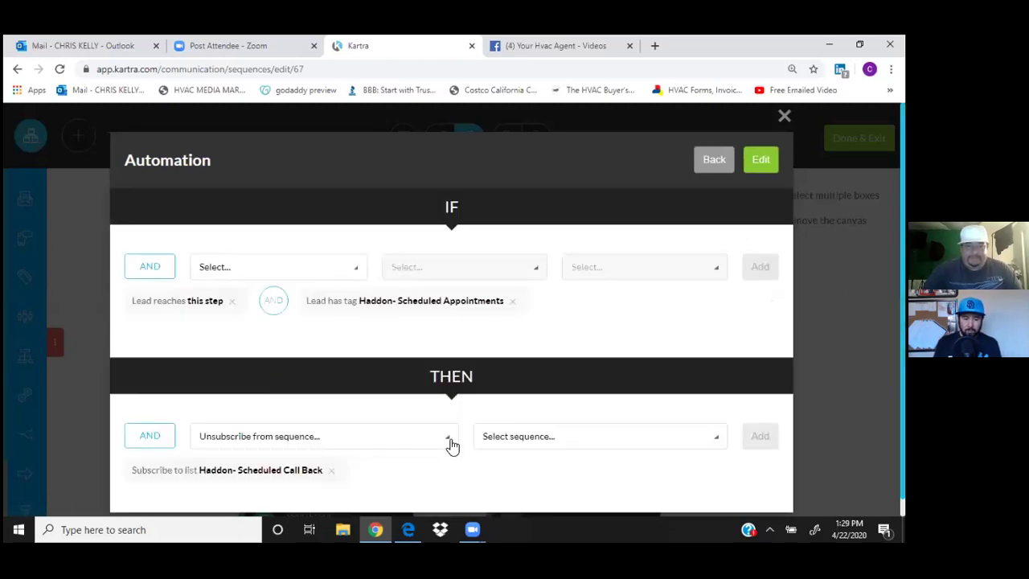
click(716, 441)
scroll(487, 453, down, 1)
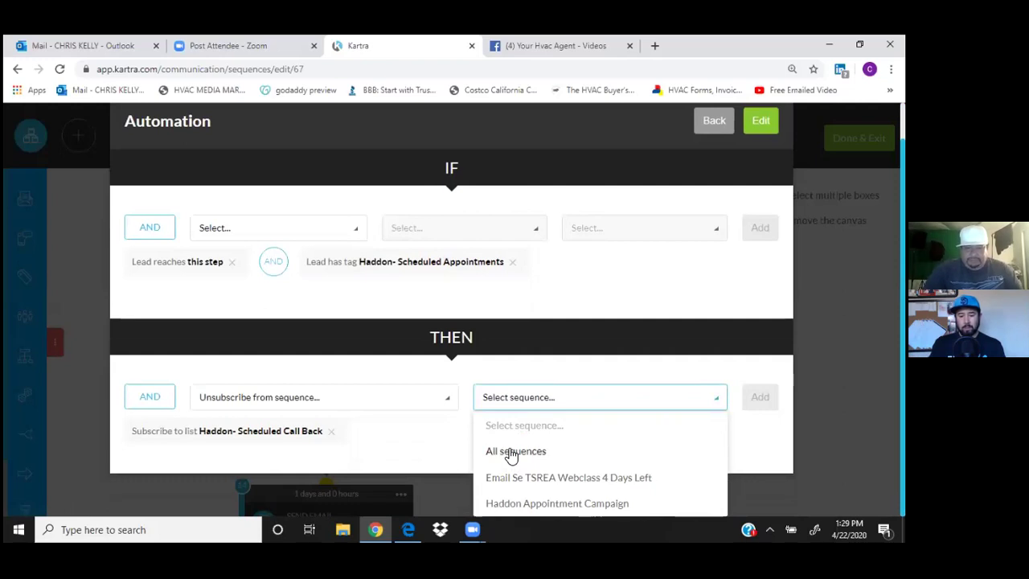
click(515, 504)
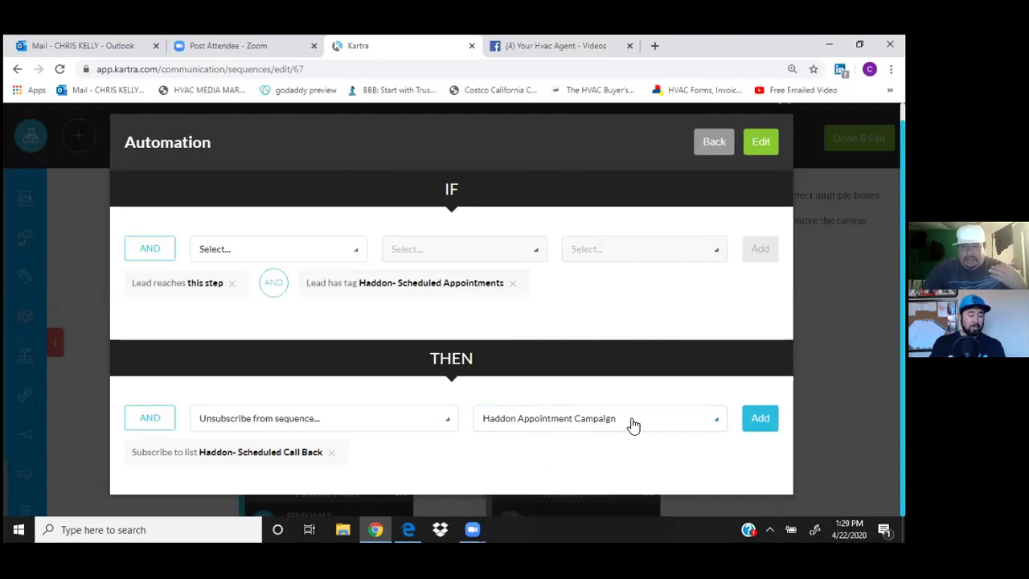
click(761, 419)
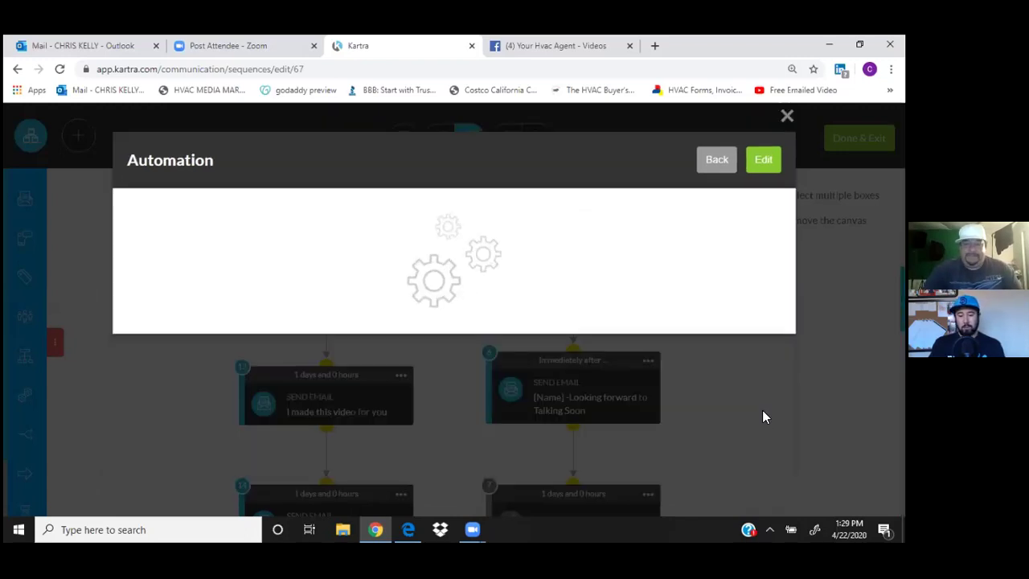
Save the updated automation rule and close the automation to return to the sequence canvas
scroll(748, 333, down, 1)
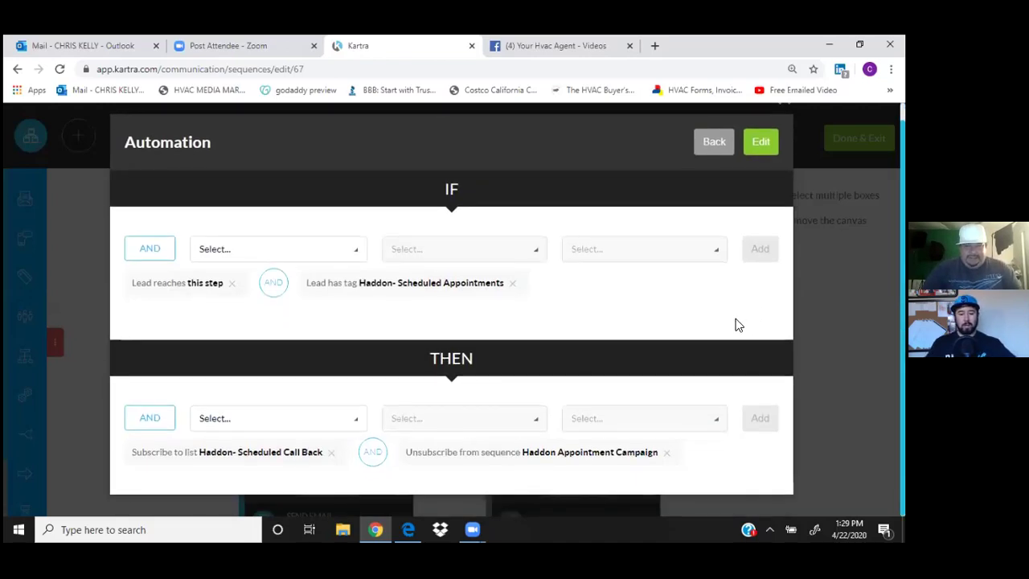
scroll(764, 237, up, 1)
click(764, 161)
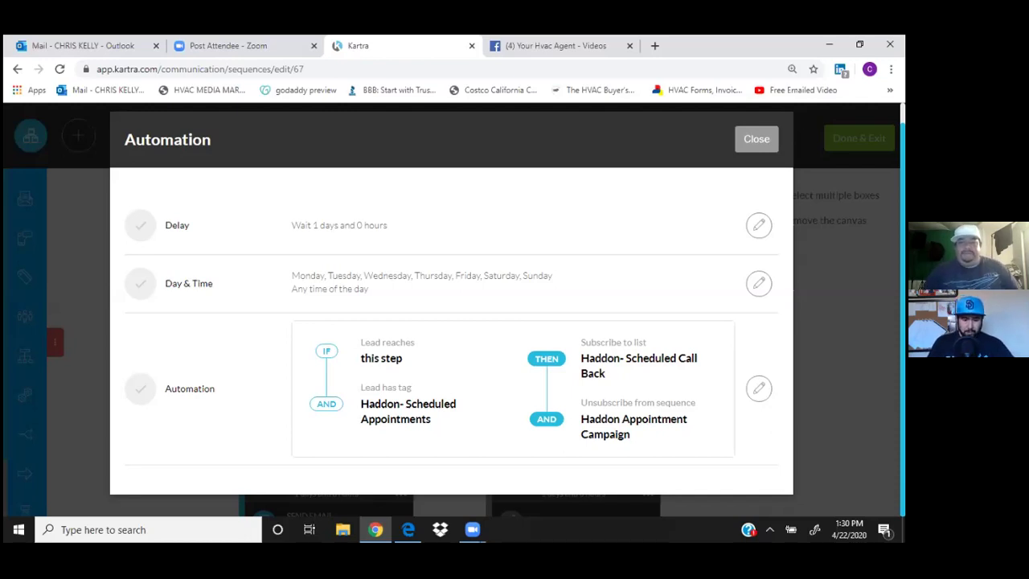
click(752, 139)
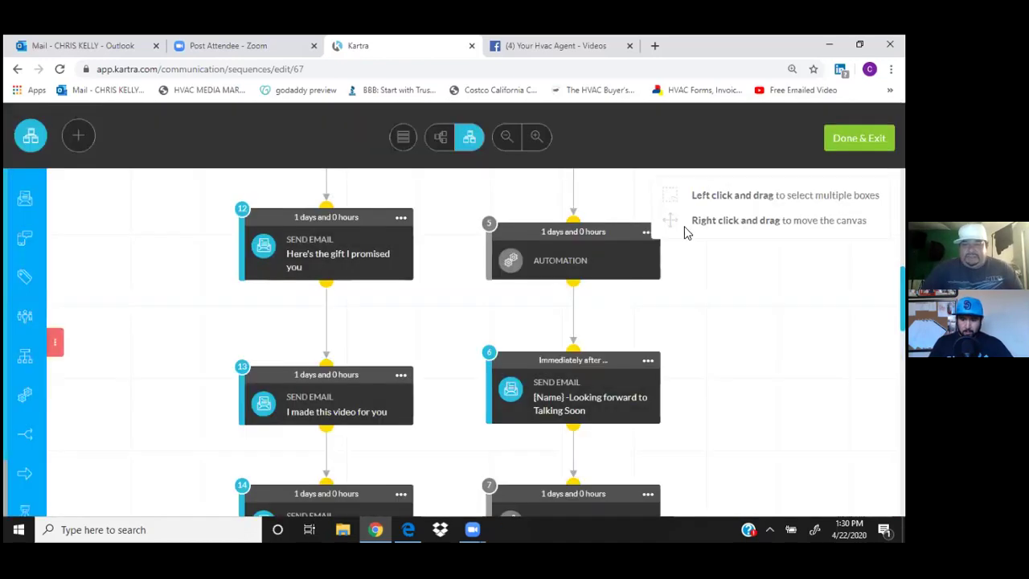
Edit the automation following the "Are you getting my emails?" email and add "Lead reaches this step" as its IF condition
scroll(684, 278, down, 3)
scroll(686, 278, down, 3)
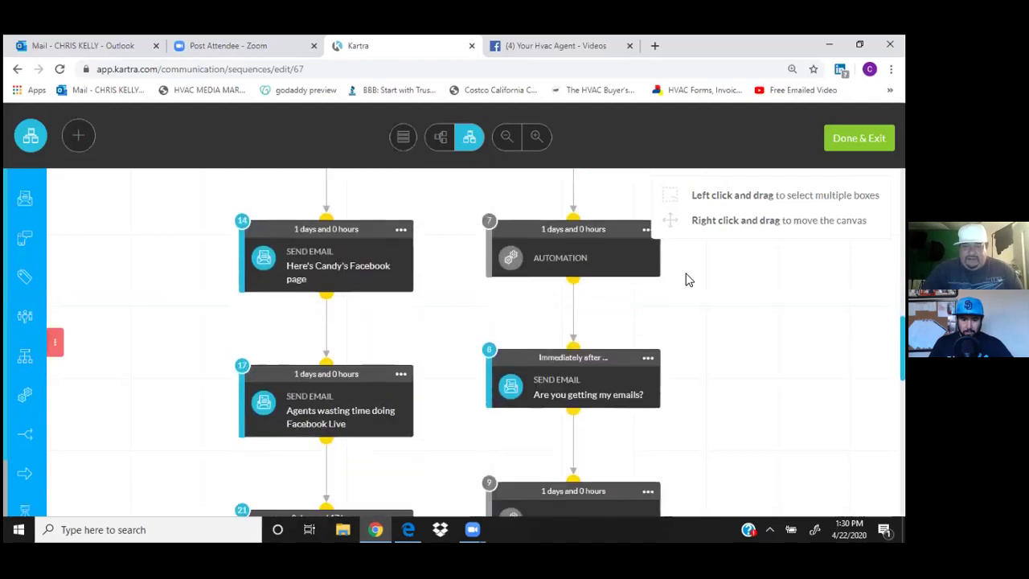
scroll(686, 278, down, 3)
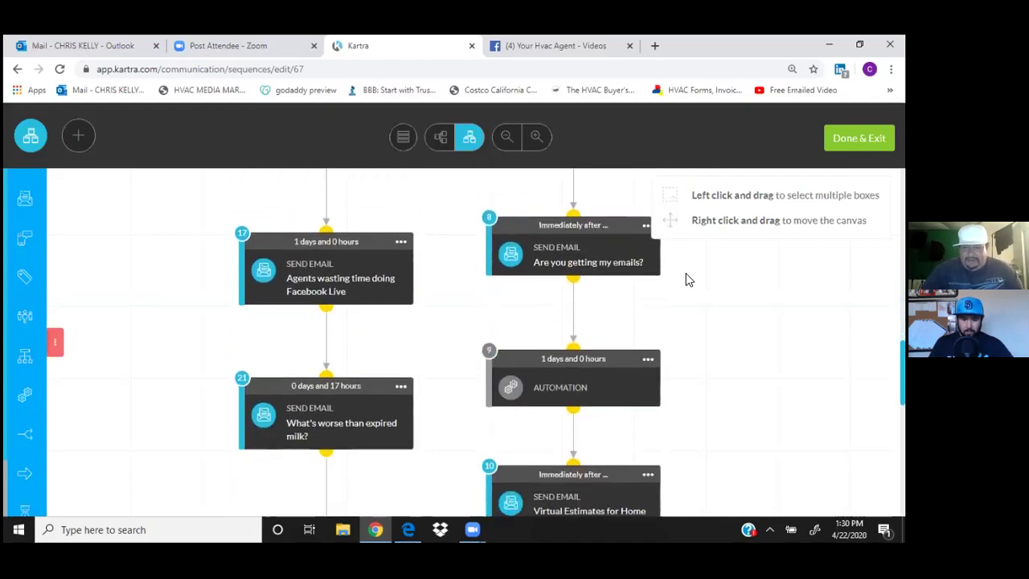
click(648, 361)
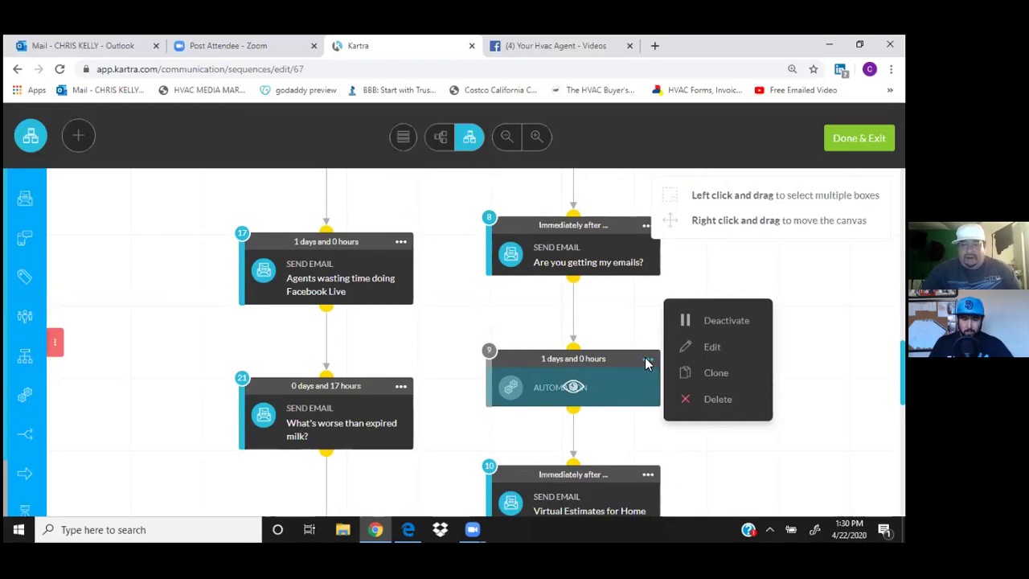
click(716, 350)
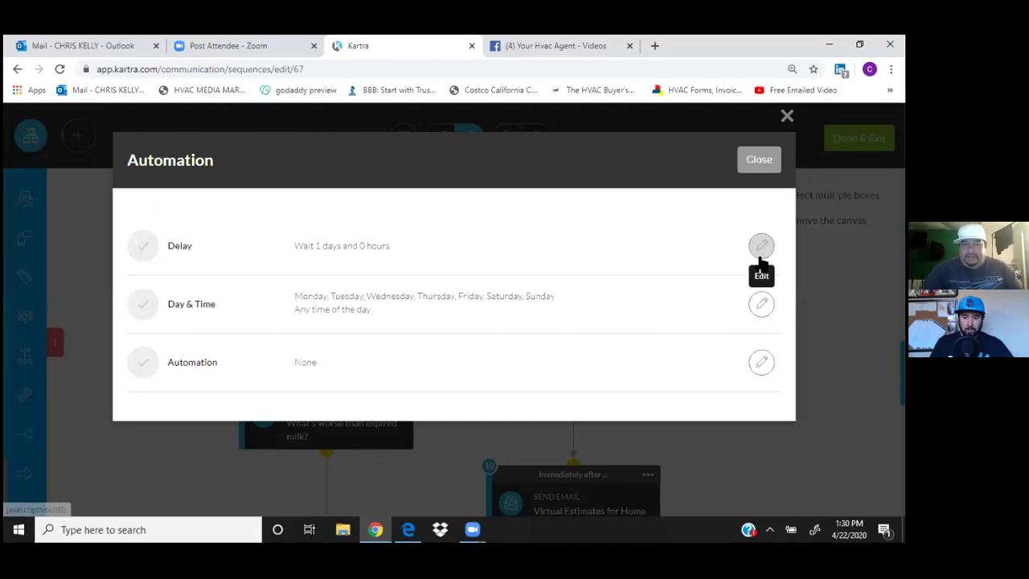
click(762, 363)
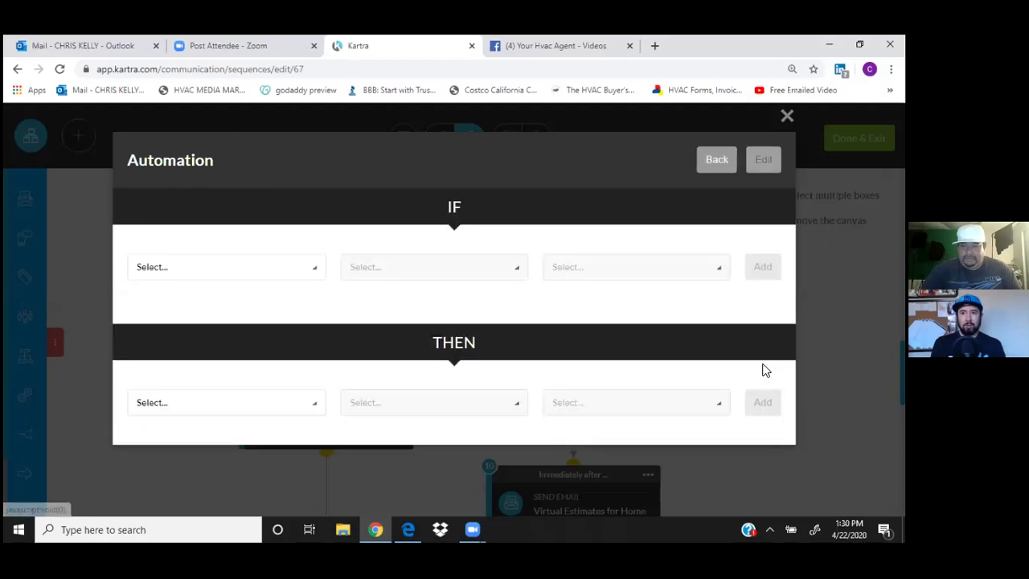
click(315, 269)
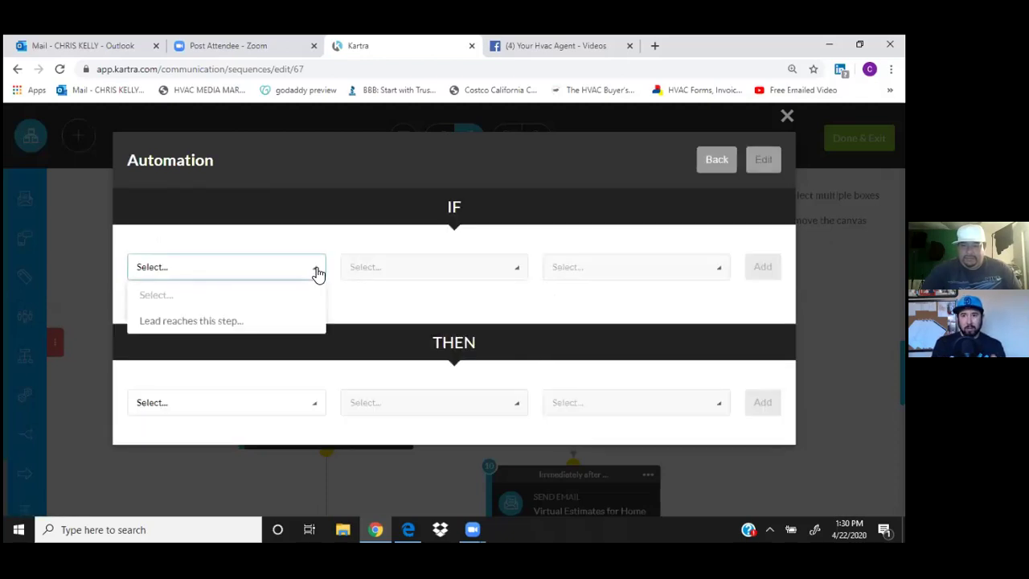
click(226, 322)
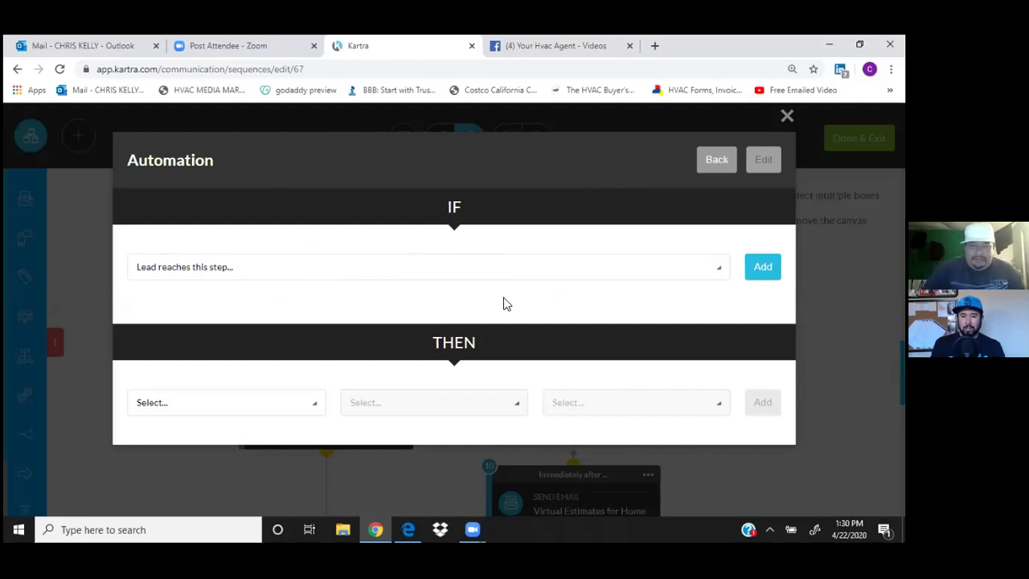
click(763, 268)
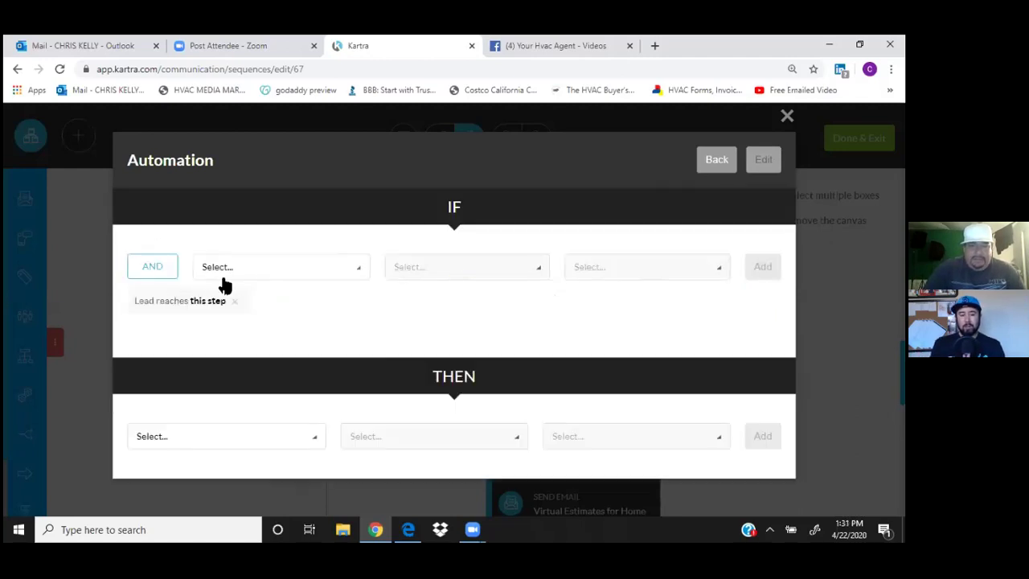
Look through the additional IF conditions and the available THEN actions without choosing any
click(356, 274)
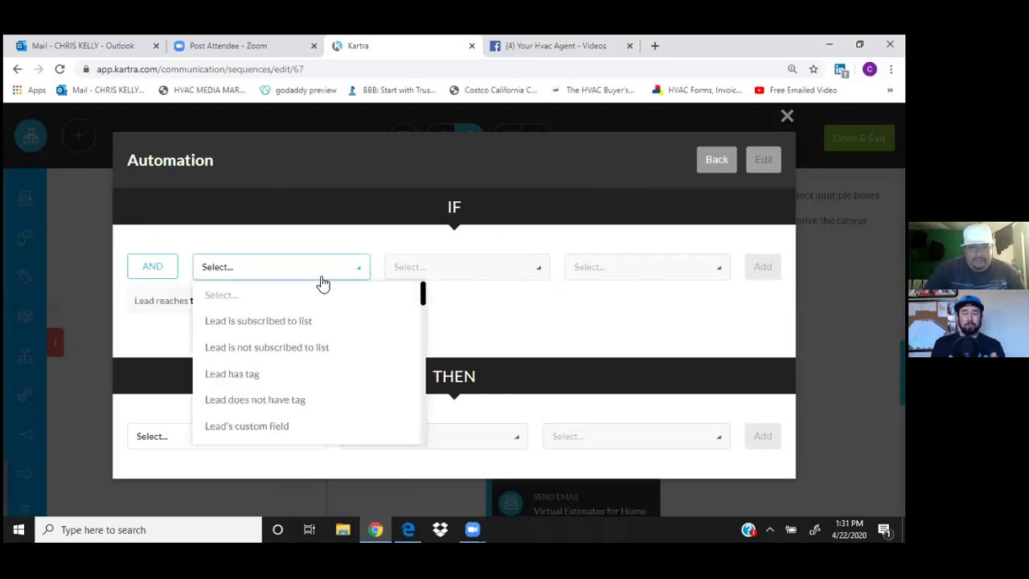
click(155, 334)
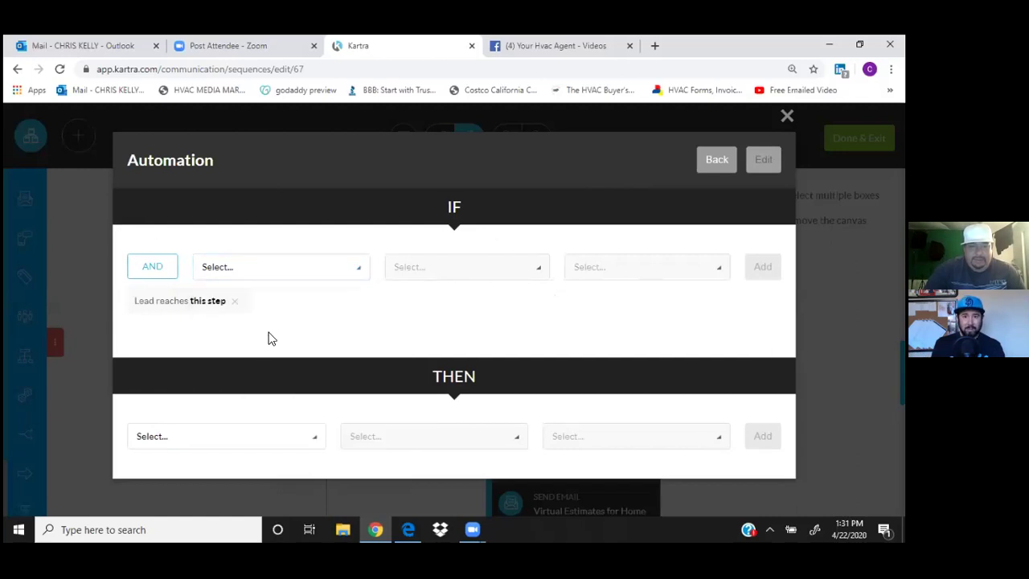
click(316, 441)
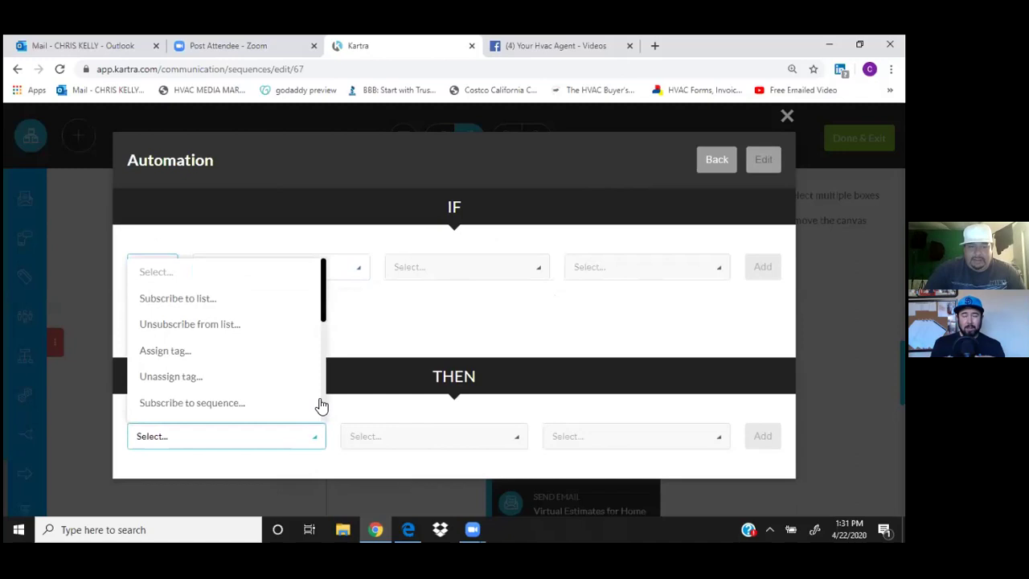
drag(324, 308, 325, 325)
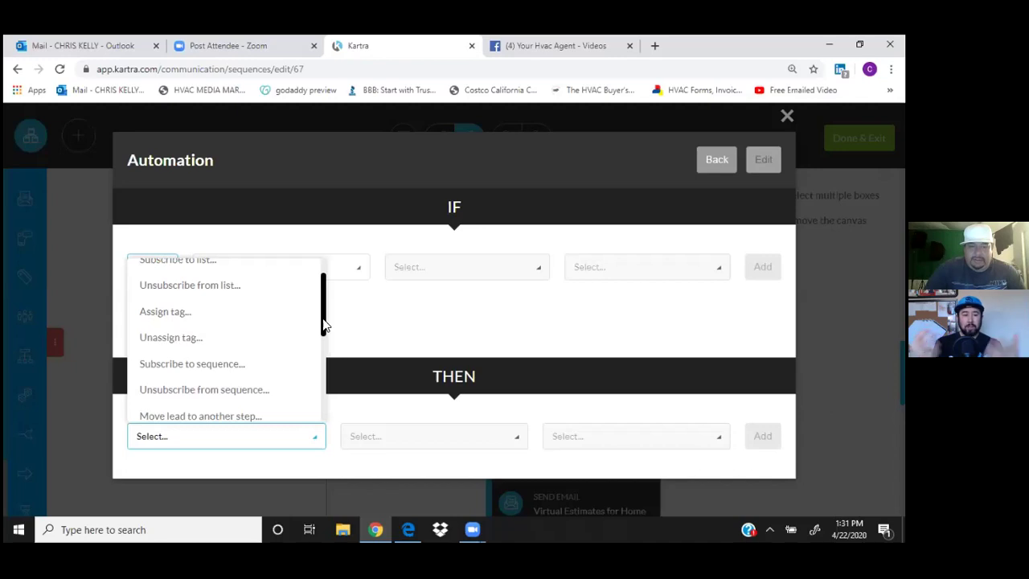
drag(324, 325, 314, 279)
click(366, 307)
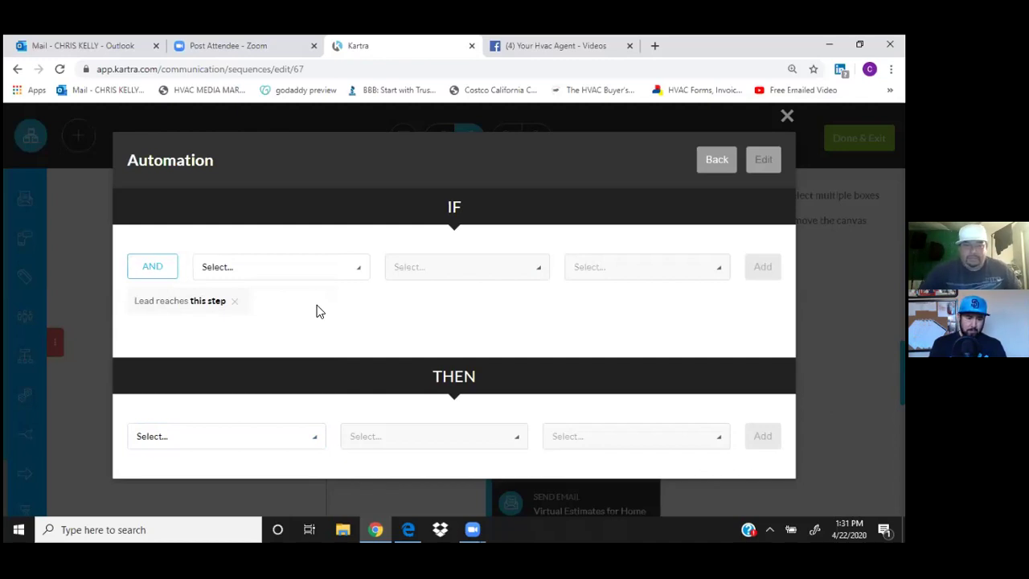
click(315, 442)
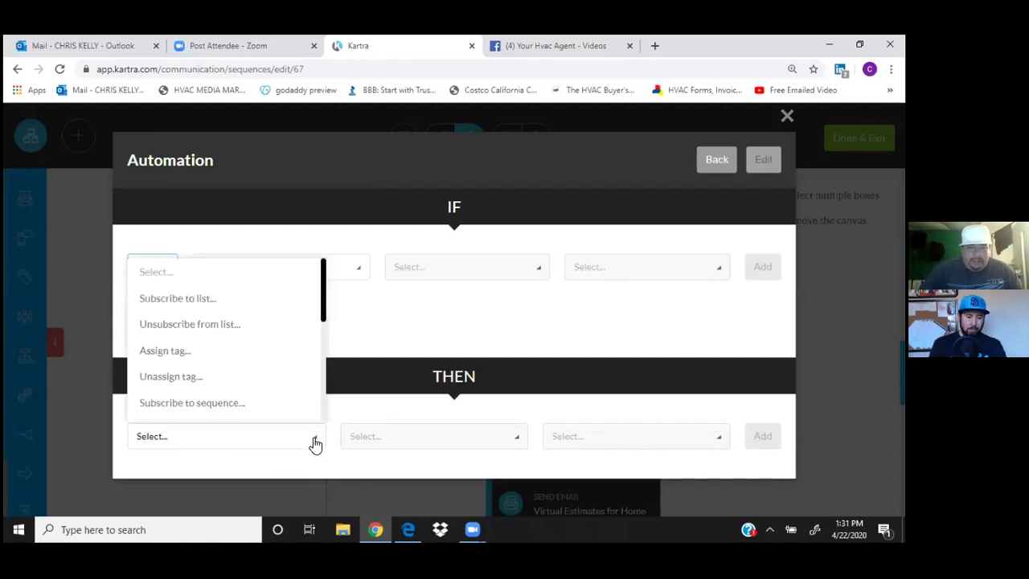
click(374, 315)
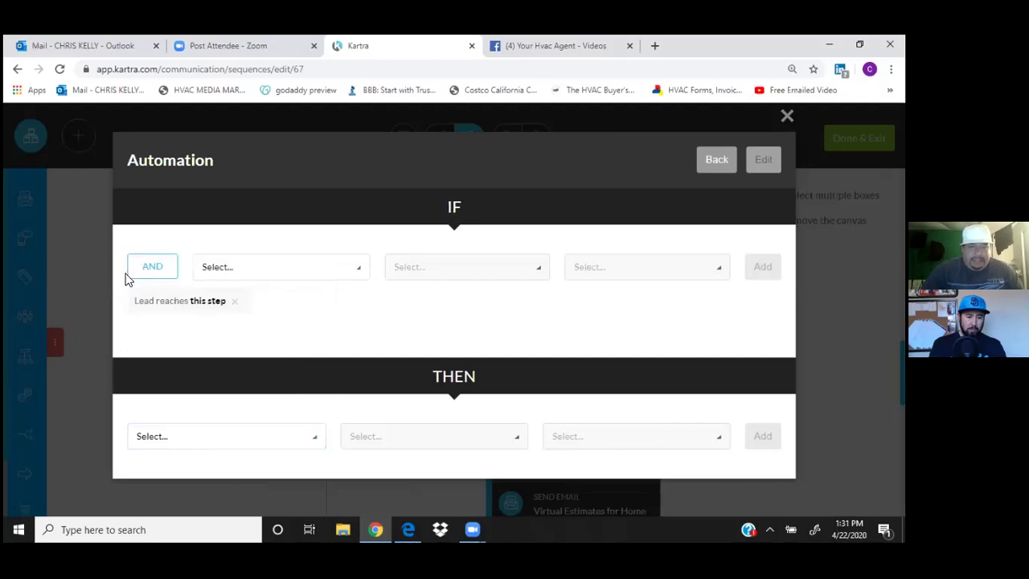
Require in a second IF condition that the lead has the Haddon- Scheduled Appointments tag from the Haddon Appointment Campaign category
click(362, 274)
scroll(374, 333, down, 1)
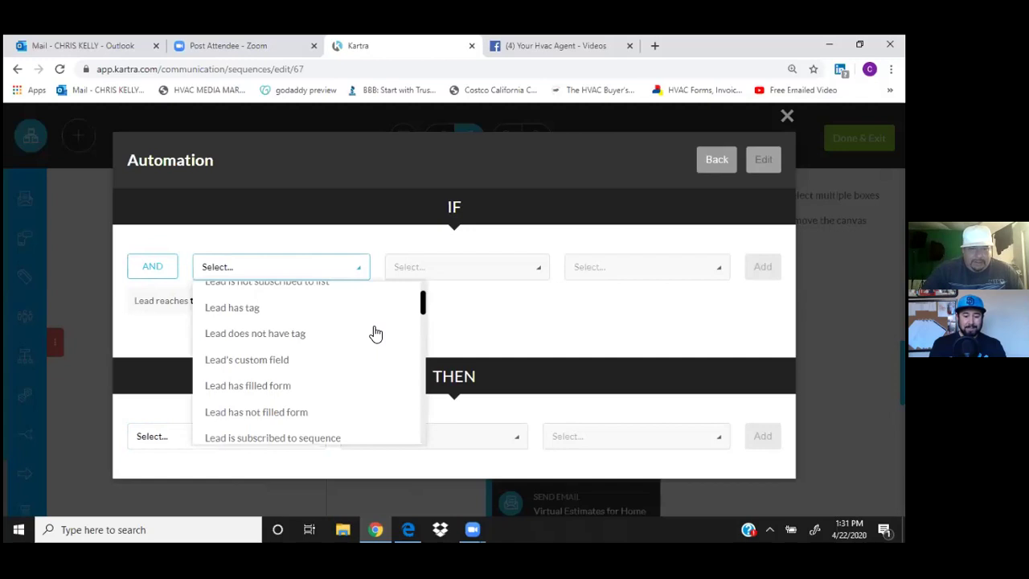
scroll(375, 332, down, 1)
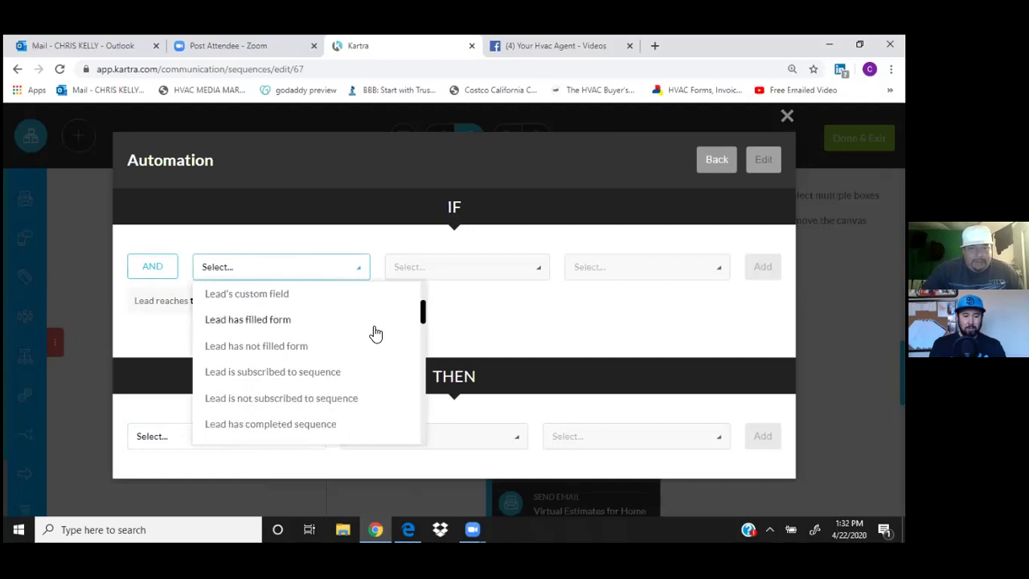
scroll(375, 333, up, 1)
click(224, 312)
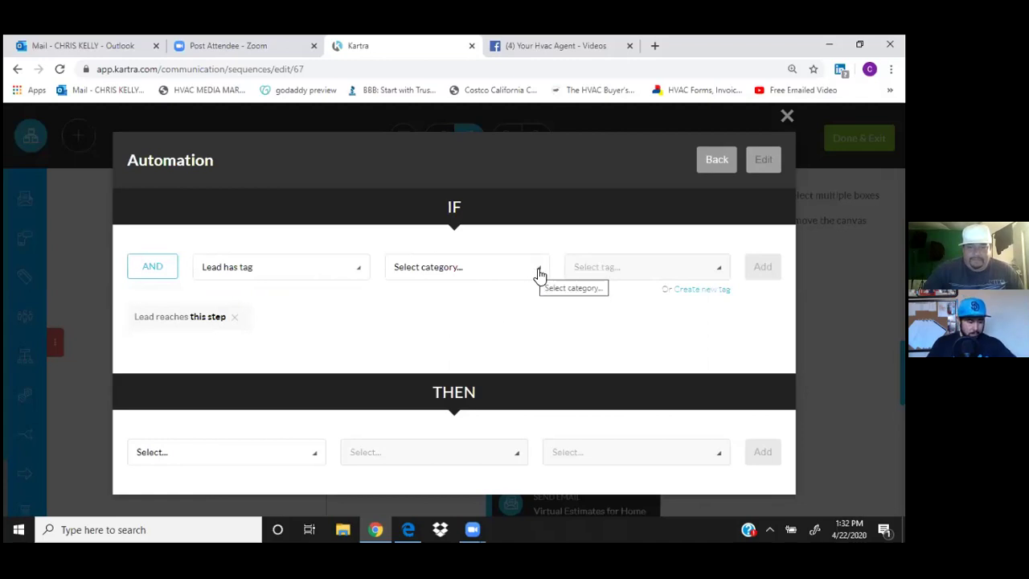
click(533, 275)
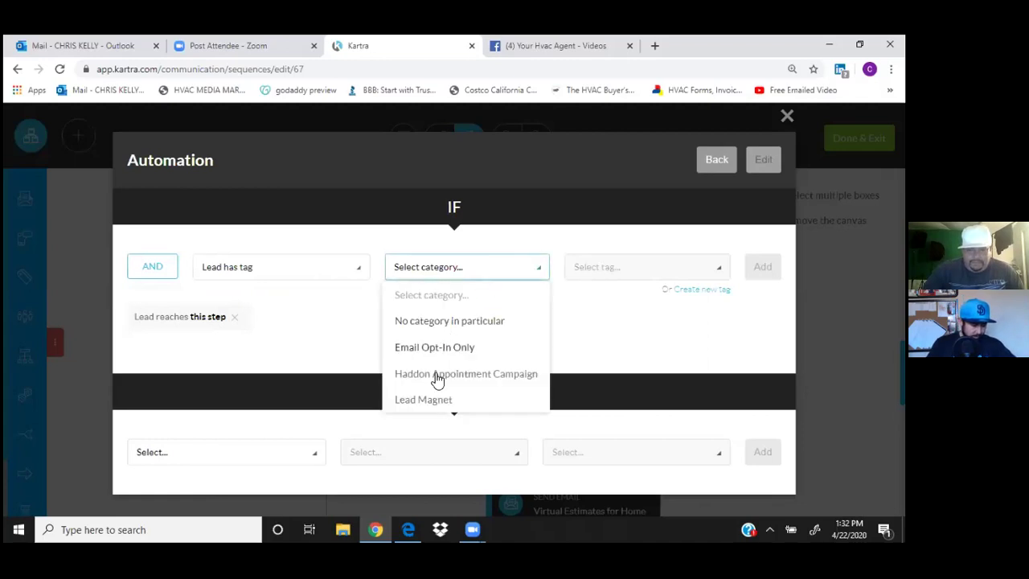
click(505, 376)
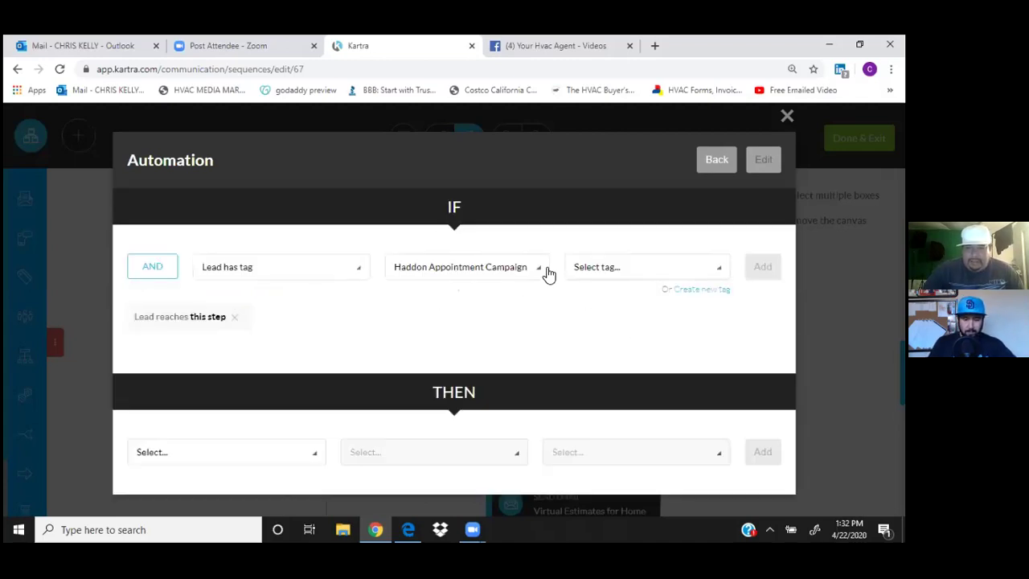
click(544, 274)
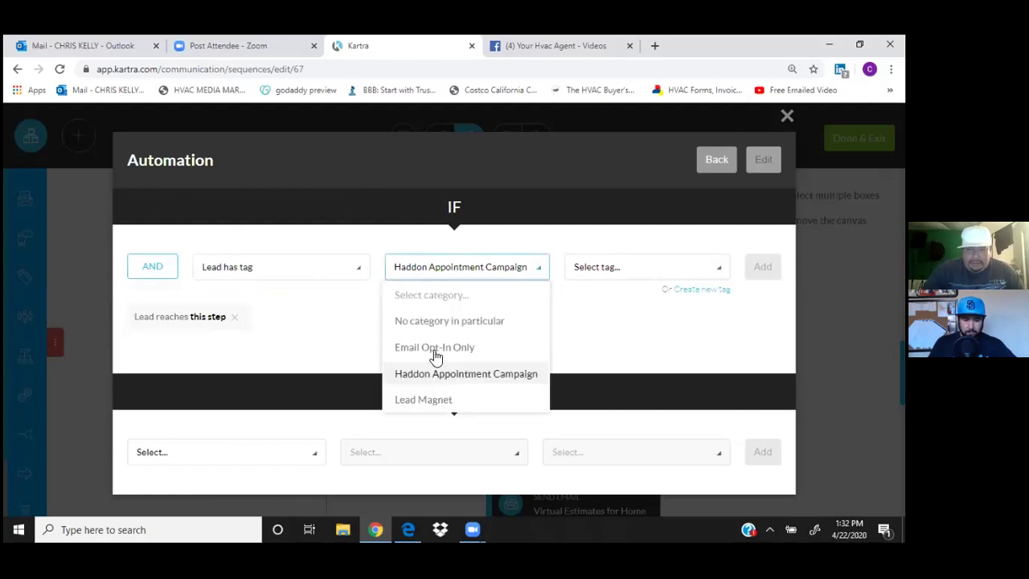
click(454, 376)
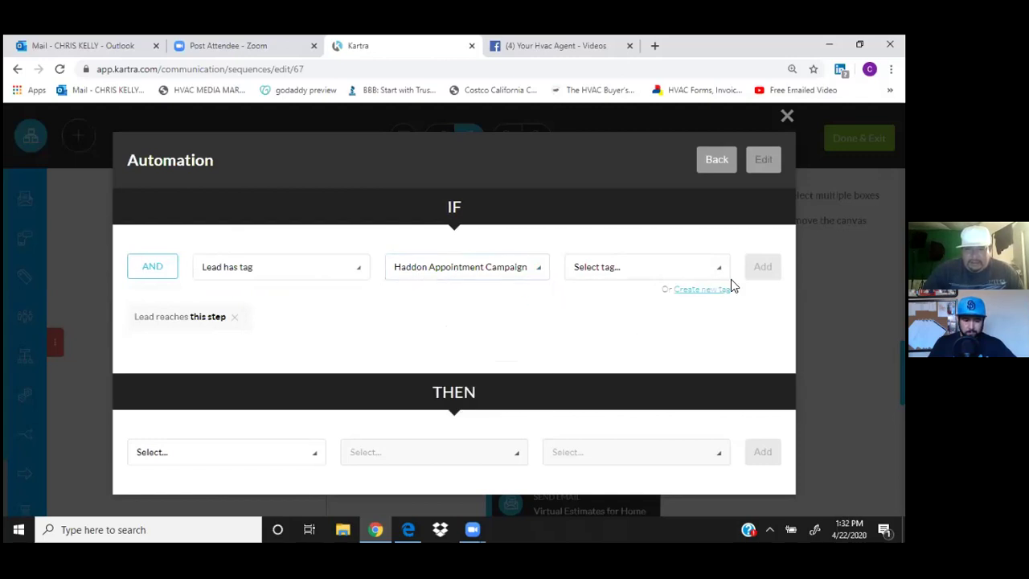
click(722, 270)
click(666, 351)
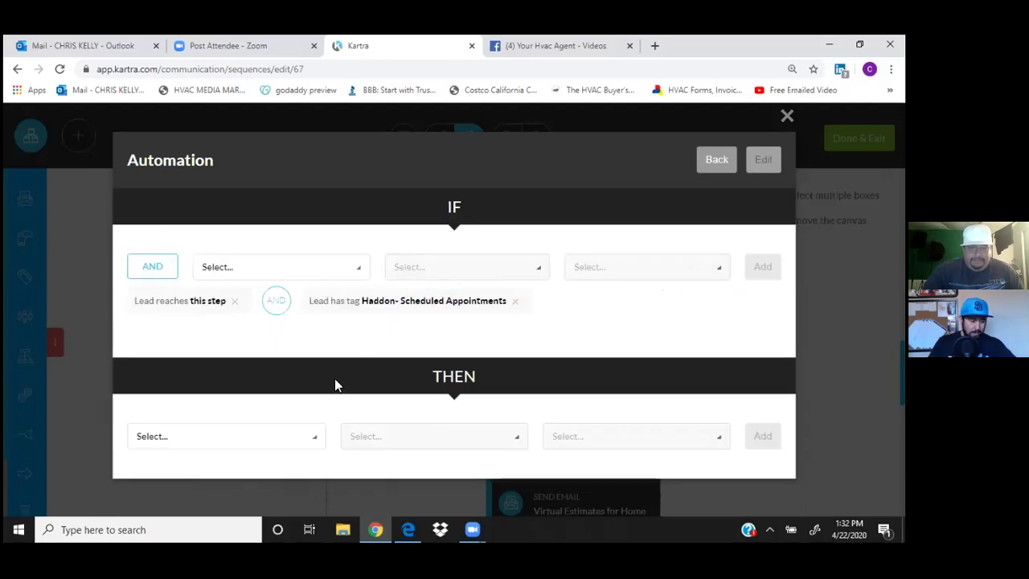
Add a THEN action that subscribes the lead to the Haddon- Scheduled Call Back list
click(313, 441)
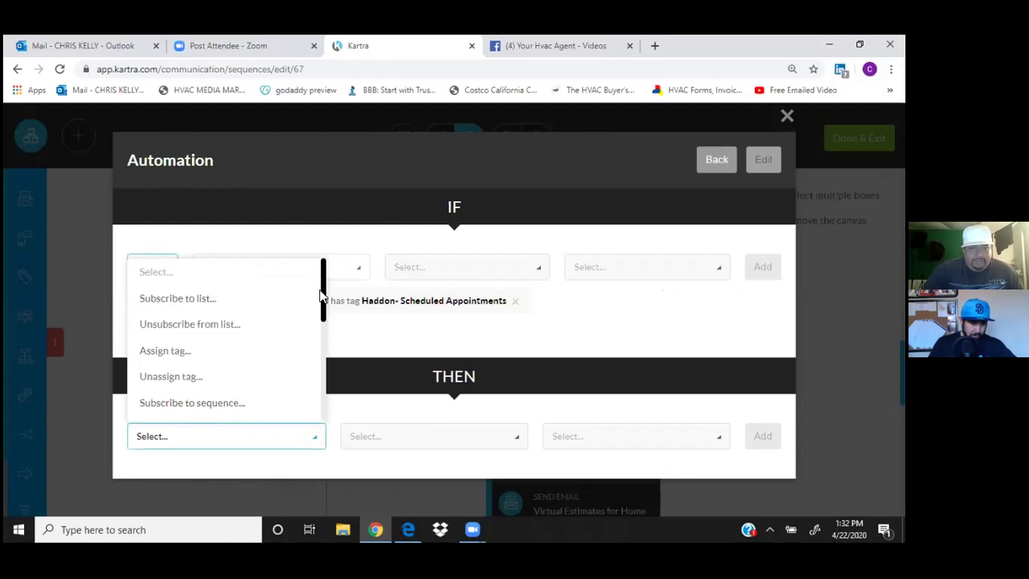
click(203, 298)
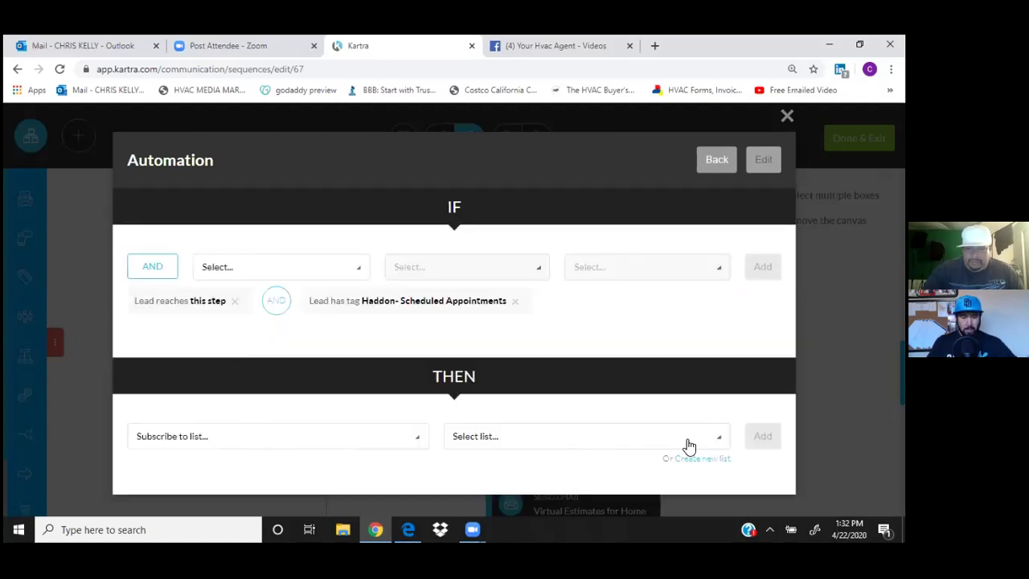
click(722, 439)
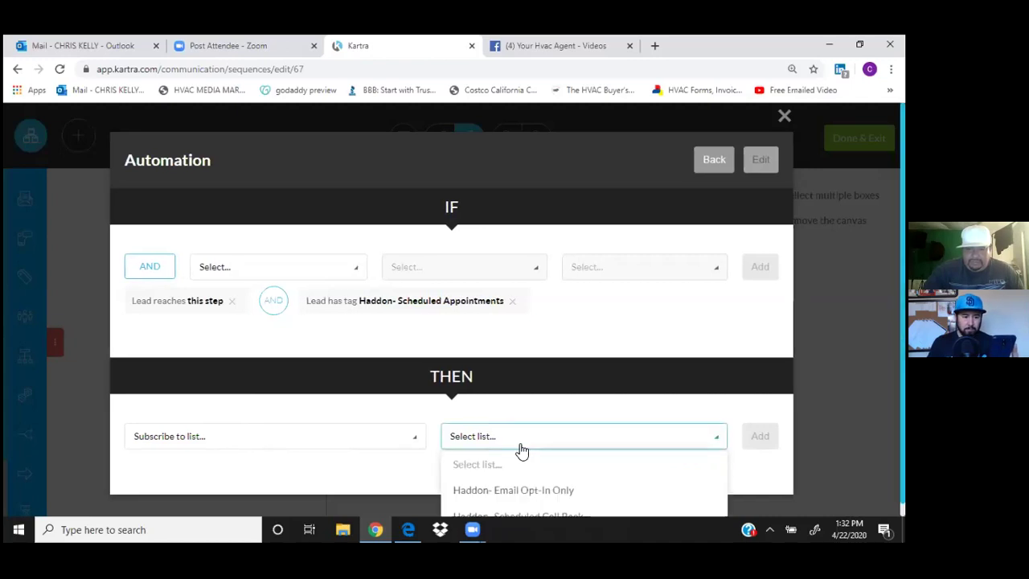
scroll(521, 450, down, 1)
click(493, 501)
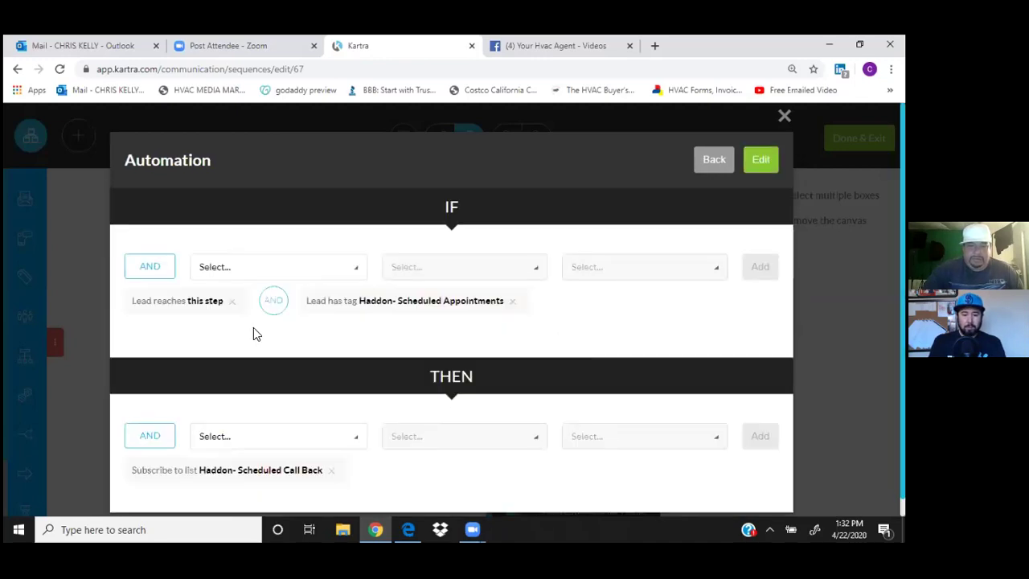
Add a second THEN action that unsubscribes the lead from the Haddon Appointment Campaign sequence
scroll(718, 392, down, 1)
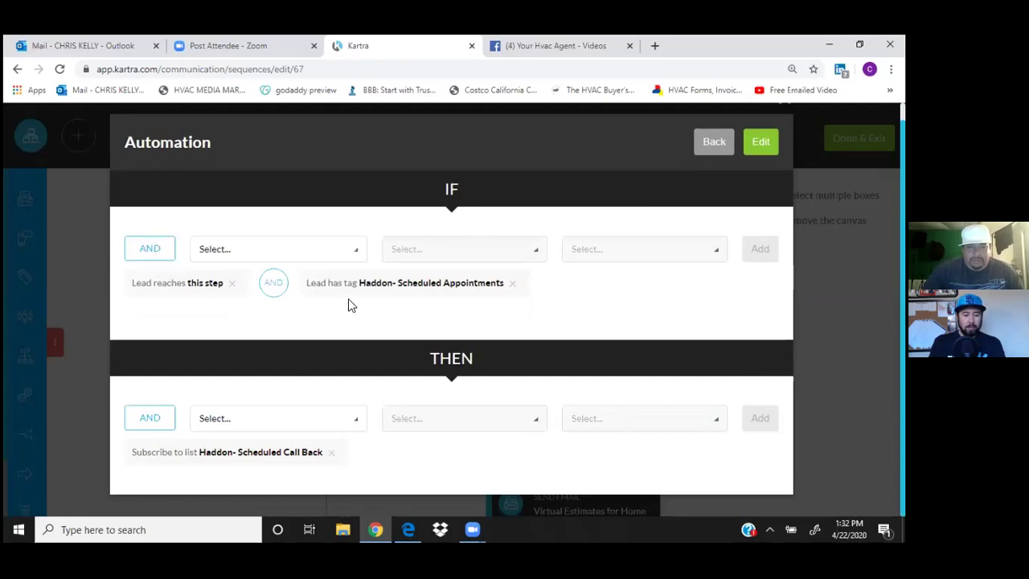
click(360, 419)
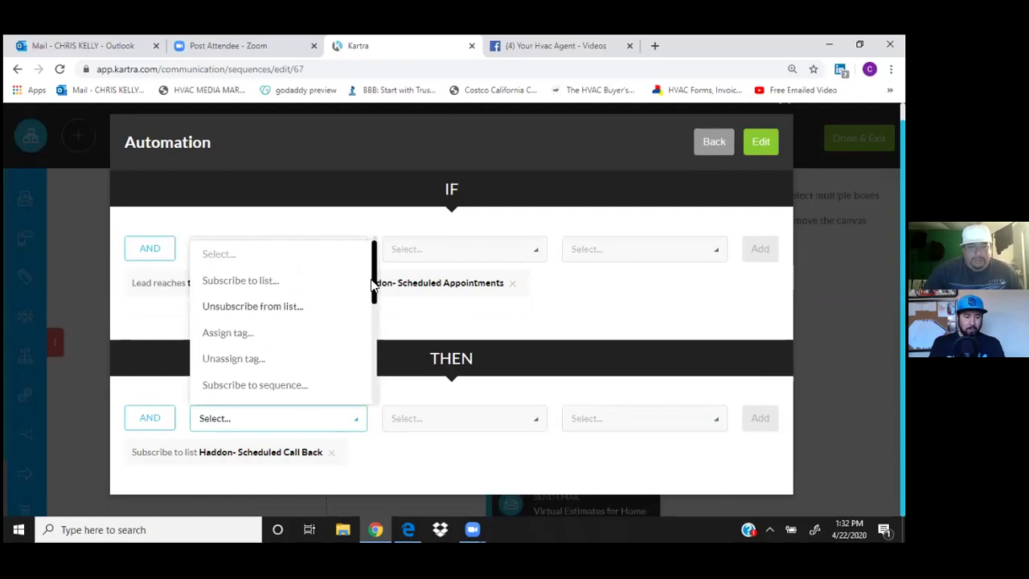
drag(376, 277, 373, 299)
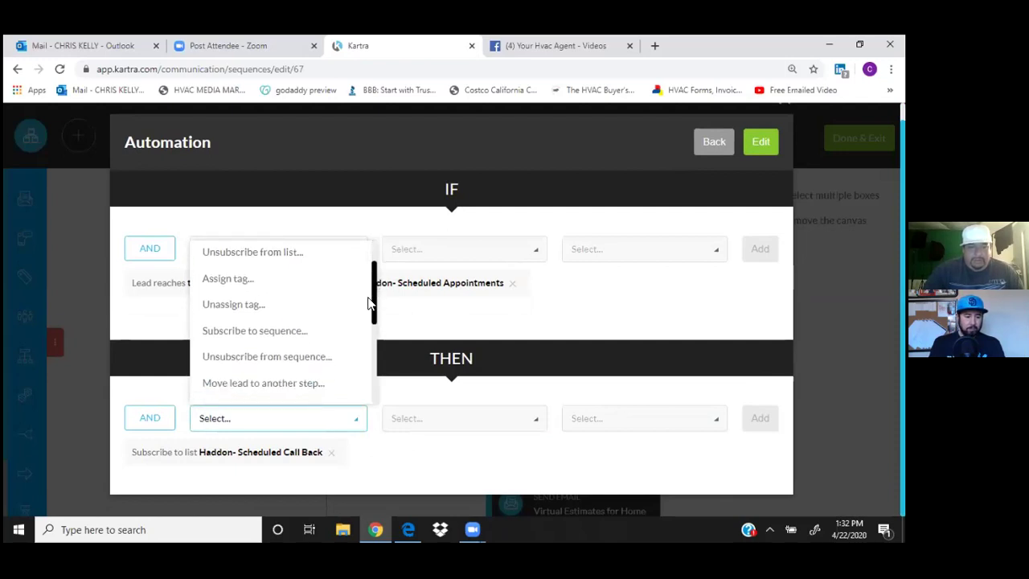
click(276, 355)
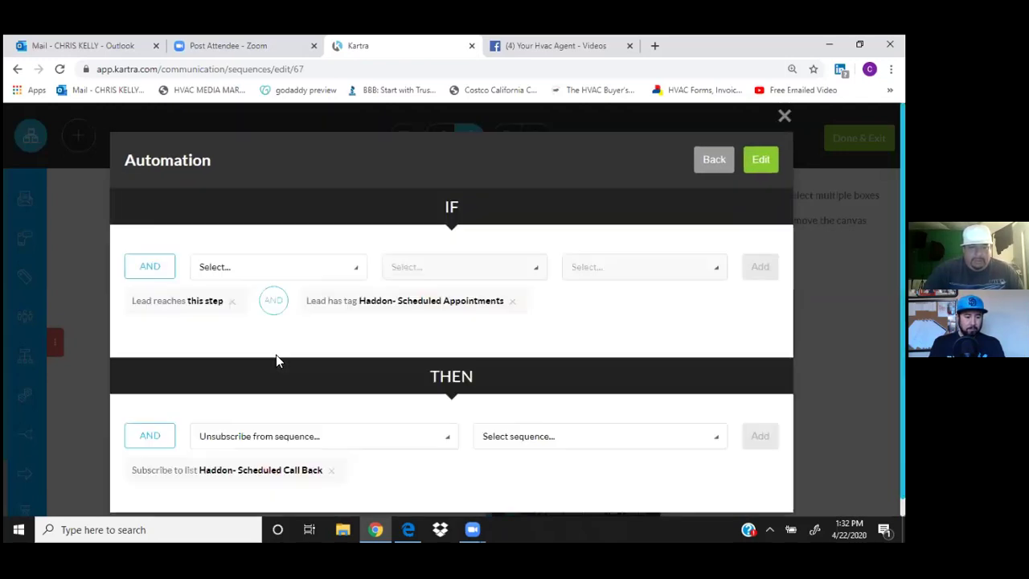
click(715, 442)
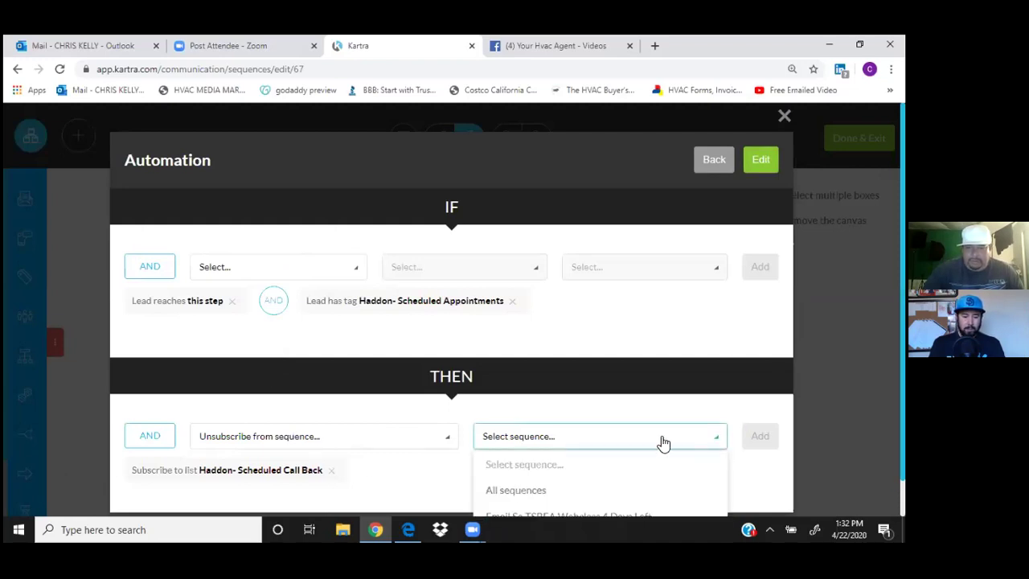
scroll(514, 469, down, 1)
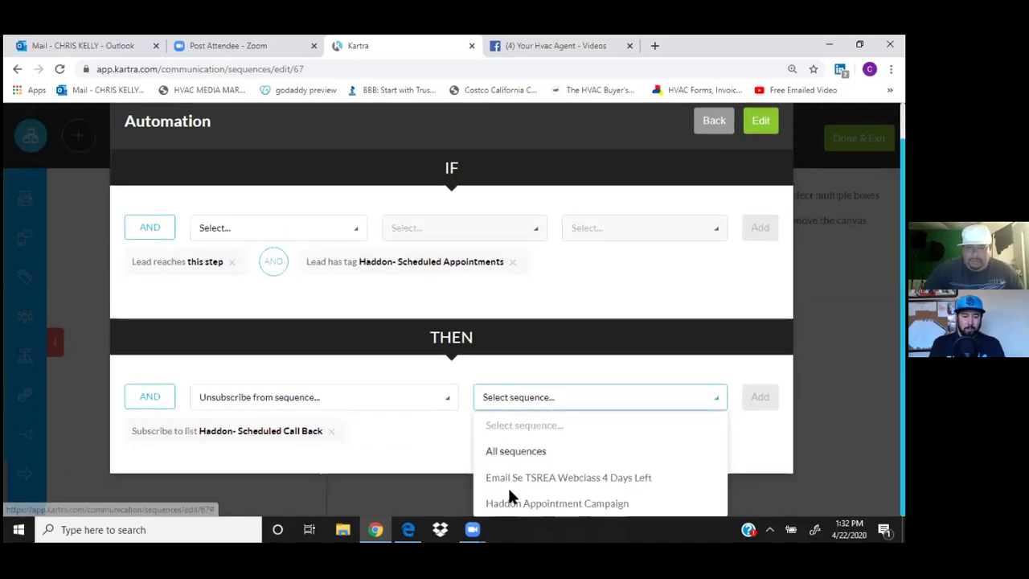
click(557, 504)
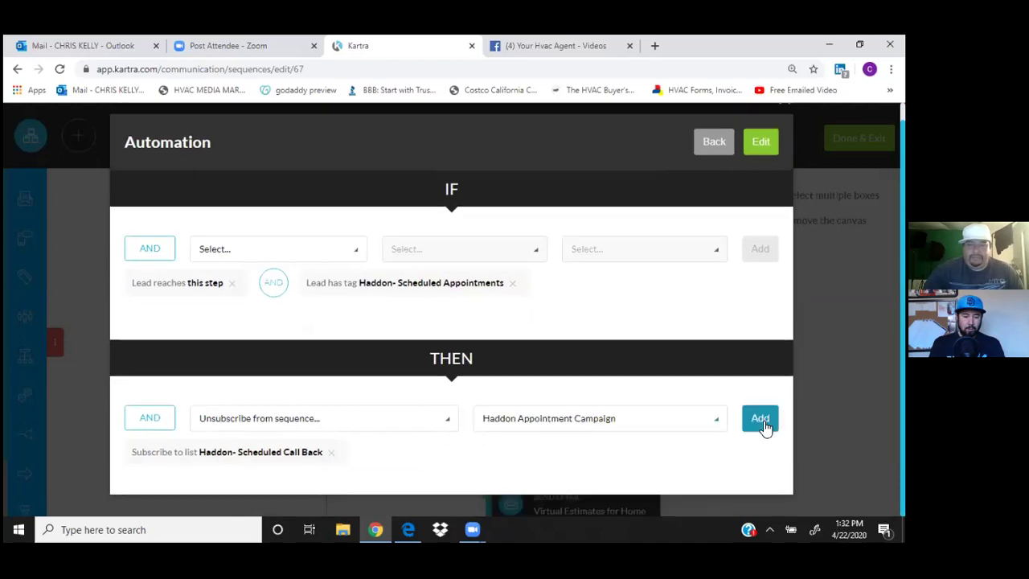
click(759, 419)
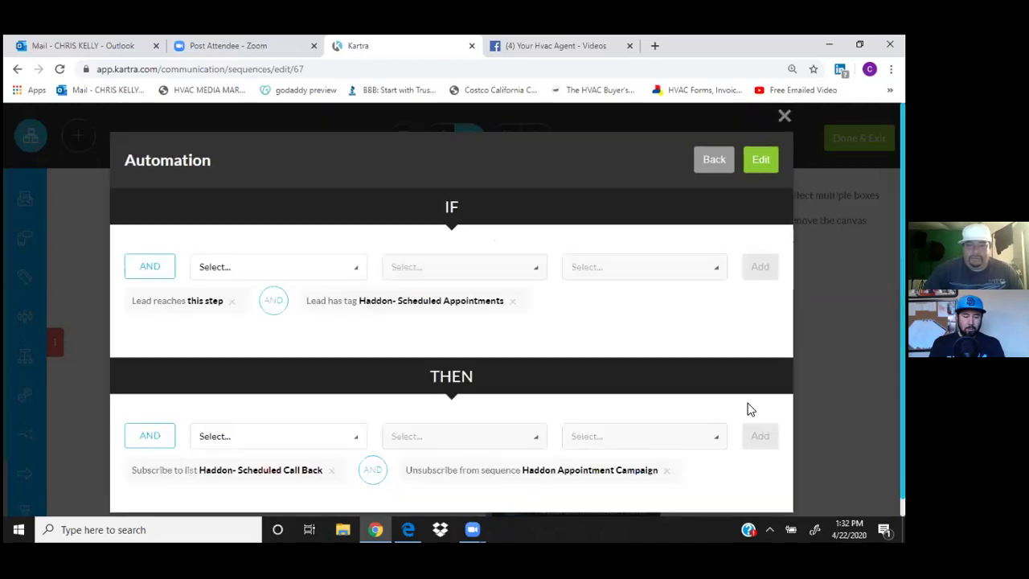
Save the edited automation rule and close the automation to return to the sequence canvas
scroll(731, 290, down, 1)
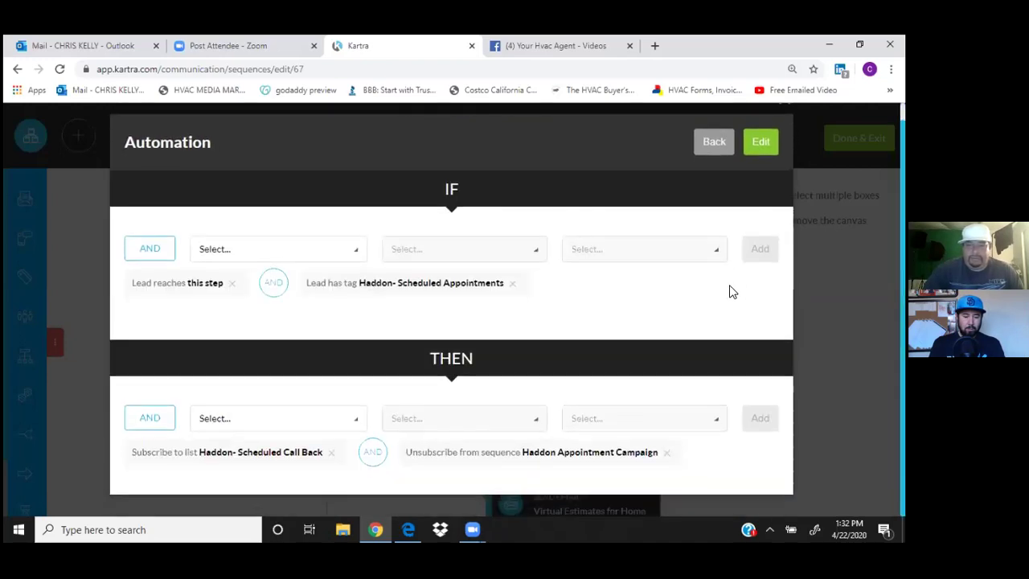
click(761, 145)
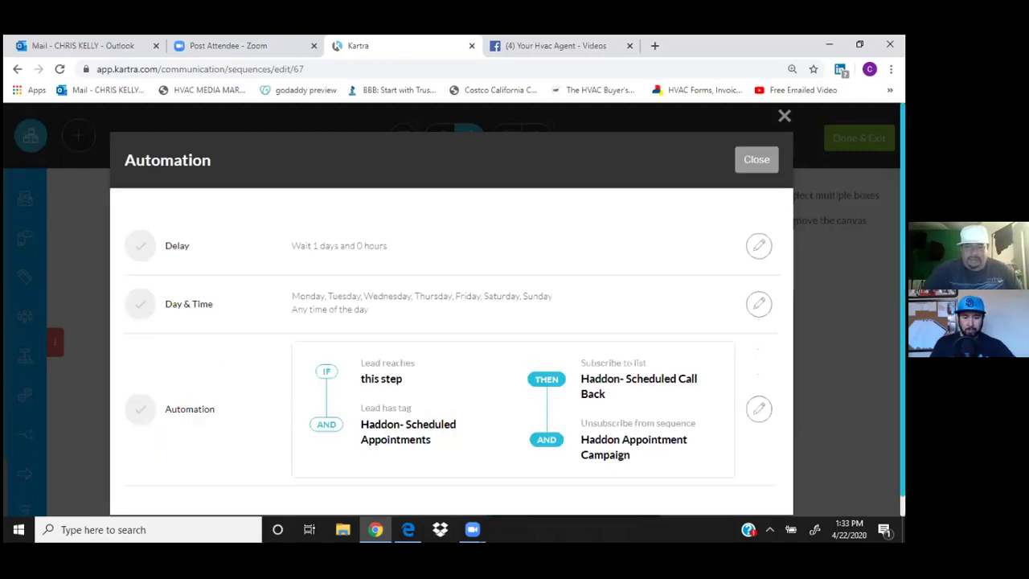
scroll(611, 344, down, 1)
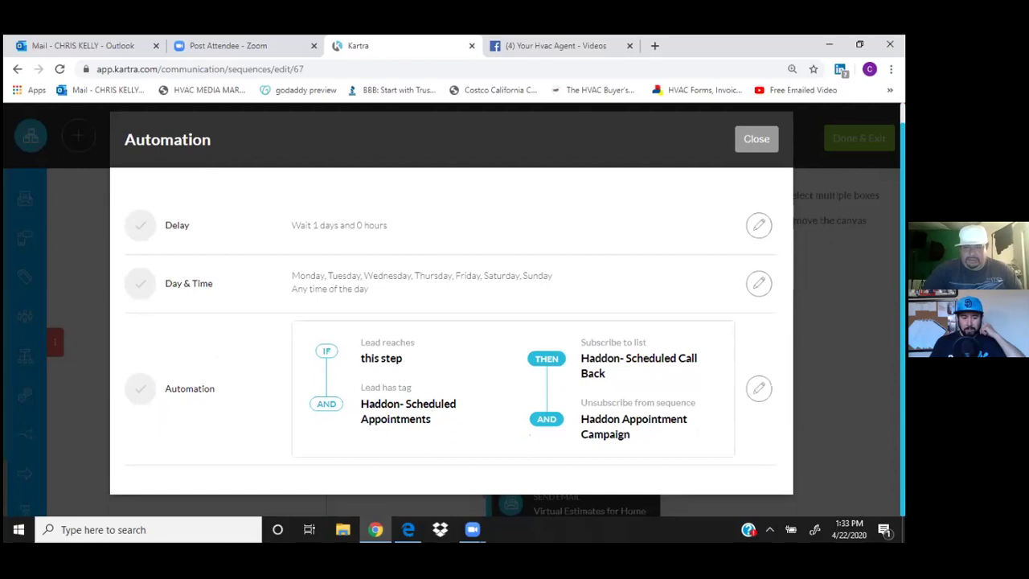
click(745, 148)
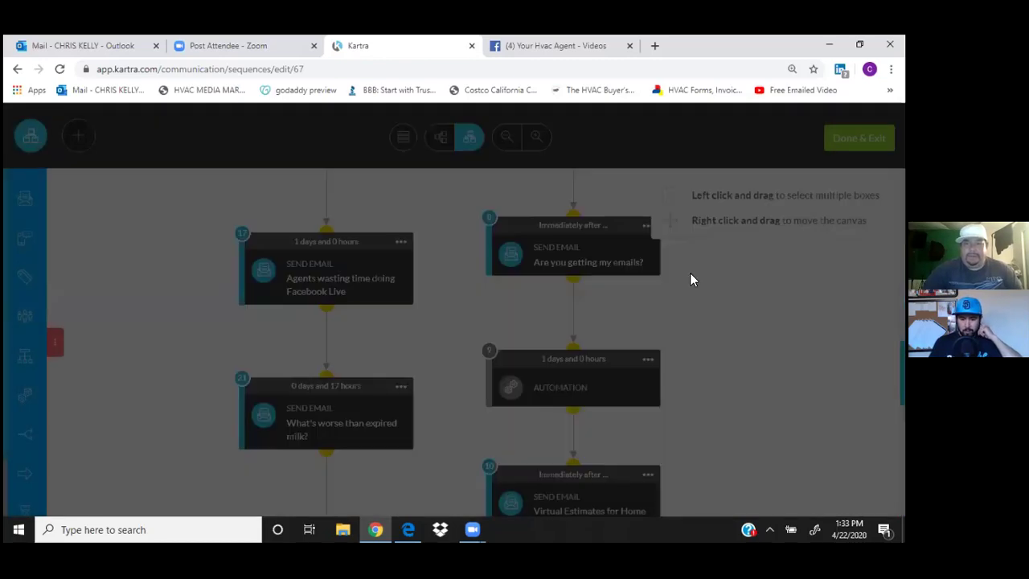
Edit the automation following the "Virtual Estimates for Home Purifier" email and add "Lead reaches this step" as its IF condition
scroll(678, 357, down, 5)
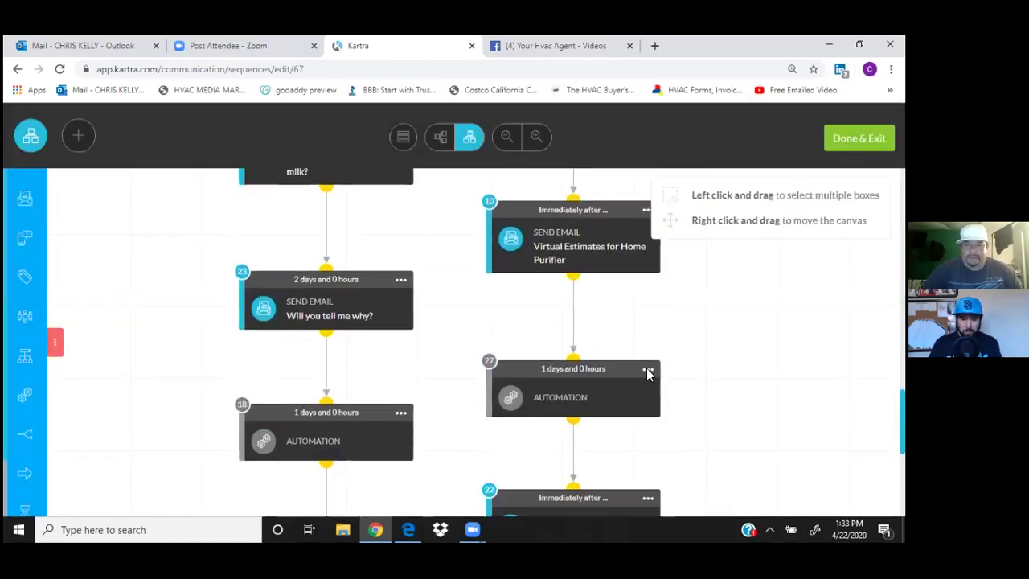
click(648, 371)
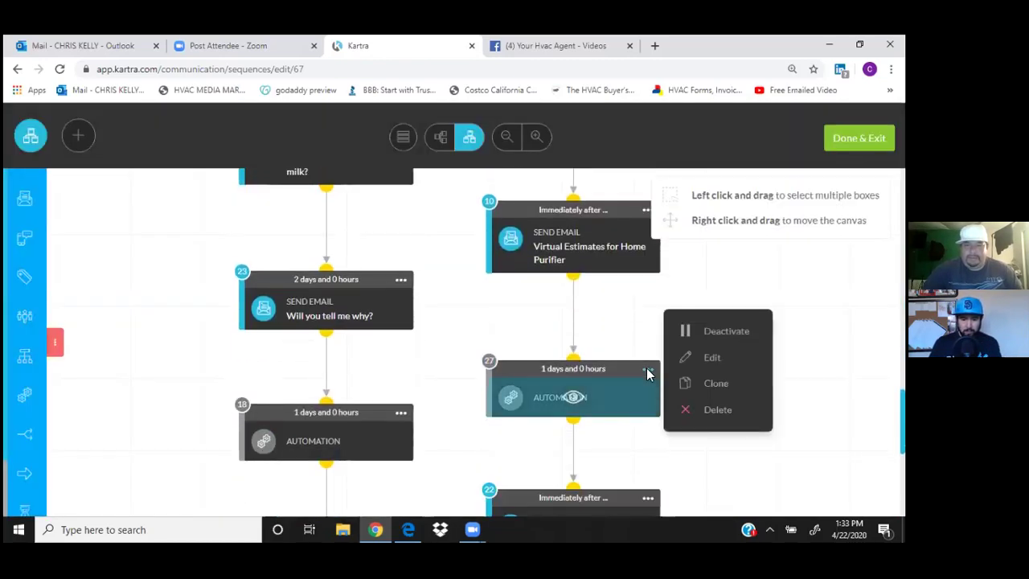
click(712, 358)
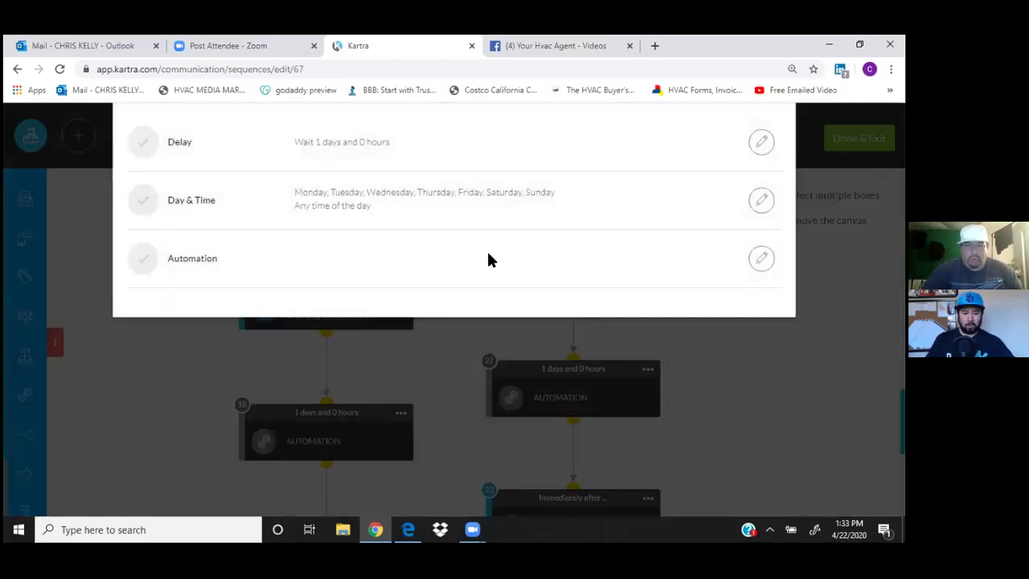
click(762, 259)
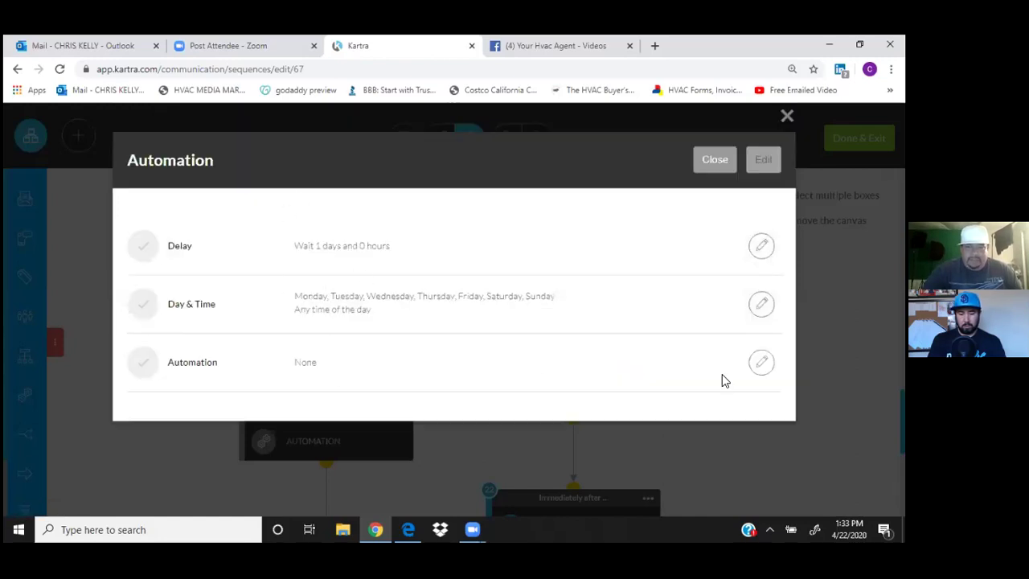
click(761, 362)
click(314, 272)
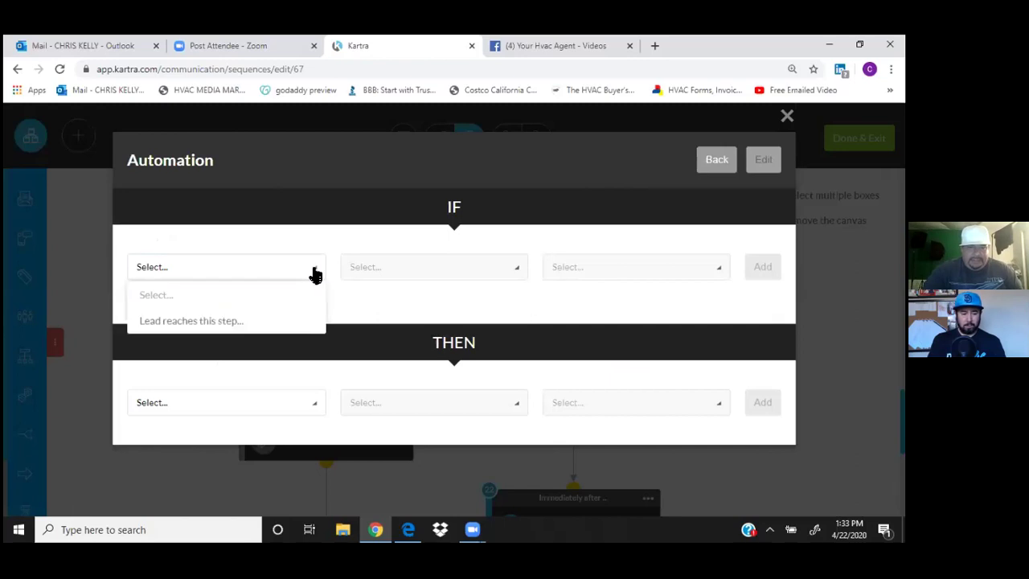
click(219, 322)
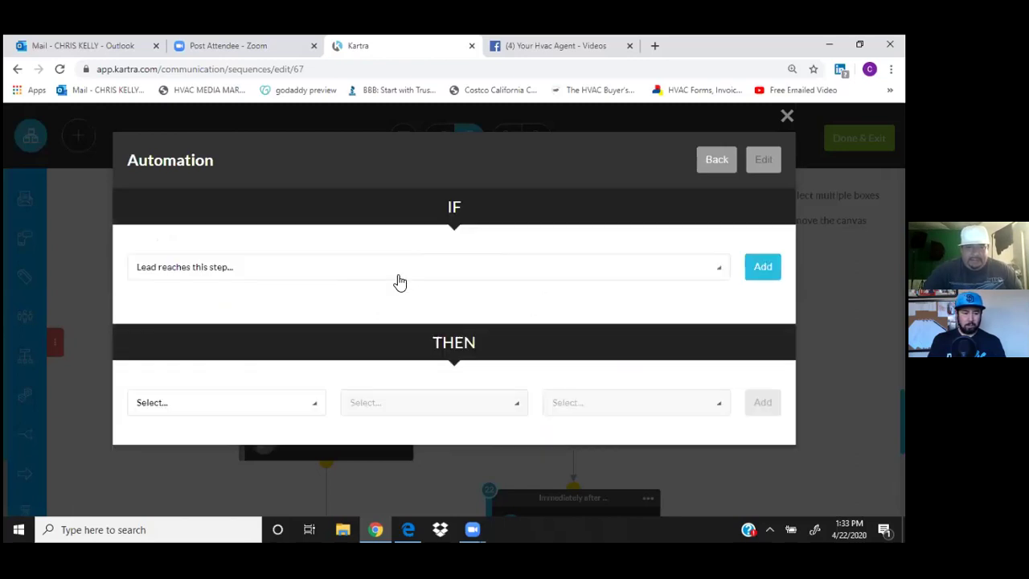
click(766, 269)
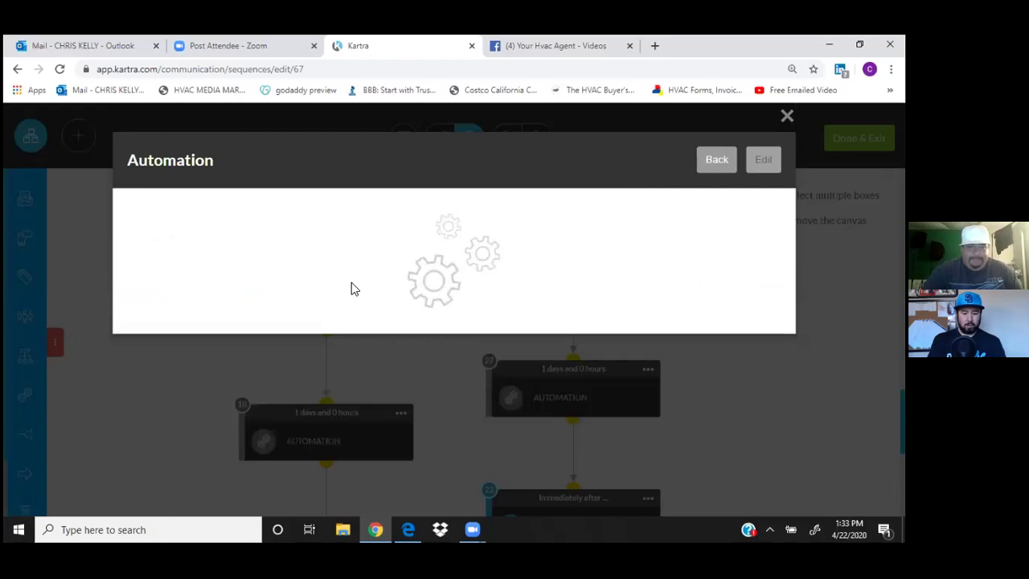
Add a second IF condition requiring the Haddon- Scheduled Appointments tag from the Haddon Appointment Campaign category
click(359, 275)
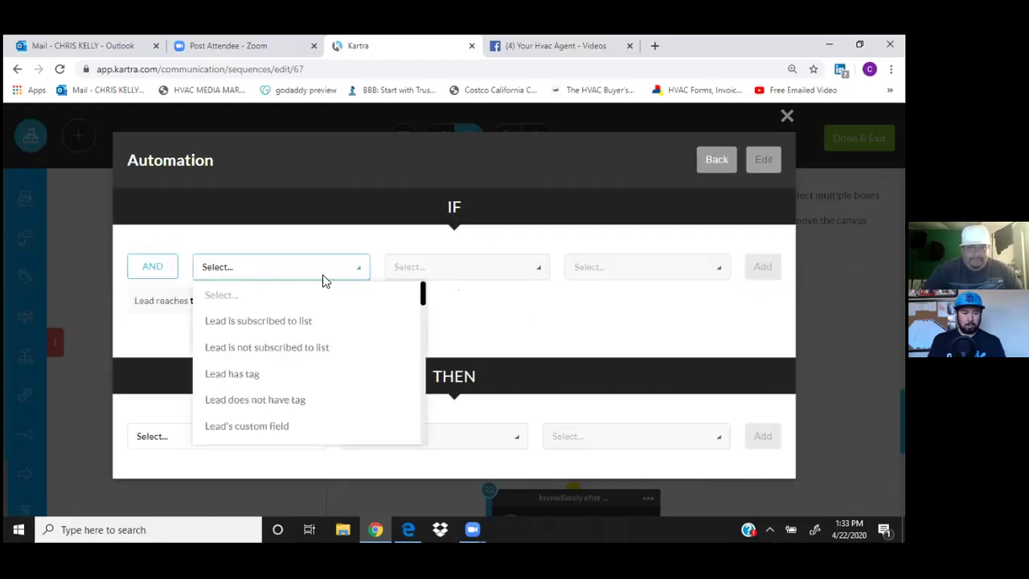
click(248, 375)
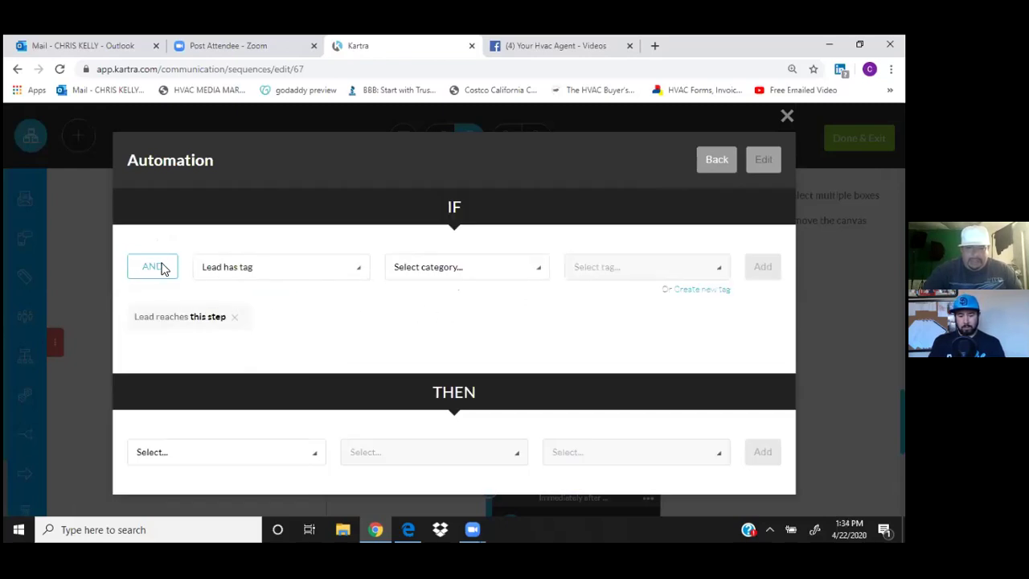
click(528, 273)
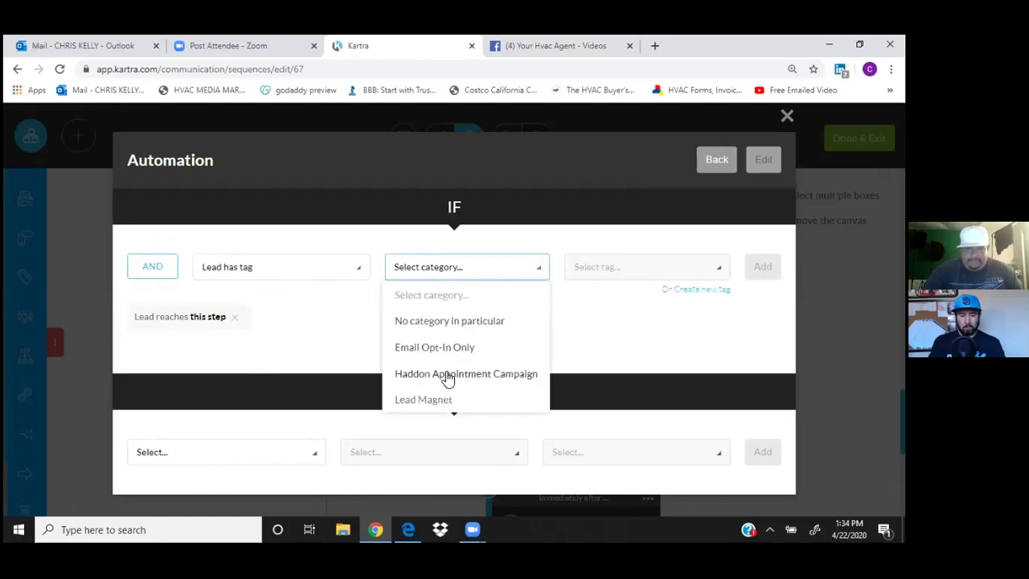
click(478, 380)
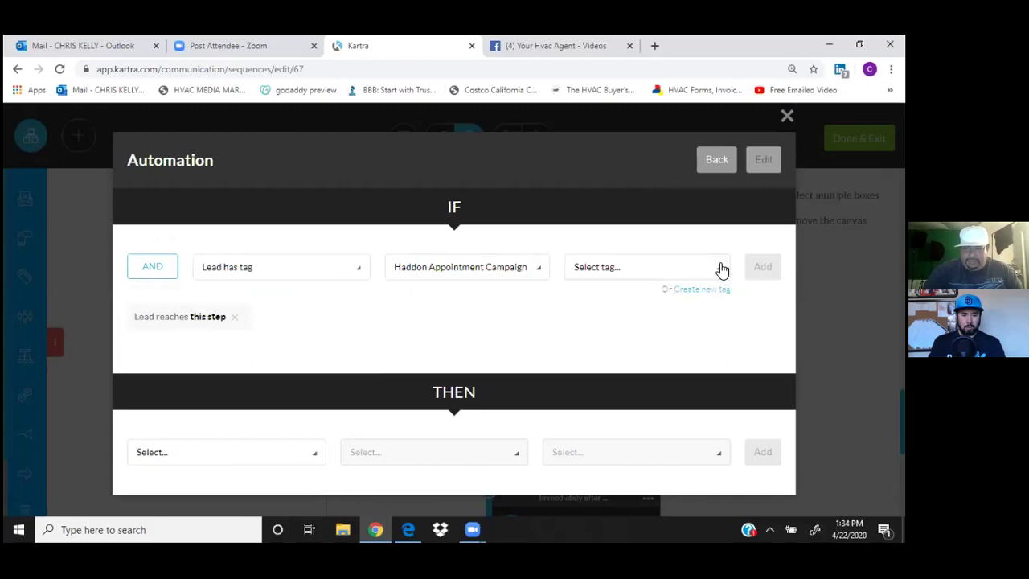
click(616, 279)
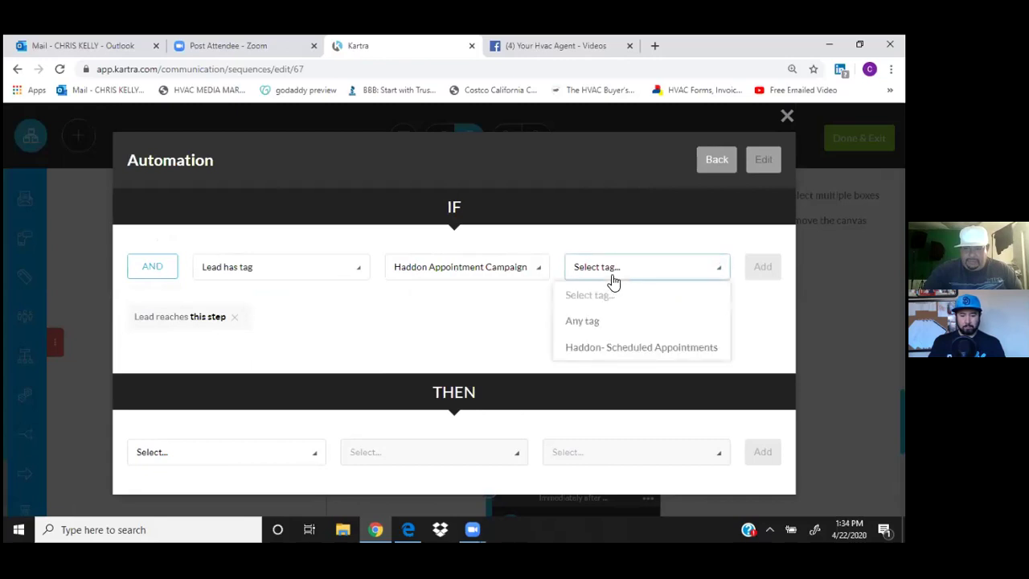
click(622, 349)
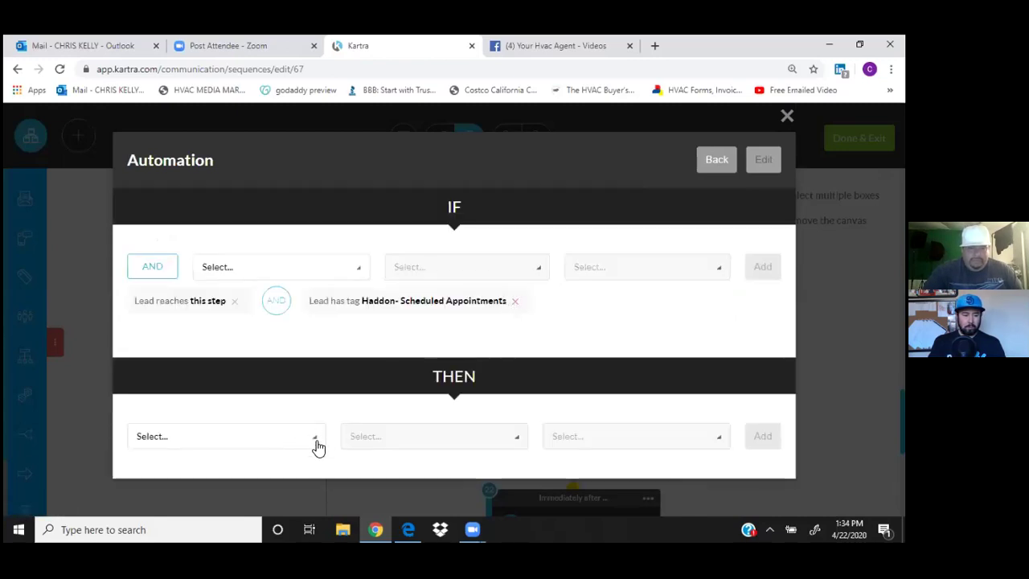
Set this automation's first THEN action to subscribe the lead to the Haddon- Scheduled Call Back list
click(315, 442)
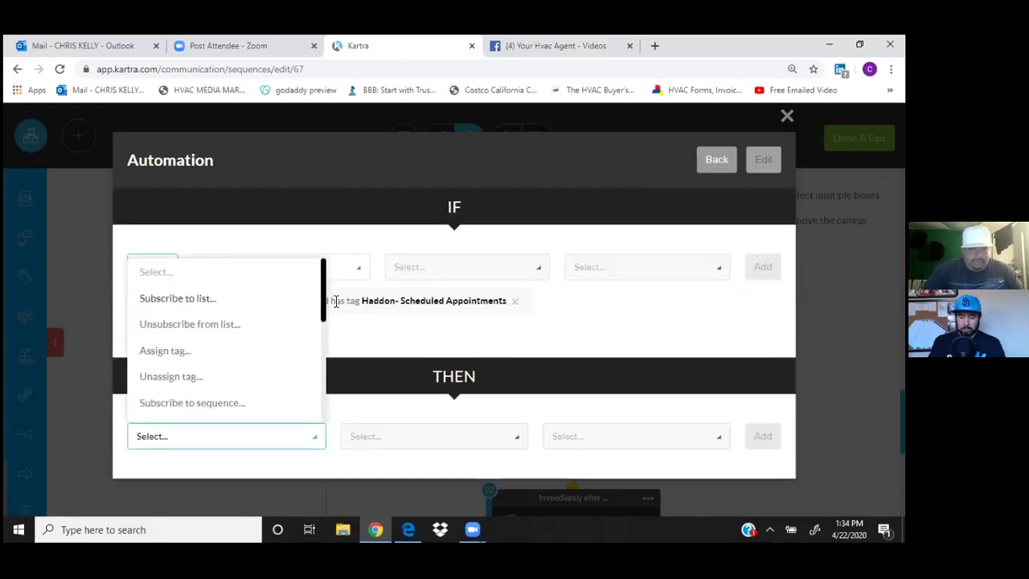
click(178, 299)
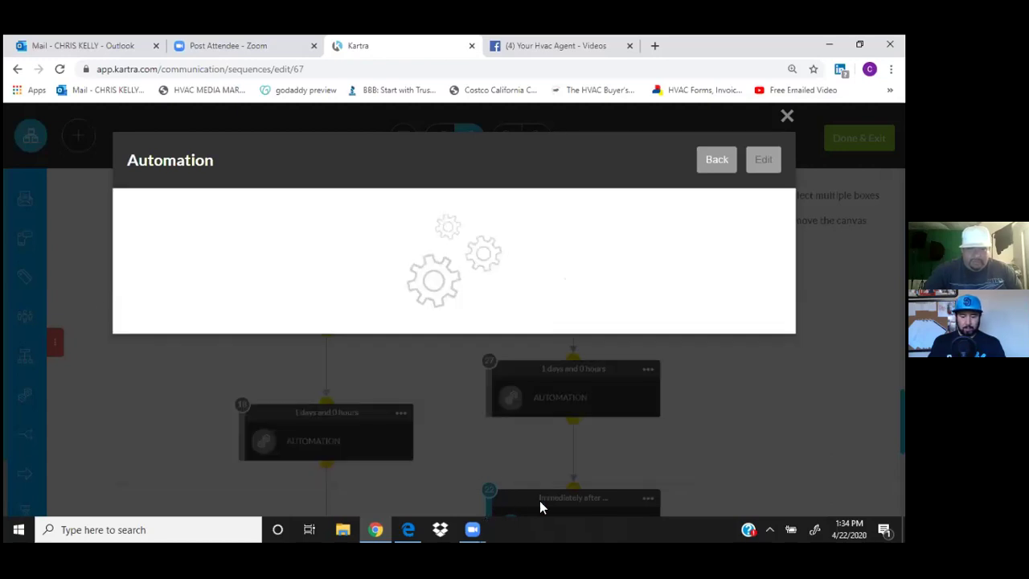
click(579, 439)
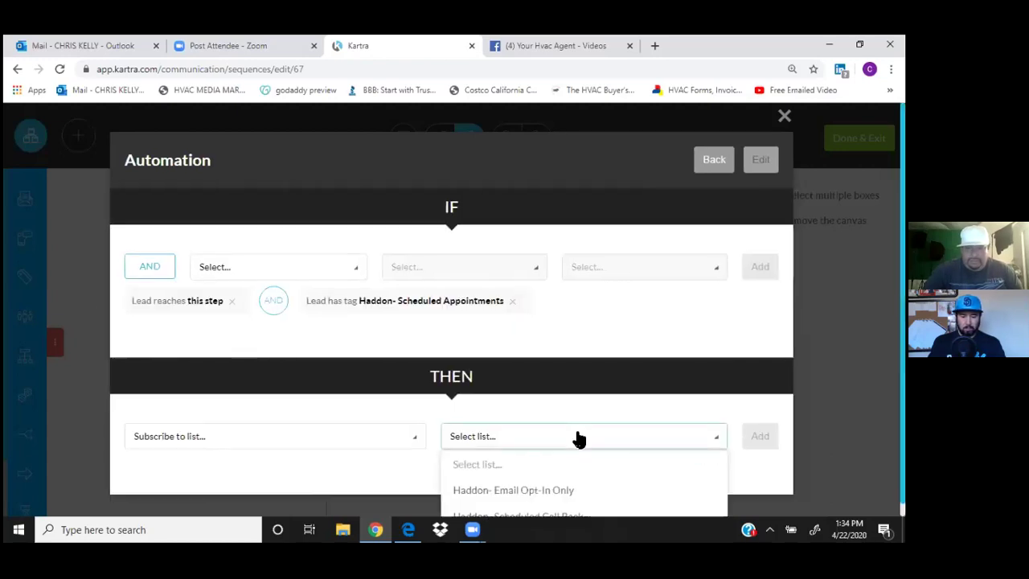
scroll(515, 478, down, 1)
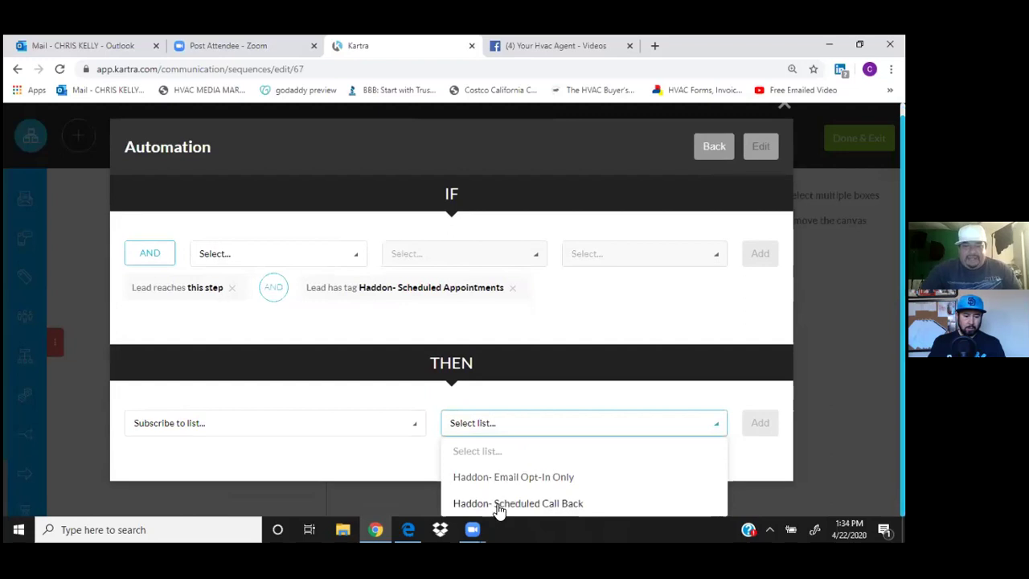
click(498, 504)
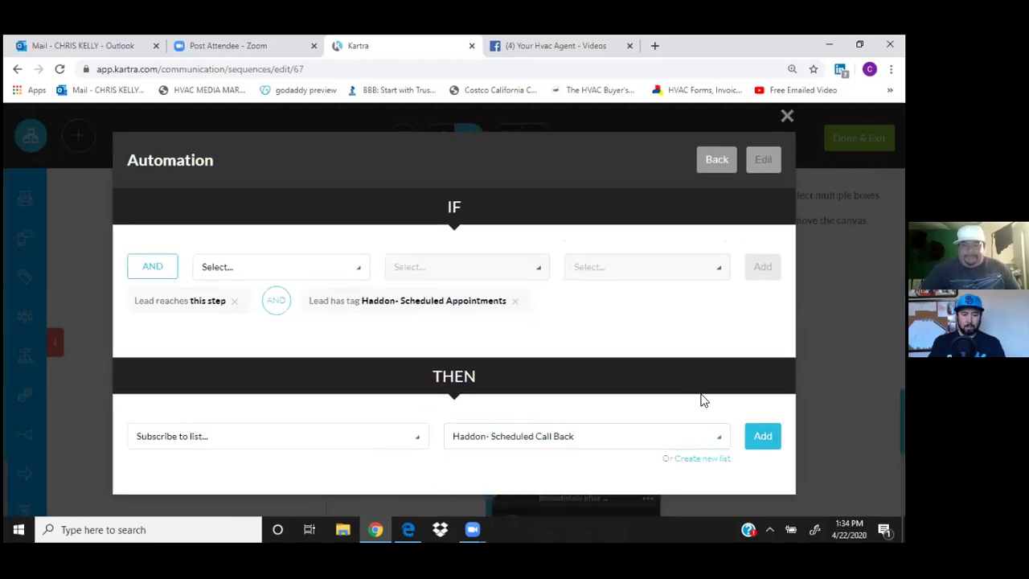
click(763, 437)
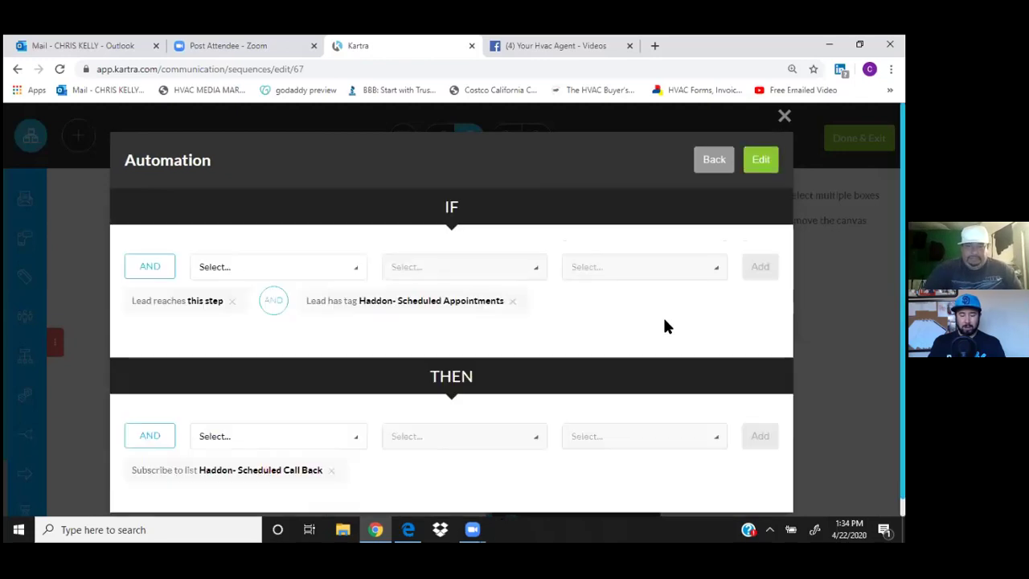
Add a second THEN action that unsubscribes the lead from the Haddon Appointment Campaign sequence
click(356, 268)
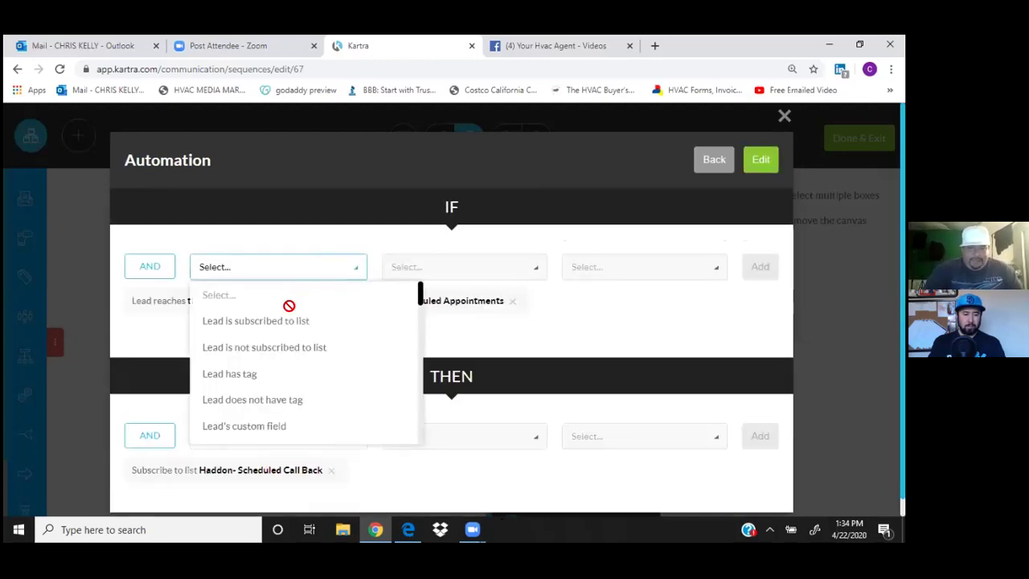
click(156, 357)
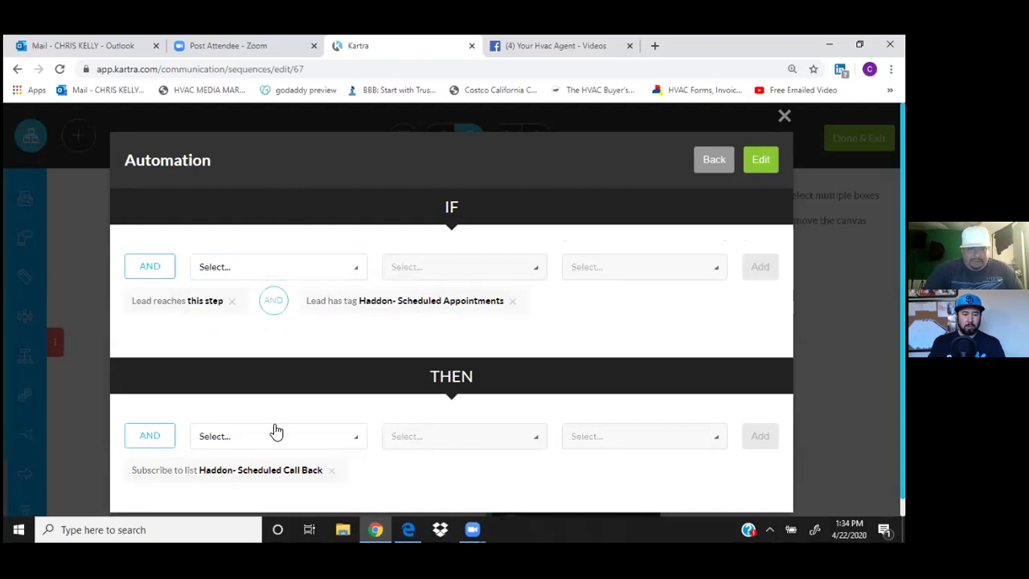
click(358, 442)
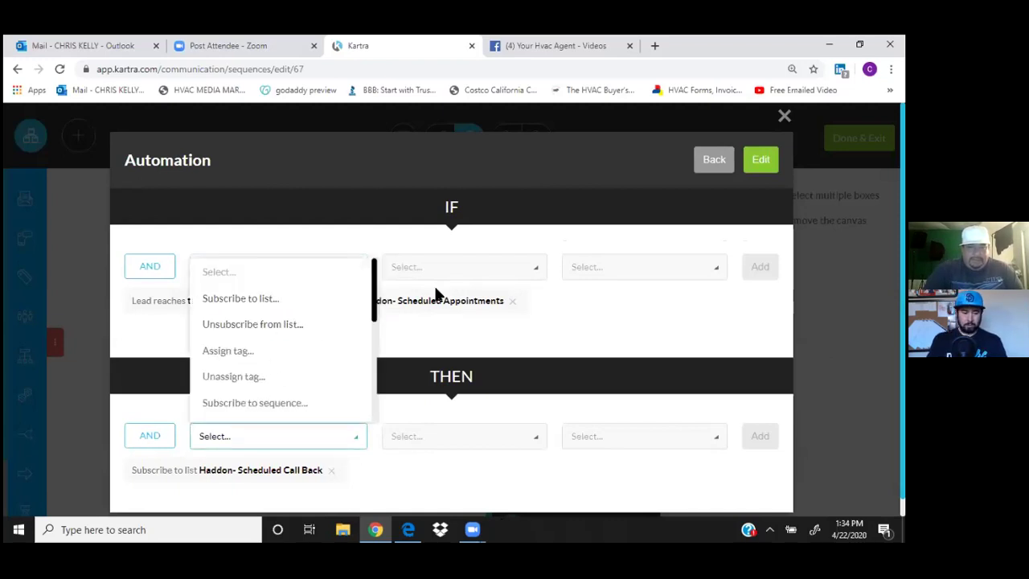
scroll(281, 346, down, 2)
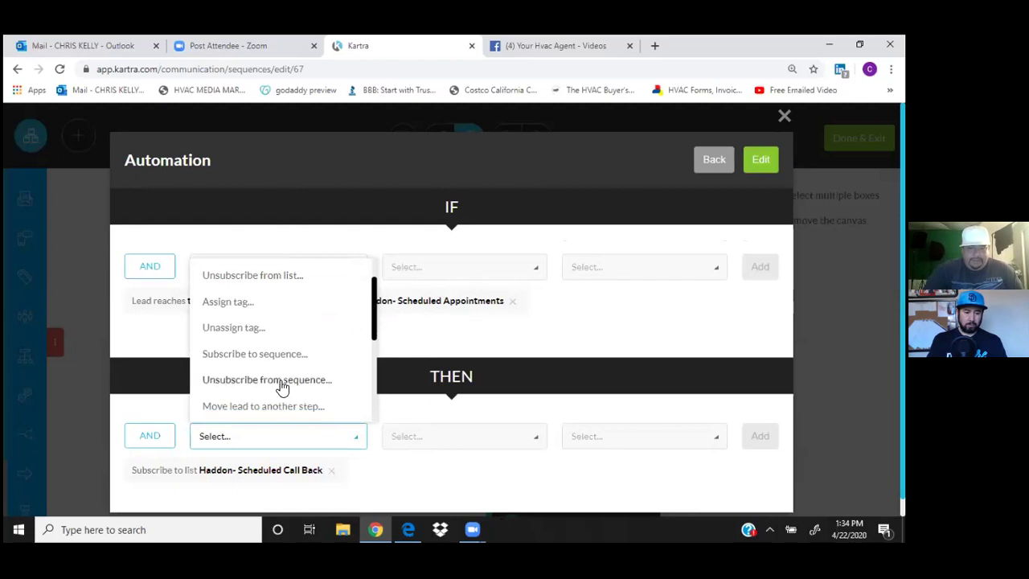
click(282, 386)
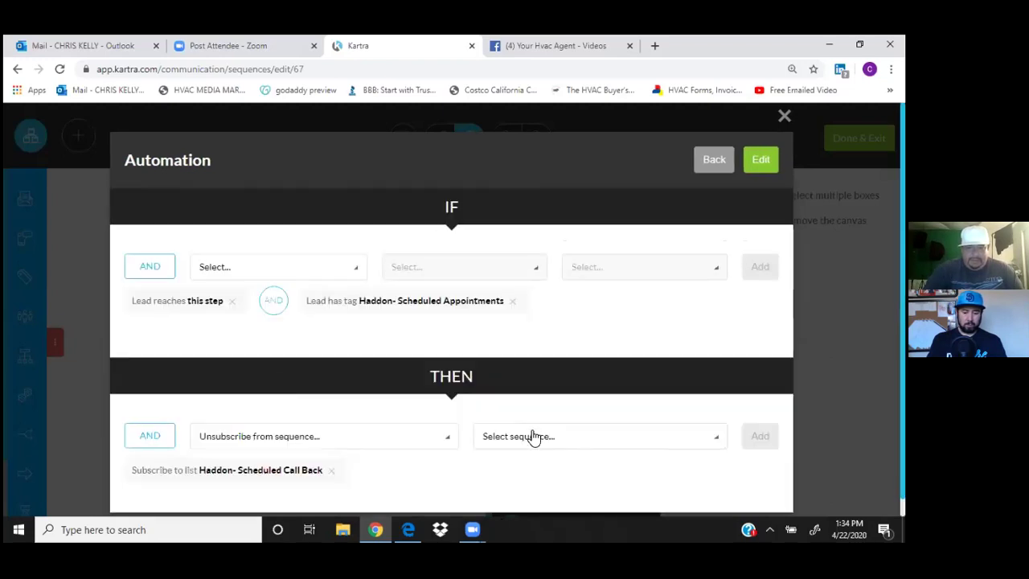
click(715, 443)
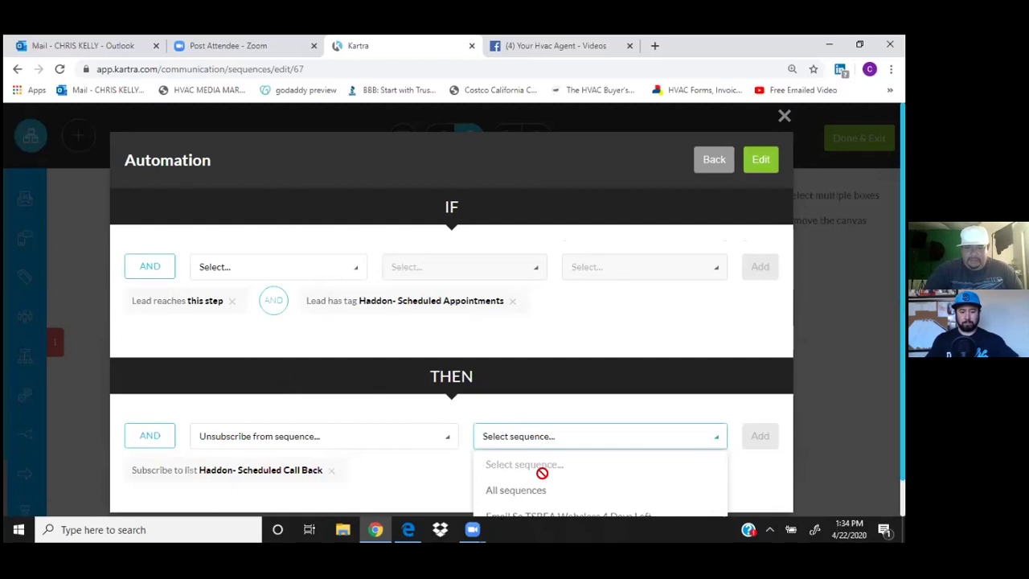
scroll(537, 469, down, 1)
click(522, 502)
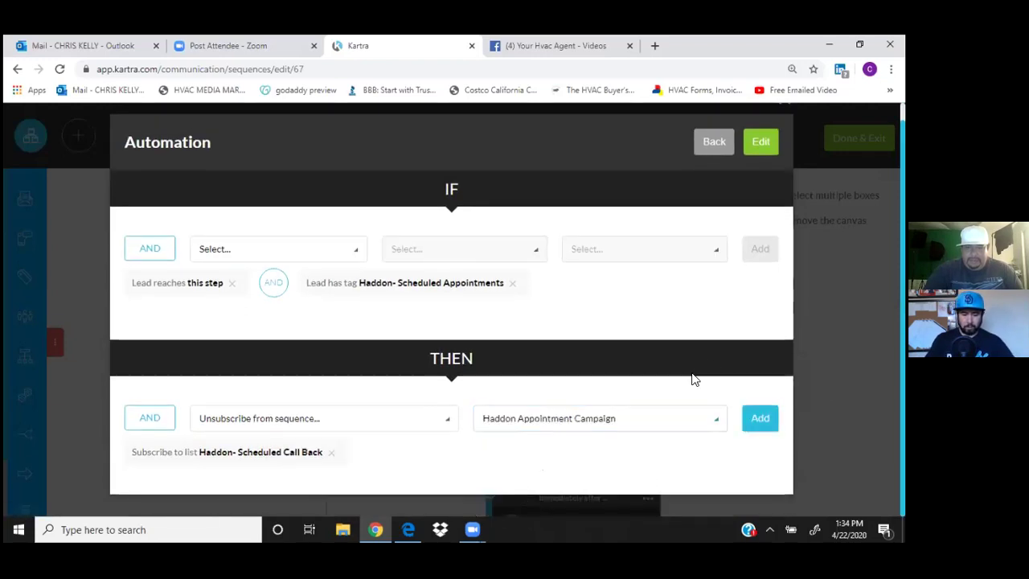
click(760, 419)
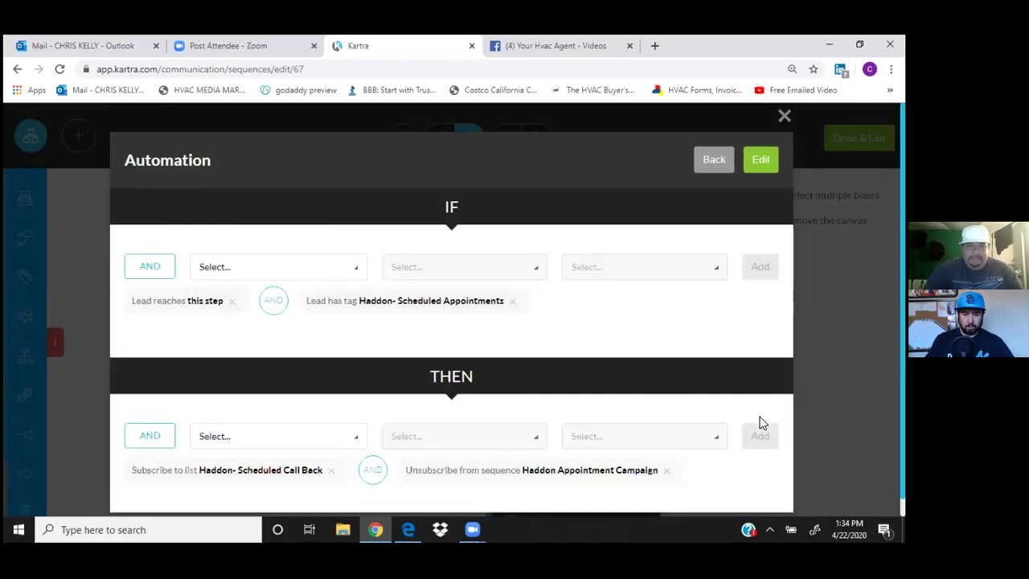
Save the automation rule and close its settings to return to the sequence canvas
click(759, 160)
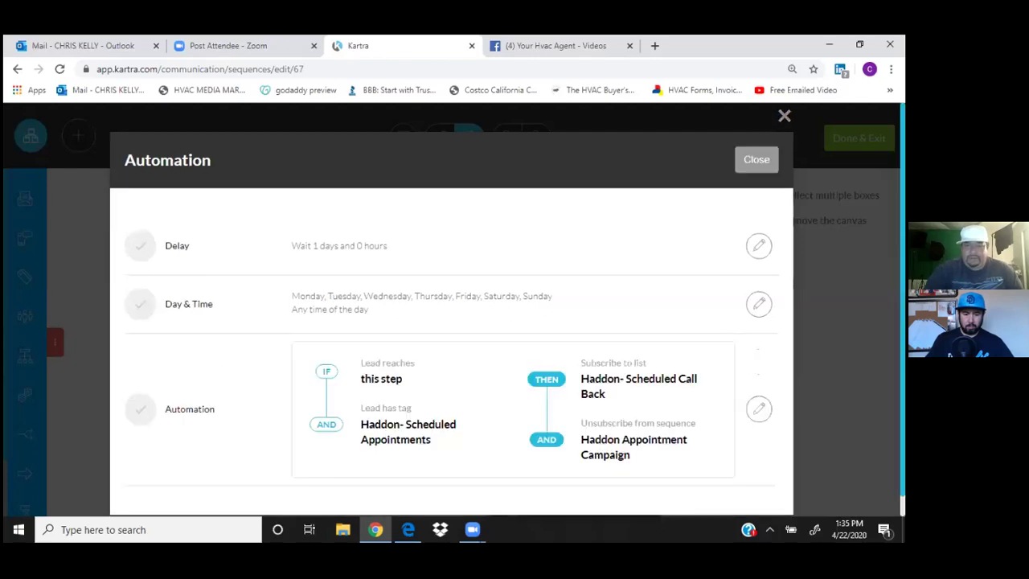
scroll(508, 309, down, 1)
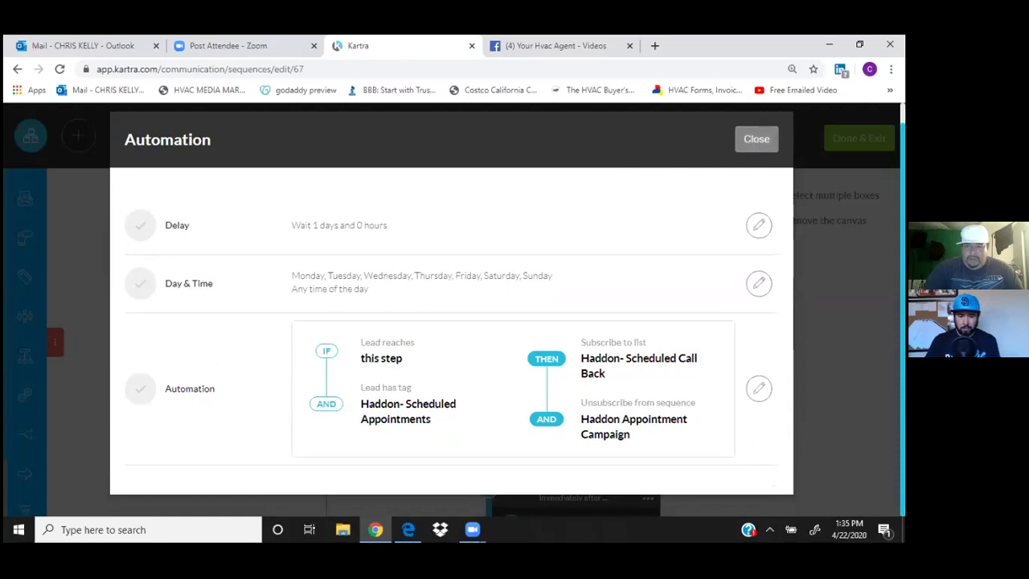
click(757, 138)
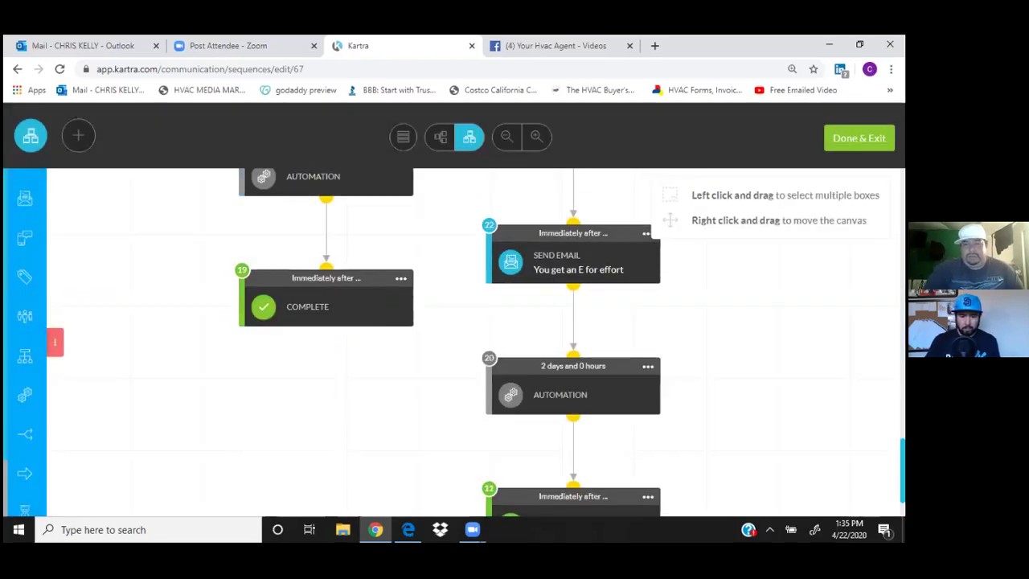
Edit the automation following the "You get an E for effort" email and add "Lead reaches this step" as its IF condition
scroll(571, 342, down, 1)
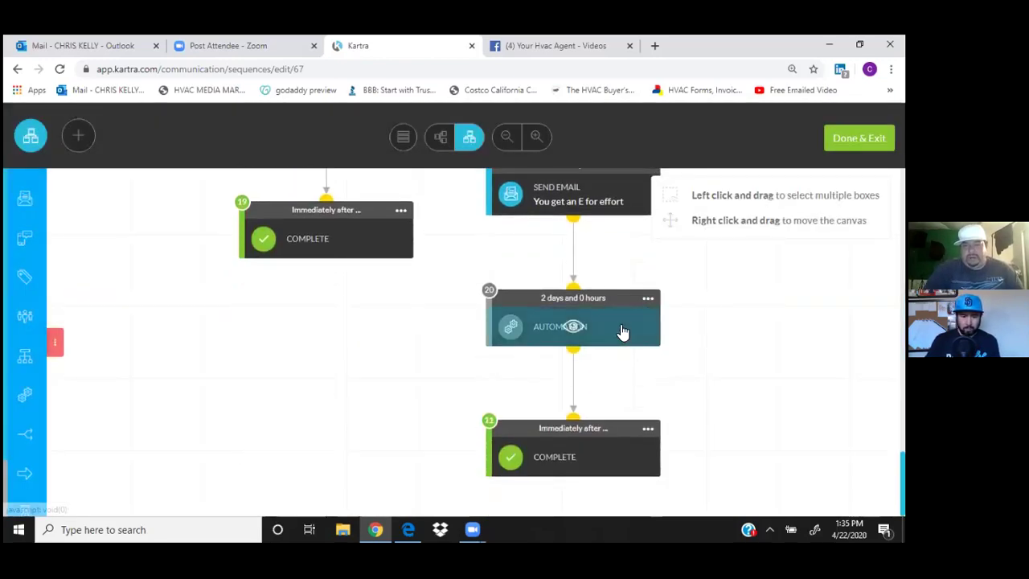
mouse_move(653, 298)
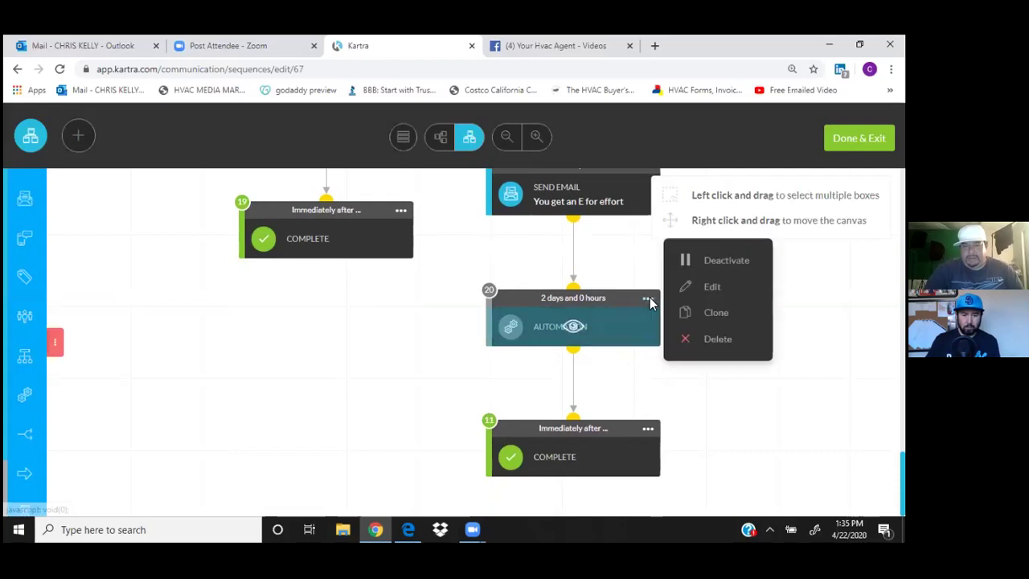
click(716, 289)
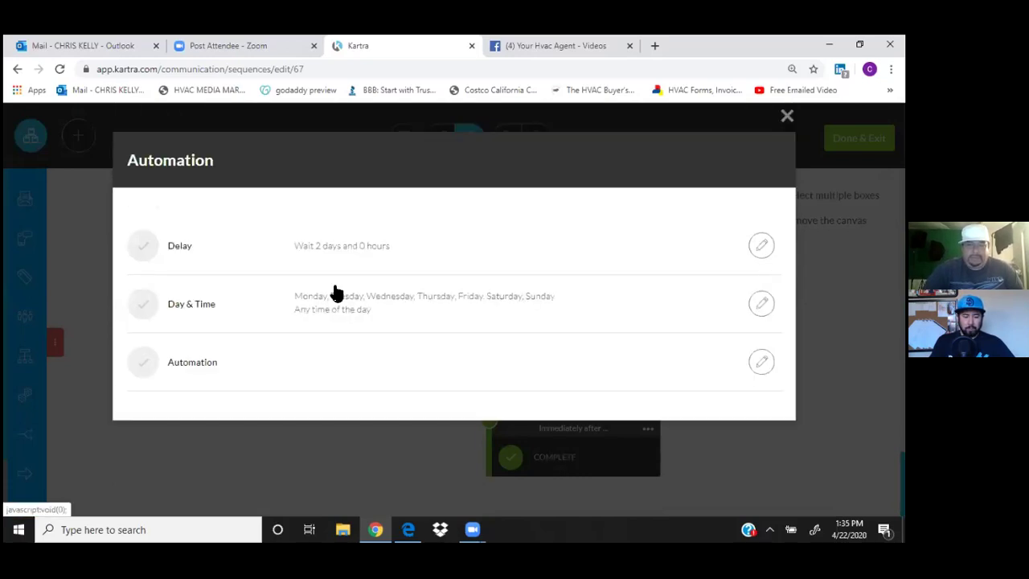
click(317, 366)
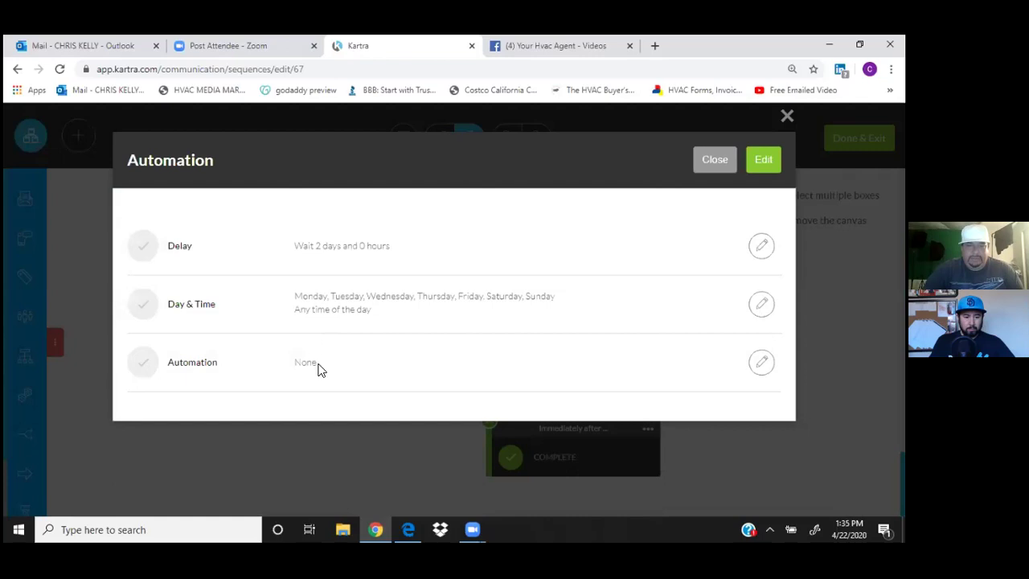
click(442, 355)
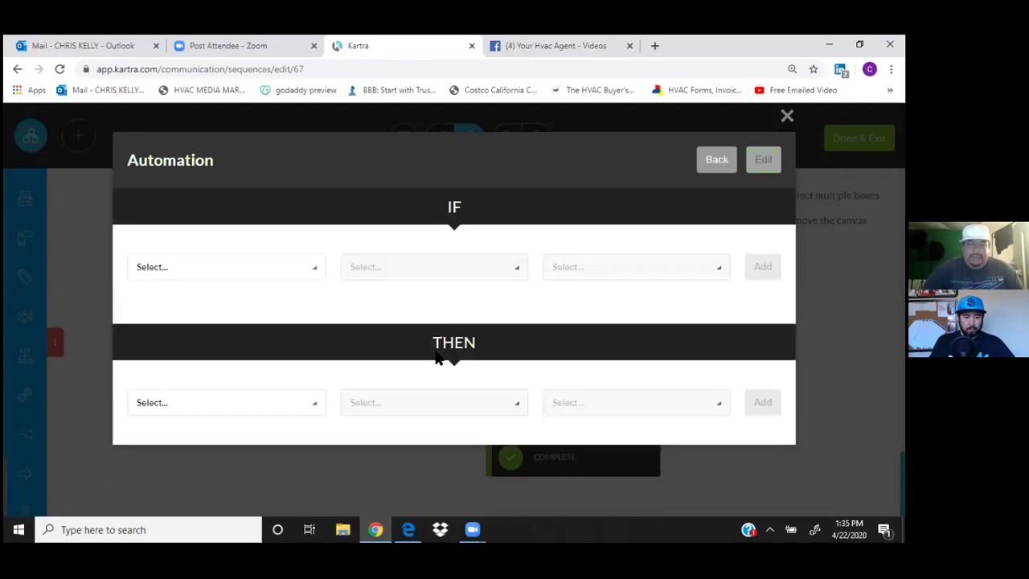
click(316, 270)
click(204, 322)
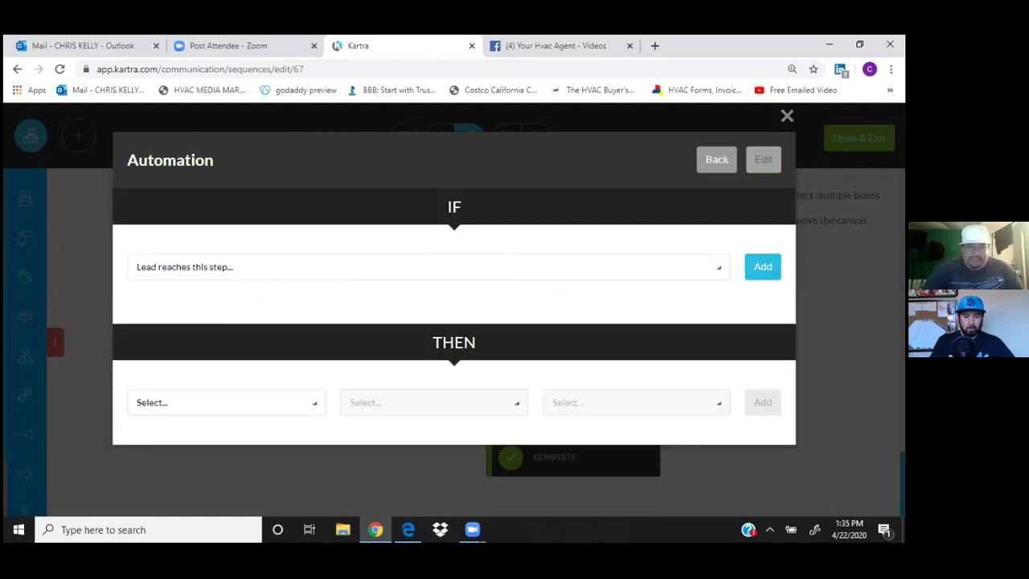
click(763, 267)
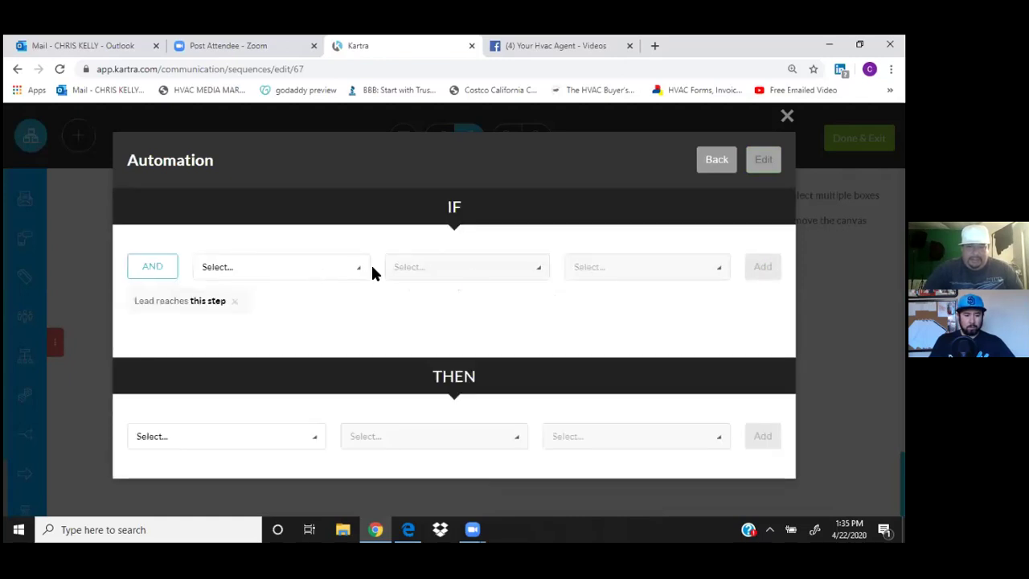
Add an IF condition that the lead has the Haddon- Scheduled Appointments tag from the Haddon Appointment Campaign category
click(362, 272)
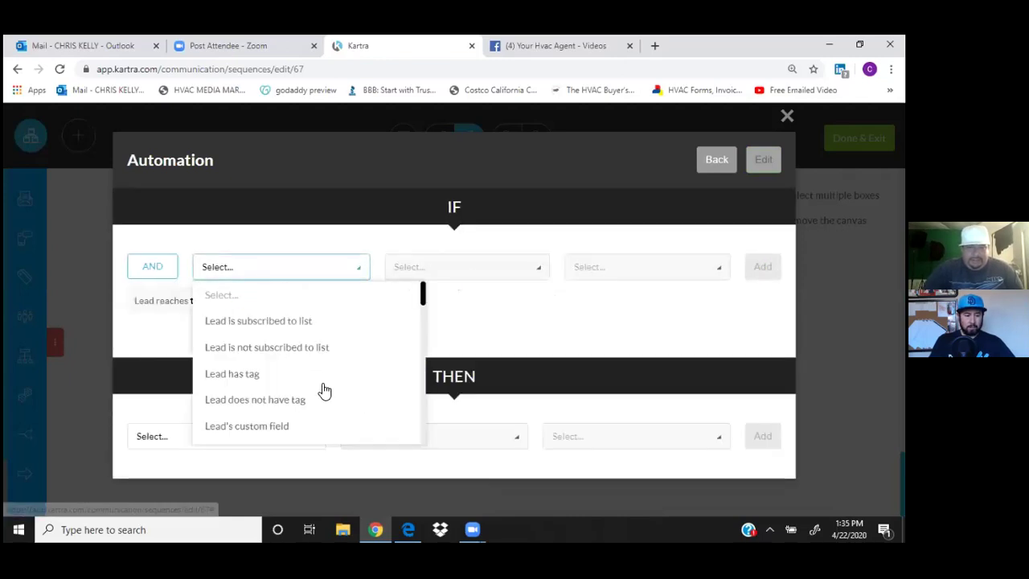
click(242, 375)
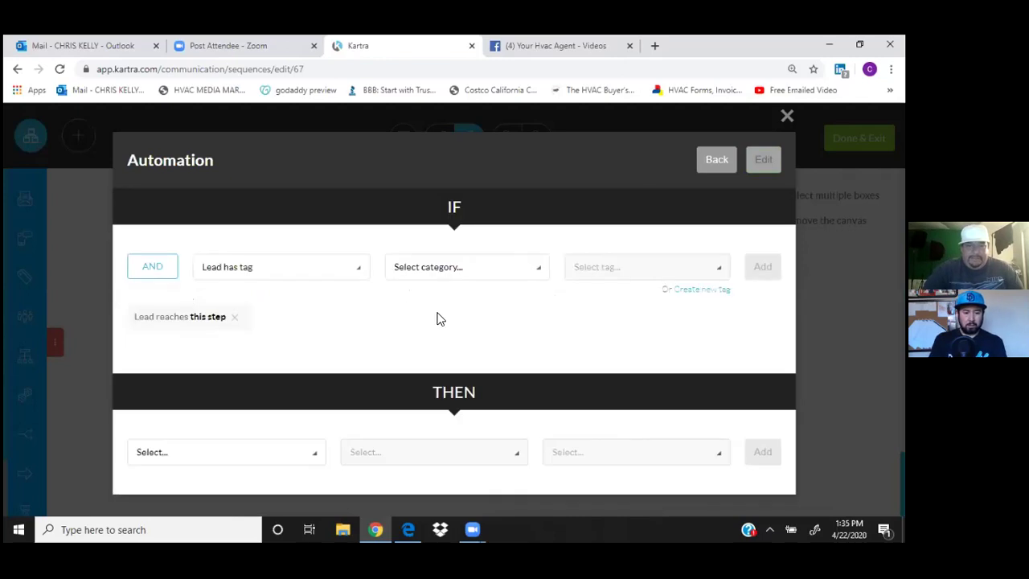
click(536, 275)
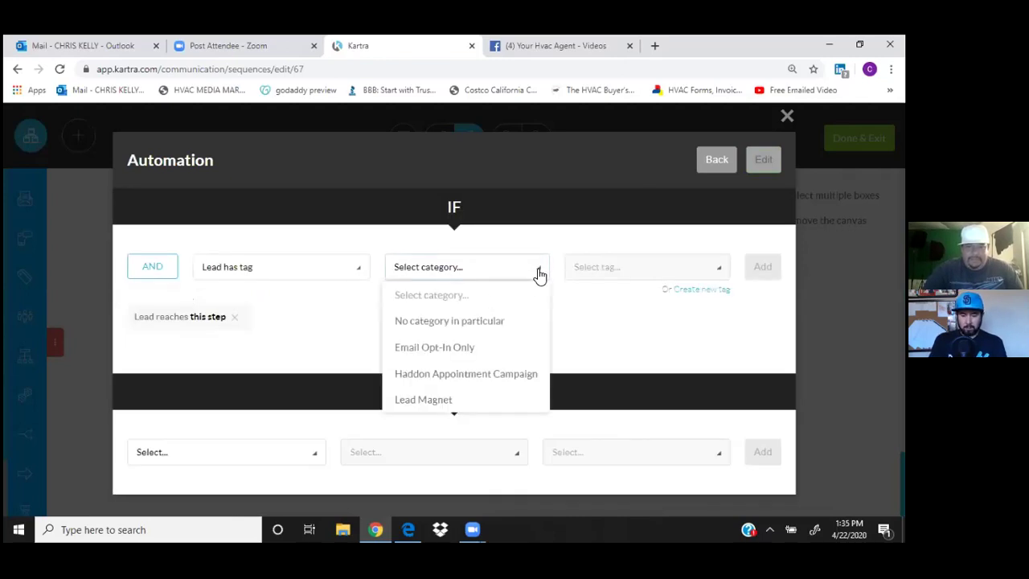
click(425, 376)
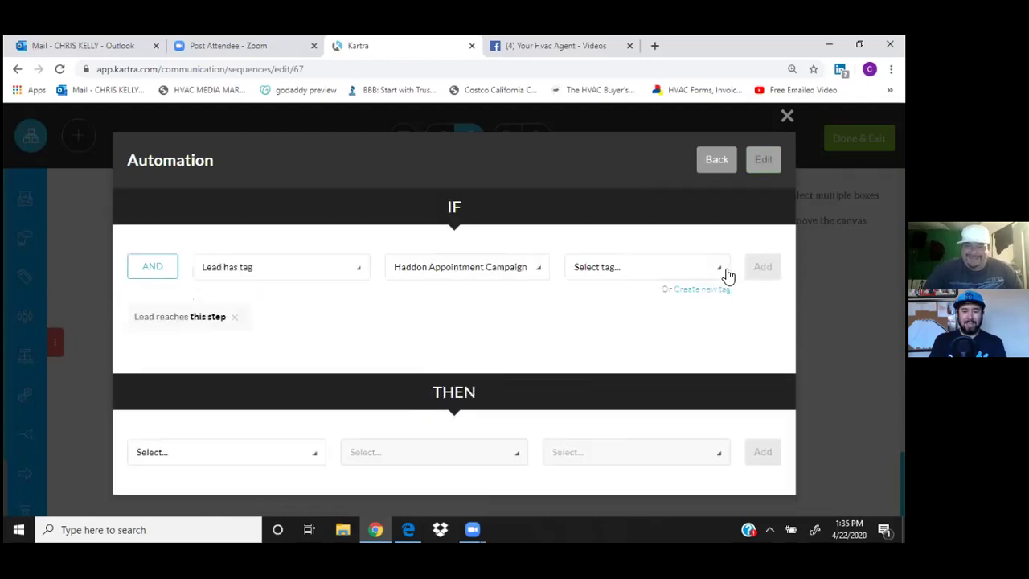
click(723, 271)
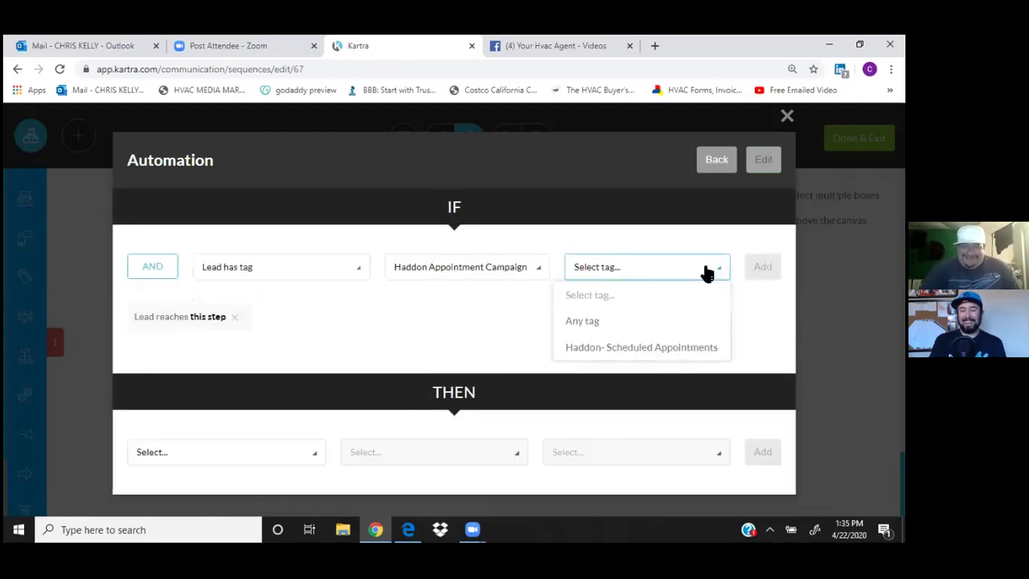
click(629, 351)
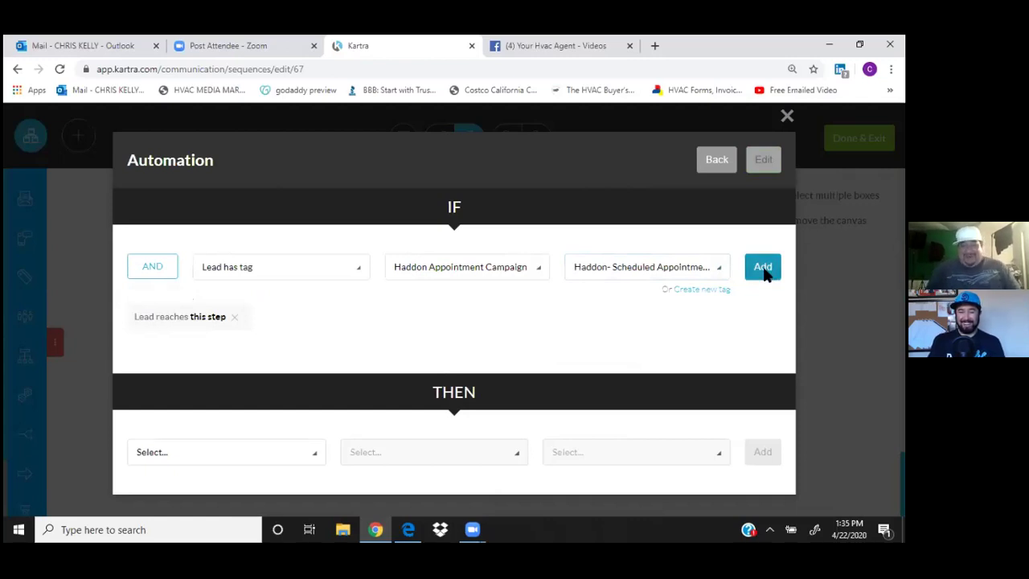
click(763, 268)
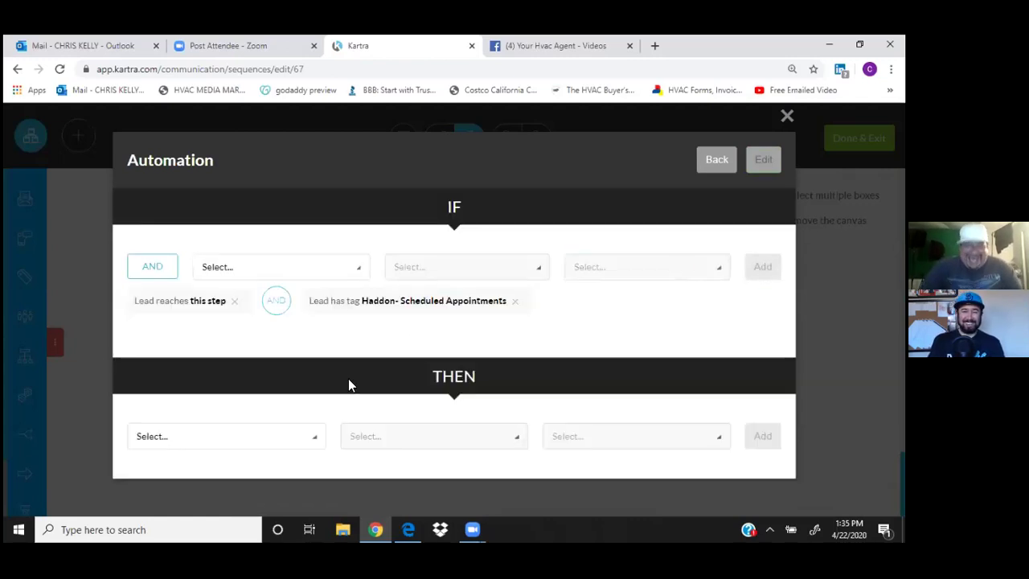
Add a THEN action that subscribes the lead to the Haddon- Scheduled Call Back list
click(310, 438)
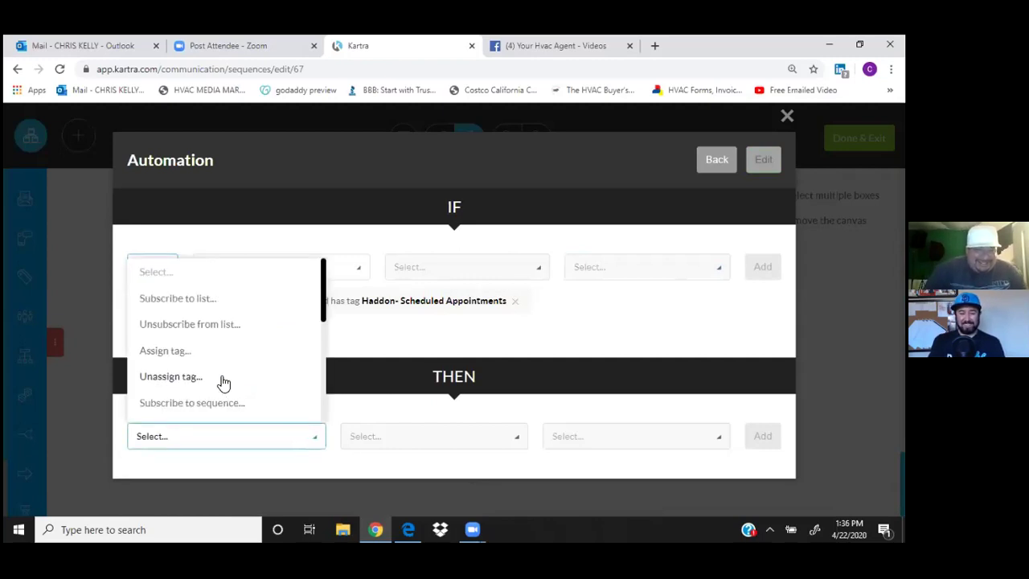
click(206, 299)
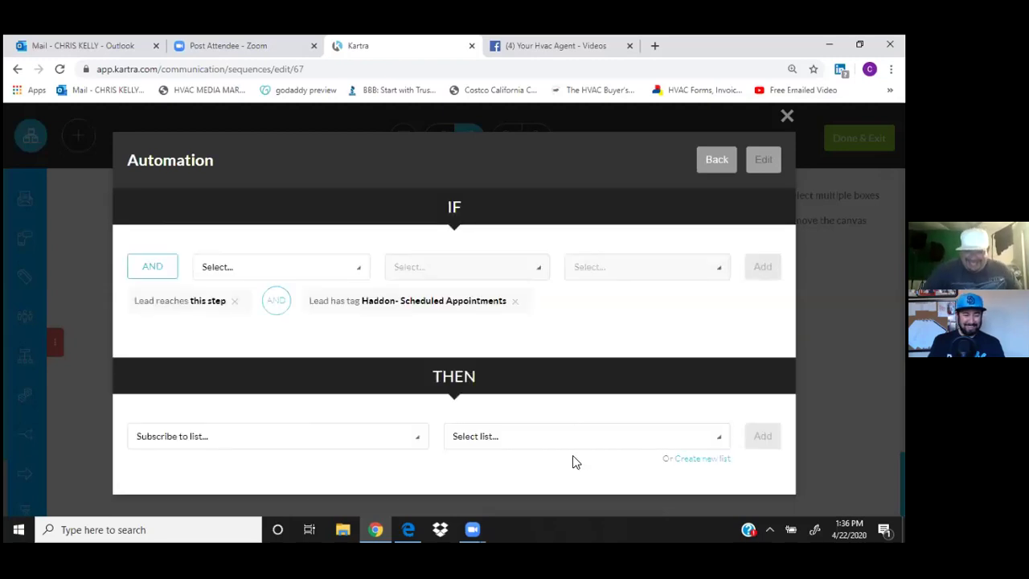
click(721, 443)
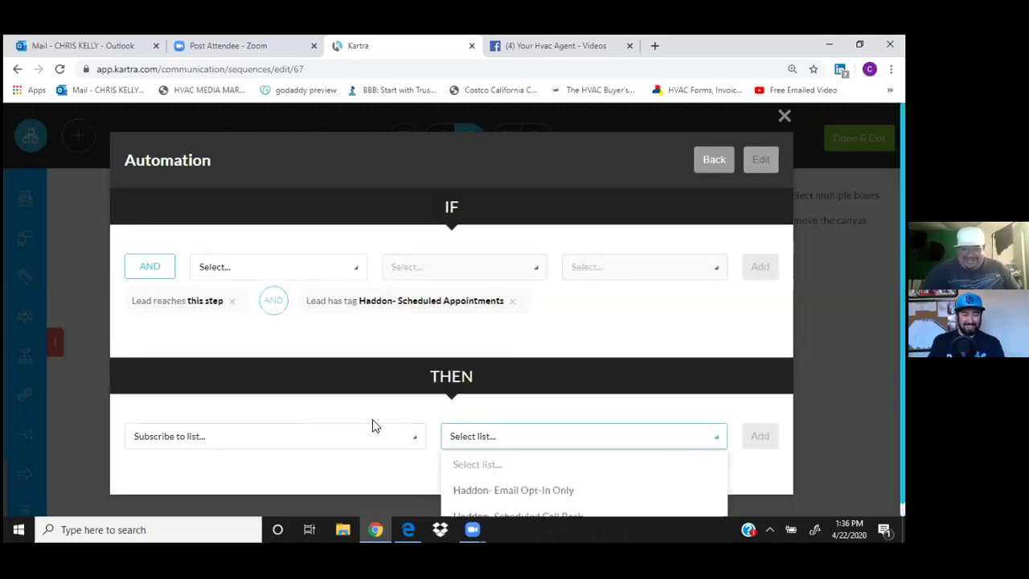
scroll(386, 421, down, 1)
click(488, 504)
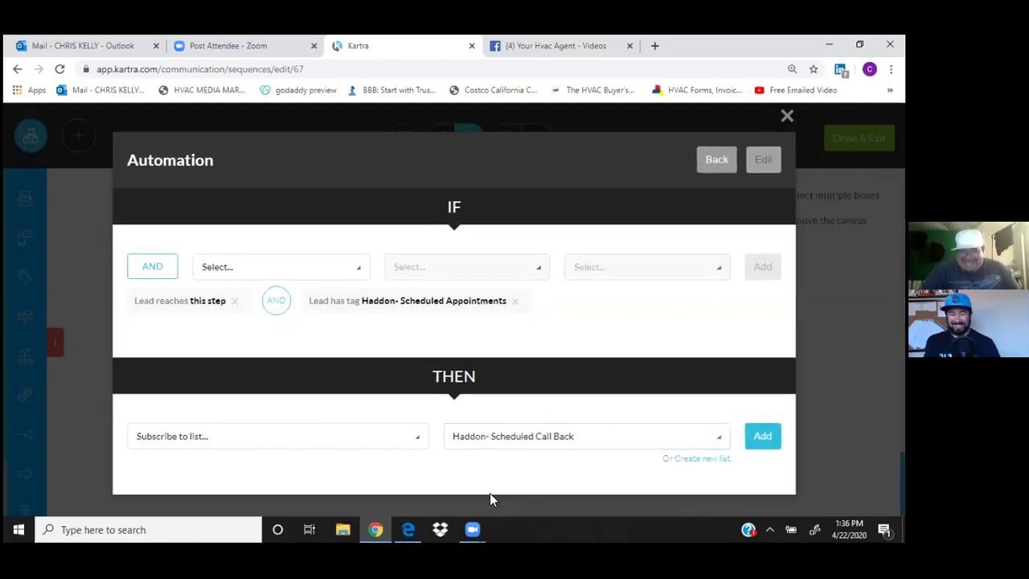
click(764, 437)
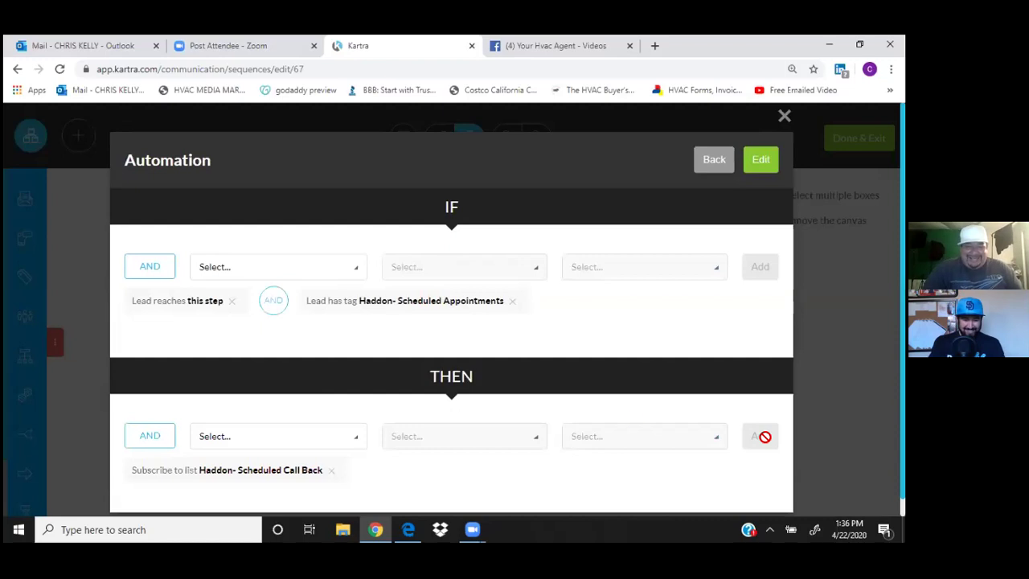
Try to add a THEN action that unsubscribes the lead from a sequence
click(299, 278)
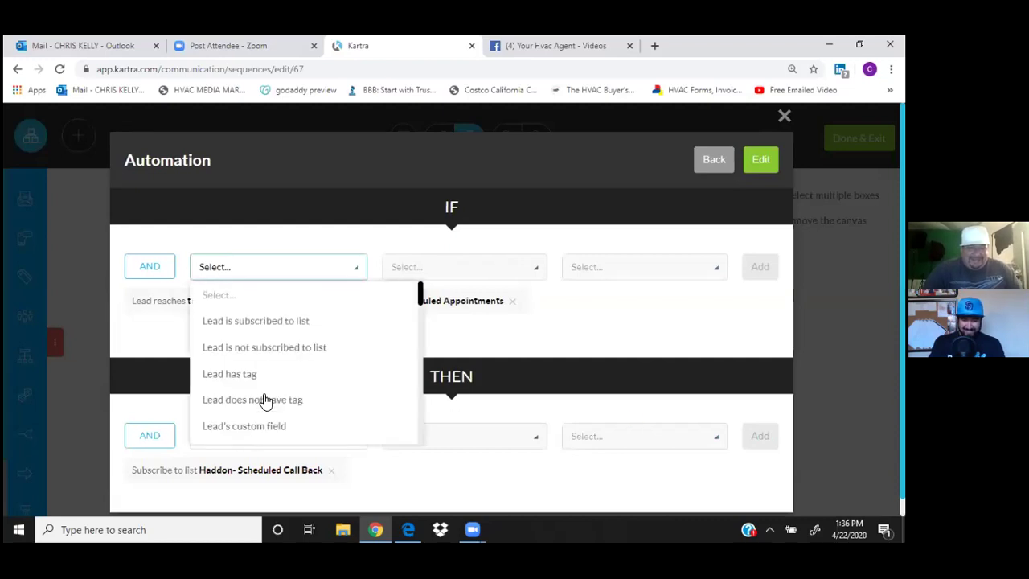
click(405, 484)
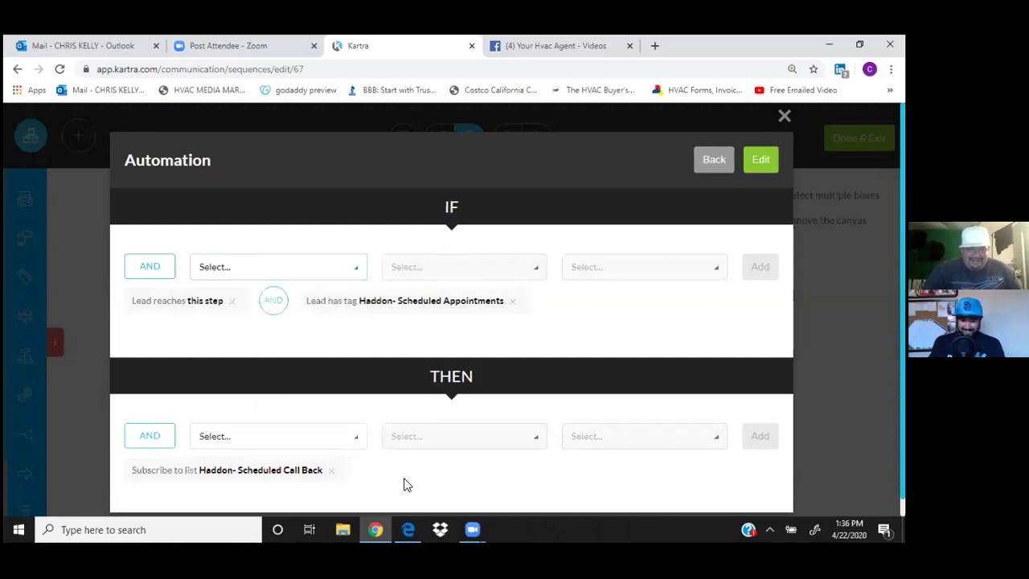
click(354, 447)
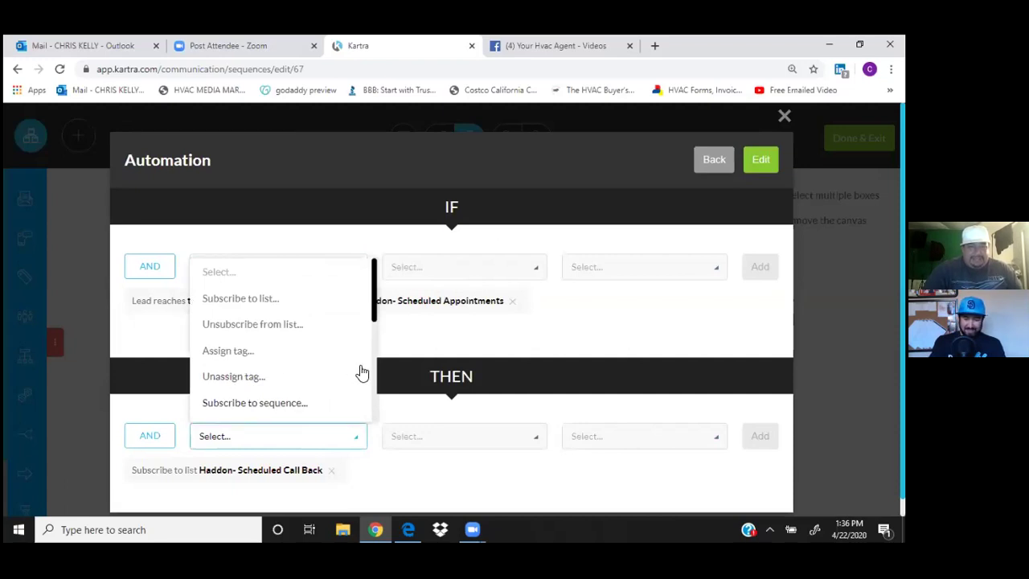
scroll(282, 346, down, 2)
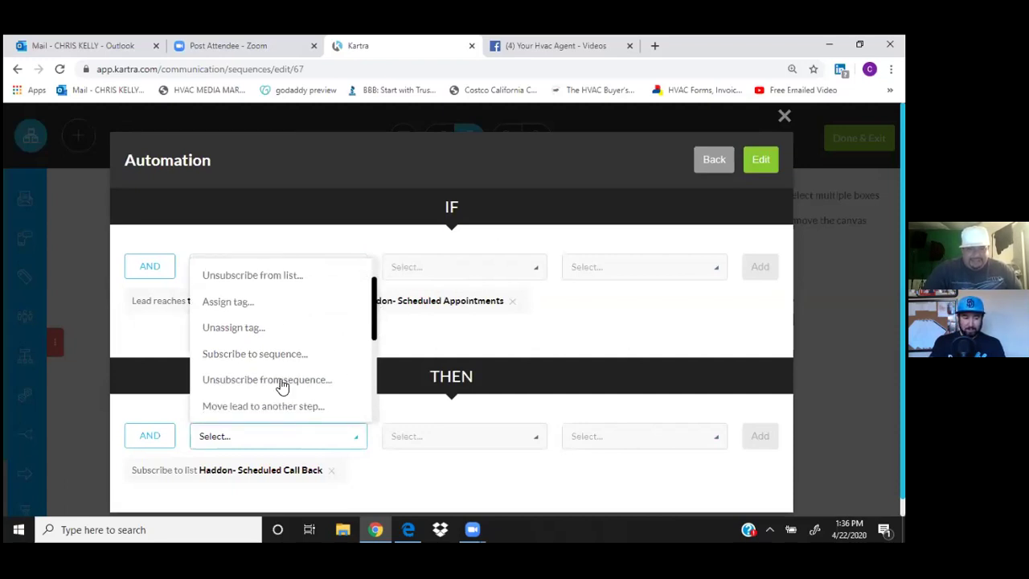
click(280, 379)
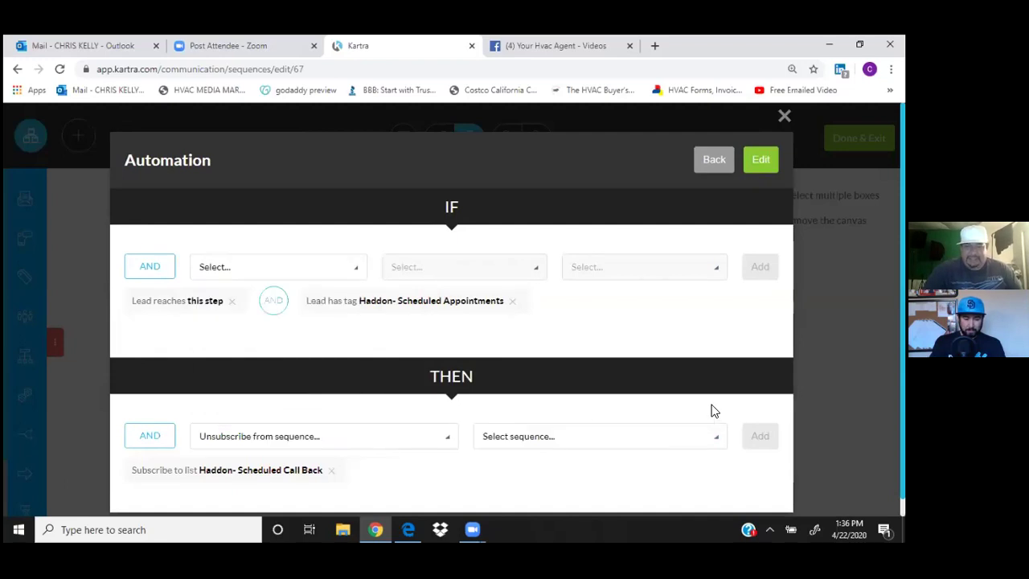
scroll(710, 411, down, 1)
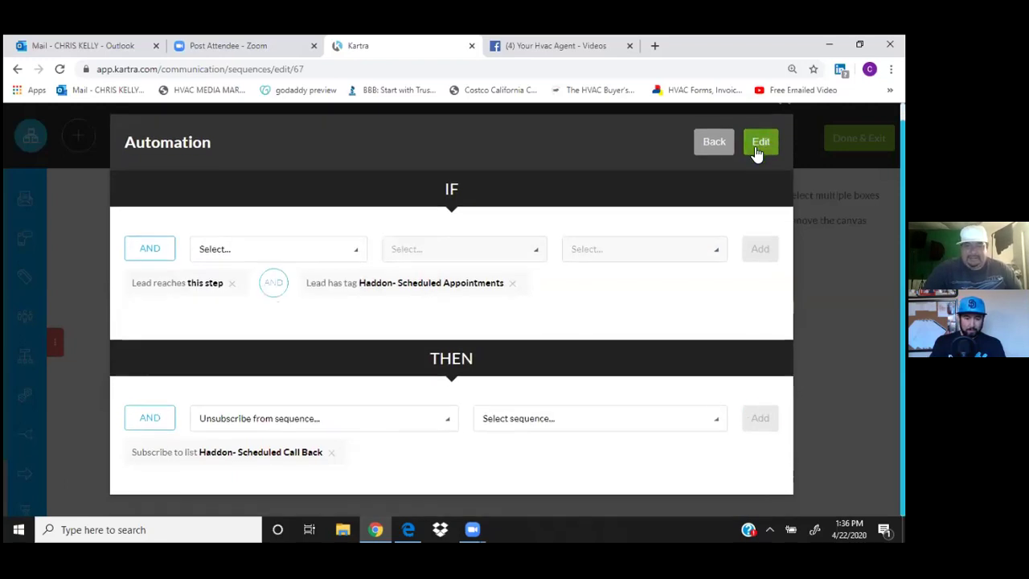
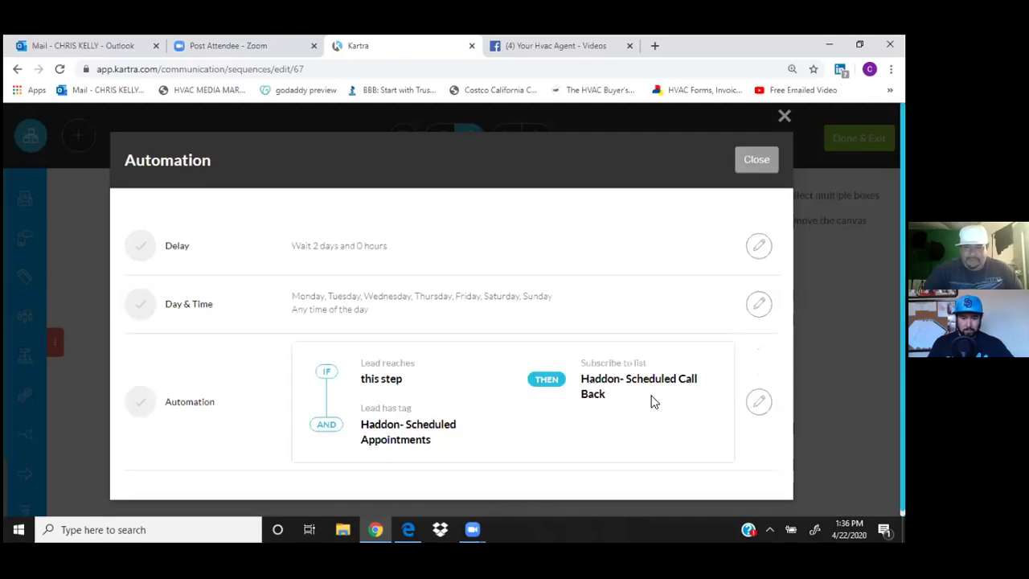
Reopen the automation rule, add a THEN action unsubscribing the lead from the Haddon Appointment Campaign sequence, and save it
click(758, 405)
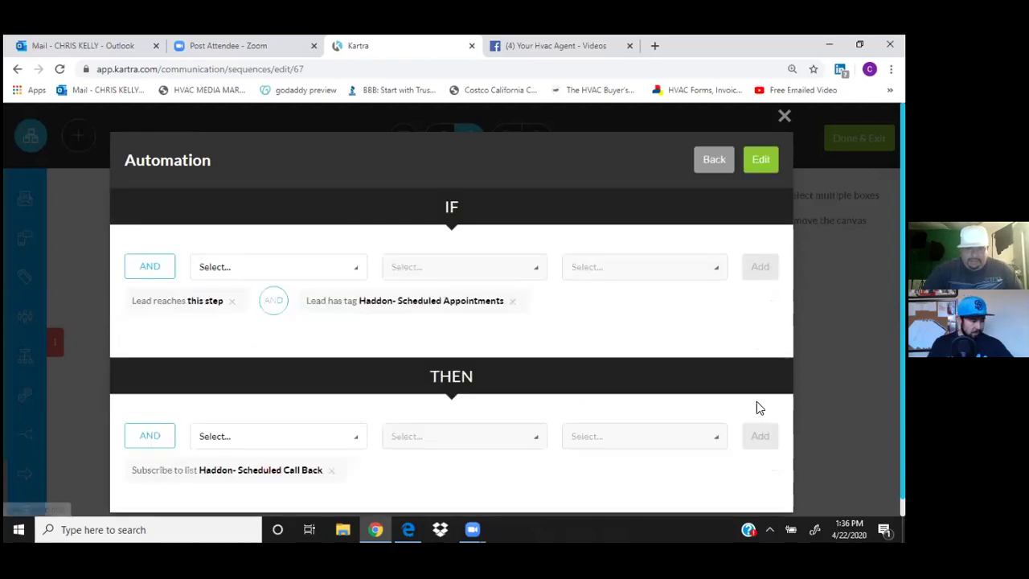
scroll(281, 452, down, 1)
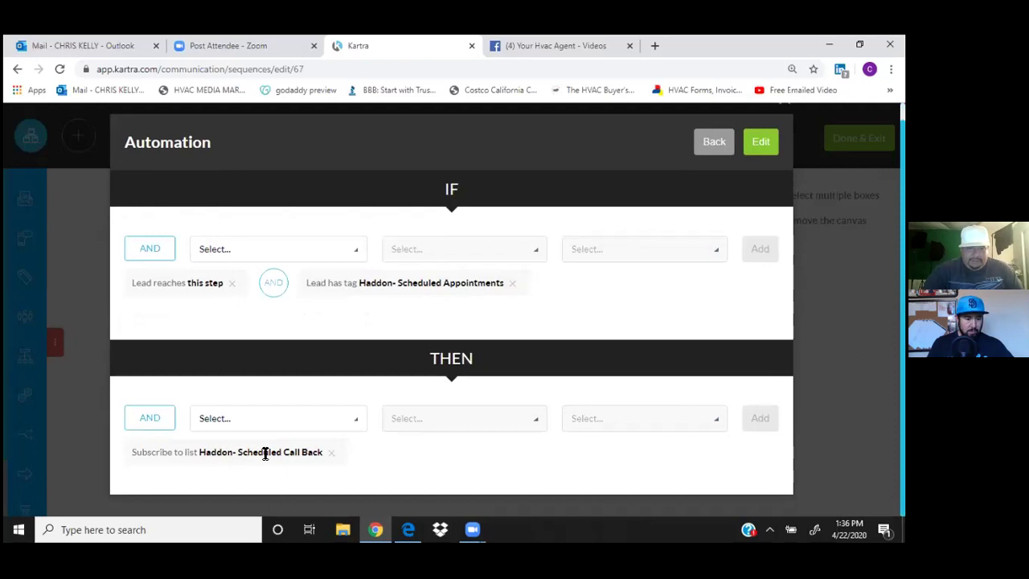
click(356, 424)
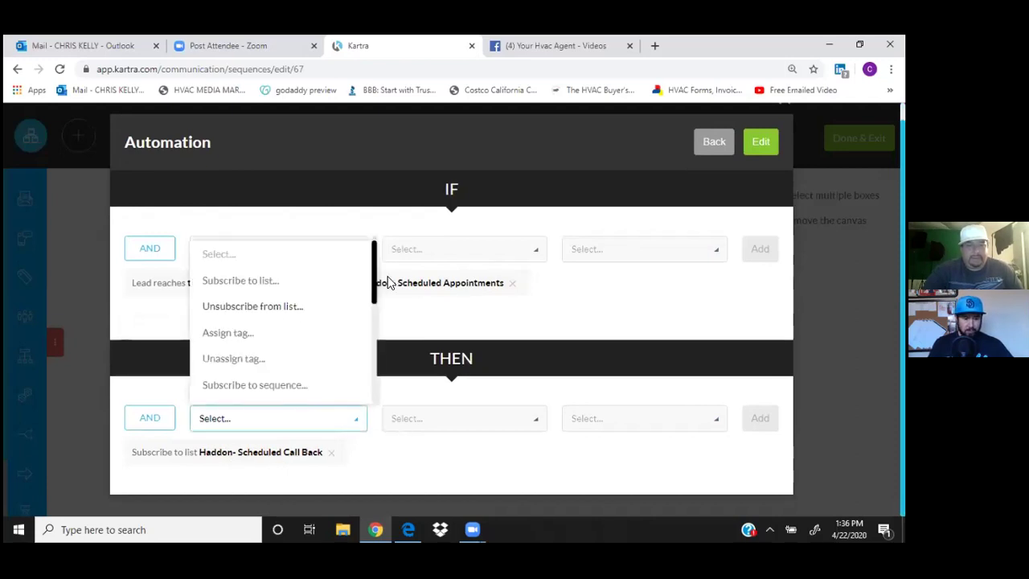
scroll(374, 282, down, 2)
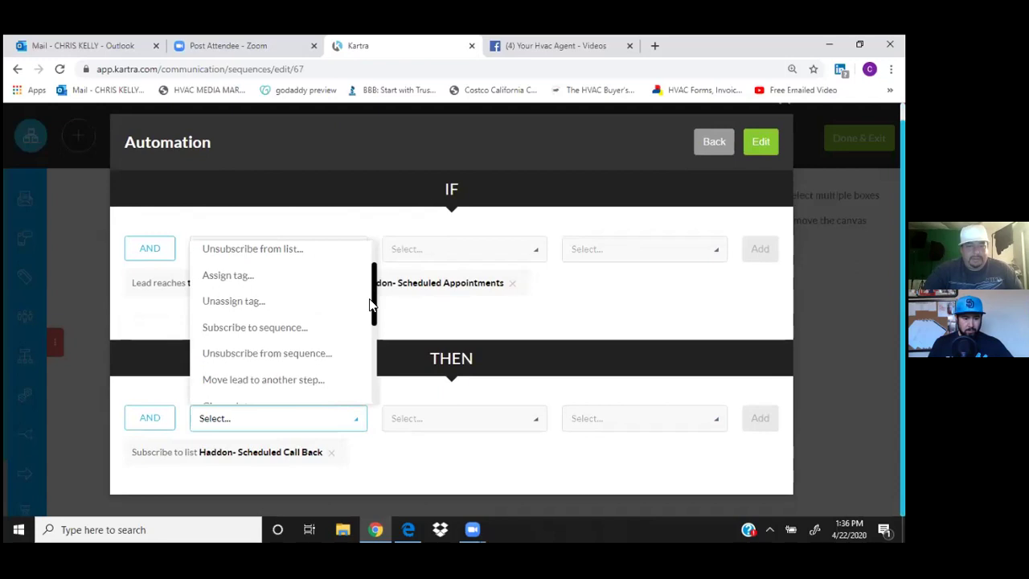
click(282, 358)
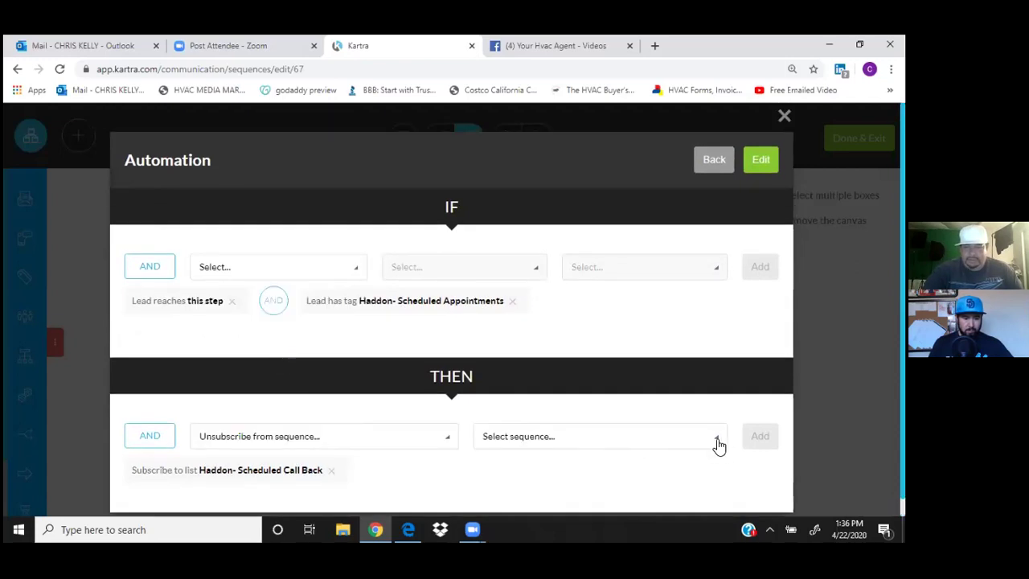
click(492, 444)
scroll(497, 458, down, 2)
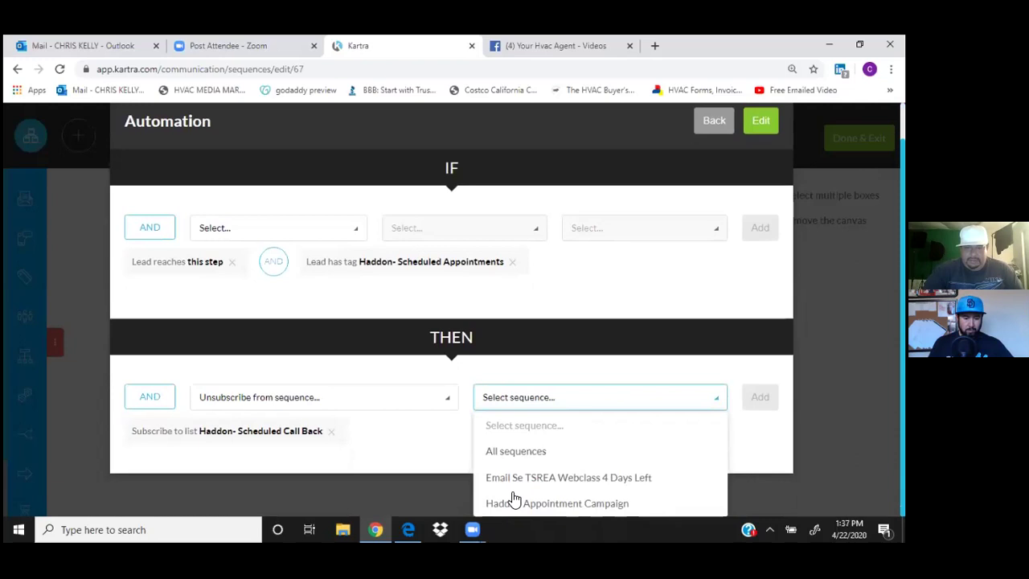
click(513, 505)
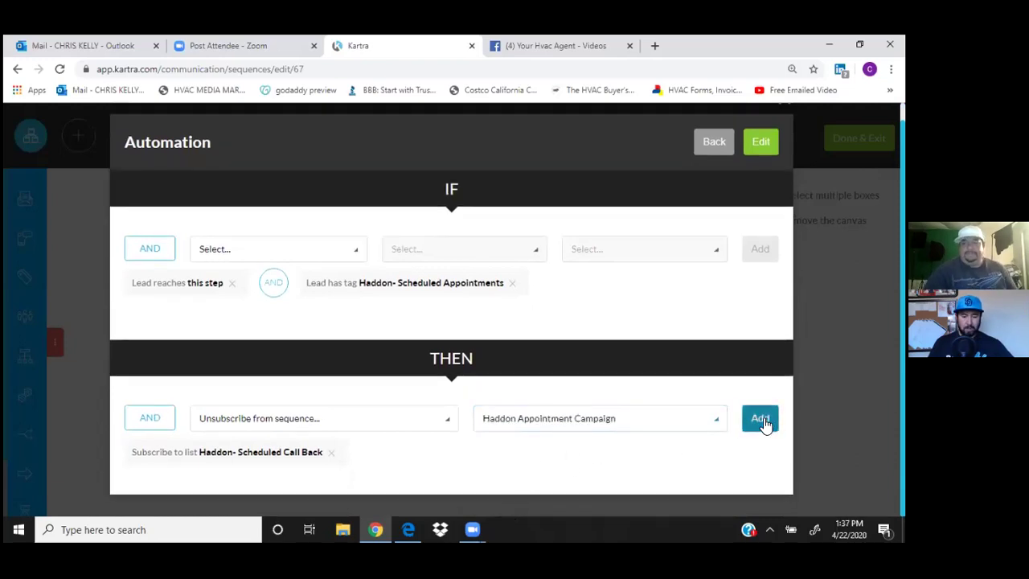
click(760, 419)
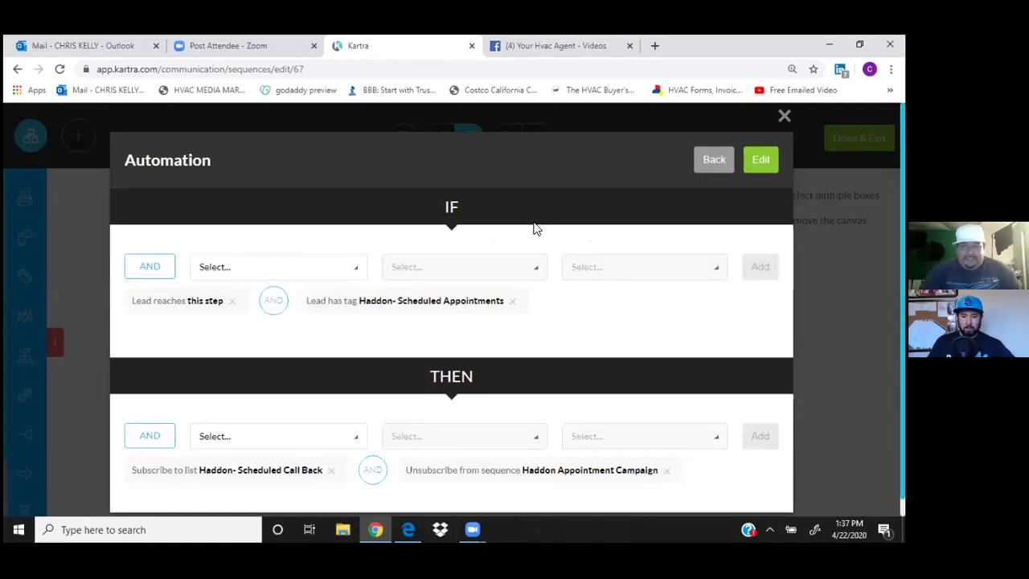
click(748, 167)
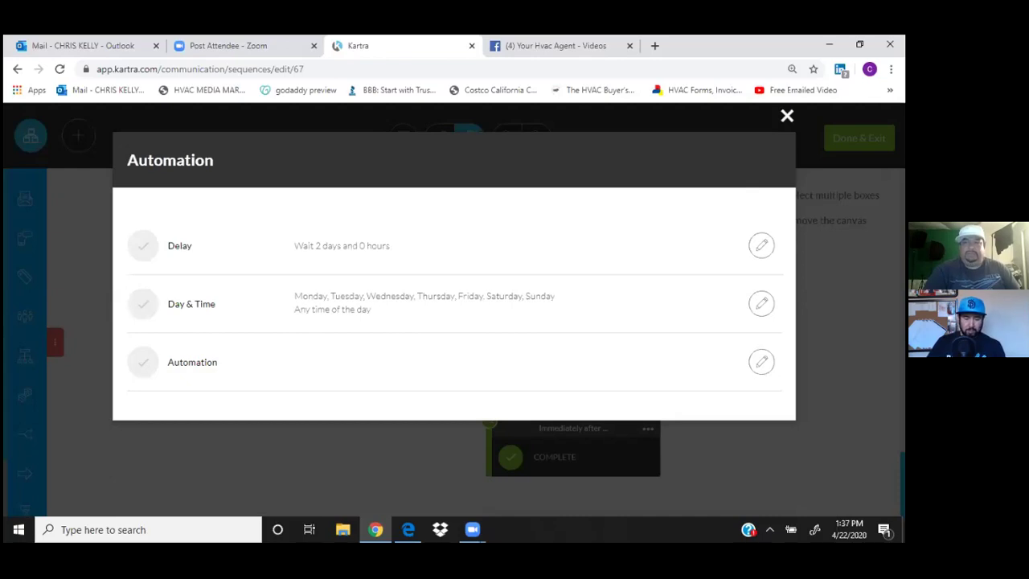
key(Escape)
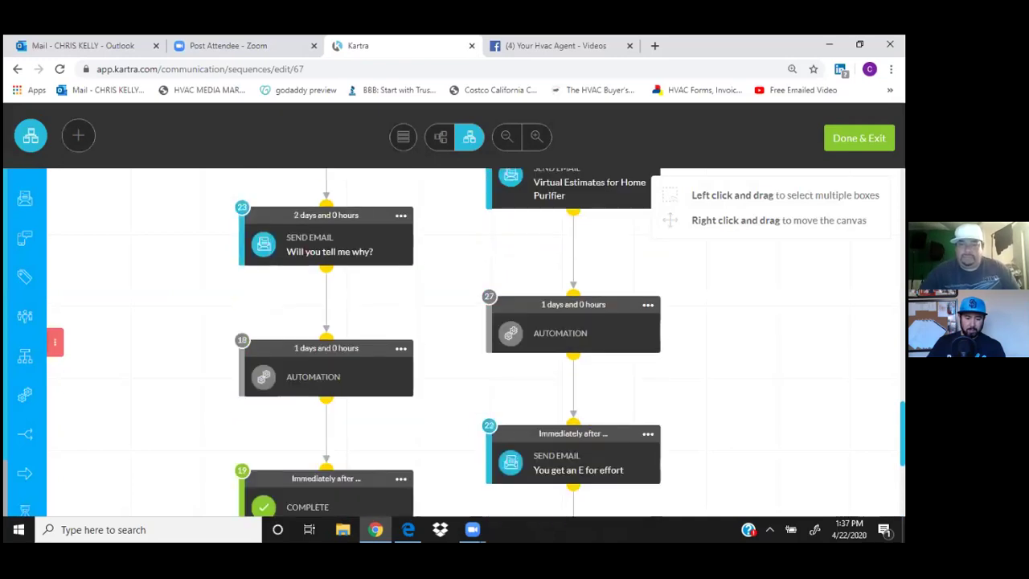
Review the settings of the "What happened?" email at the start of the FALSE branch, including its recipients and automation
scroll(448, 342, up, 10)
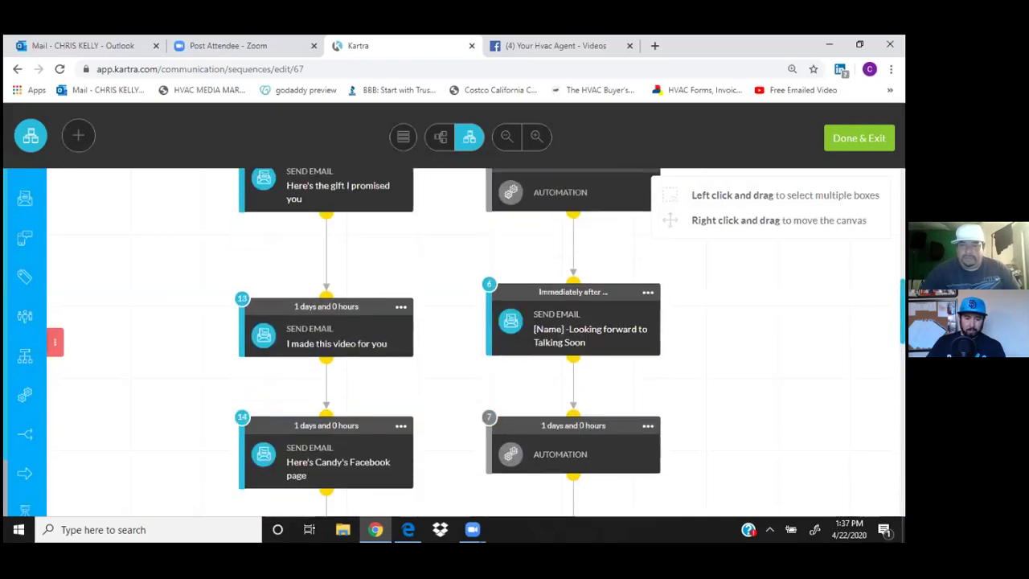
scroll(611, 336, up, 5)
click(648, 361)
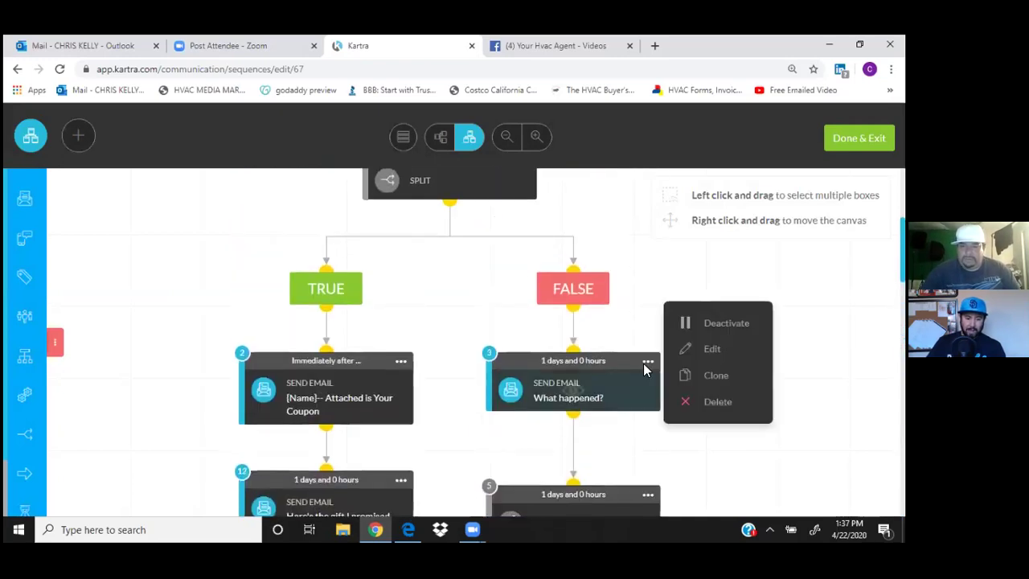
click(712, 349)
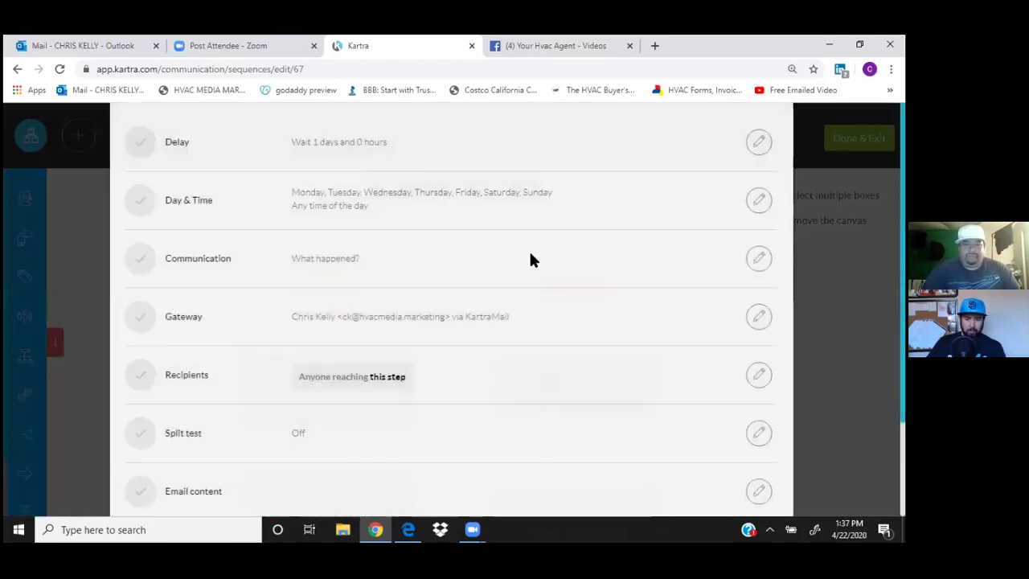
scroll(340, 400, up, 2)
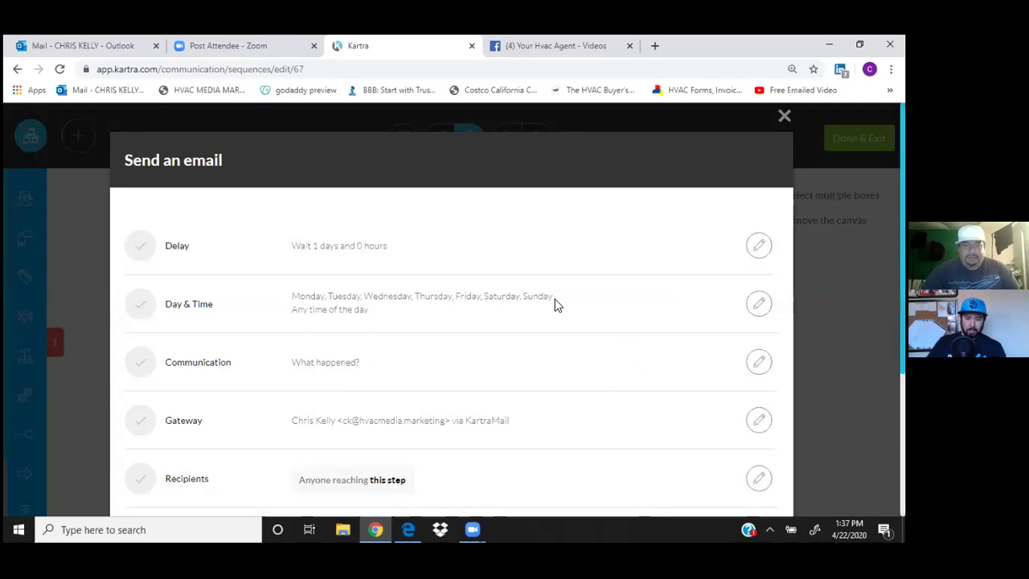
scroll(364, 418, down, 3)
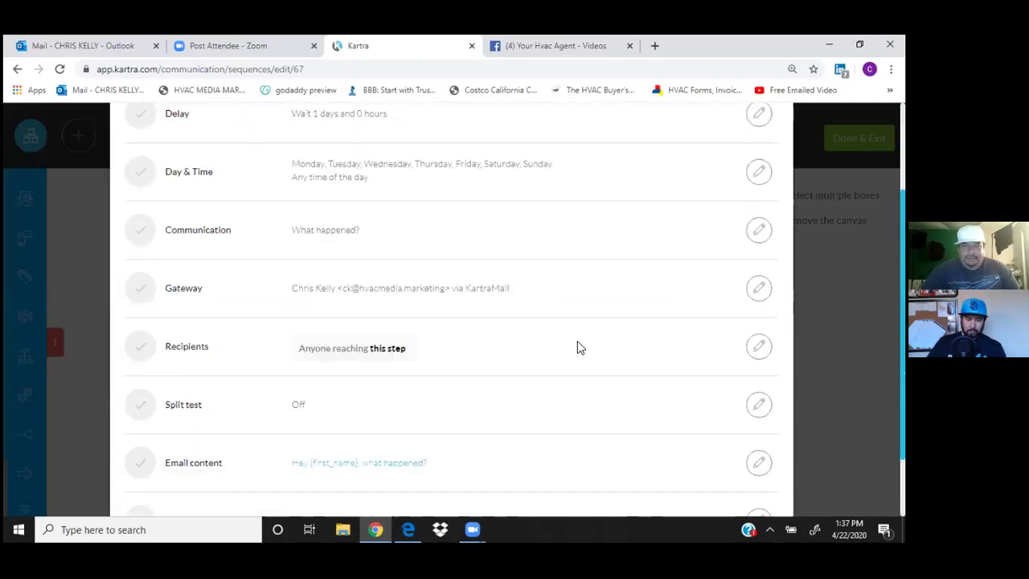
scroll(557, 344, down, 2)
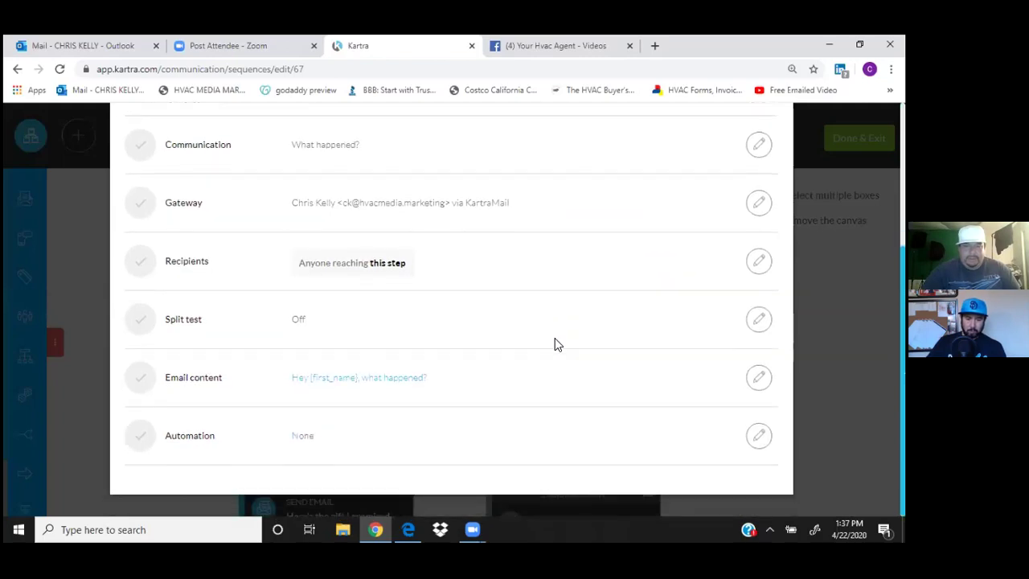
scroll(557, 344, up, 2)
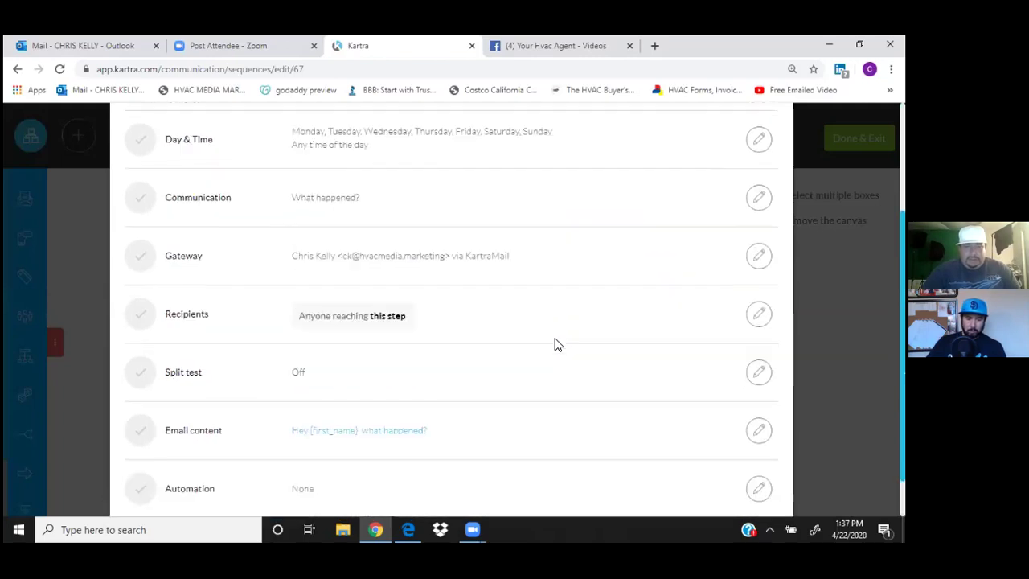
scroll(558, 345, down, 2)
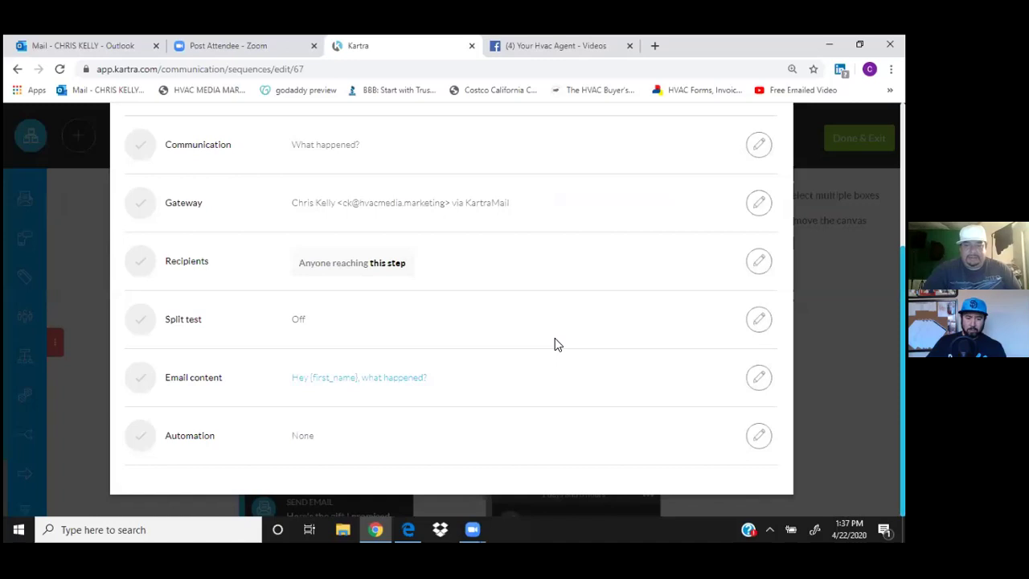
scroll(554, 343, up, 5)
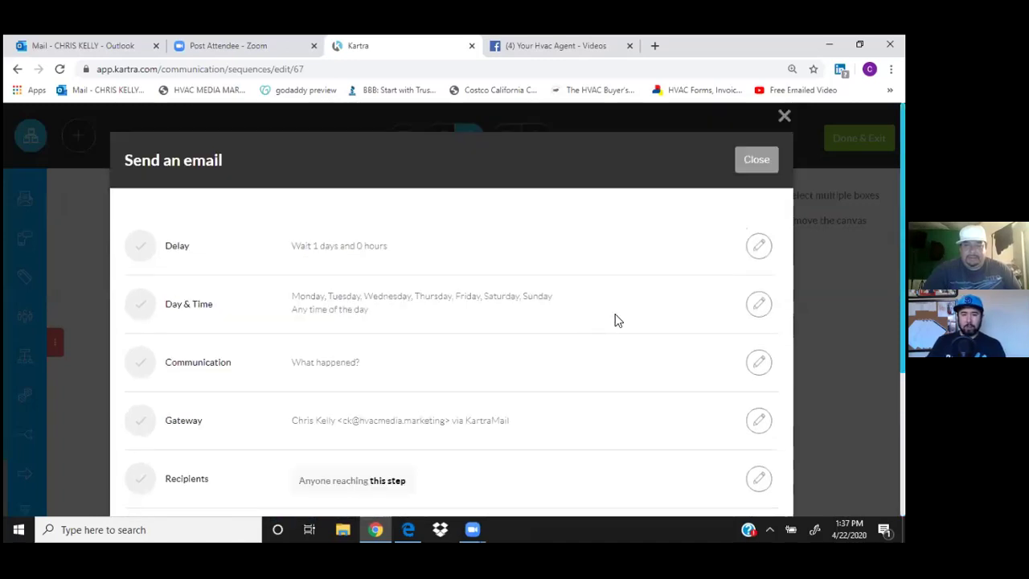
click(764, 164)
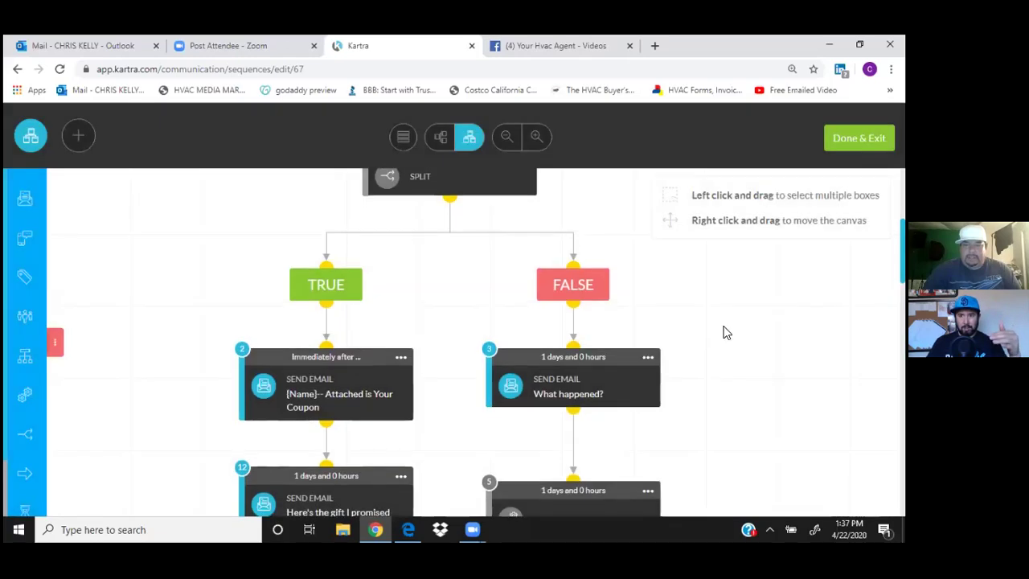
Check the settings of the "[Name] -Looking forward to Talking Soon" email and close them without changes
scroll(724, 333, down, 4)
click(650, 293)
mouse_move(648, 292)
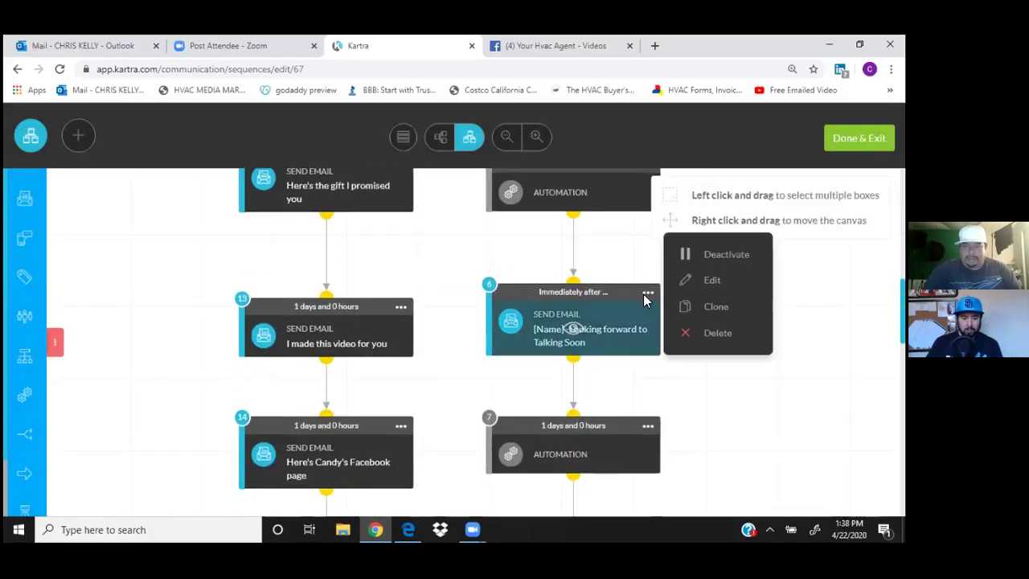
click(712, 282)
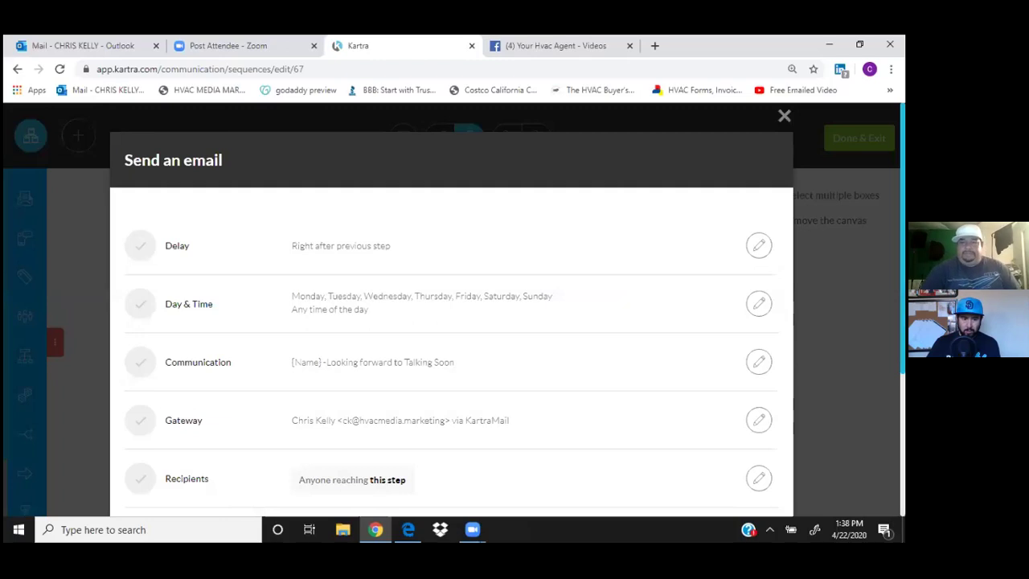
click(785, 116)
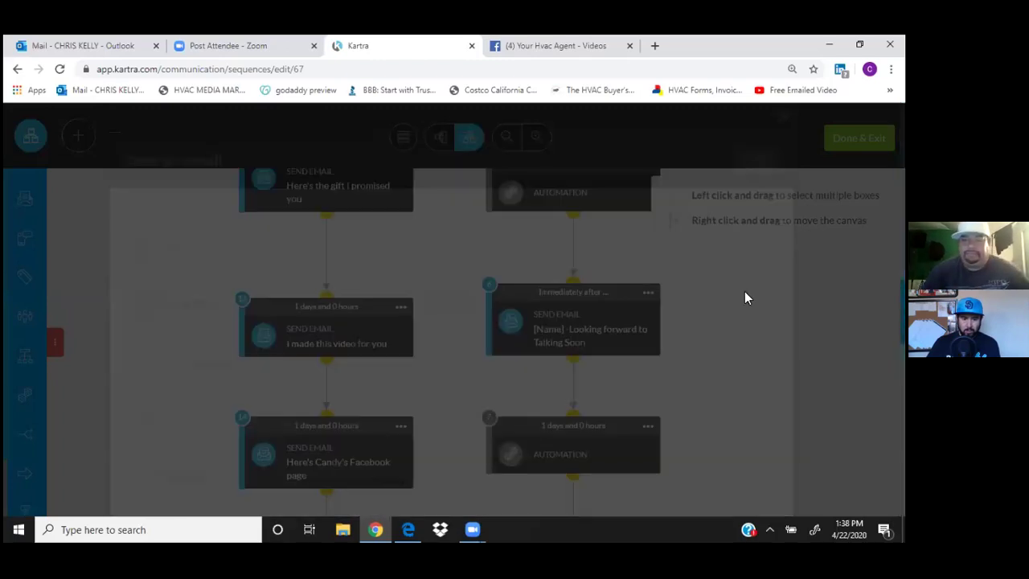
Review the delay, schedule, gateway and recipient settings of the "Are you getting my emails?" email
scroll(743, 322, down, 5)
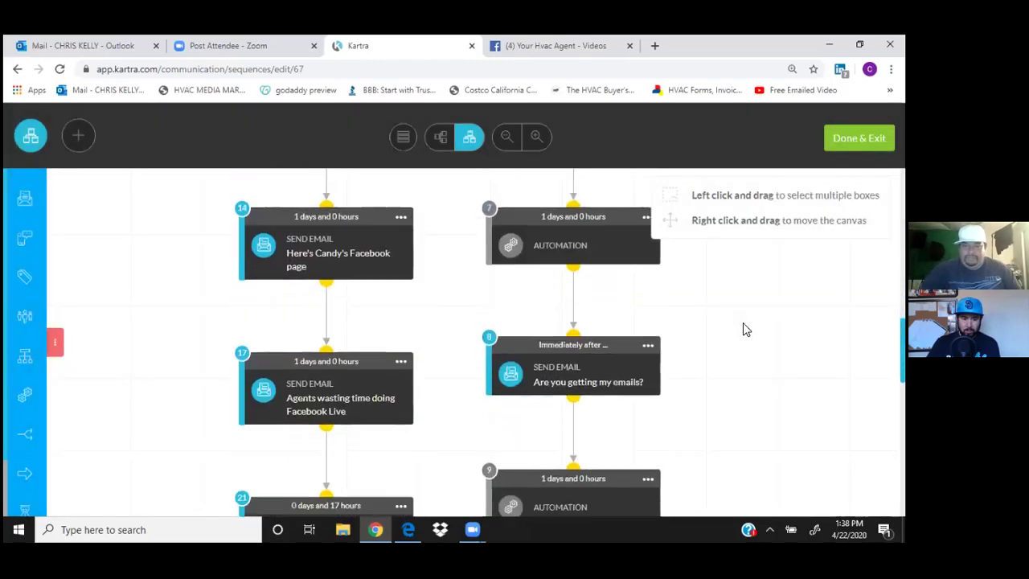
scroll(684, 338, down, 1)
scroll(684, 338, up, 2)
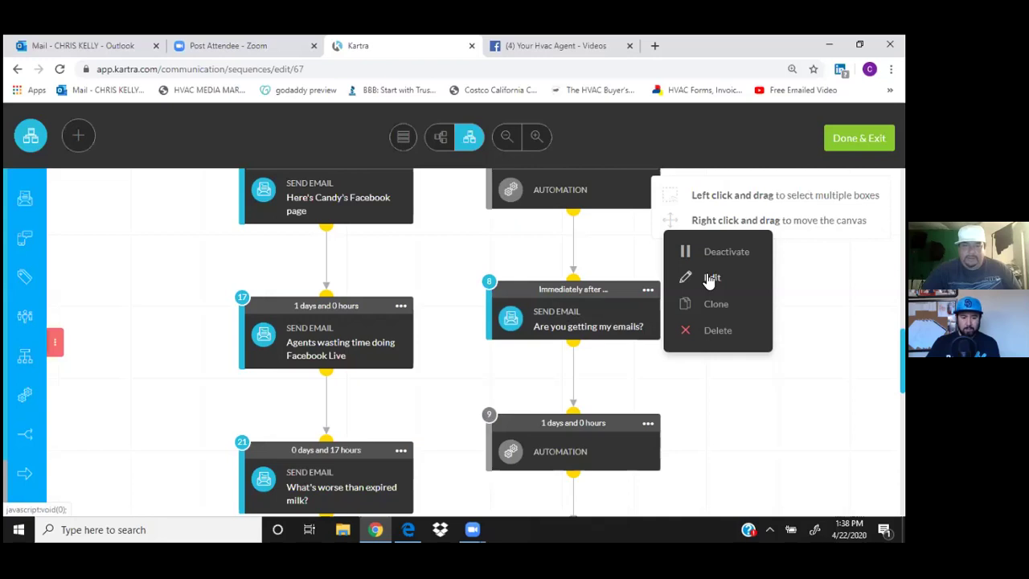
click(711, 279)
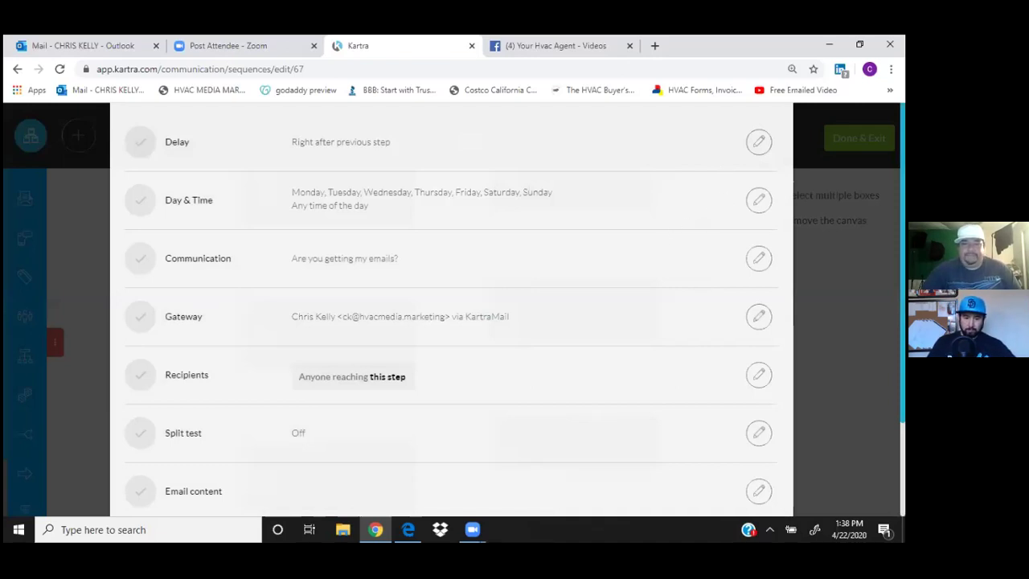
scroll(452, 310, up, 2)
scroll(452, 310, down, 1)
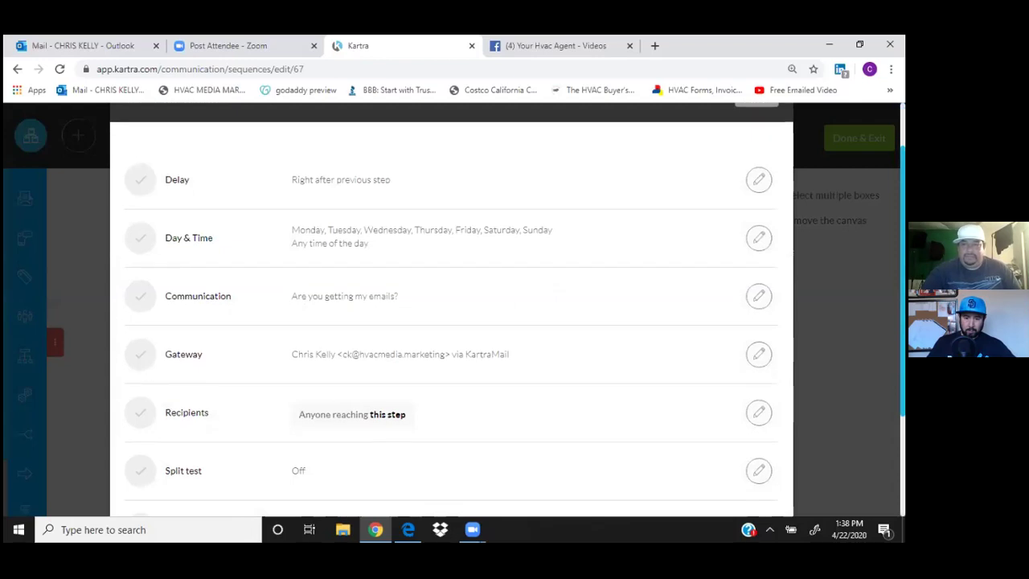
scroll(756, 161, up, 2)
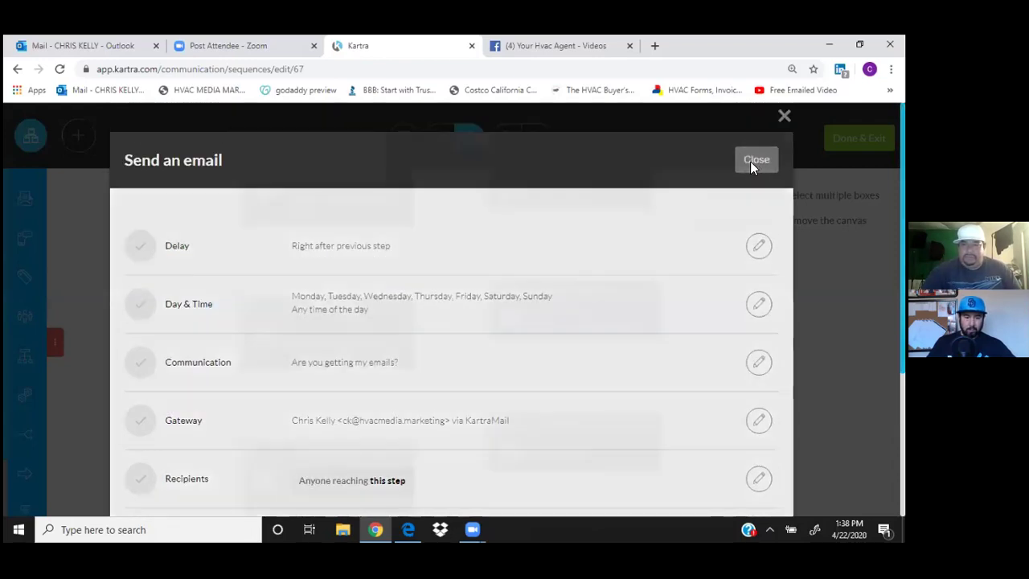
Close the email settings and look over the remaining emails and automations in both branches, down to their final steps
click(754, 160)
scroll(602, 308, down, 2)
scroll(599, 332, down, 1)
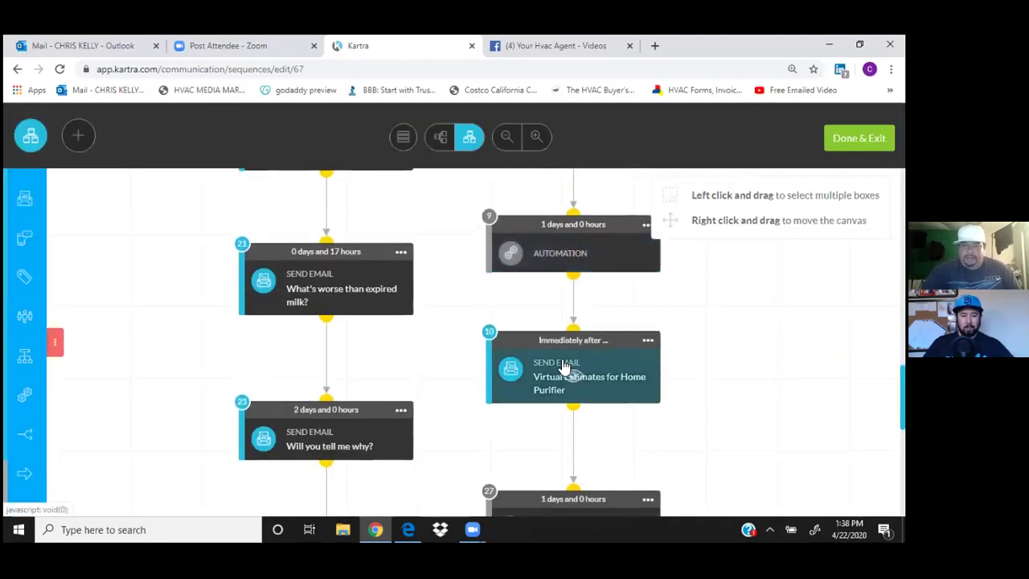
click(648, 339)
scroll(632, 375, down, 3)
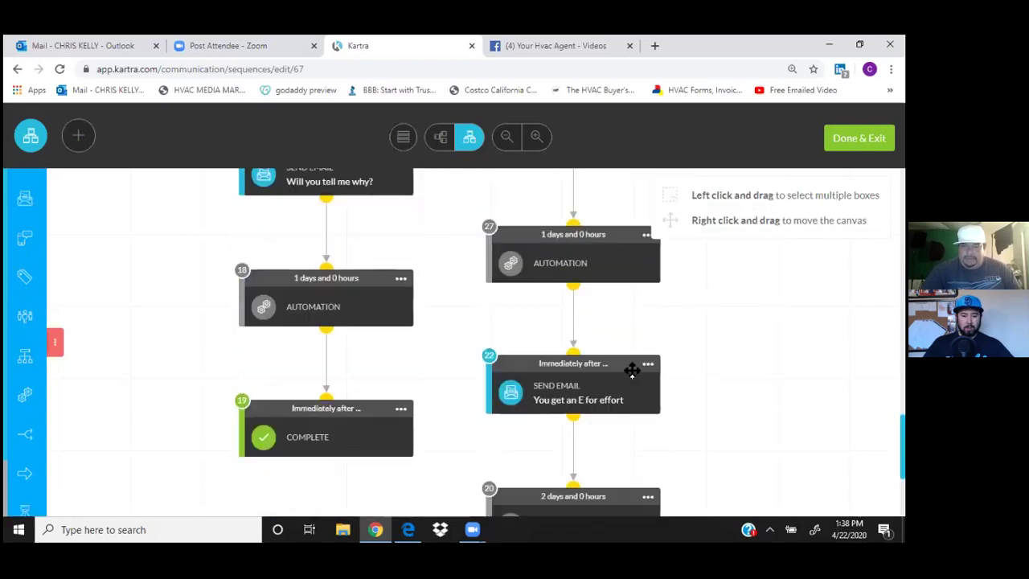
scroll(632, 370, down, 3)
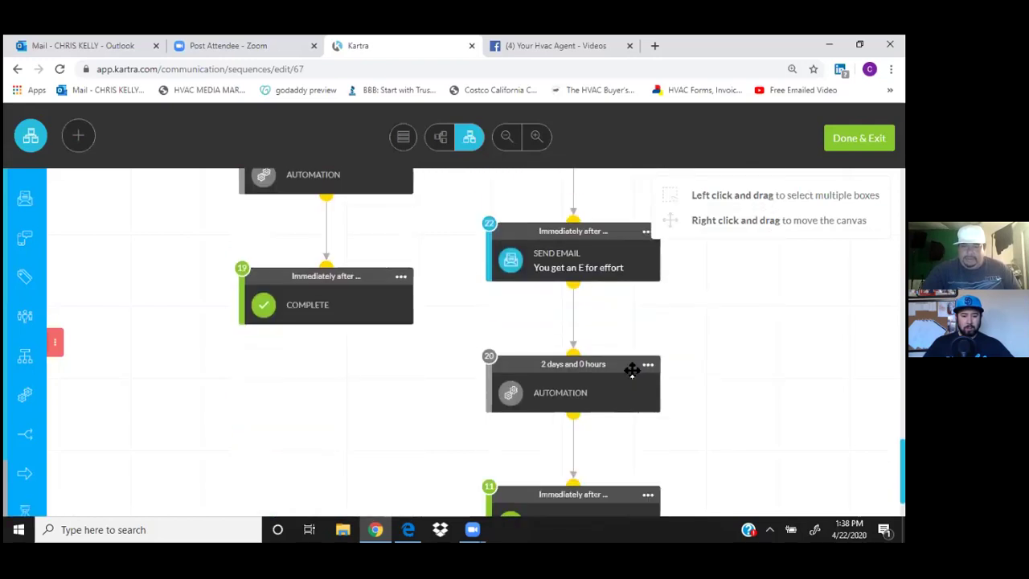
scroll(632, 372, up, 9)
click(648, 340)
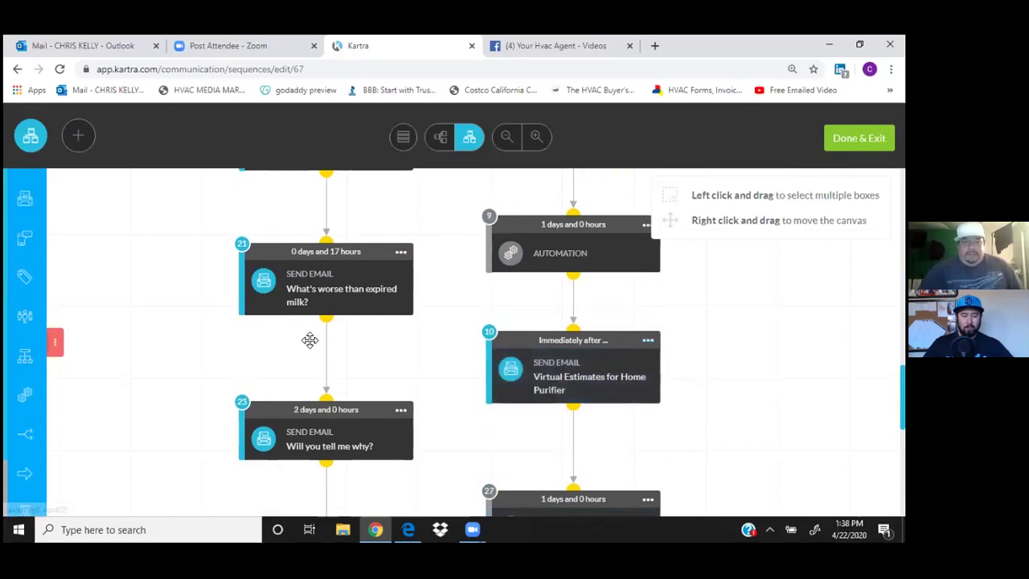
scroll(397, 361, up, 15)
scroll(404, 362, up, 3)
scroll(397, 361, down, 4)
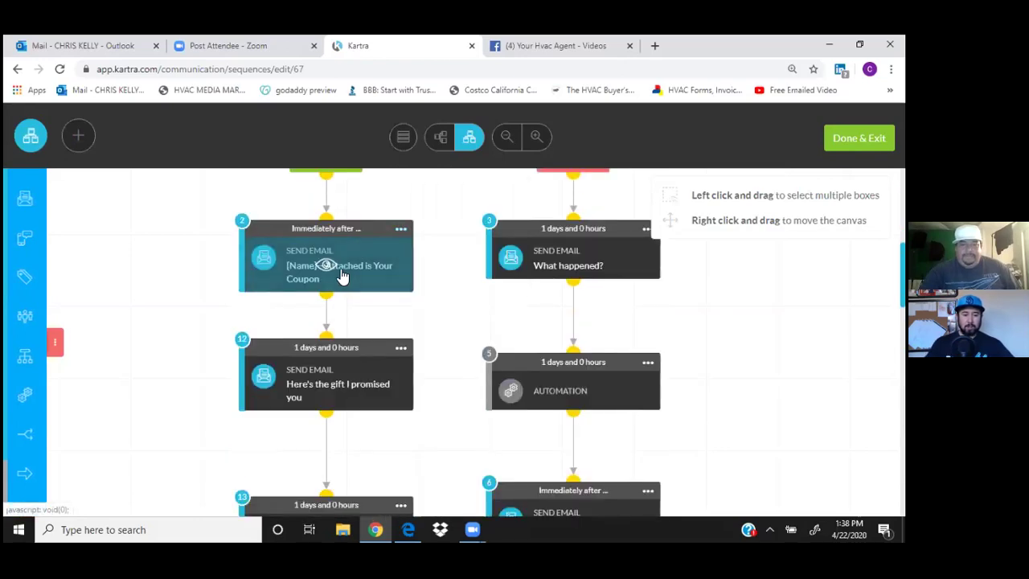
Review the settings of the "[Name]-- Attached is Your Coupon" email and its available recipient conditions, and close them without changes
click(400, 229)
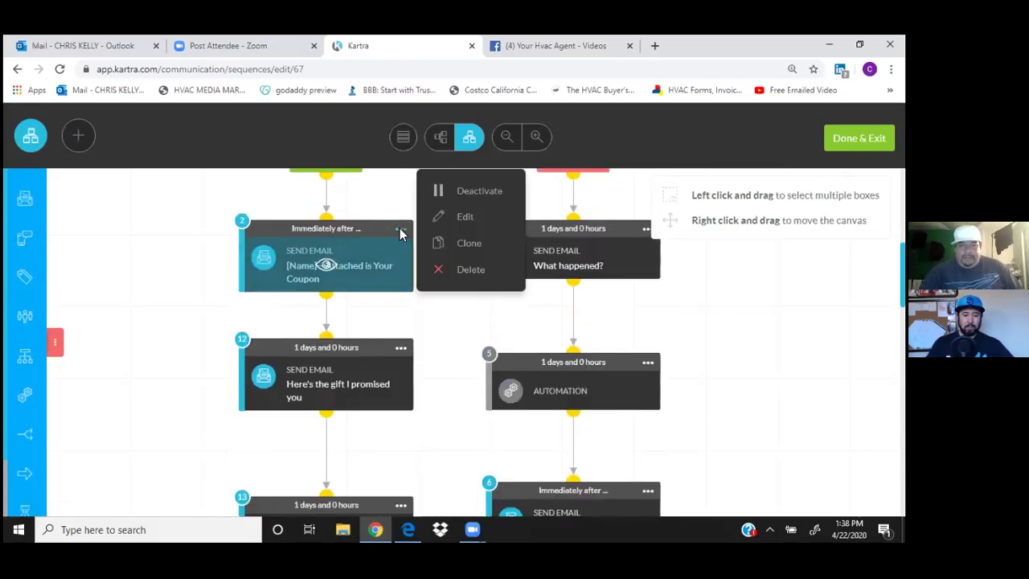
click(464, 219)
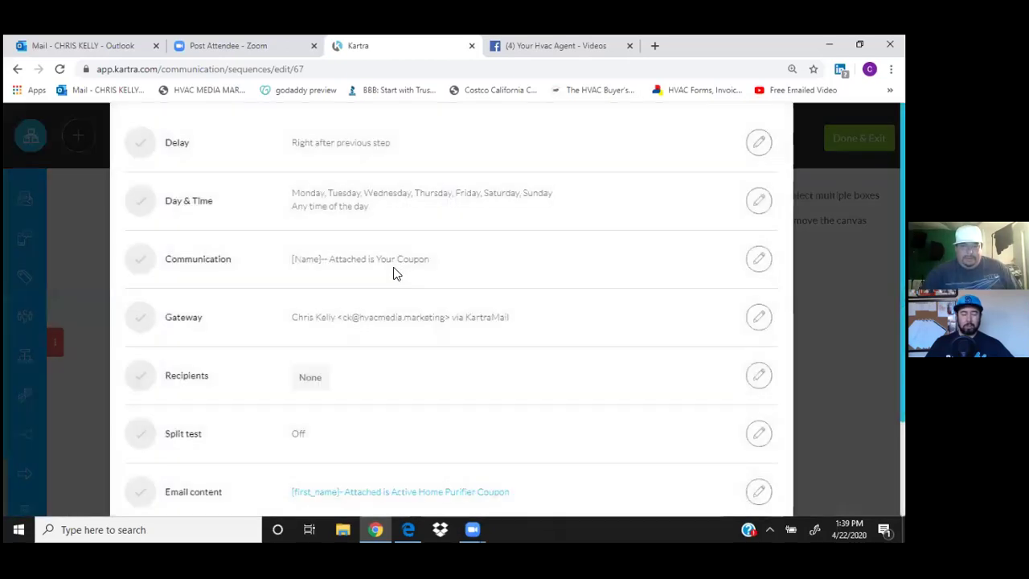
scroll(320, 406, up, 1)
scroll(329, 410, down, 1)
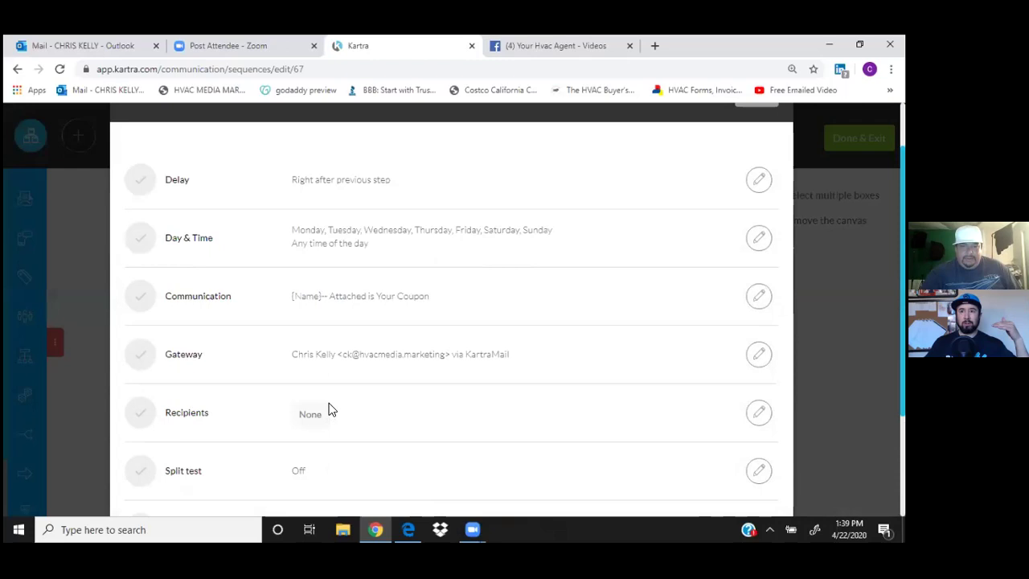
scroll(485, 426, down, 2)
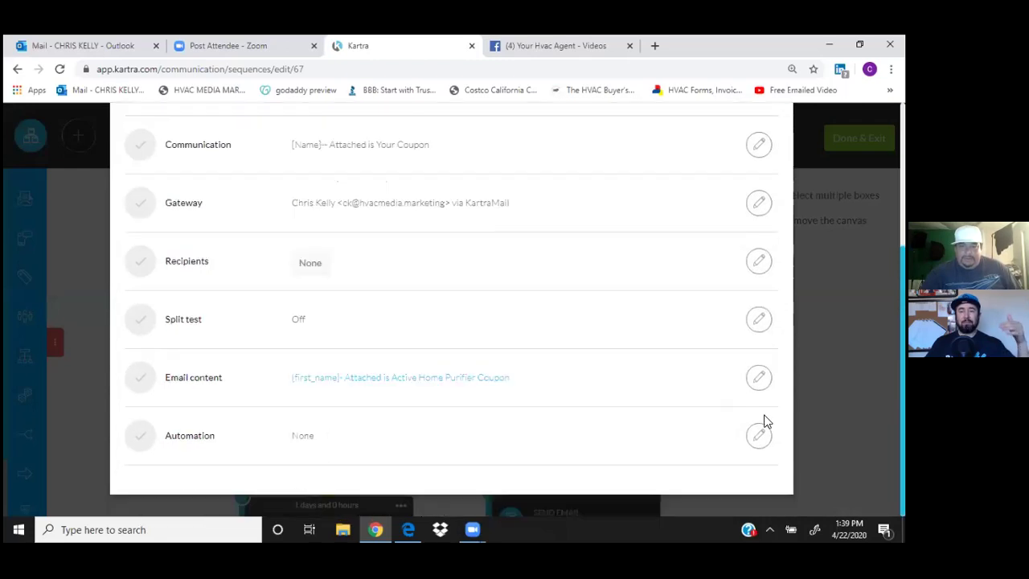
click(758, 262)
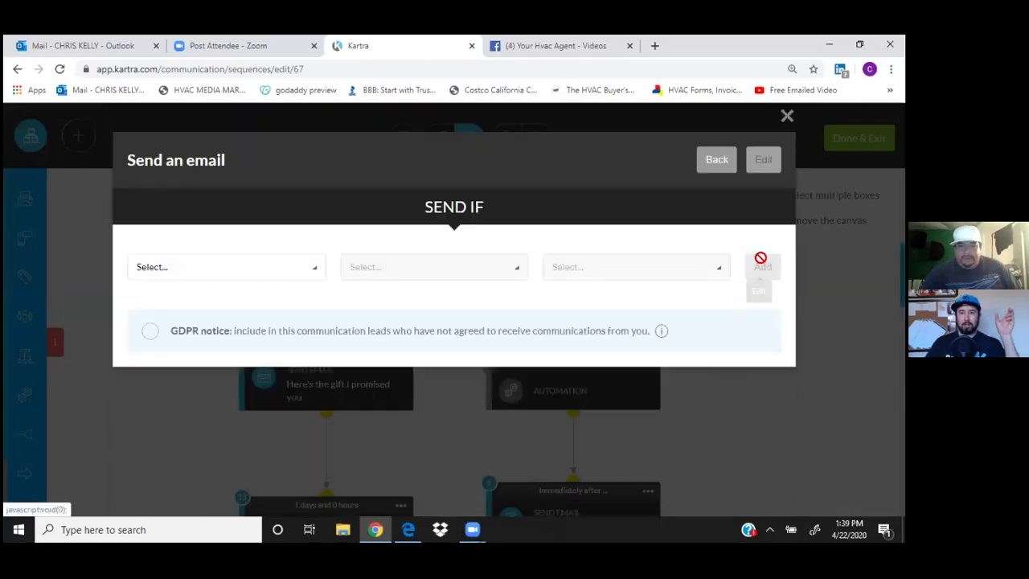
click(317, 275)
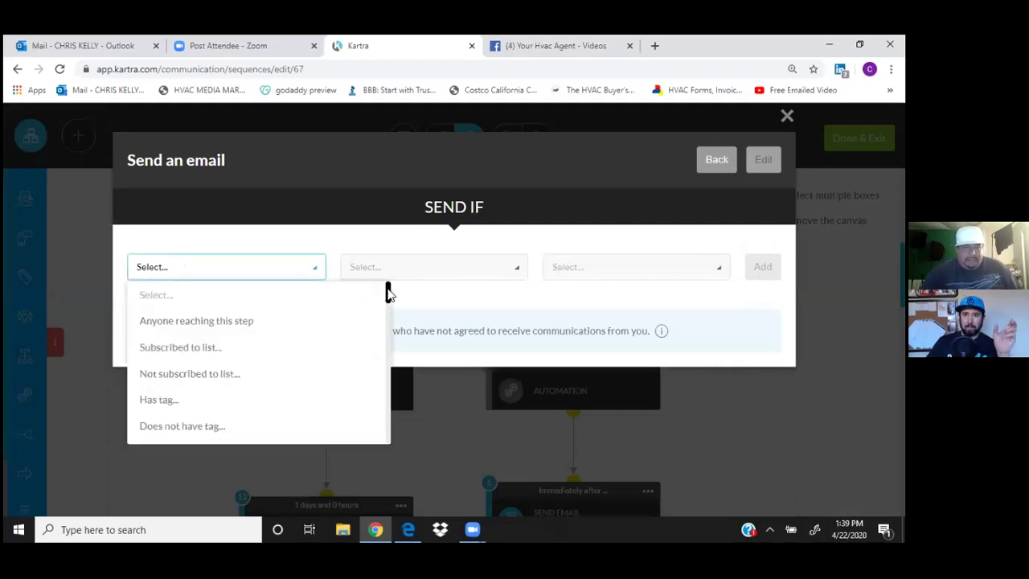
drag(387, 291, 300, 297)
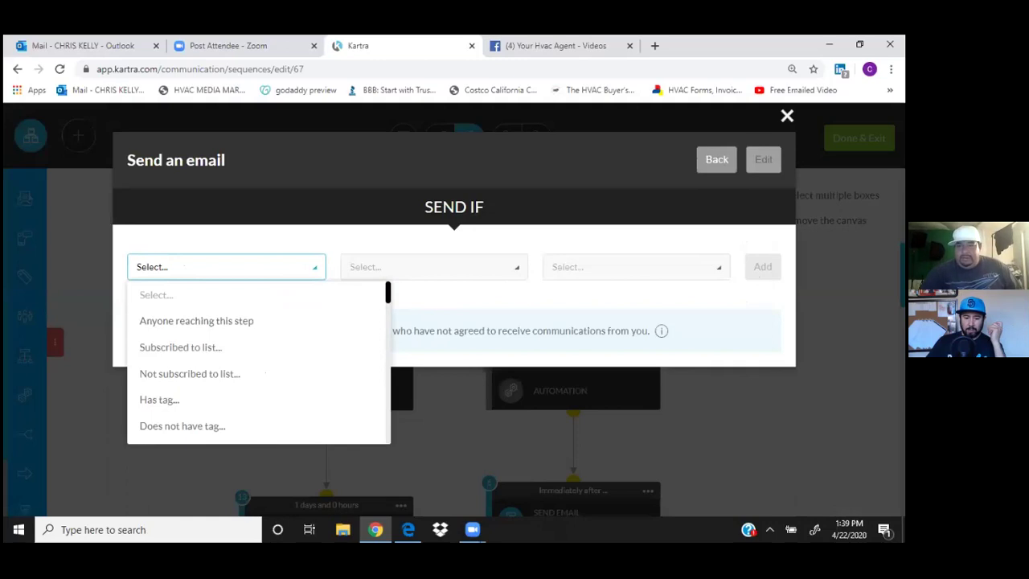
click(754, 249)
key(Escape)
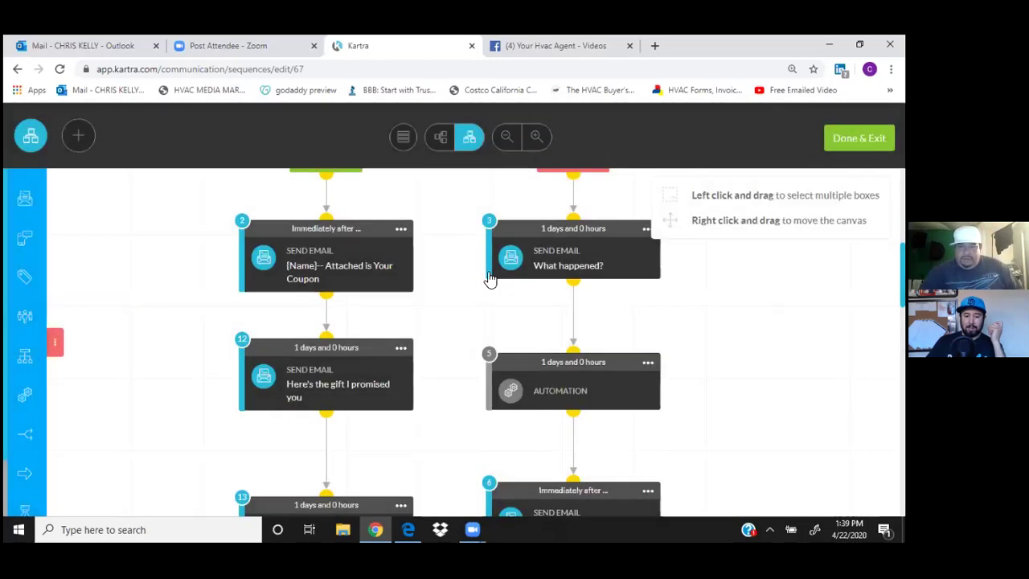
Try to limit the coupon email's recipients to leads without the Haddon Appointment Campaign tag "Haddon- Scheduled Appointments", and close the settings
click(402, 229)
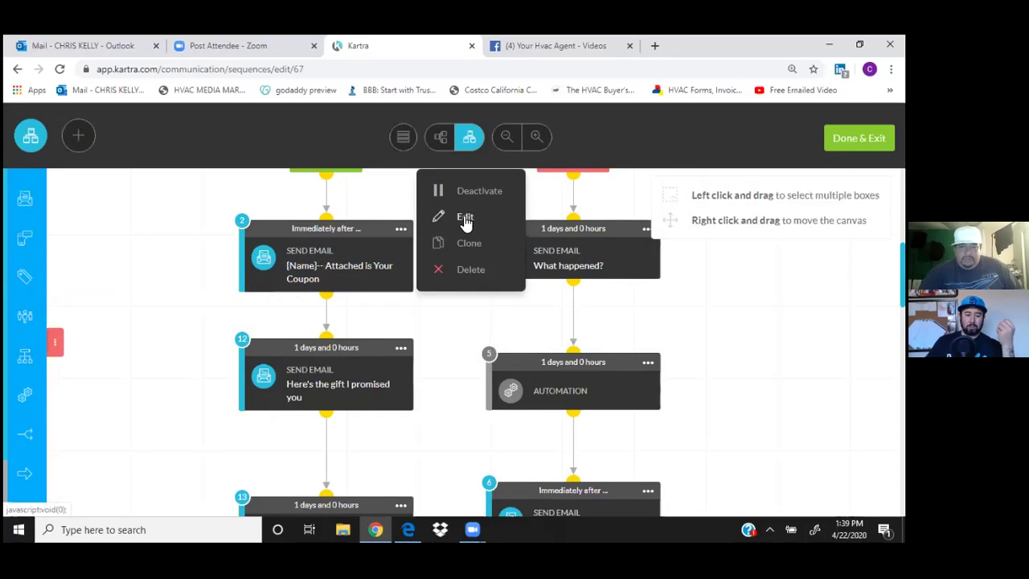
click(466, 218)
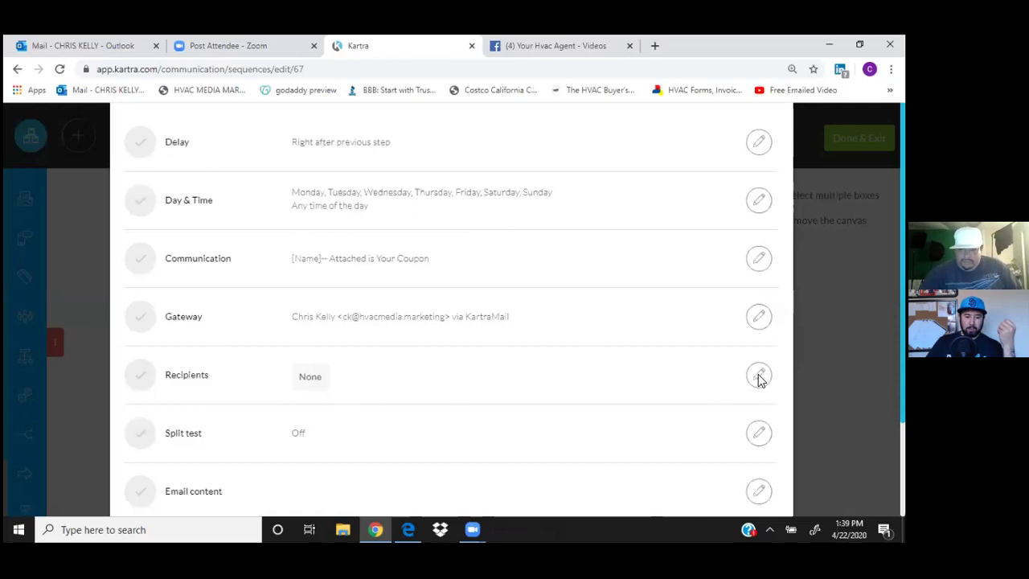
scroll(759, 376, up, 1)
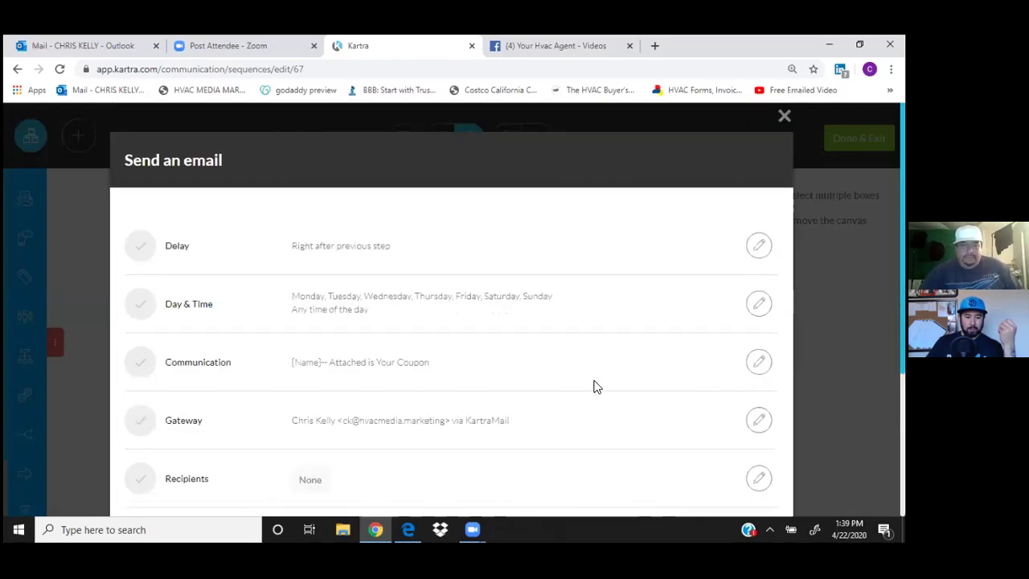
scroll(594, 384, down, 2)
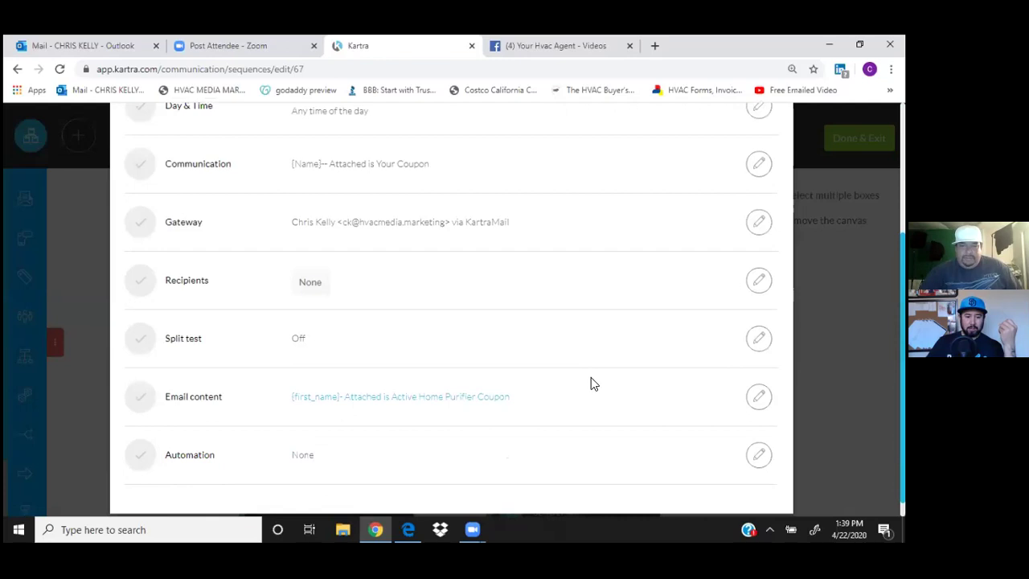
click(759, 281)
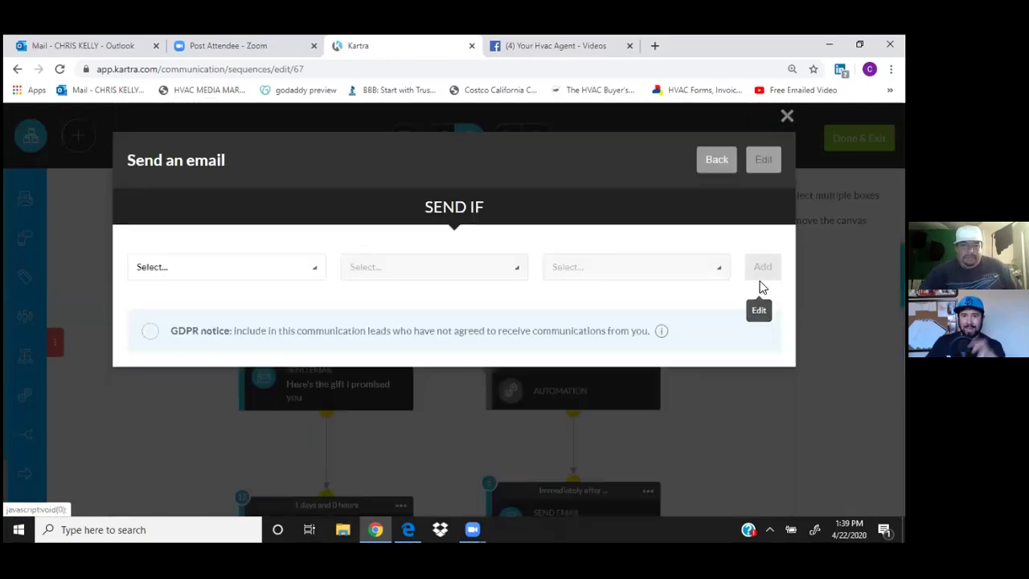
click(314, 276)
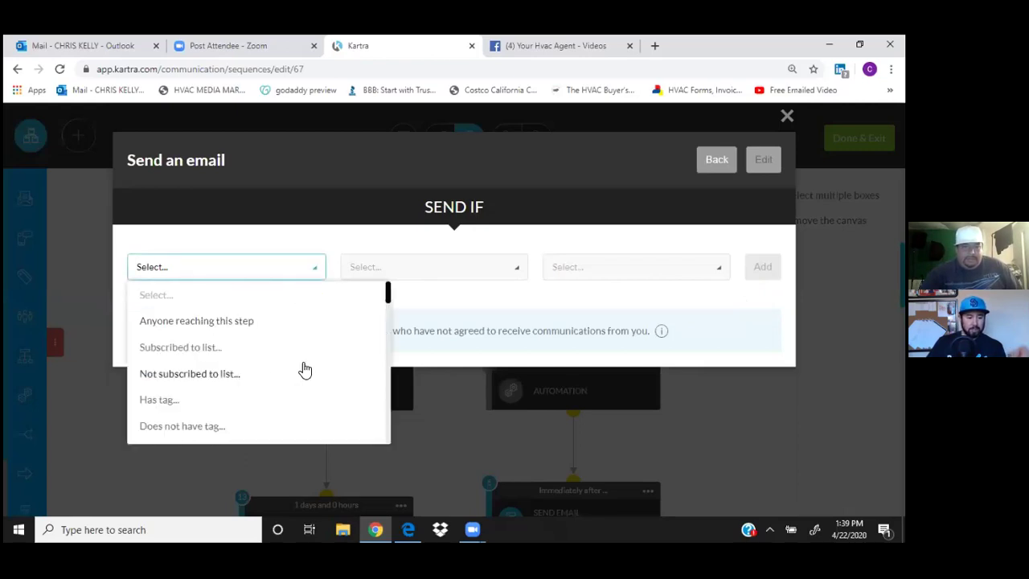
click(172, 427)
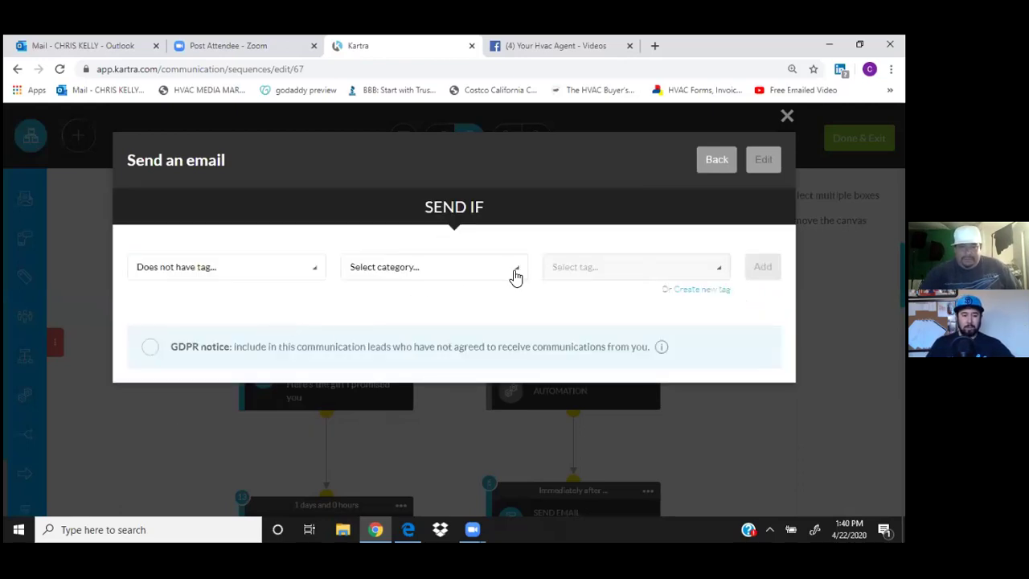
click(516, 276)
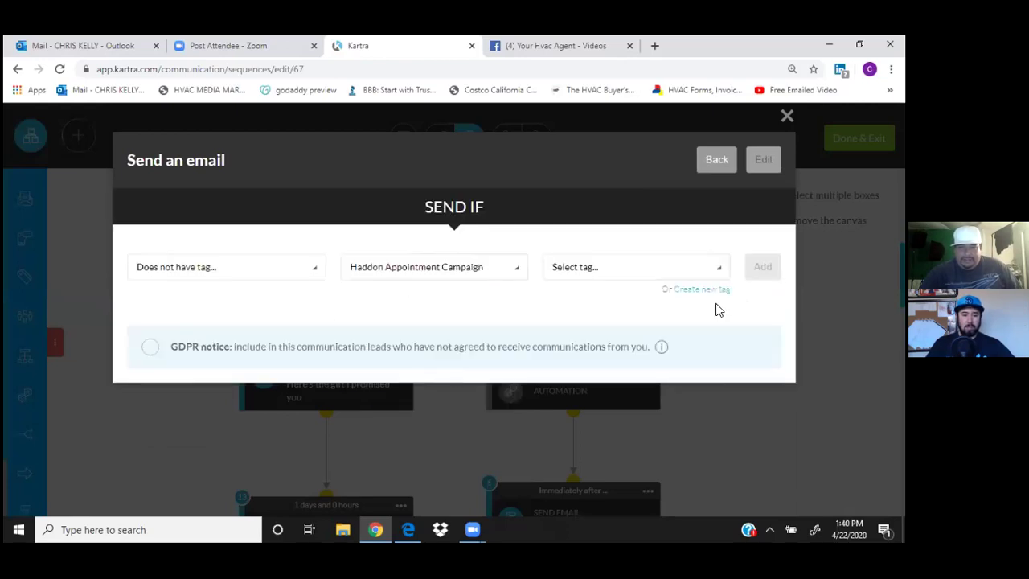
click(718, 267)
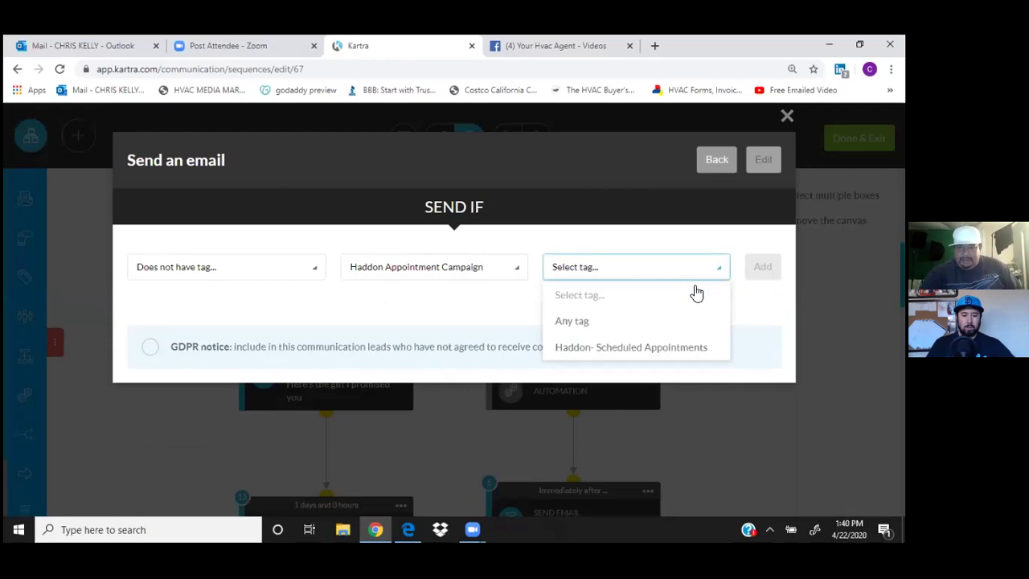
click(615, 347)
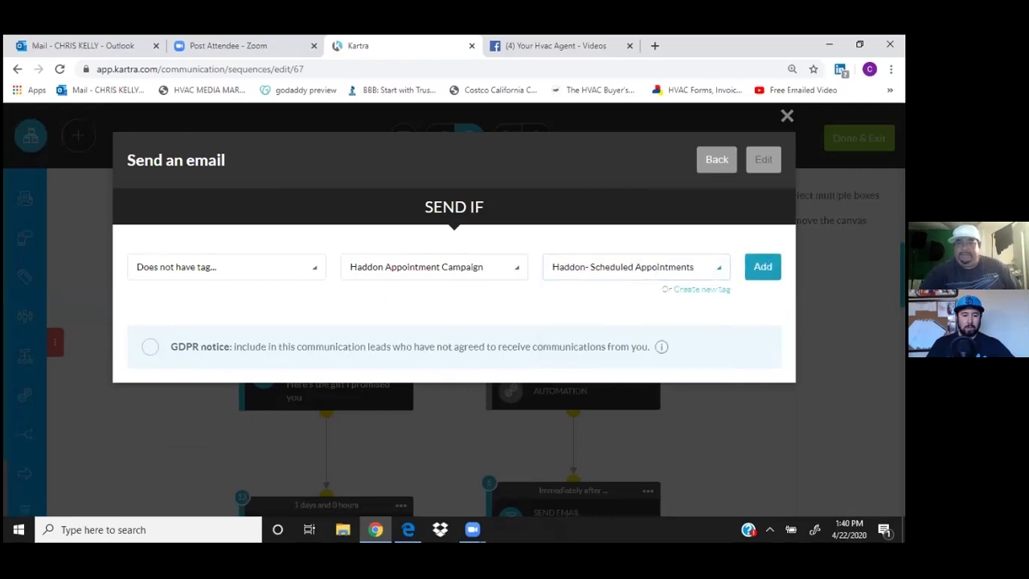
click(763, 266)
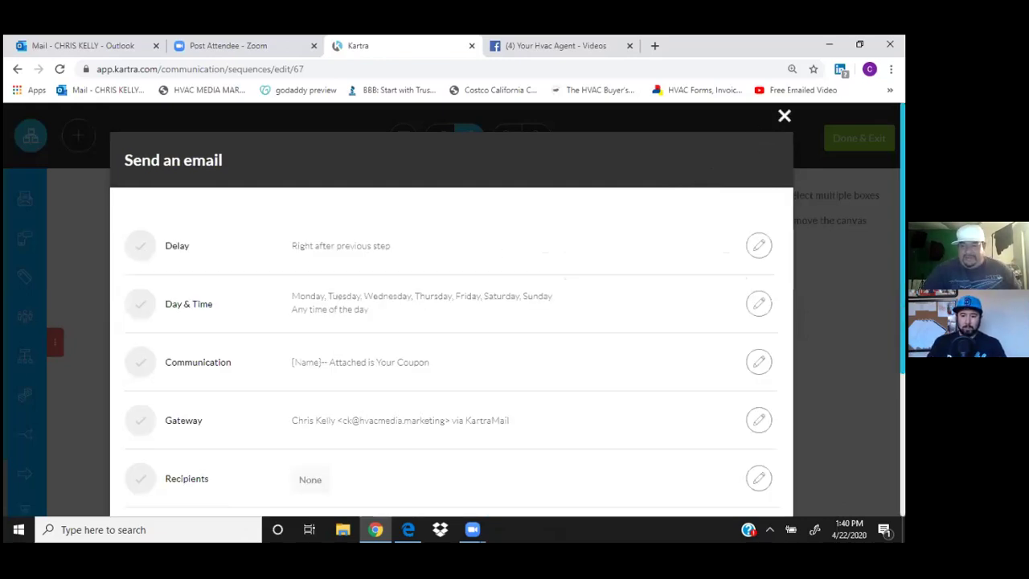
click(813, 267)
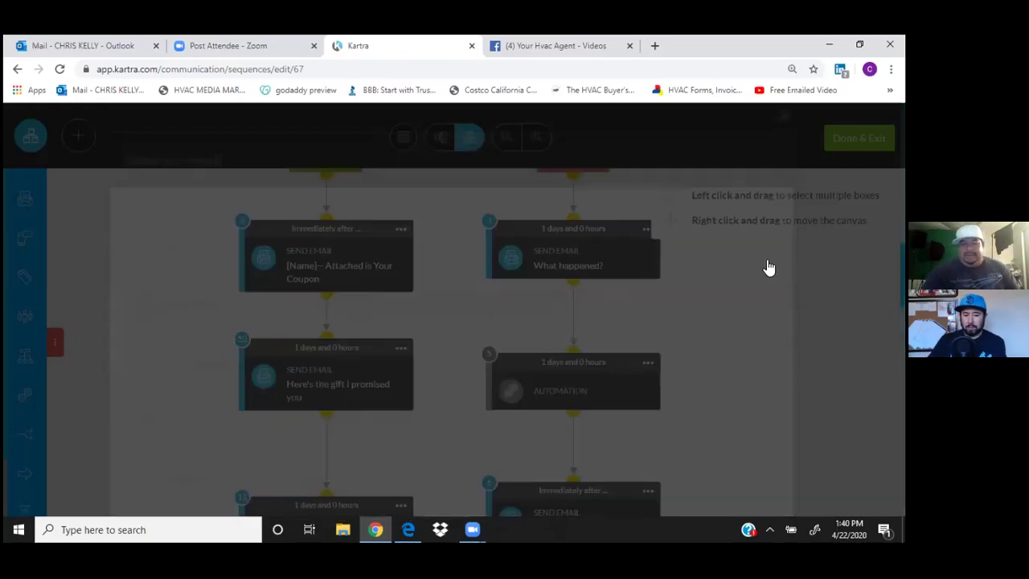
Examine the order and delays of the emails and automations along the TRUE and FALSE branches of the sequence
scroll(744, 323, down, 2)
scroll(753, 329, down, 20)
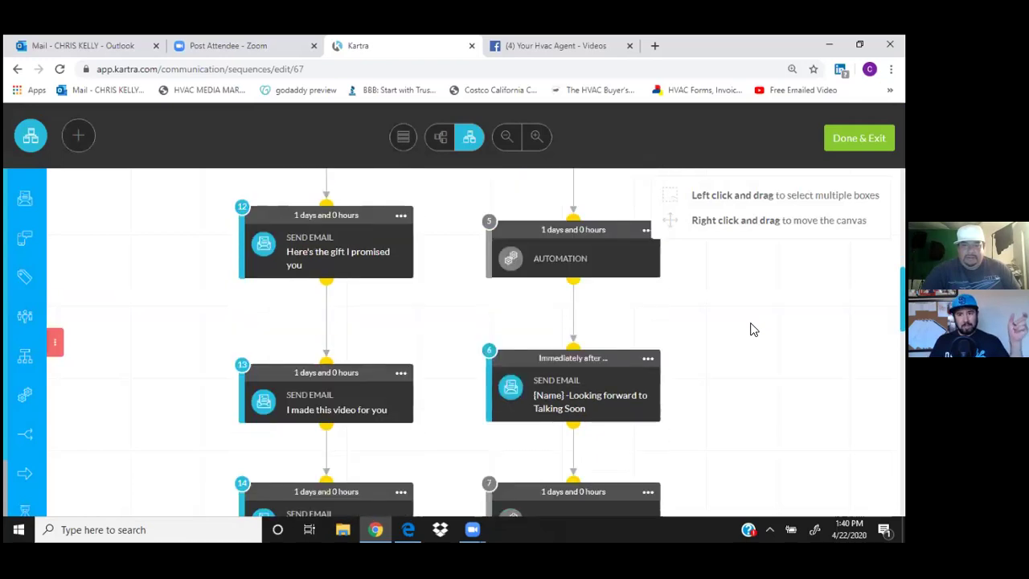
scroll(753, 329, down, 3)
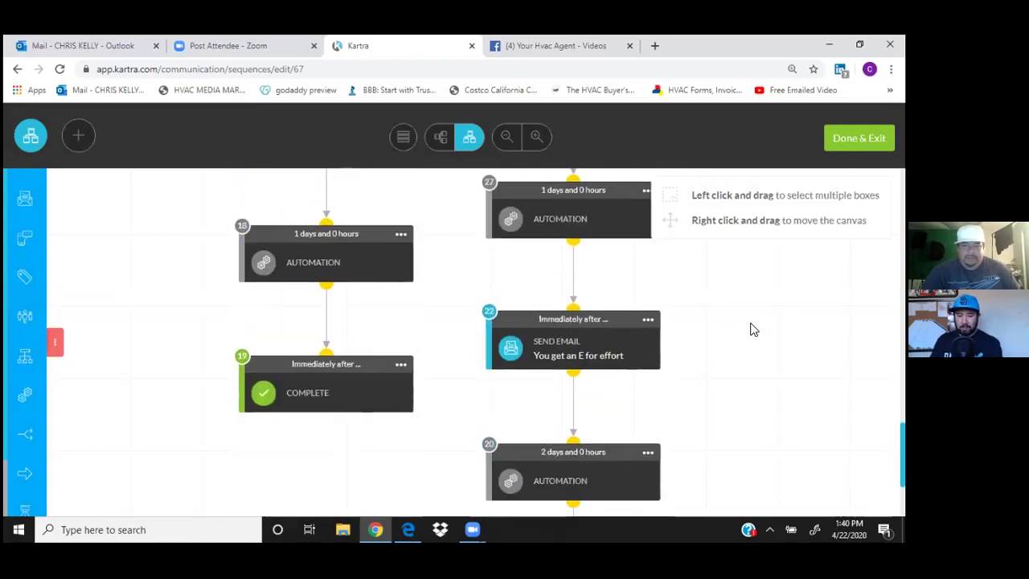
scroll(752, 329, up, 5)
scroll(753, 329, up, 20)
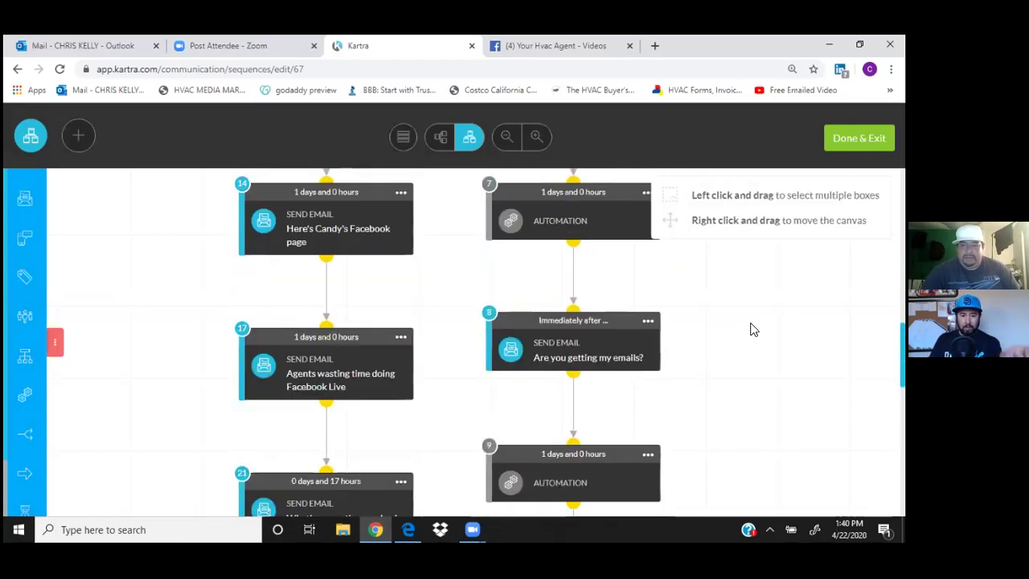
scroll(752, 332, up, 4)
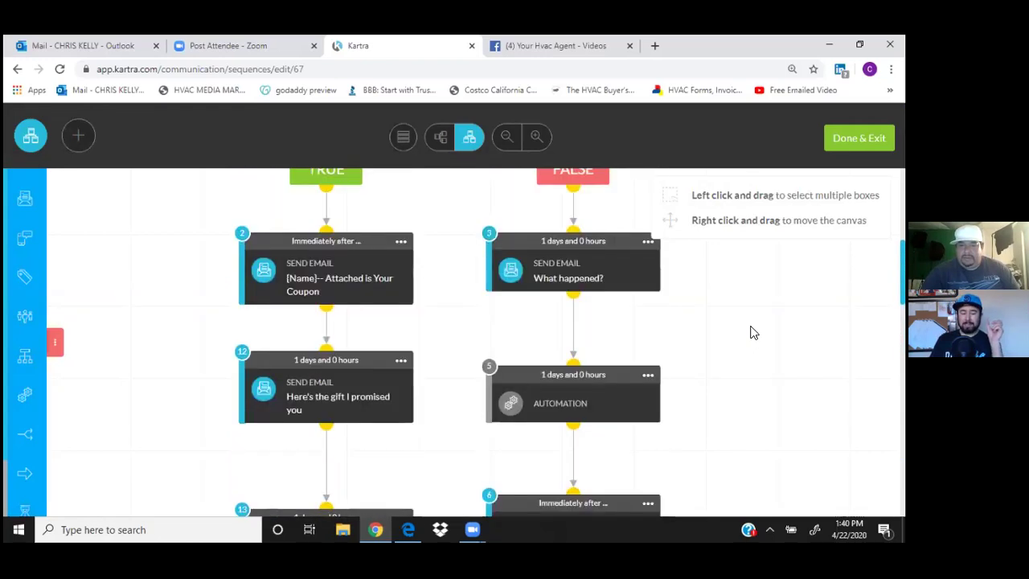
scroll(753, 332, down, 1)
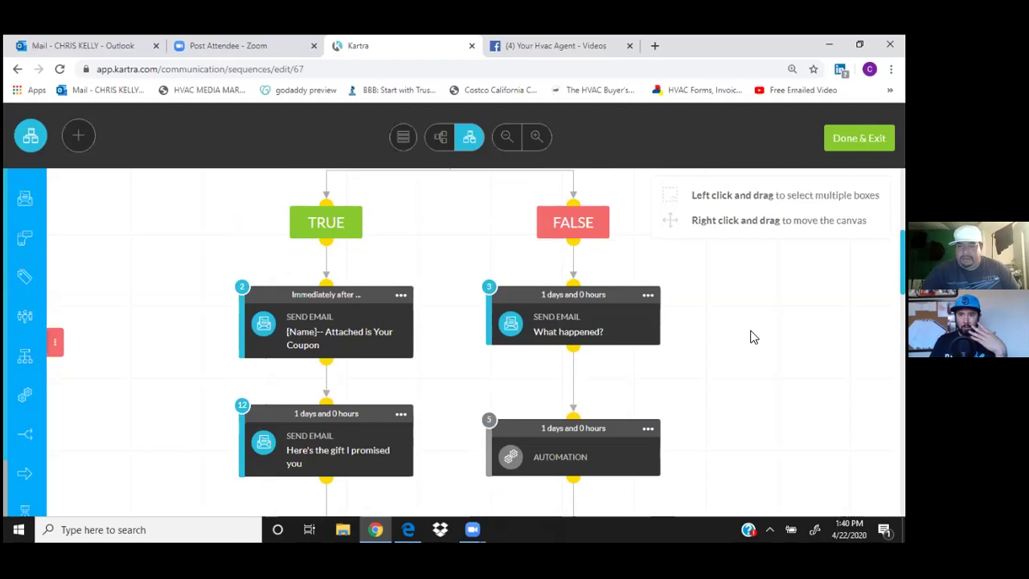
scroll(753, 337, down, 1)
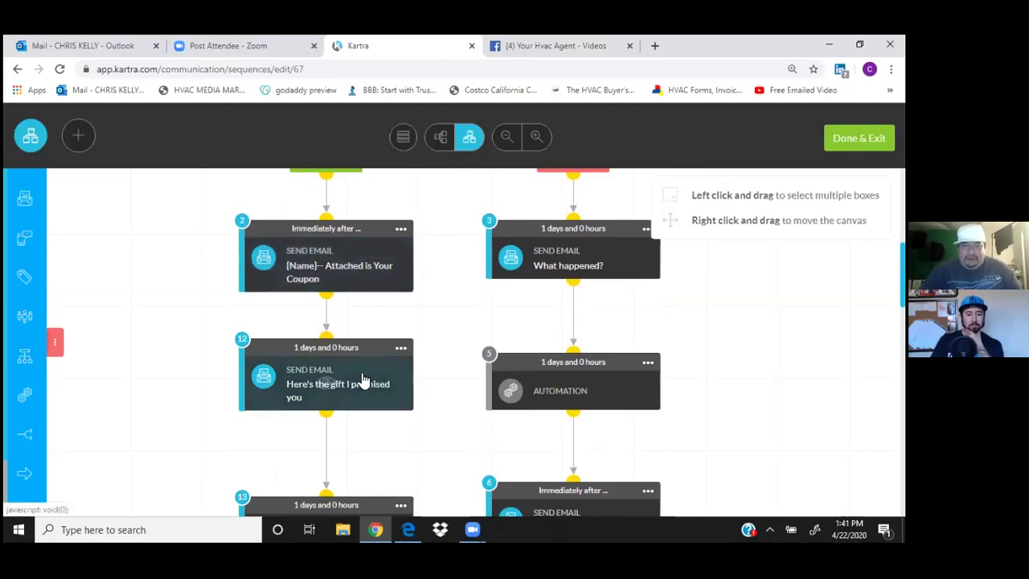
scroll(331, 474, down, 1)
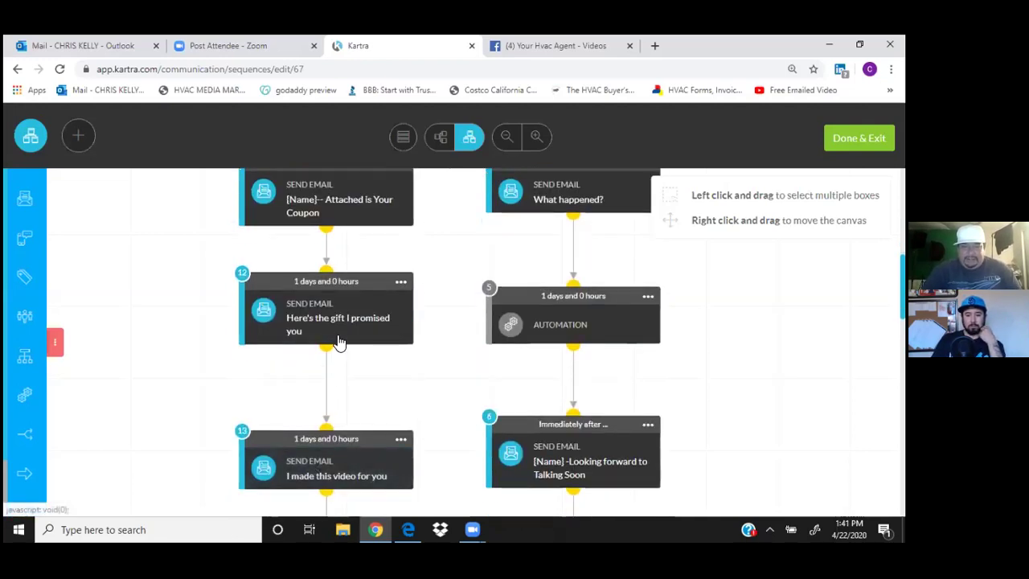
scroll(325, 475, down, 1)
scroll(322, 476, down, 6)
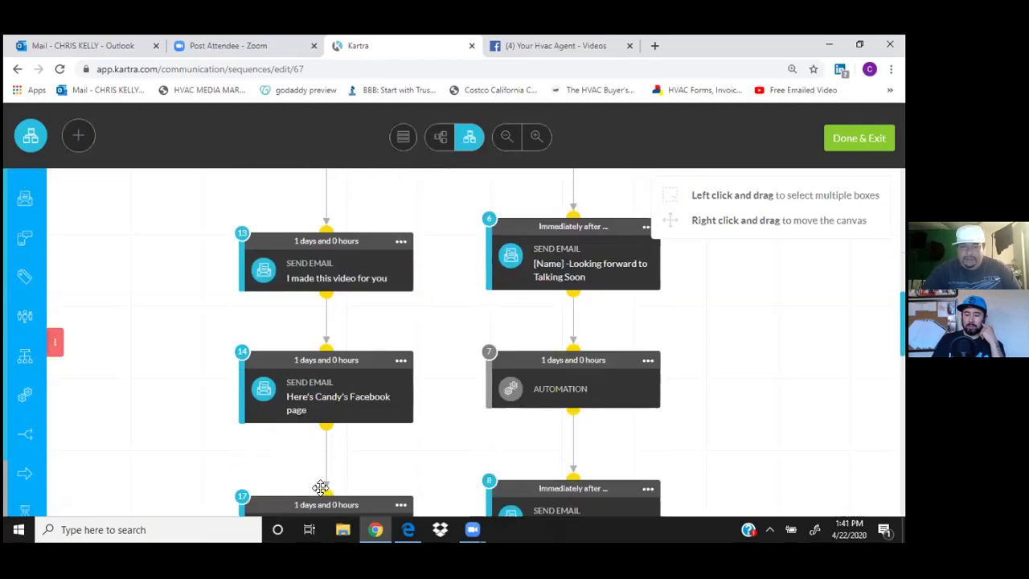
scroll(335, 418, up, 10)
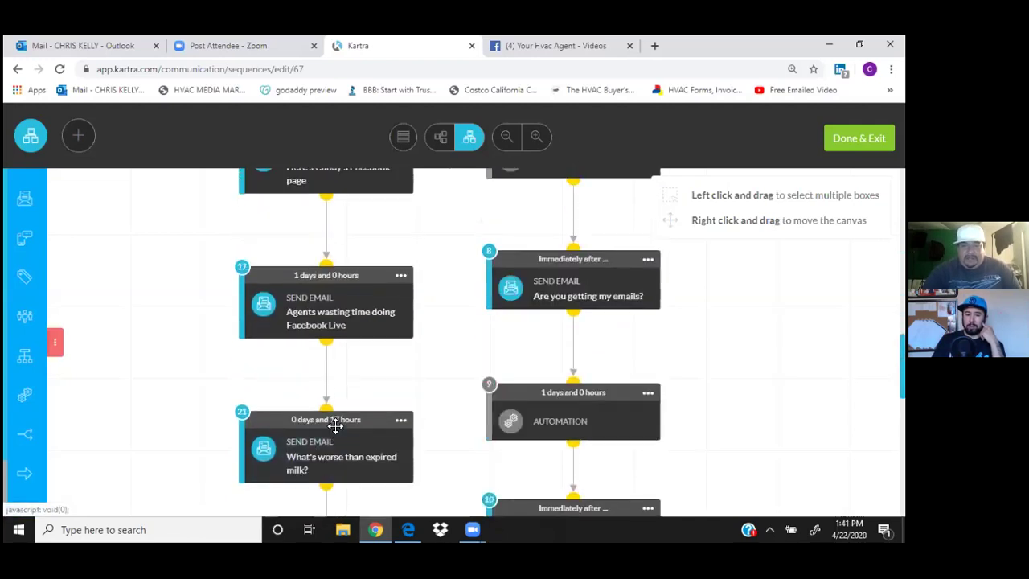
scroll(335, 426, up, 1)
scroll(333, 427, down, 3)
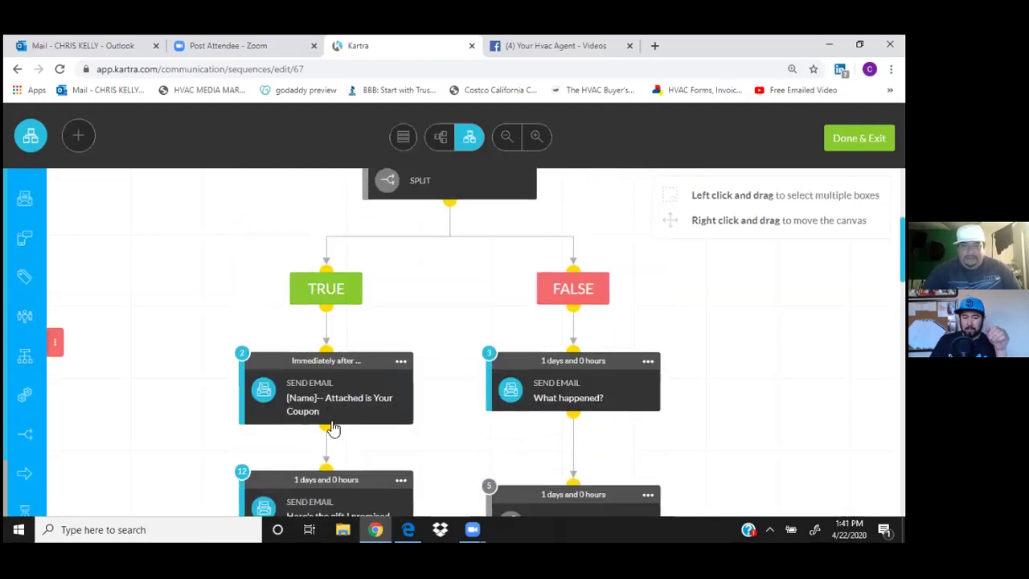
Delete the "Here's the gift I promised you" email from the TRUE branch
click(401, 413)
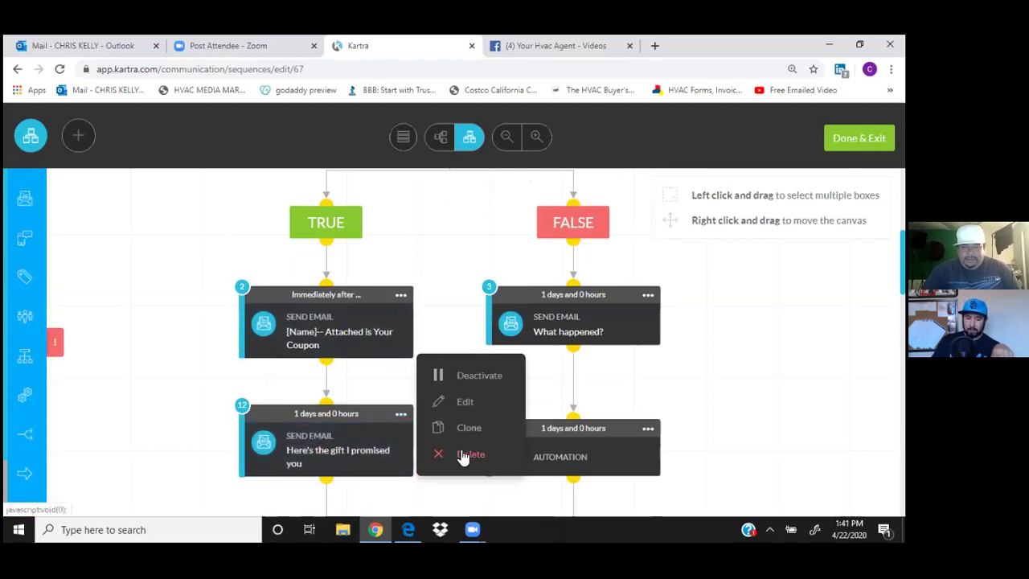
click(456, 455)
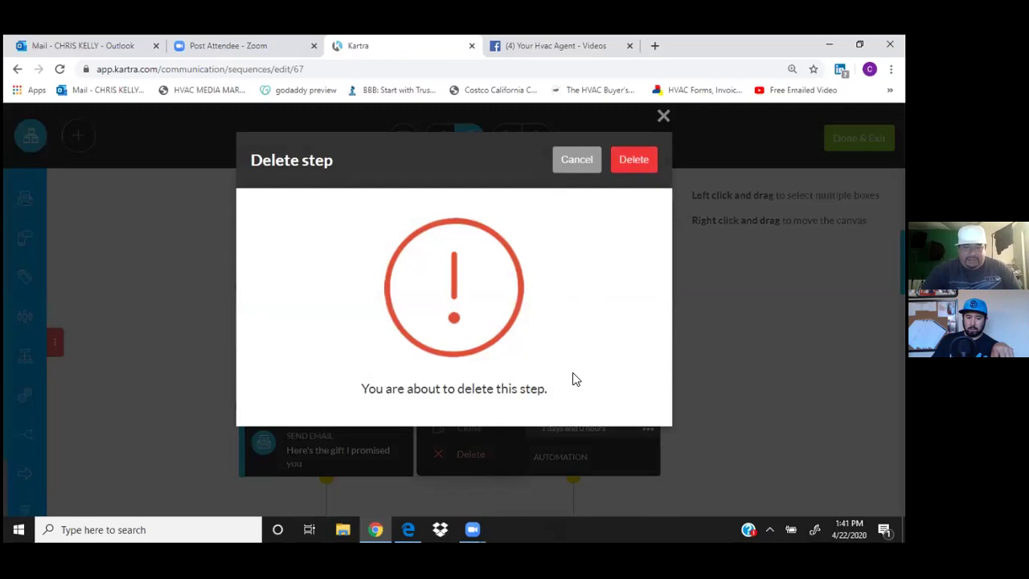
key(Return)
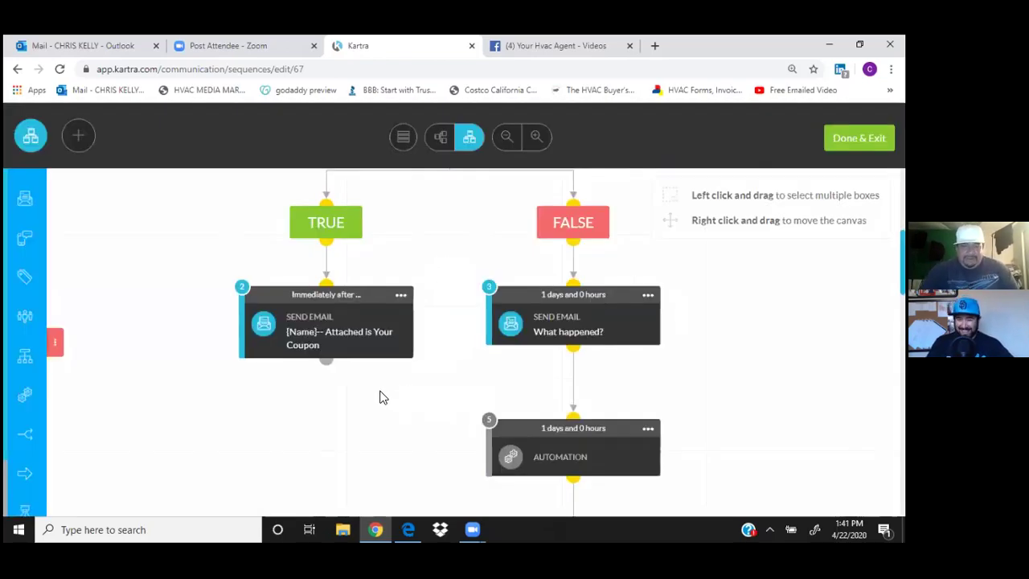
Delete the "I made this video for you" email from the TRUE branch
scroll(376, 391, down, 2)
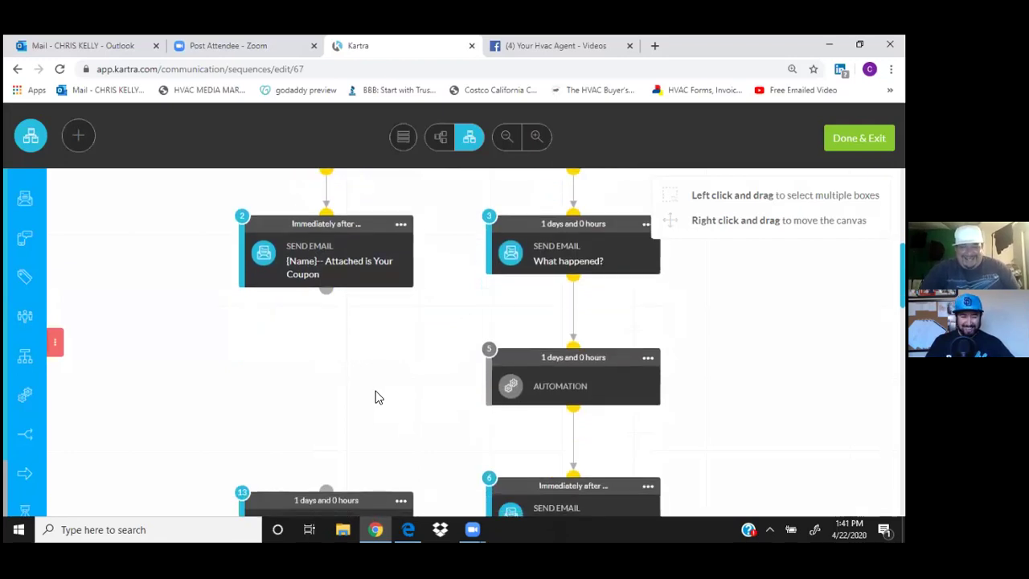
scroll(376, 390, down, 2)
click(402, 439)
click(401, 441)
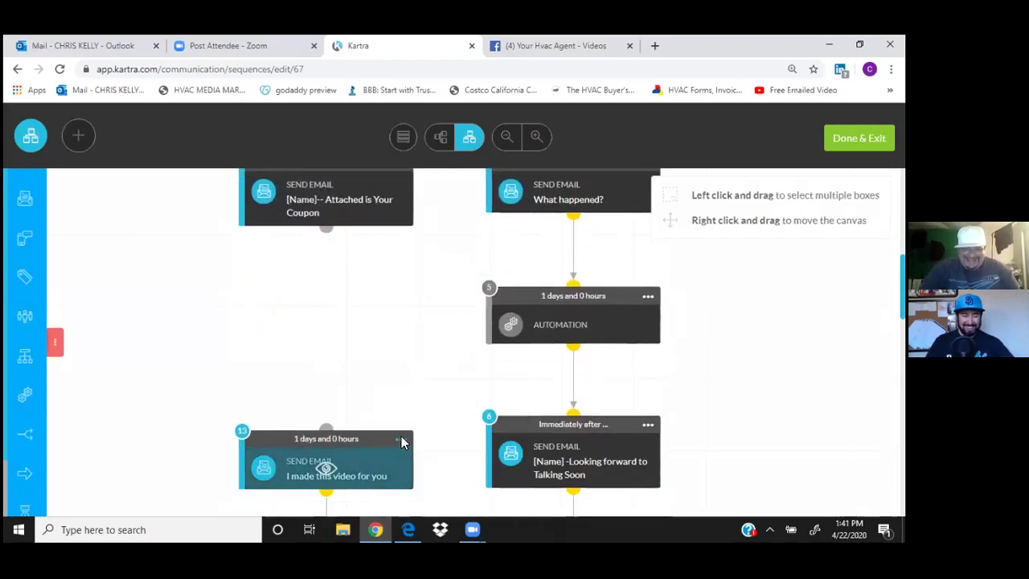
scroll(400, 442, down, 2)
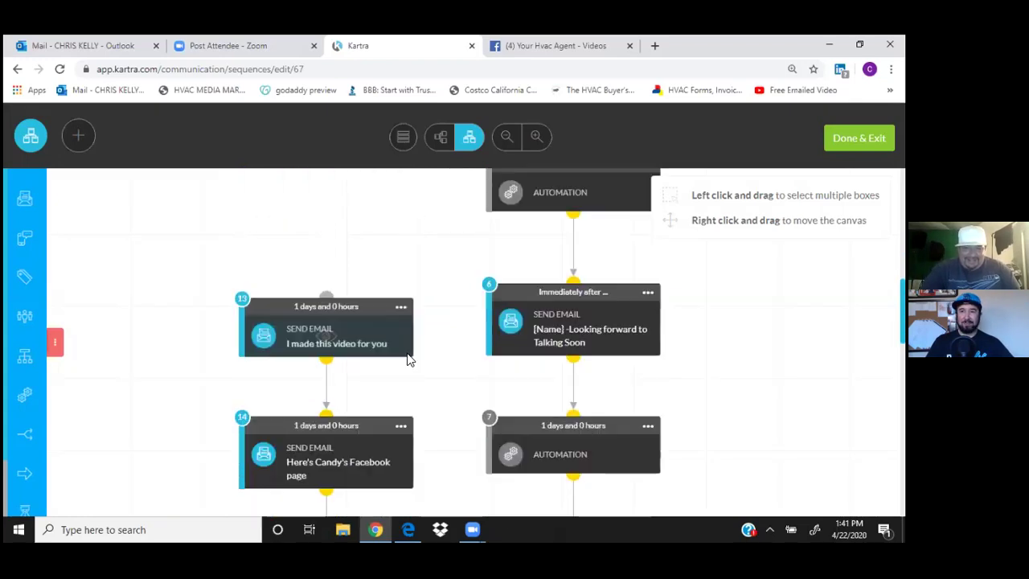
click(400, 308)
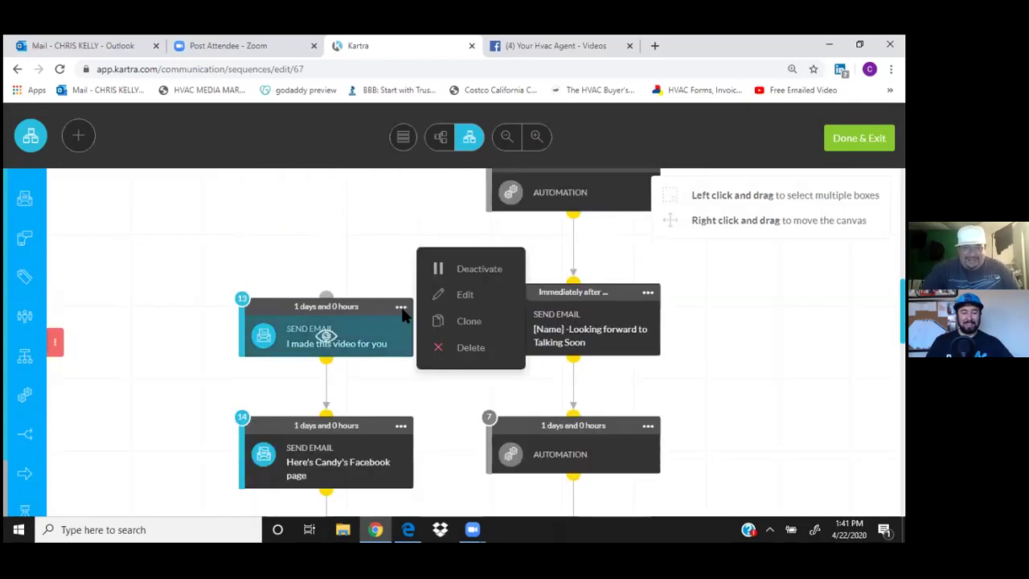
click(462, 351)
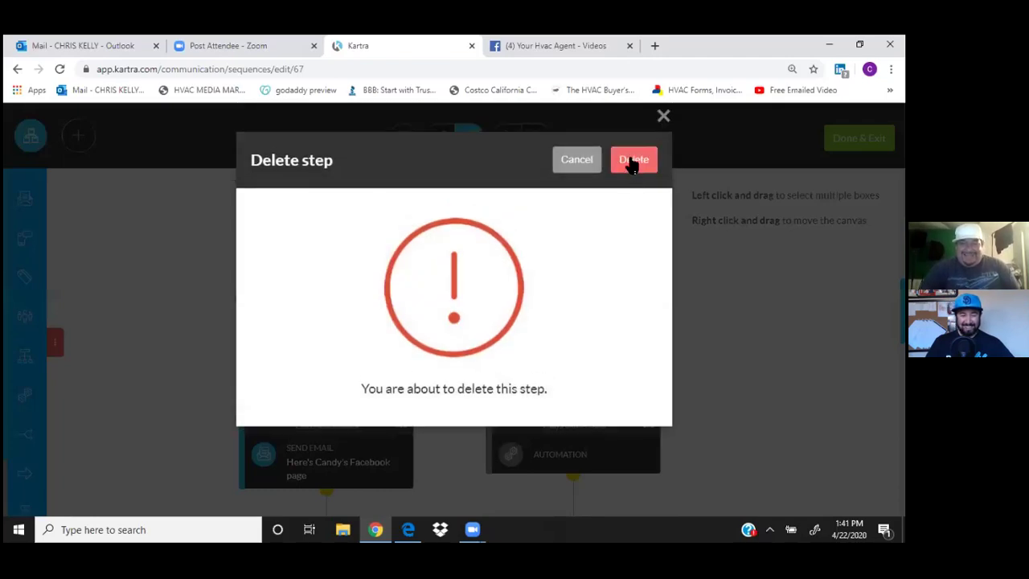
click(633, 161)
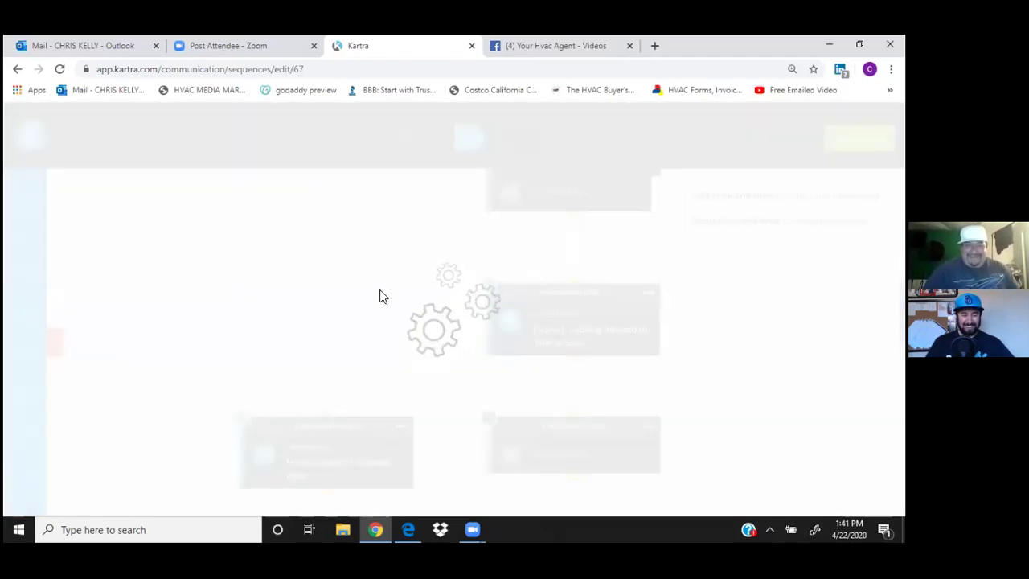
Delete the email about the Facebook page, step 14 in the TRUE branch
scroll(406, 366, down, 3)
click(401, 371)
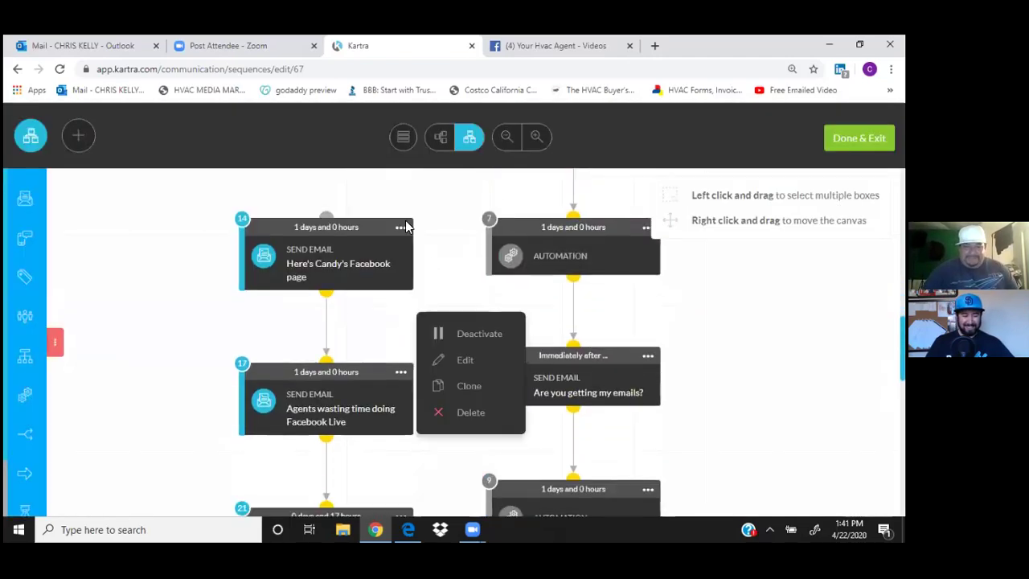
click(401, 227)
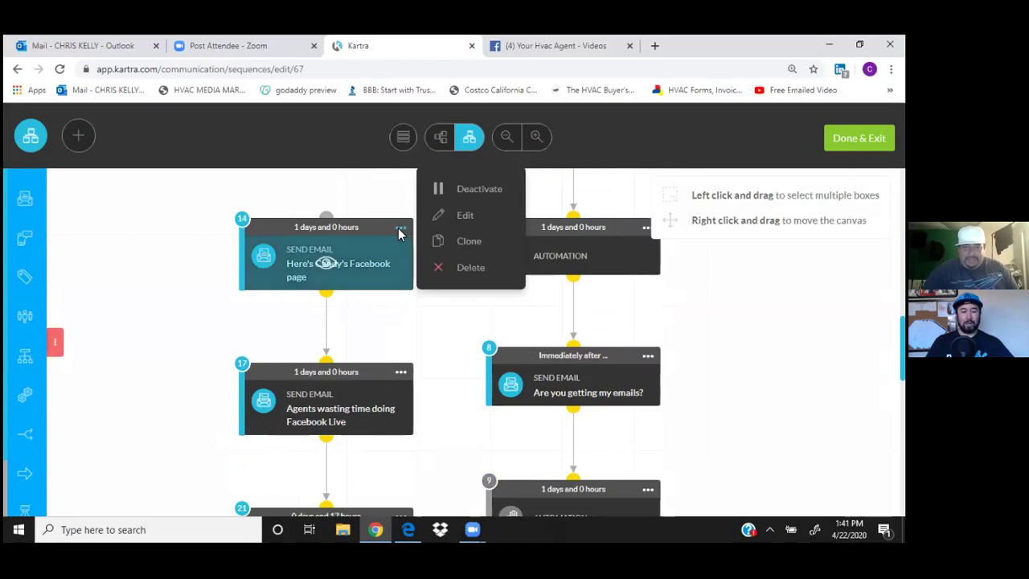
click(464, 268)
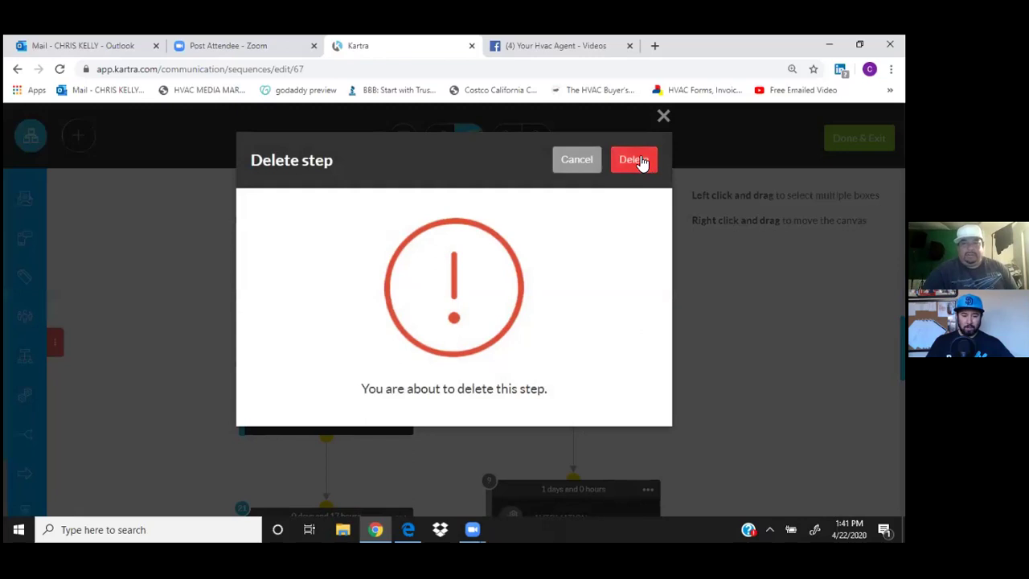
click(633, 159)
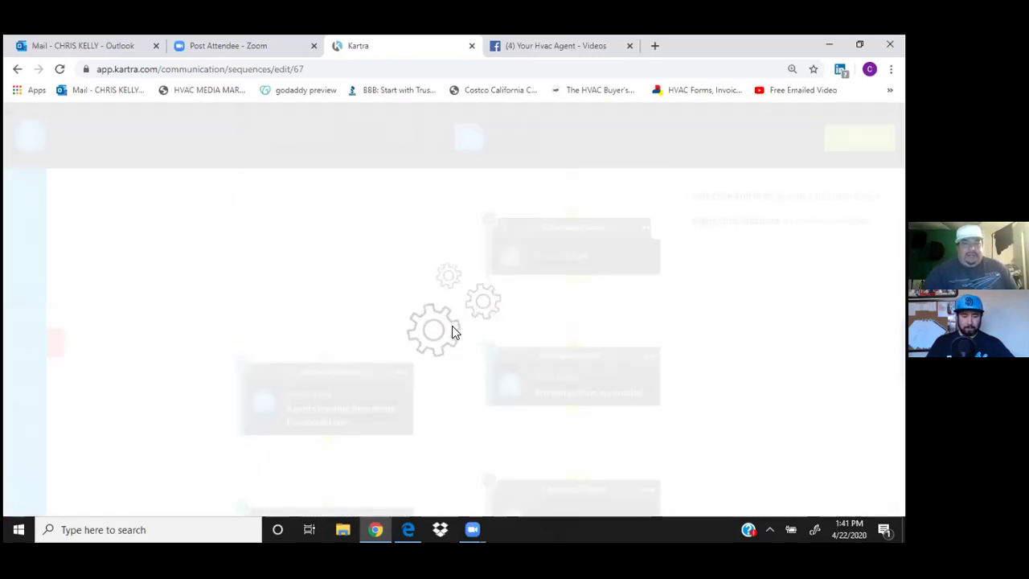
Delete the "Agents wasting time doing Facebook Live" email from the TRUE branch
click(401, 372)
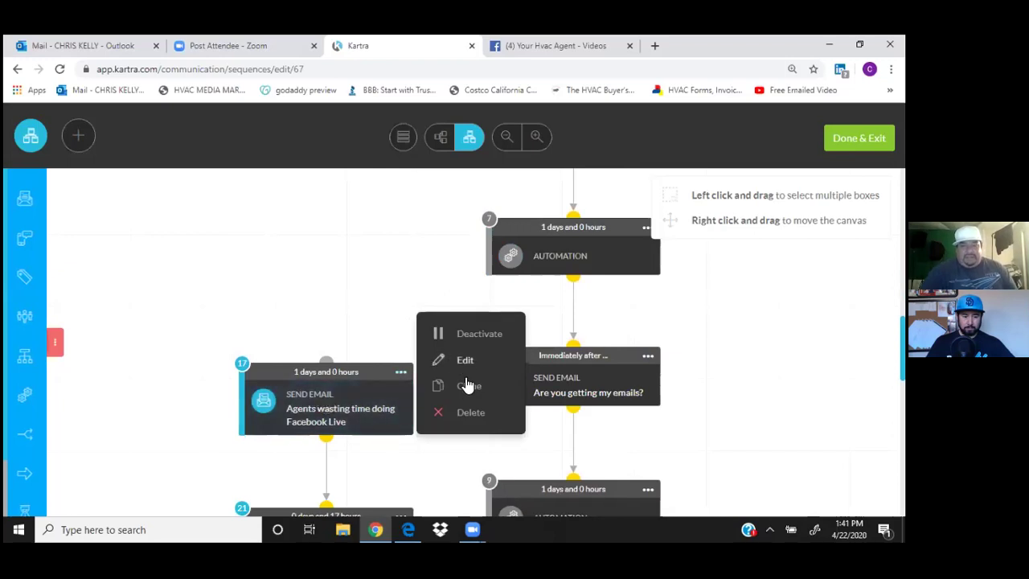
click(460, 418)
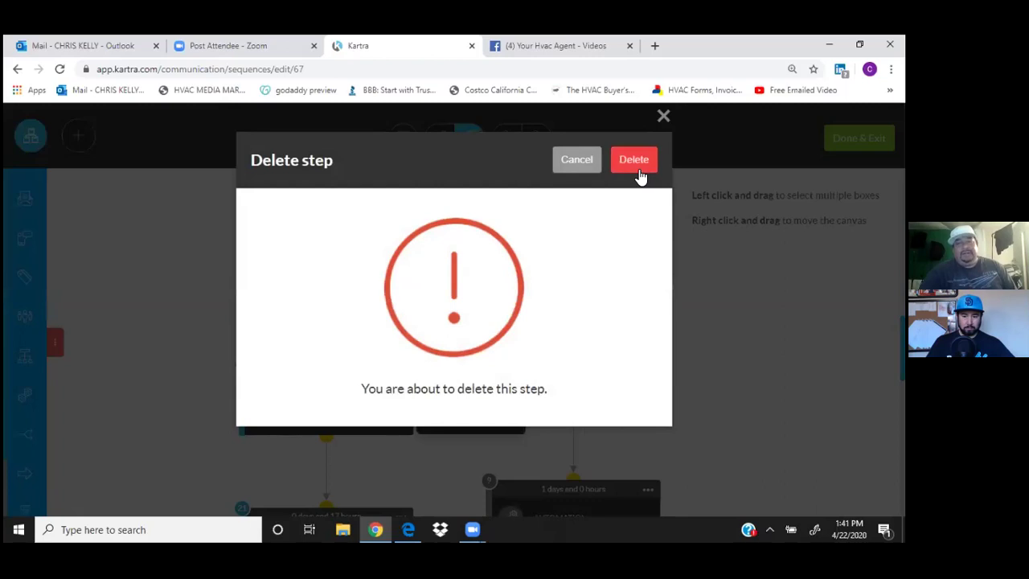
click(644, 162)
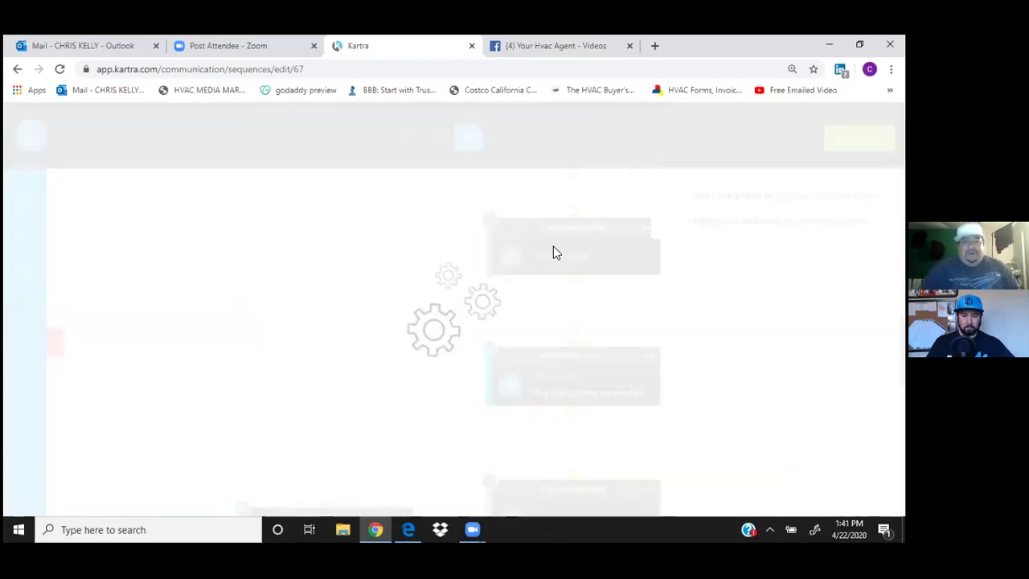
Delete the "What's worse than expired milk?" email from the TRUE branch
scroll(330, 363, down, 4)
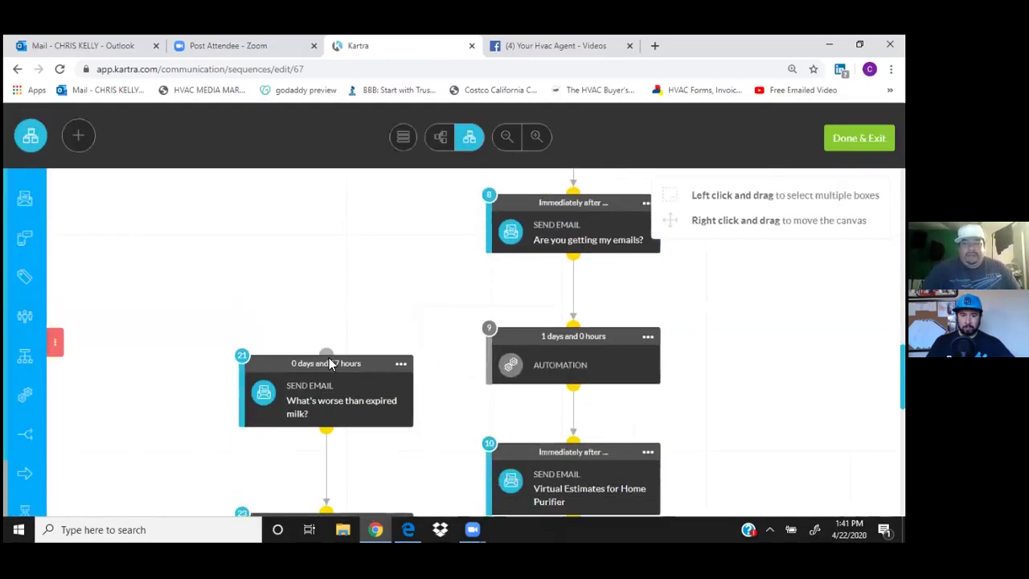
scroll(333, 363, up, 2)
click(400, 320)
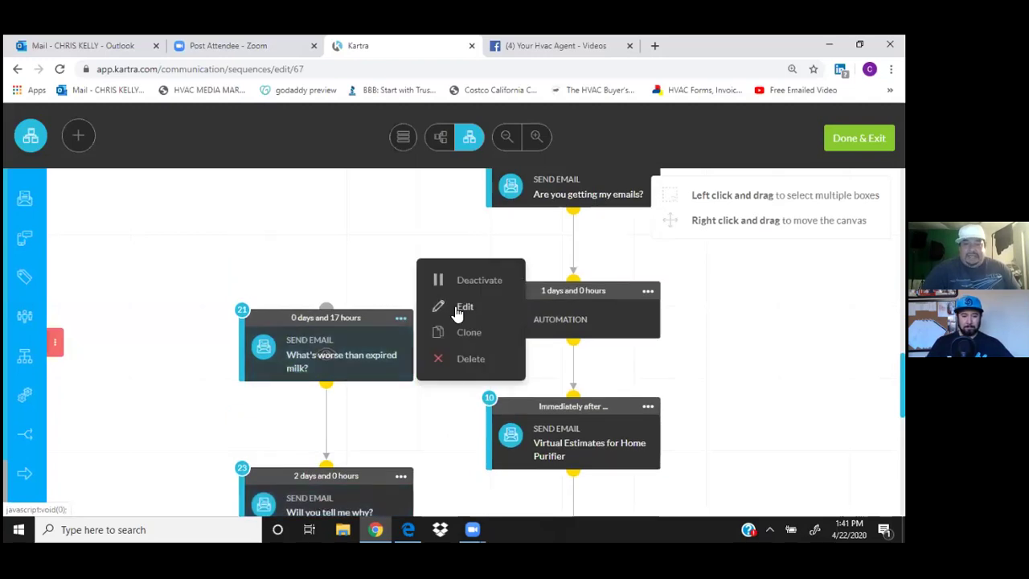
click(456, 362)
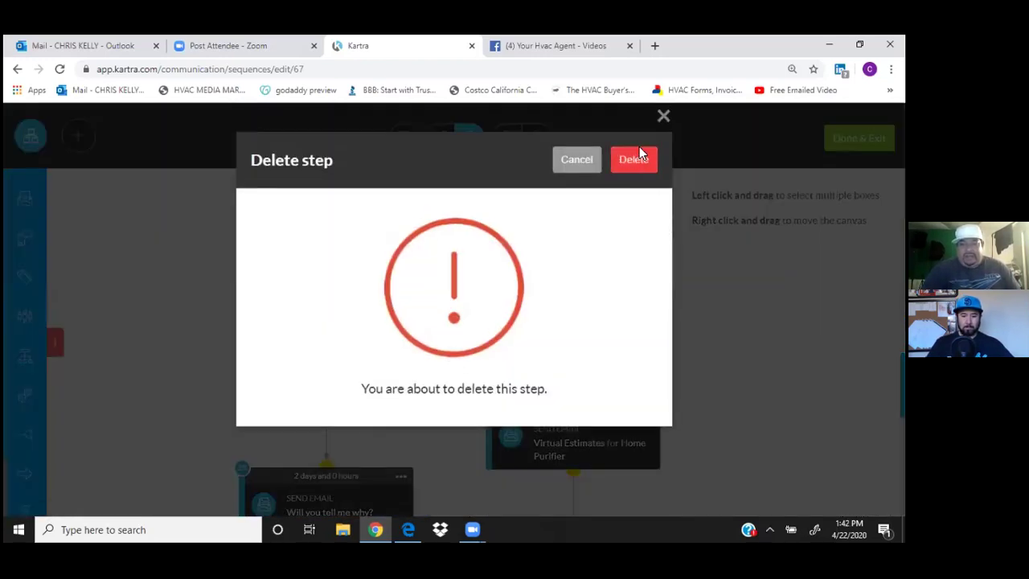
click(634, 159)
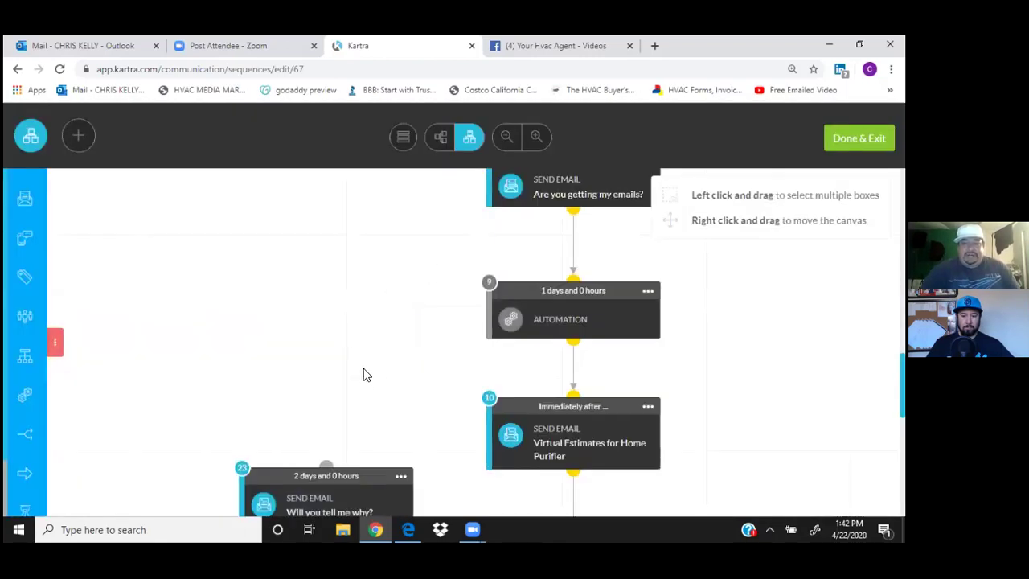
Delete the "Will you tell me why?" email and the automation between it and the COMPLETE step in the TRUE branch
scroll(364, 374, down, 5)
scroll(378, 388, up, 3)
mouse_move(400, 213)
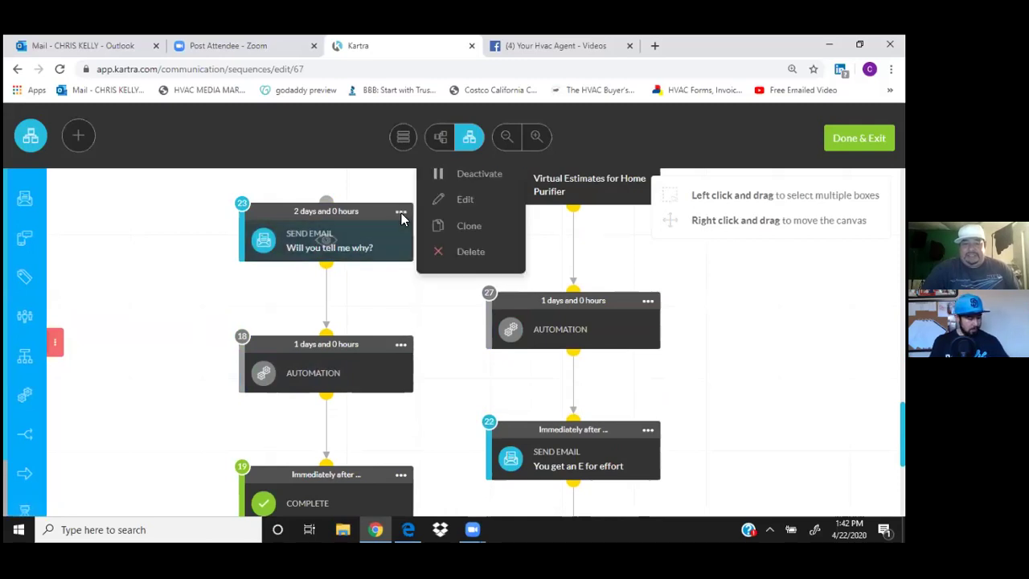
click(461, 252)
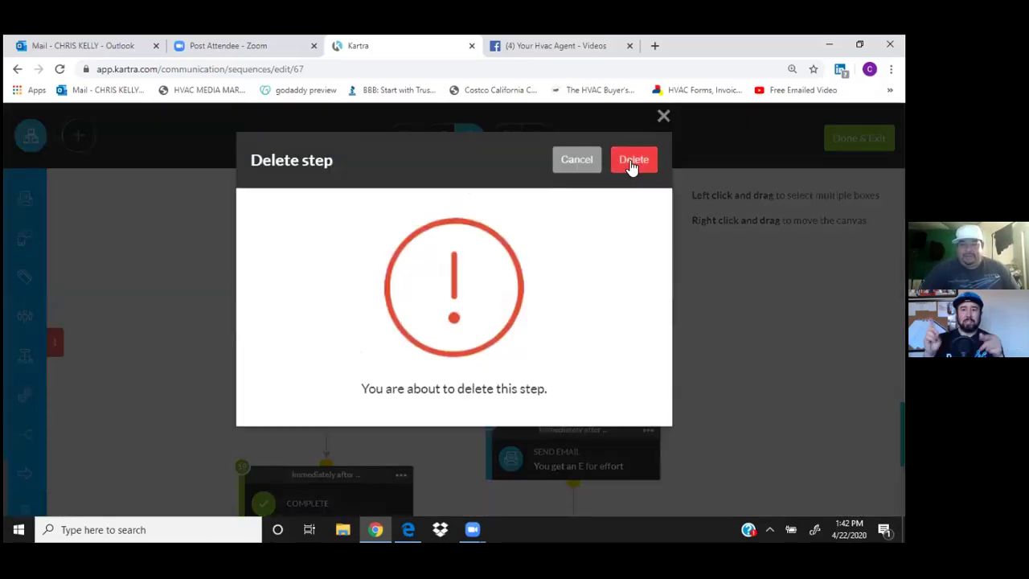
click(632, 161)
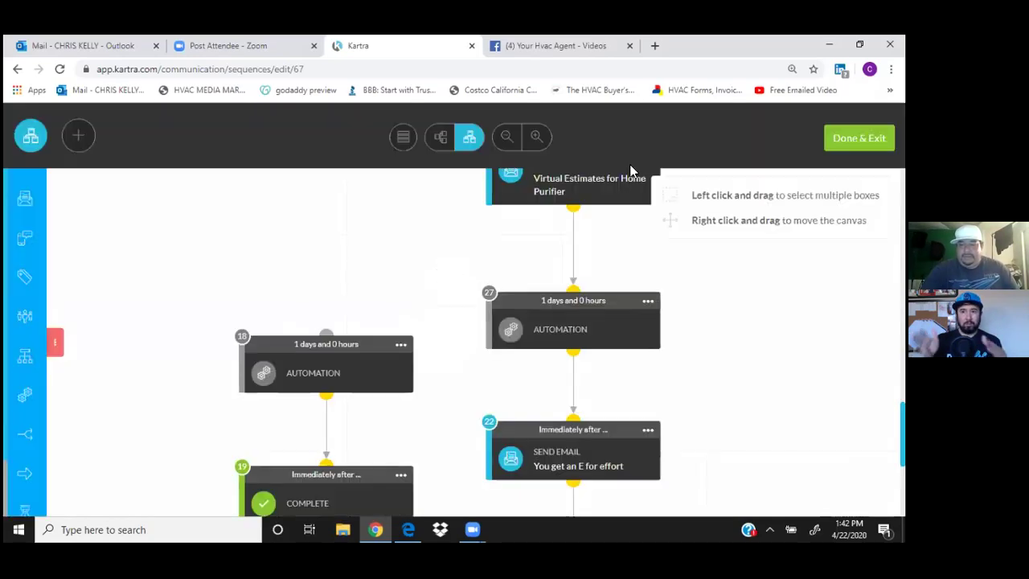
click(401, 352)
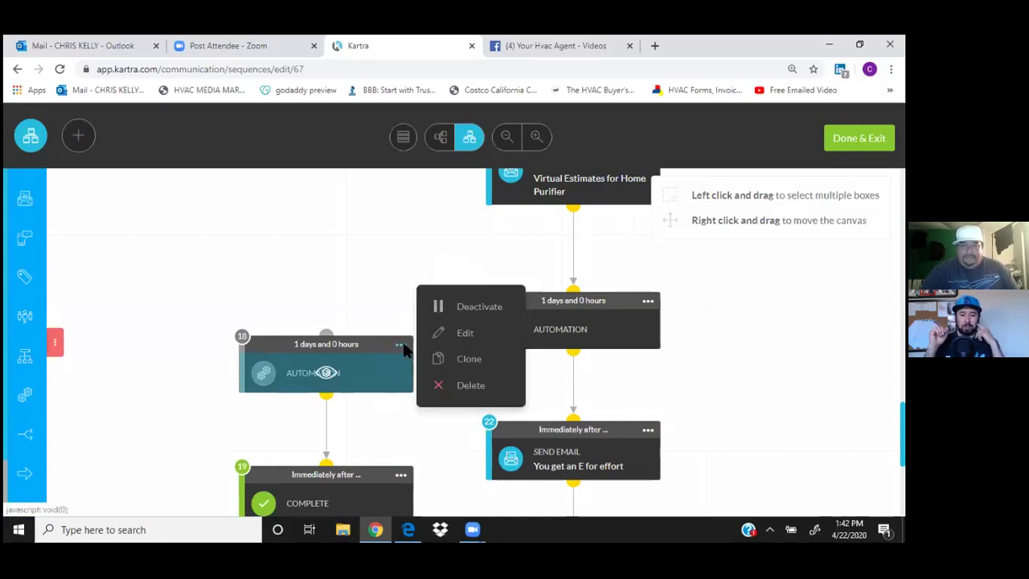
click(470, 386)
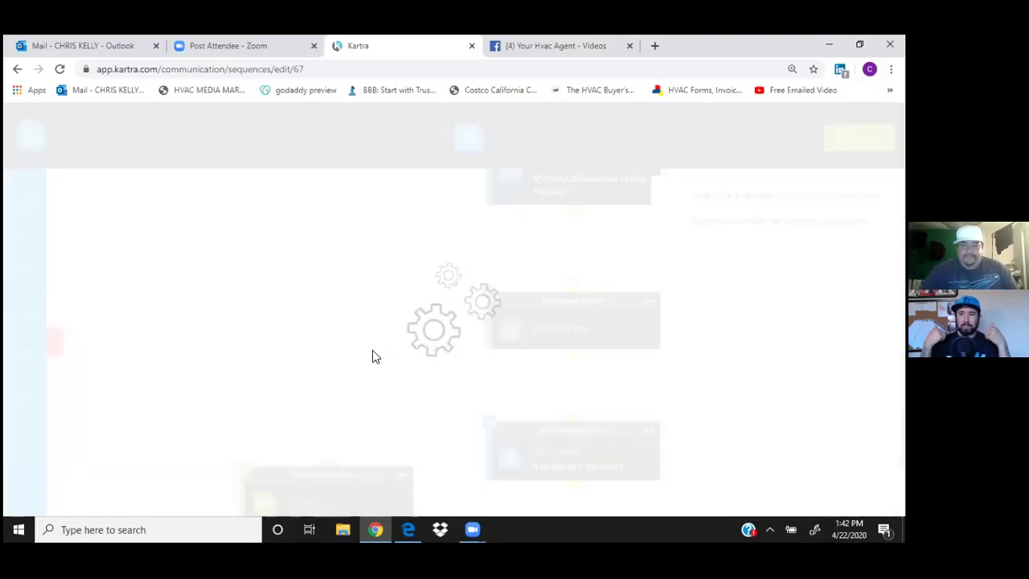
Move the TRUE branch's COMPLETE step upward on the canvas, level with the "Virtual Estimates for Home Purifier" email
drag(347, 476, 348, 335)
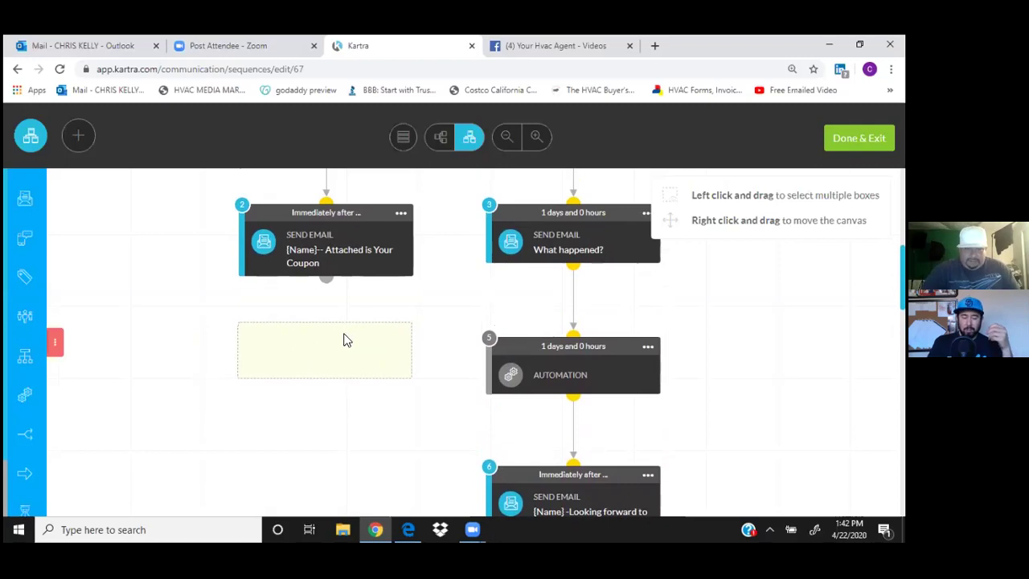
drag(344, 340, 338, 334)
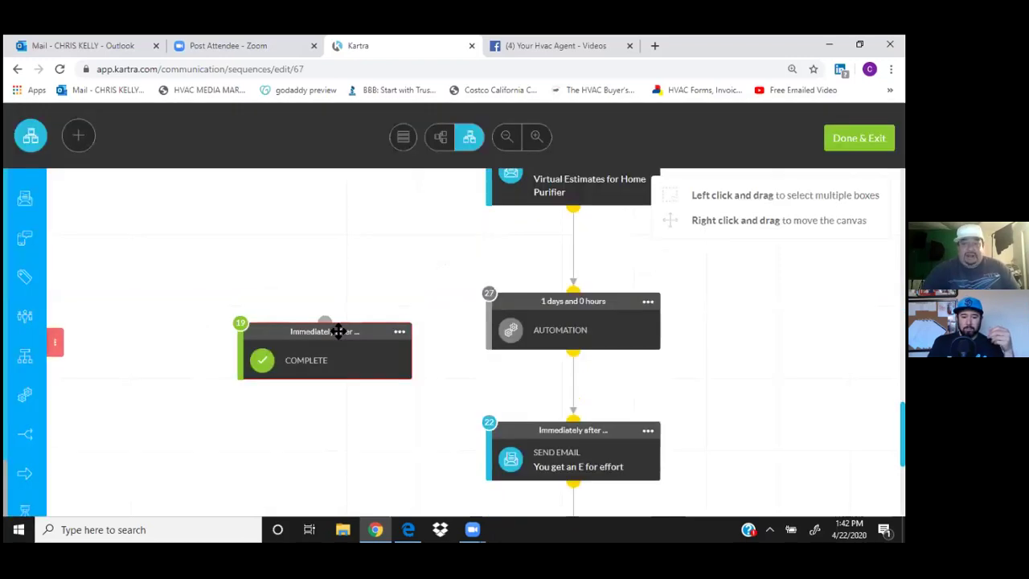
scroll(362, 354, up, 2)
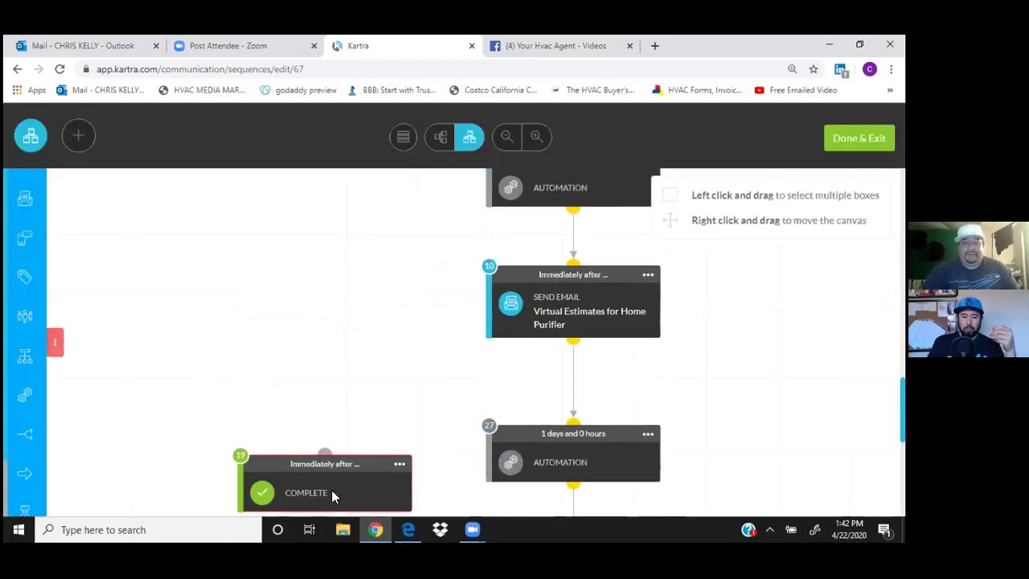
drag(344, 475, 343, 307)
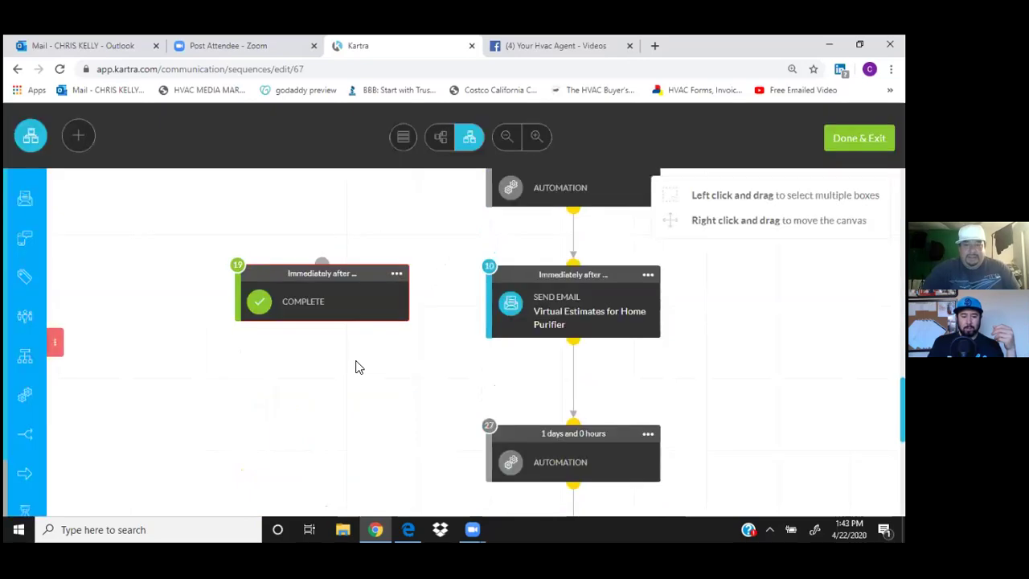
Connect the TRUE branch's "[Name]-- Attached is Your Coupon" email directly to the COMPLETE step
scroll(359, 368, up, 8)
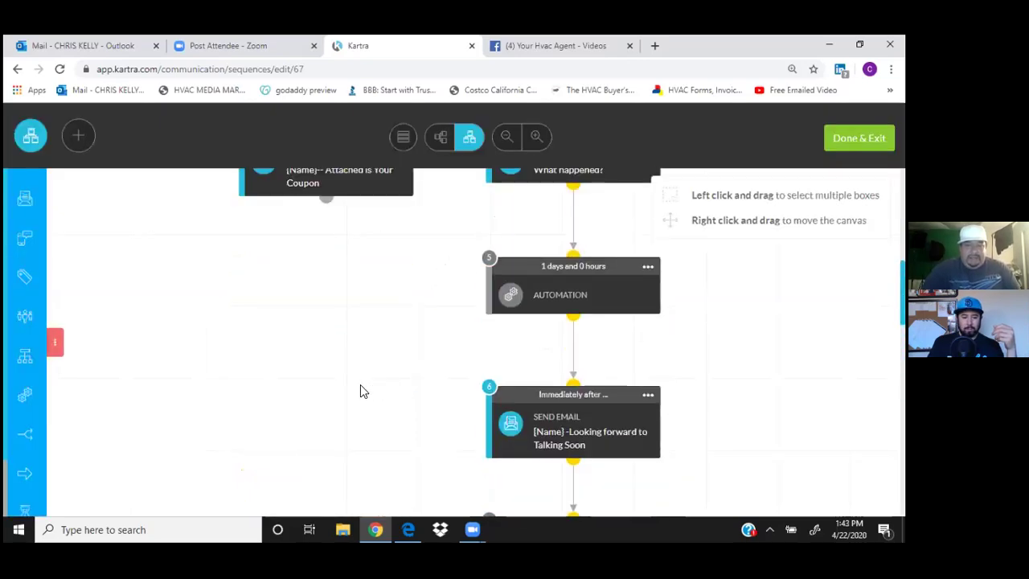
scroll(361, 391, up, 3)
scroll(361, 392, down, 2)
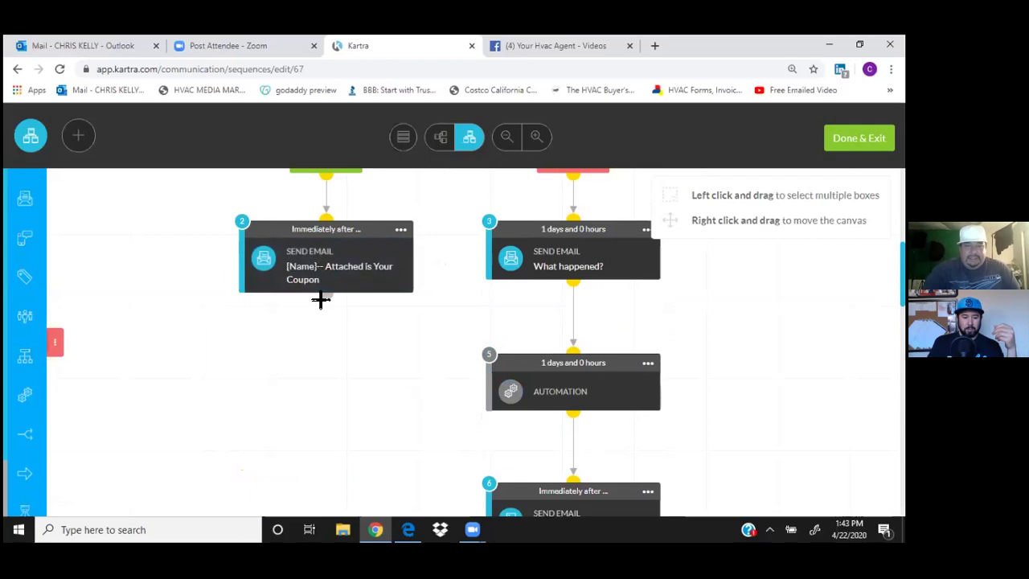
scroll(322, 434, down, 3)
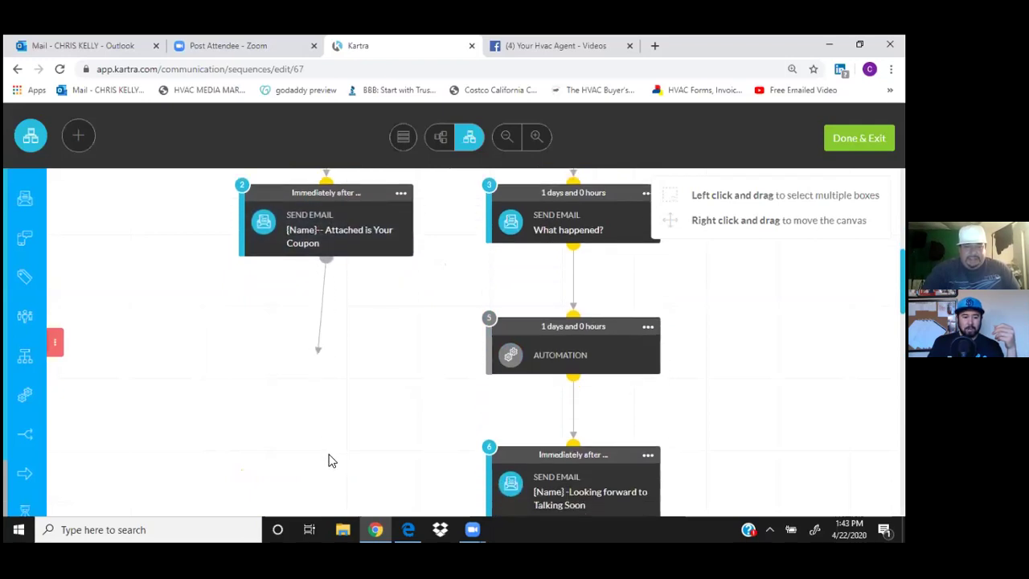
scroll(330, 475, down, 3)
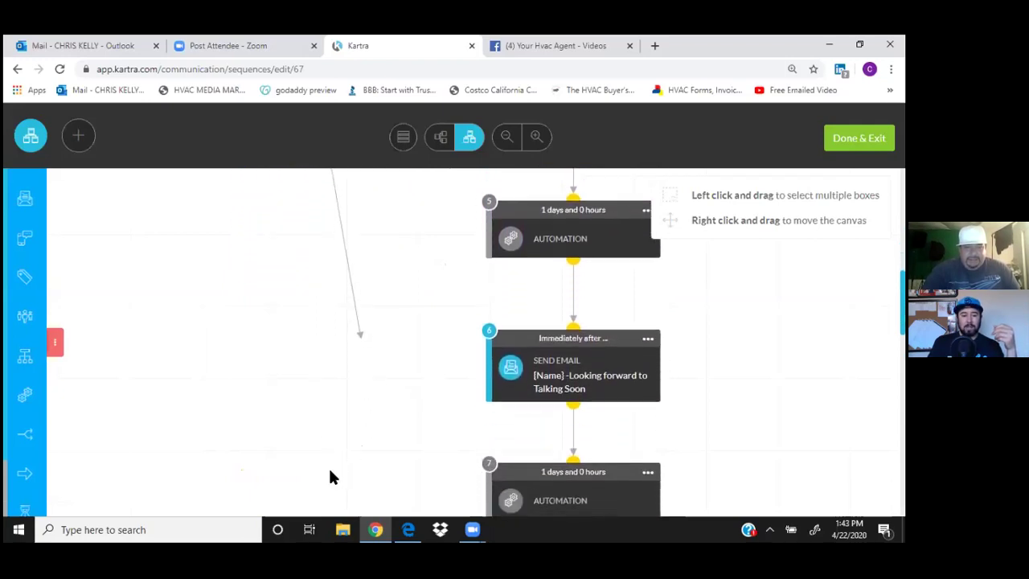
scroll(330, 478, down, 1)
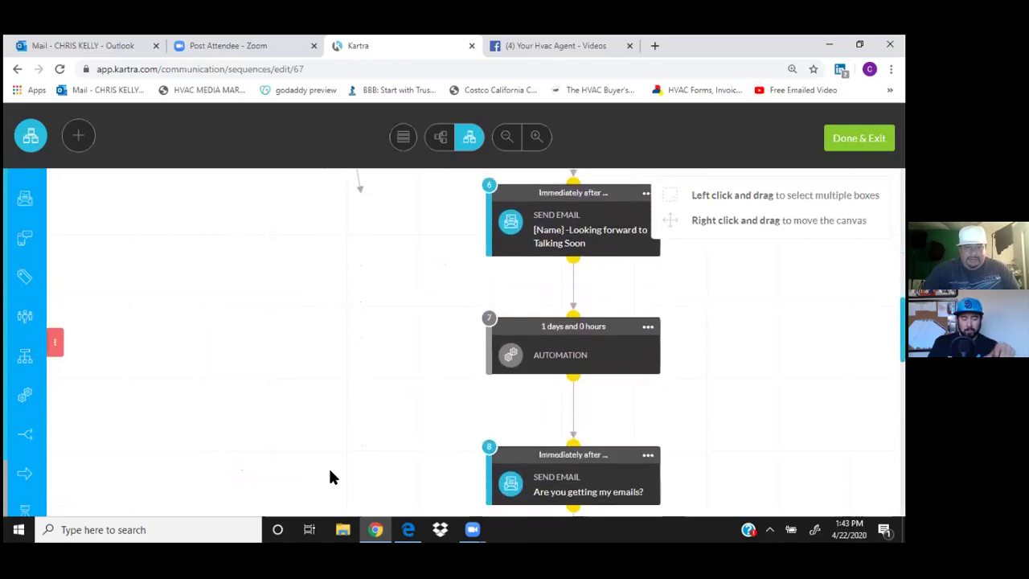
scroll(329, 468, down, 4)
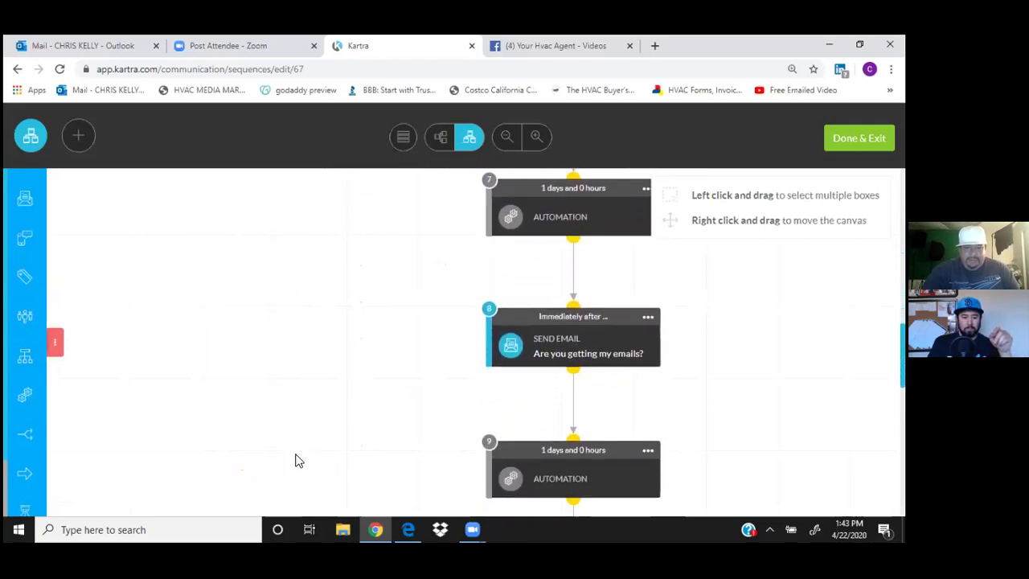
scroll(306, 396, down, 4)
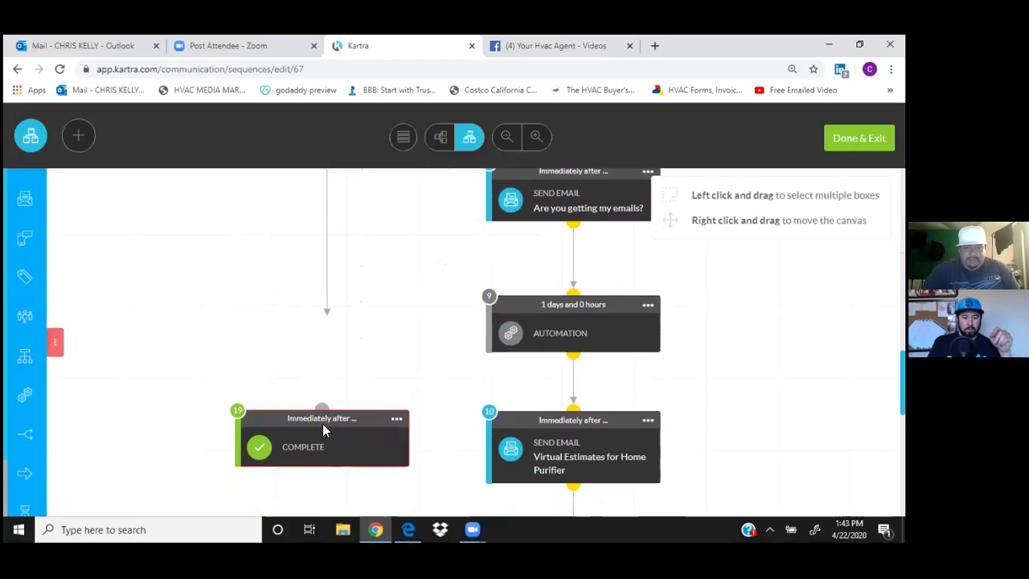
scroll(322, 426, down, 4)
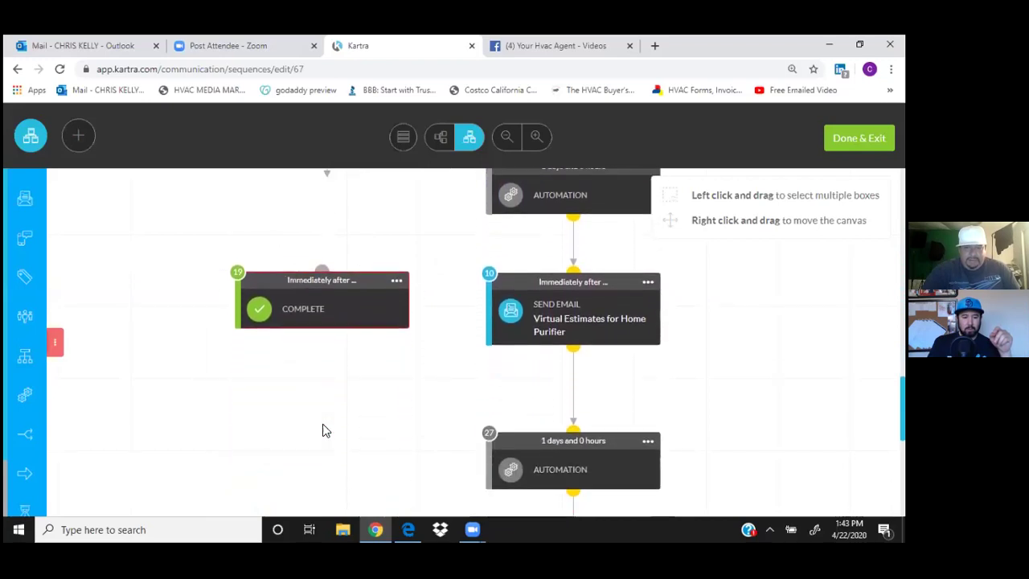
scroll(326, 265, up, 3)
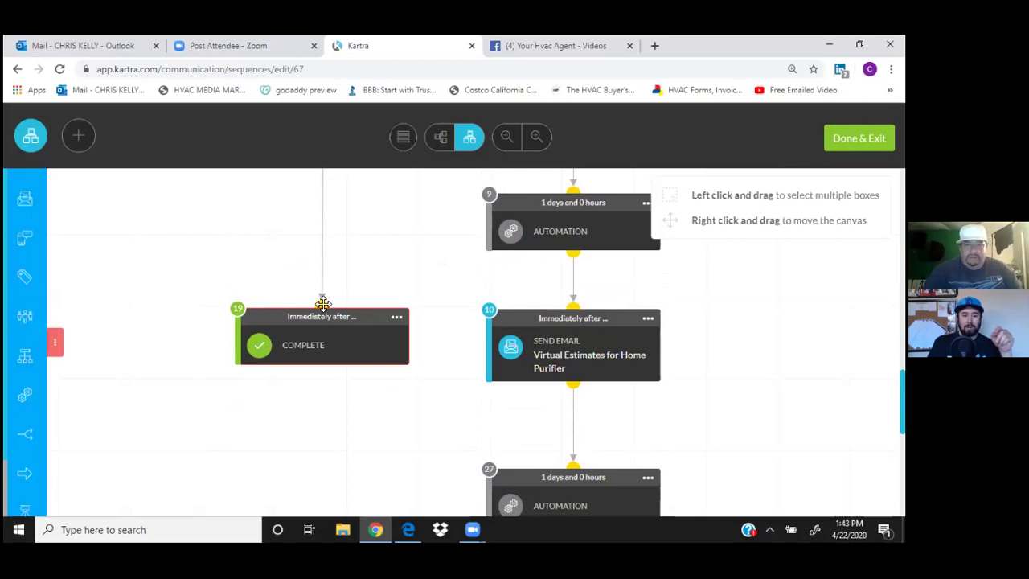
scroll(328, 307, up, 1)
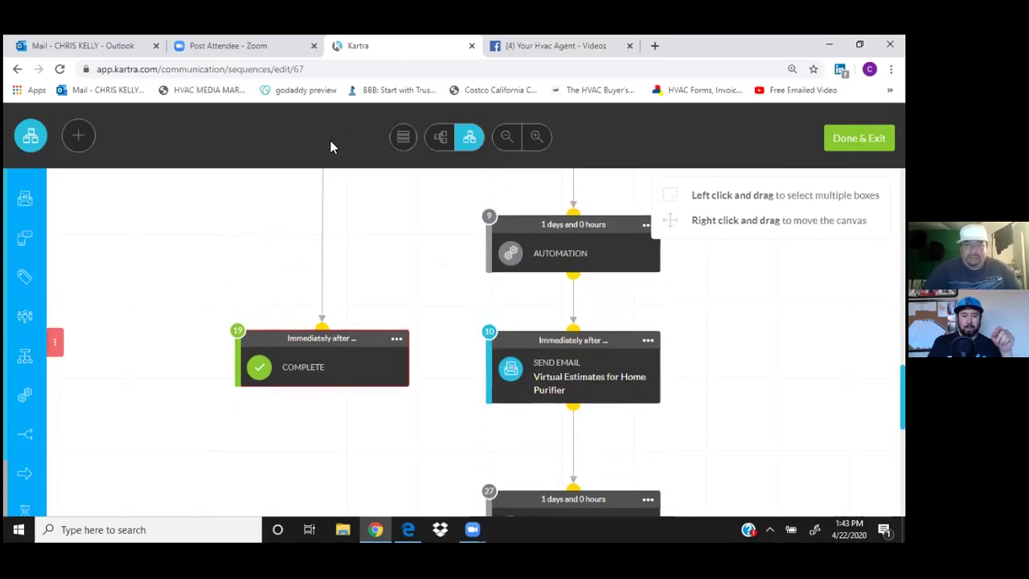
Auto-arrange the sequence items so the TRUE branch's COMPLETE step sits directly below the coupon email
click(401, 138)
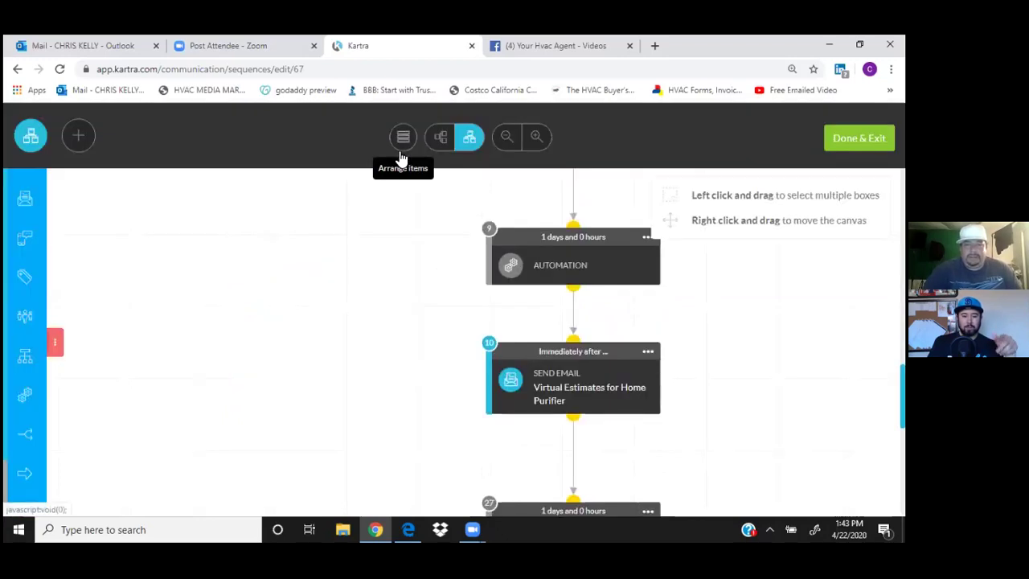
scroll(402, 332, up, 3)
scroll(403, 332, up, 5)
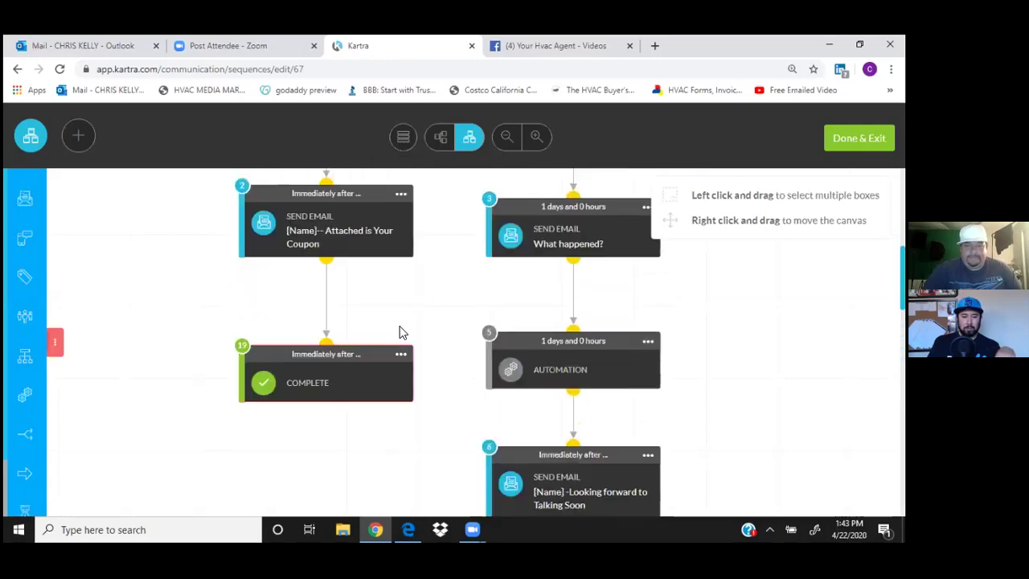
Finish editing the sequence and exit the editor to the sequences list
scroll(447, 344, down, 3)
scroll(447, 341, down, 6)
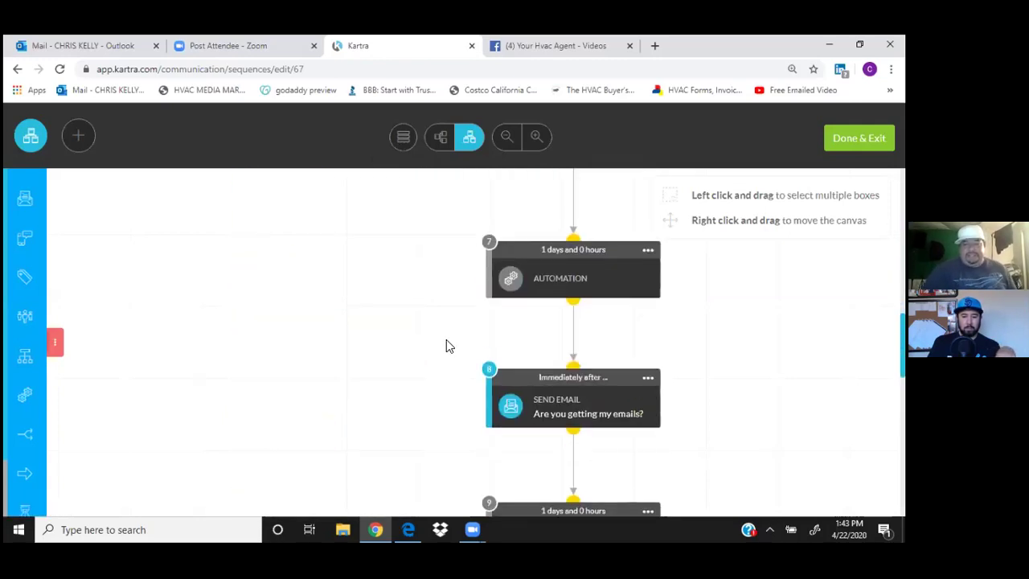
scroll(448, 344, down, 5)
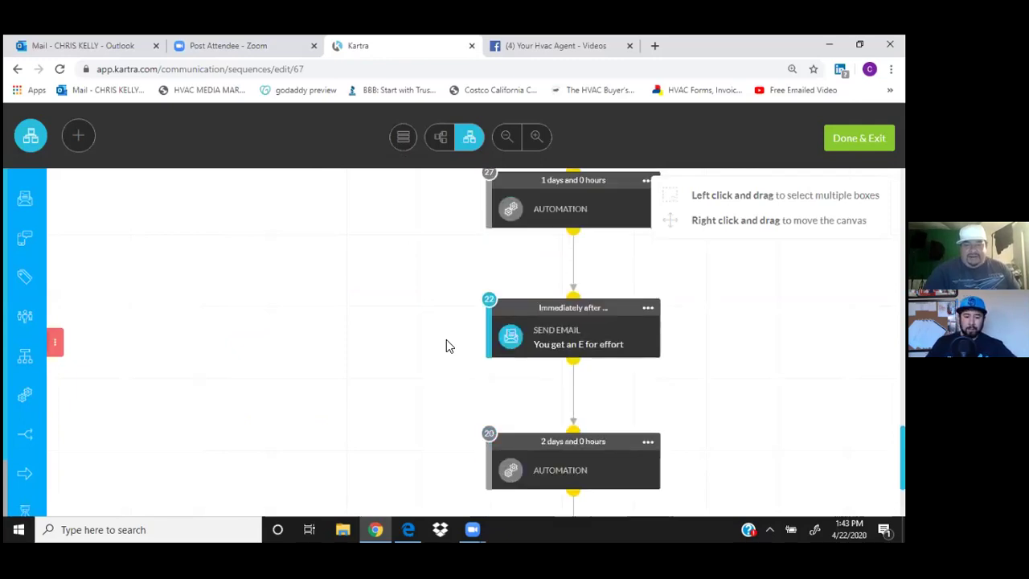
scroll(448, 346, up, 6)
scroll(447, 342, up, 6)
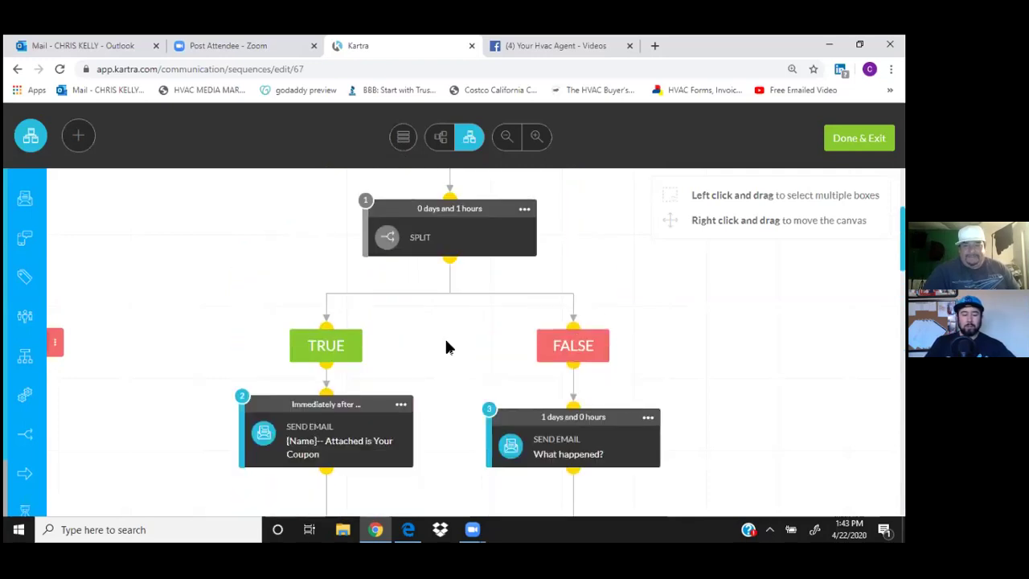
scroll(448, 345, up, 3)
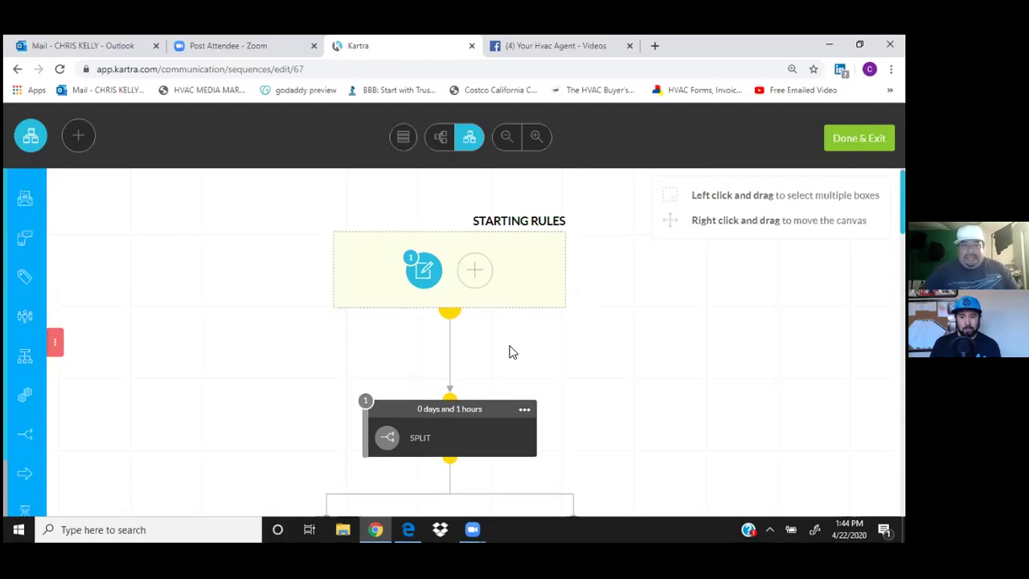
scroll(509, 352, up, 1)
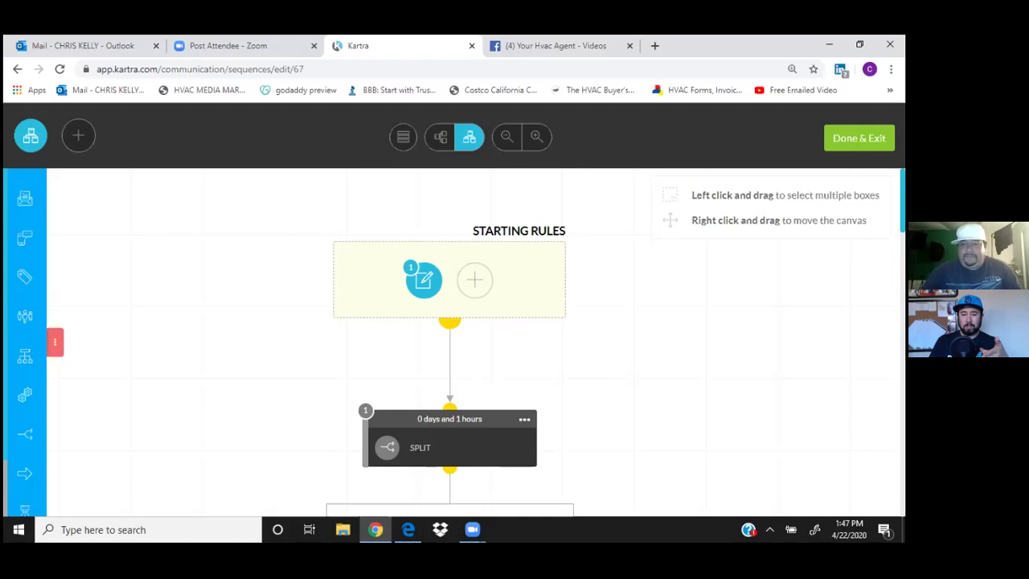
click(859, 138)
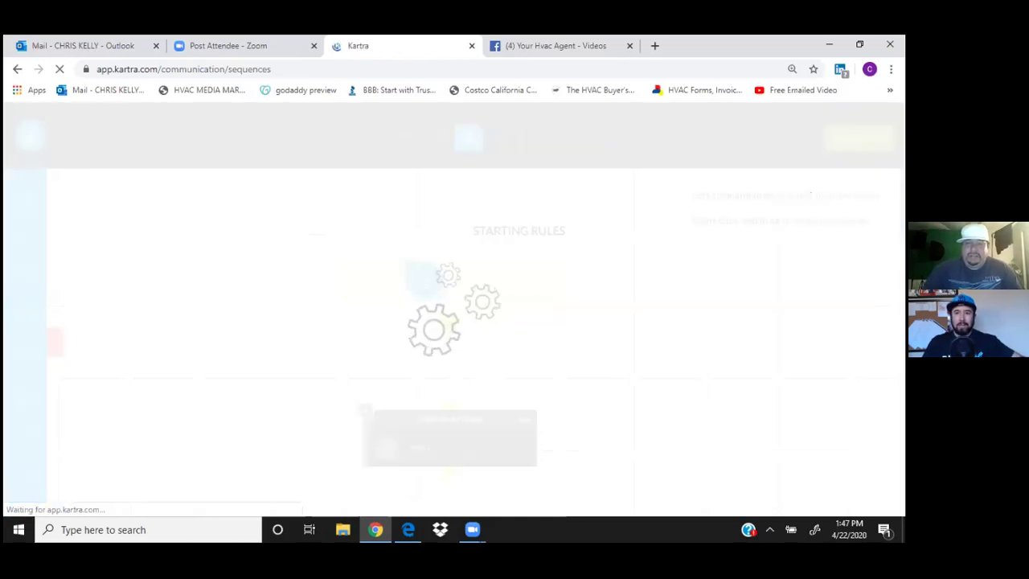